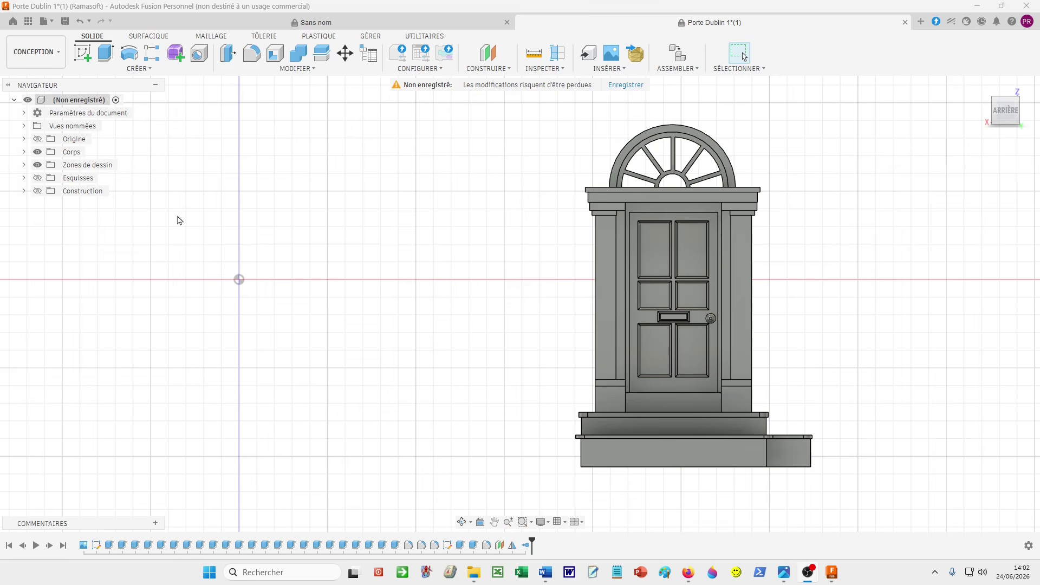
- Expand the canvas and sketch folders and make the sketches visible over the model
click(24, 165)
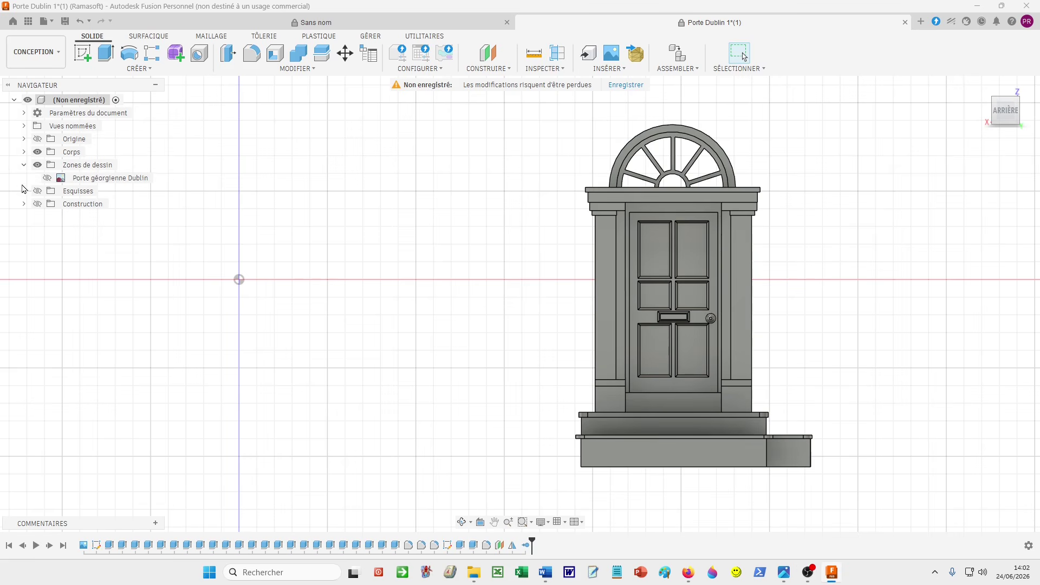
click(23, 191)
click(37, 191)
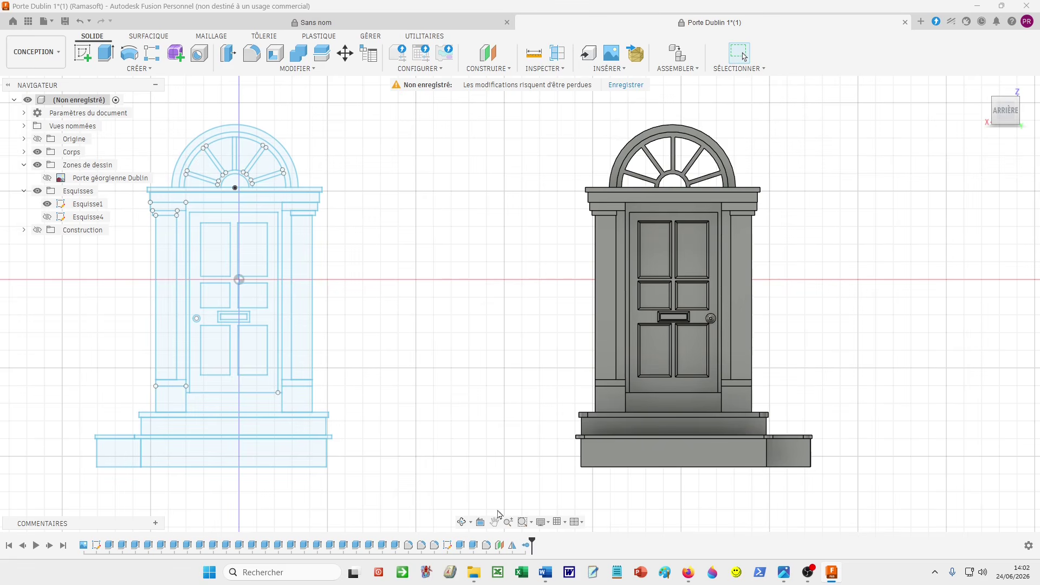
- Roll the design history back to just before the construction plane Plan2 that precedes the mirror
click(530, 541)
drag(521, 536, 520, 540)
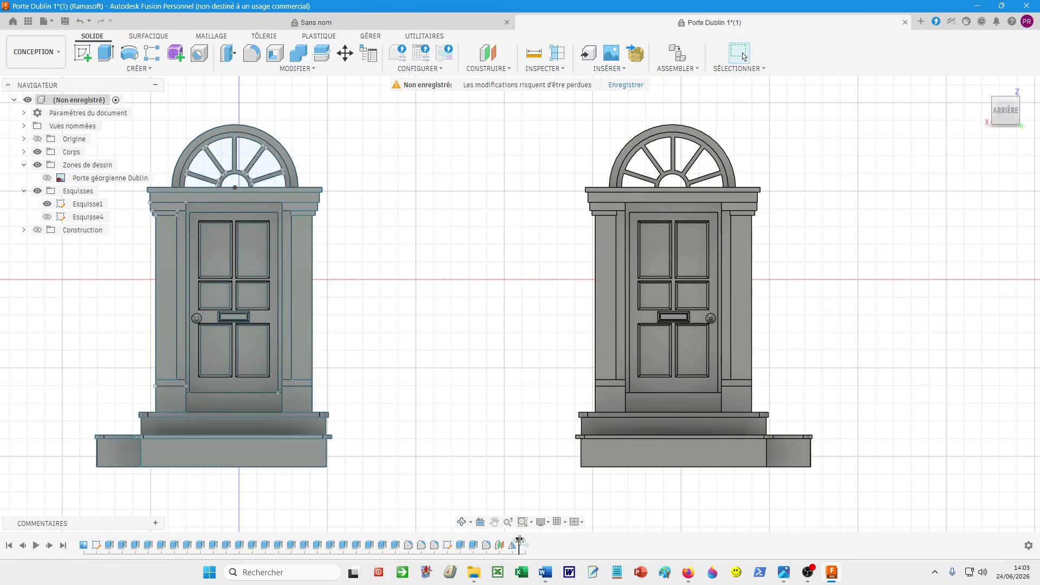
drag(509, 537, 493, 539)
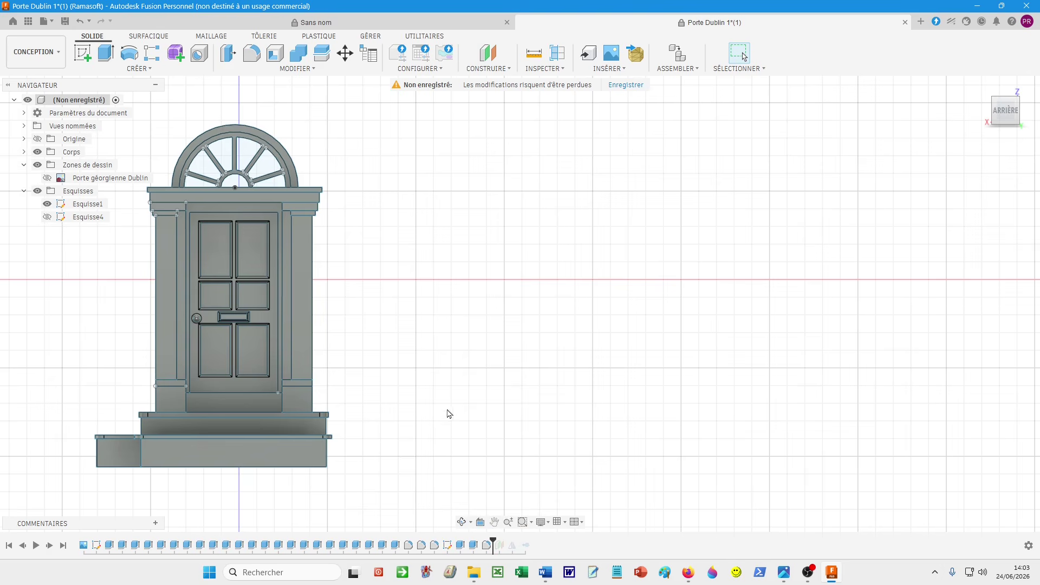
middle_drag(448, 414, 769, 401)
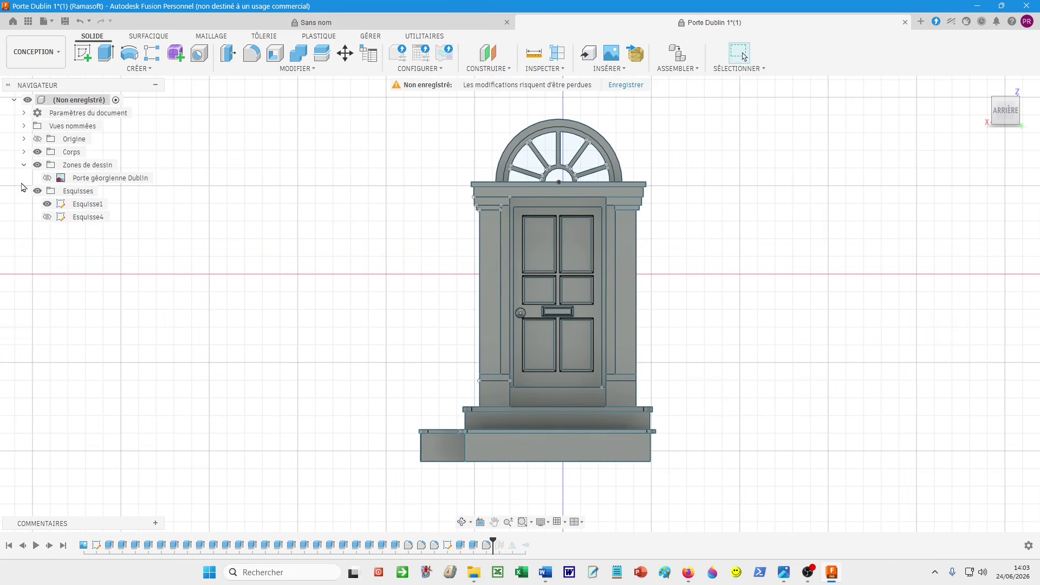
- Show the Porte géorgienne Dublin canvas and delete all features after the history marker
click(47, 178)
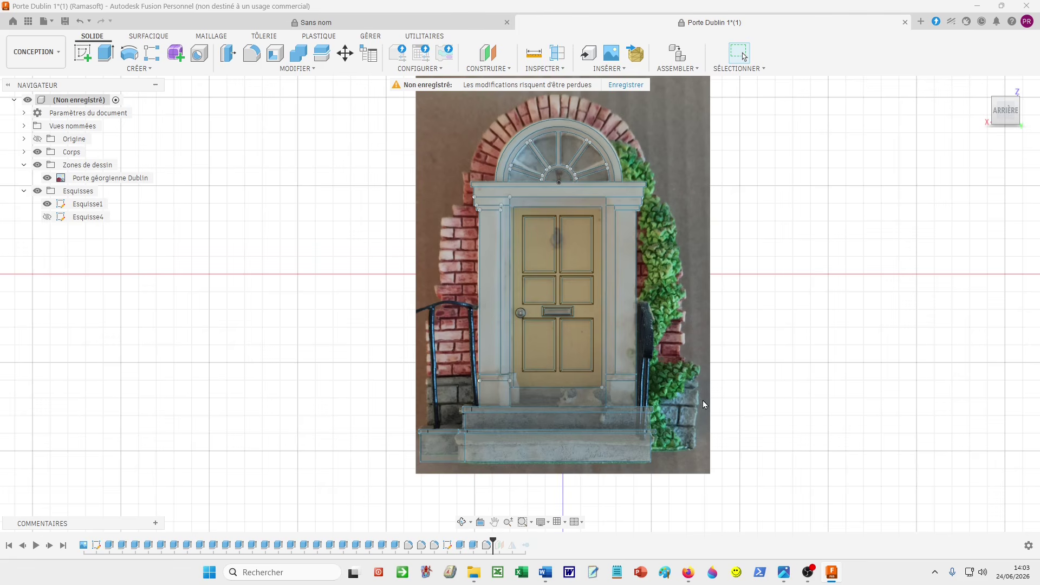
middle_drag(429, 236, 424, 254)
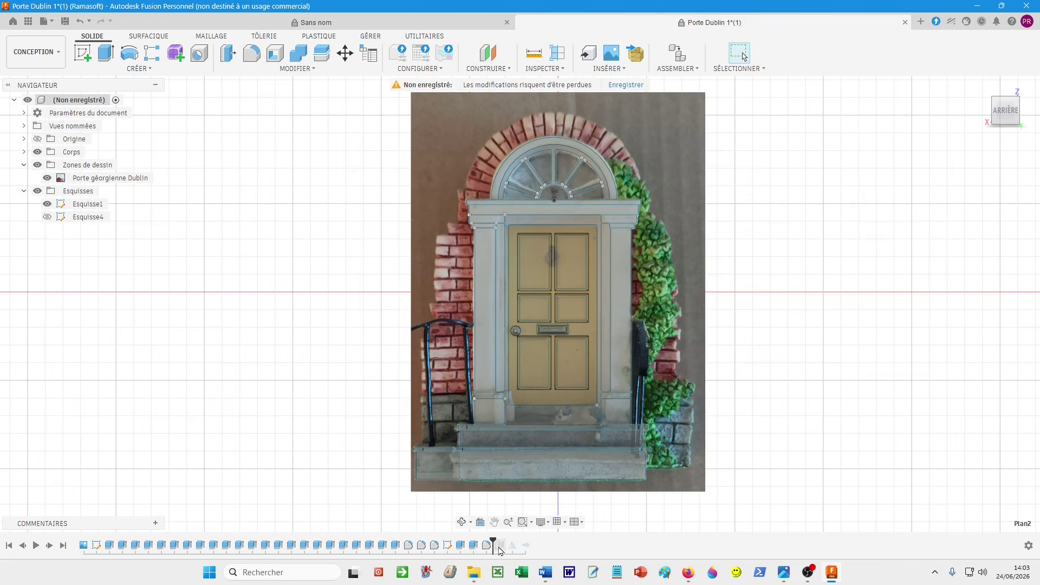
right_click(501, 551)
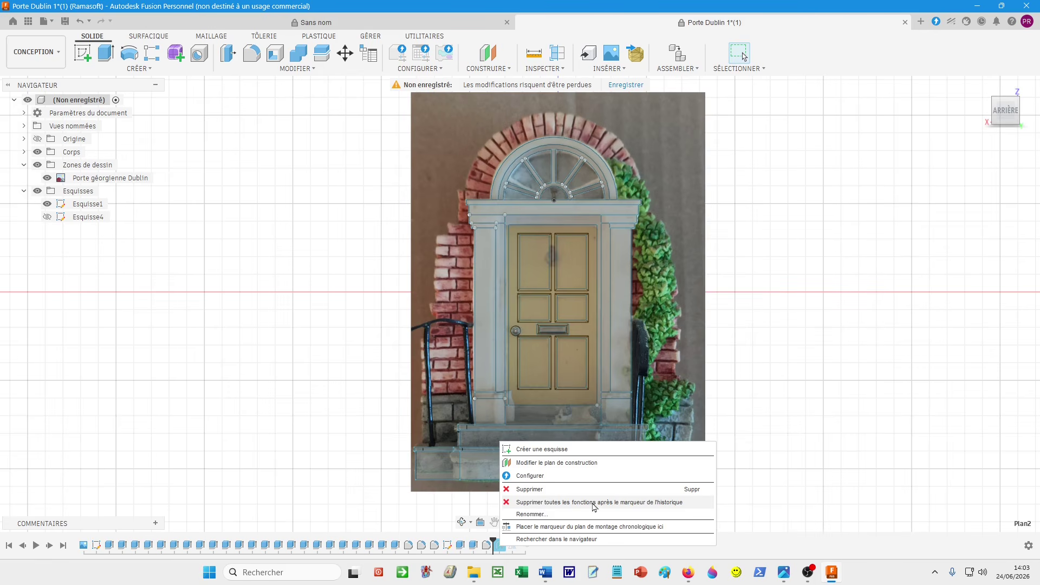
click(549, 505)
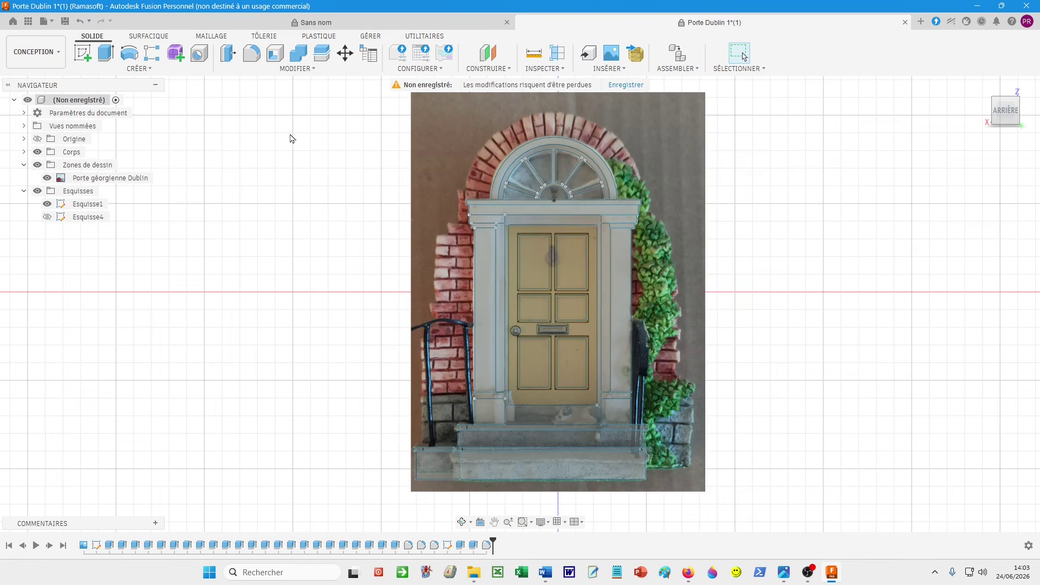
- Open Esquisse1 for editing and show the Porte géorgienne Dublin canvas behind it
click(92, 206)
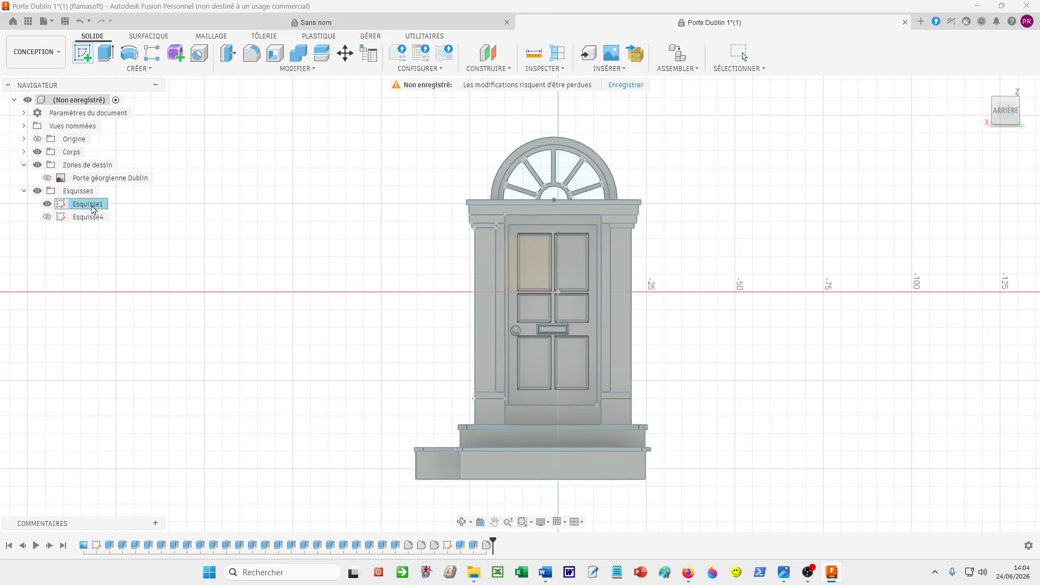
double_click(93, 208)
right_click(94, 208)
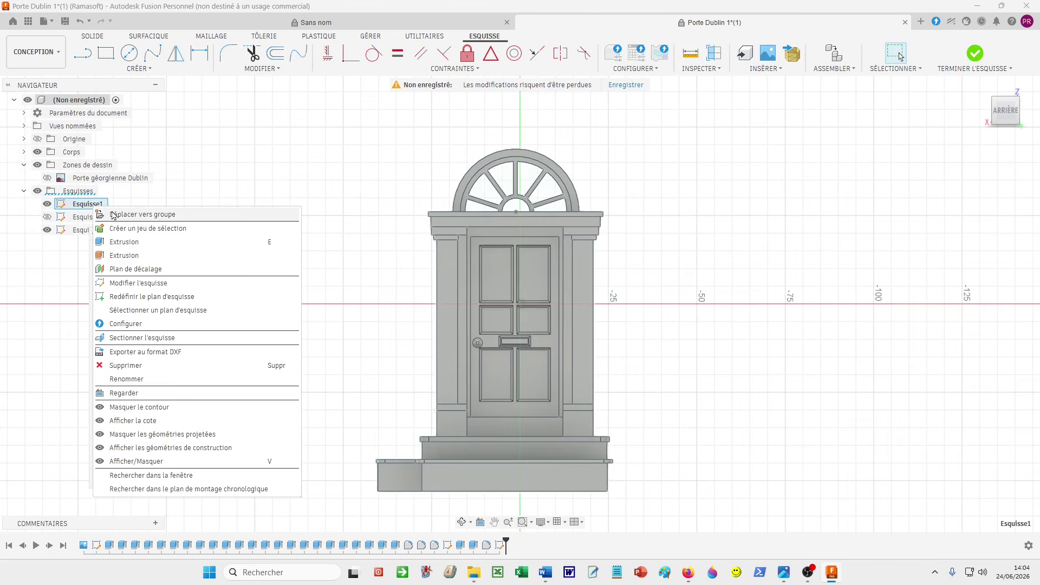
click(134, 284)
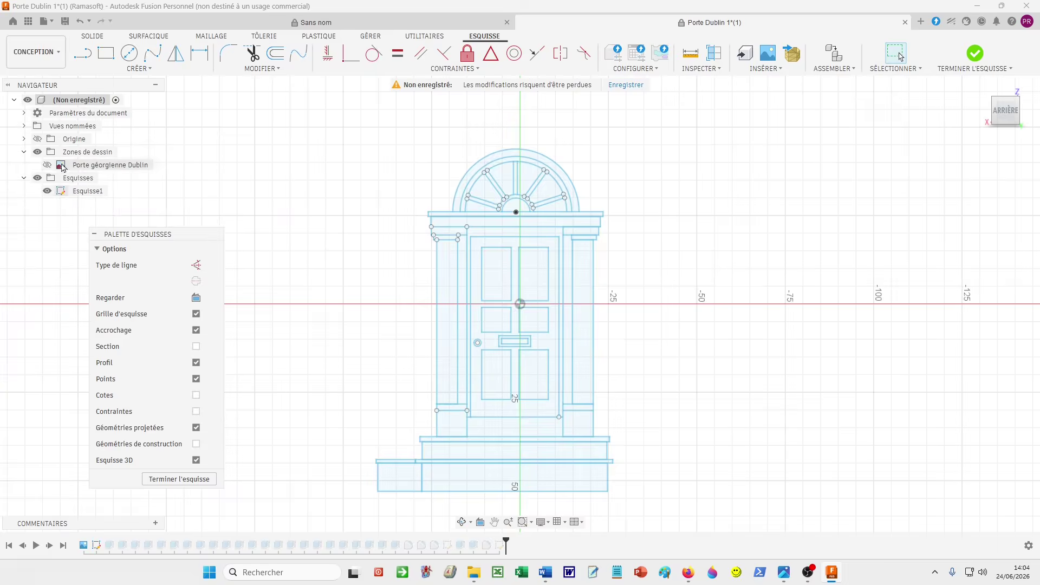
click(47, 165)
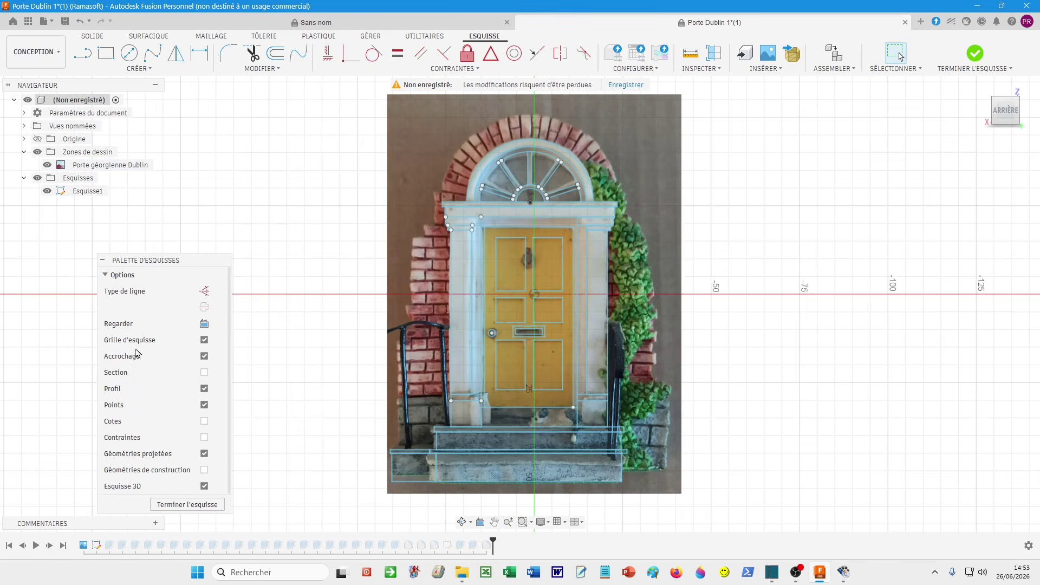
- Sketch a two-point rectangle about 83 by 109 mm, from the base of the steps to the canvas's upper edge, spanning its full width
click(106, 52)
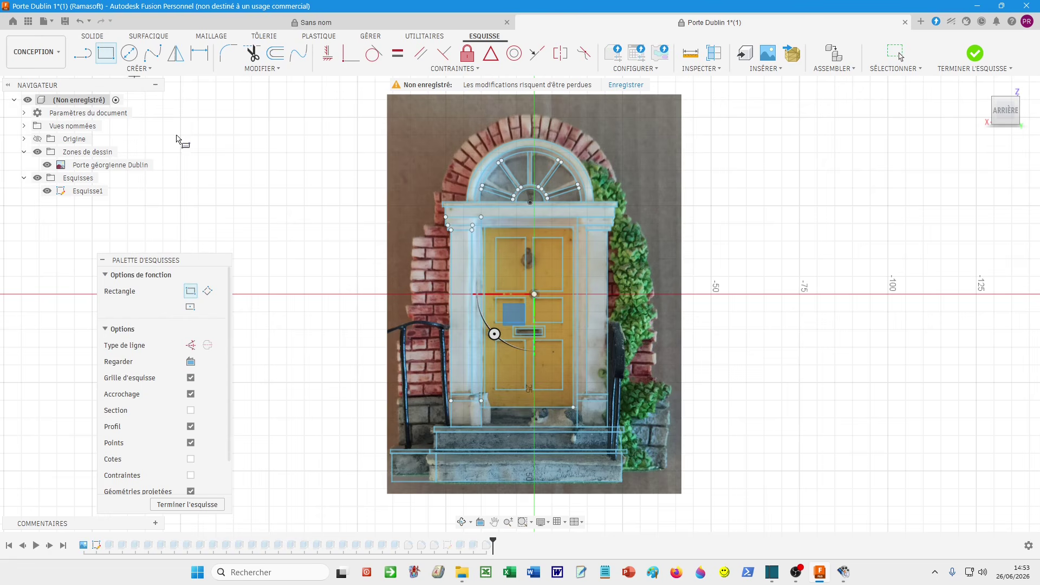
click(386, 481)
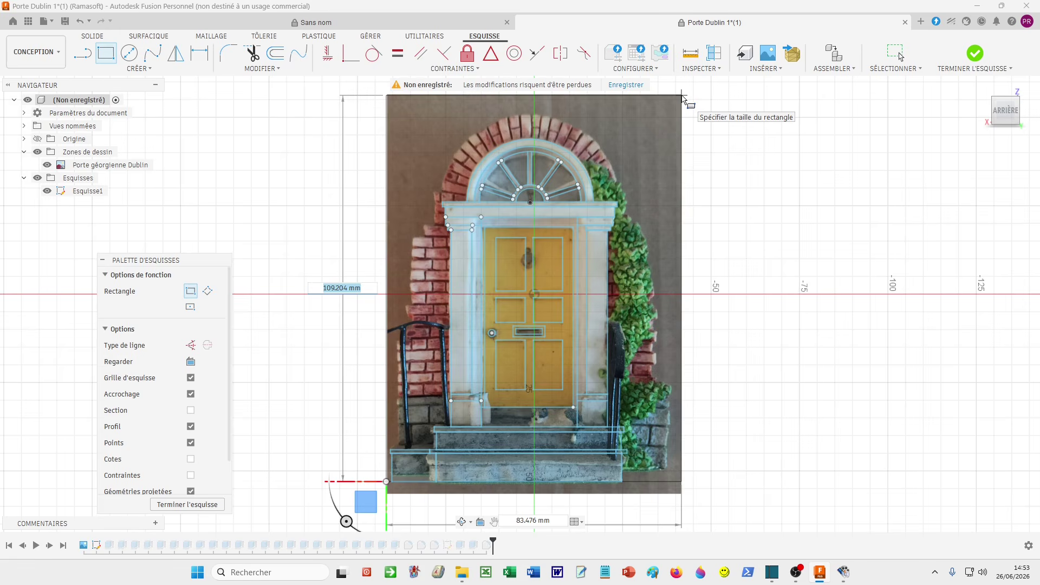
click(682, 95)
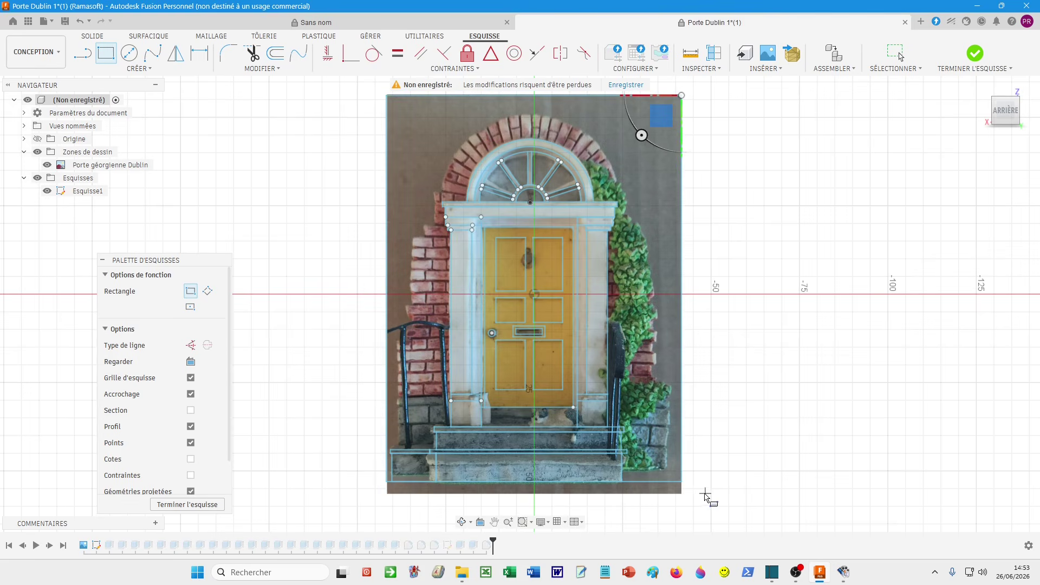
- Sketch a horizontal line from the left end of the cornice's upper edge to the left side of the outer rectangle
key(l)
scroll(448, 207, up, 5)
click(443, 195)
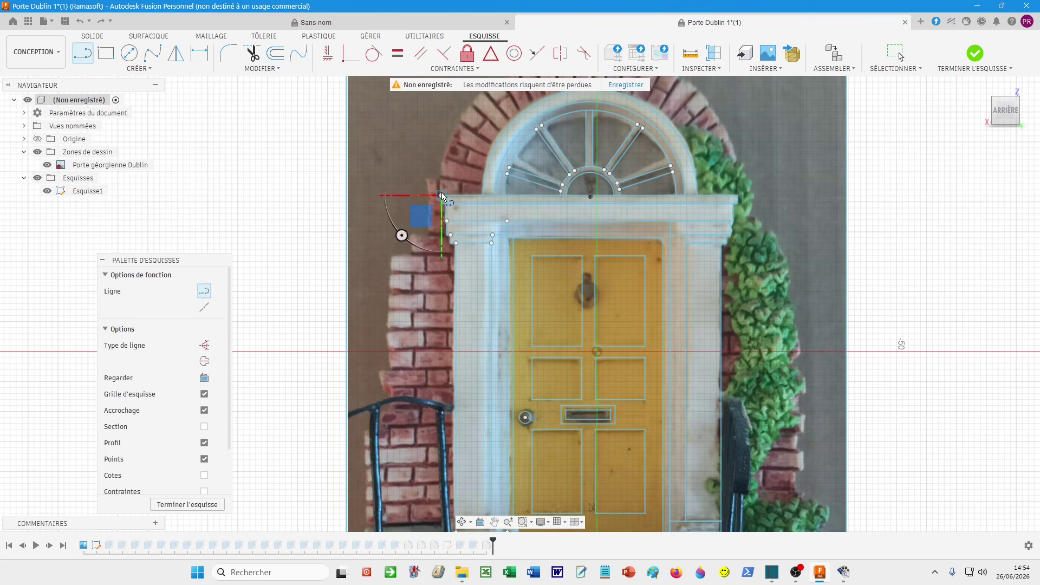
click(346, 196)
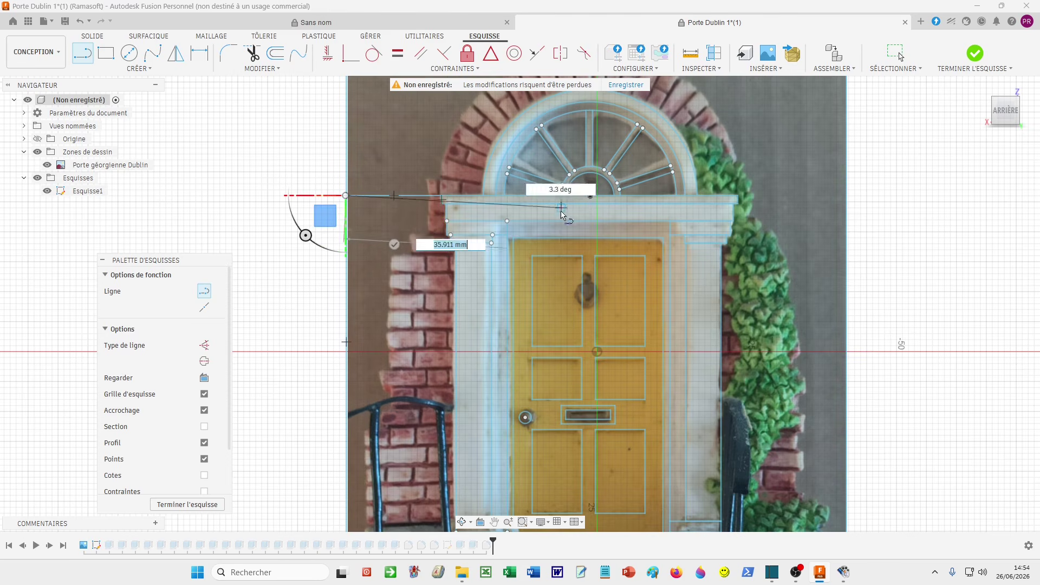
click(734, 204)
key(Escape)
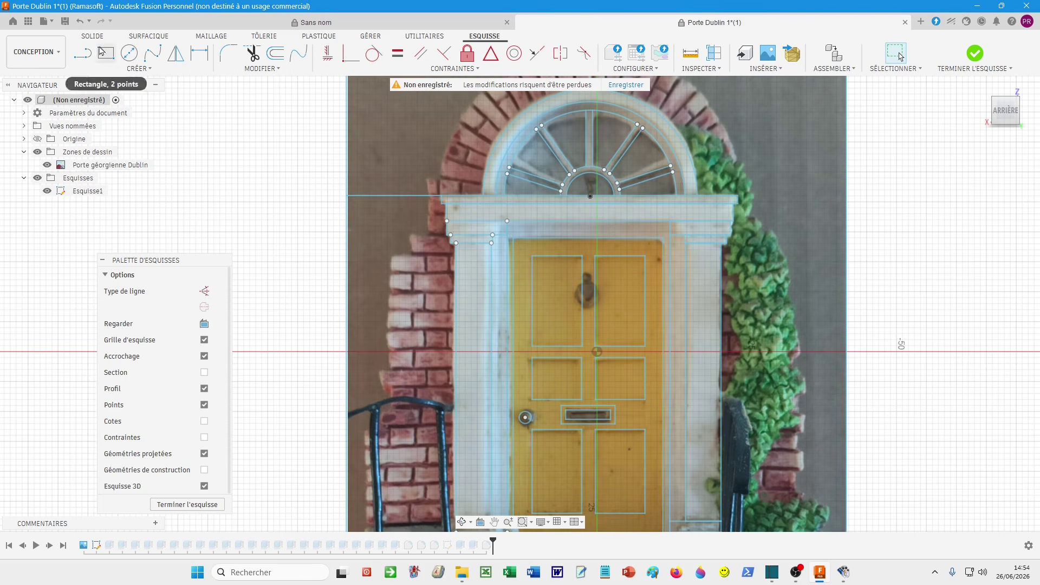
- Sketch a horizontal line from the right end of the cornice's upper edge to the right side of the outer rectangle
click(82, 53)
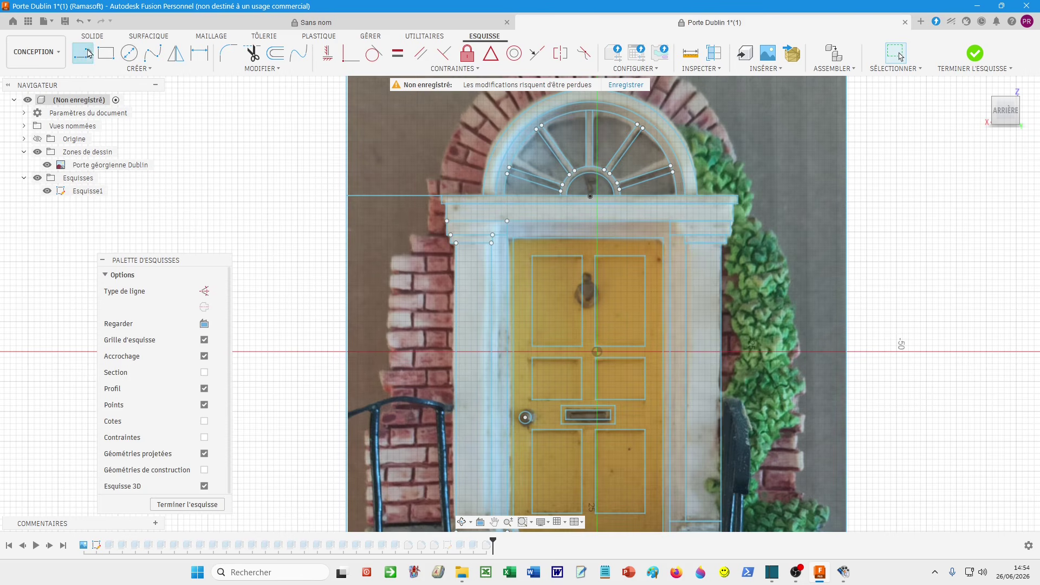
click(737, 199)
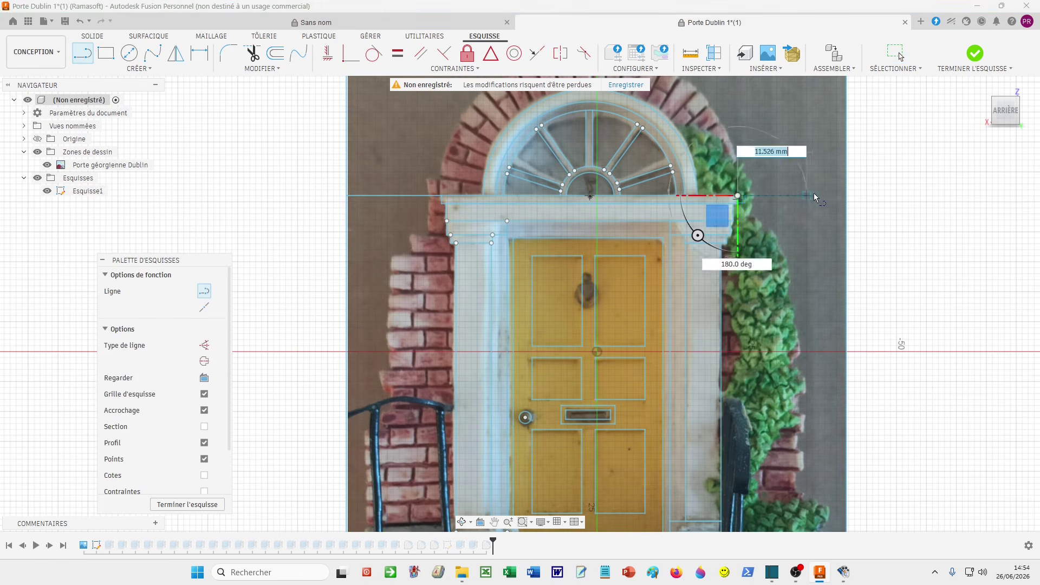
click(849, 197)
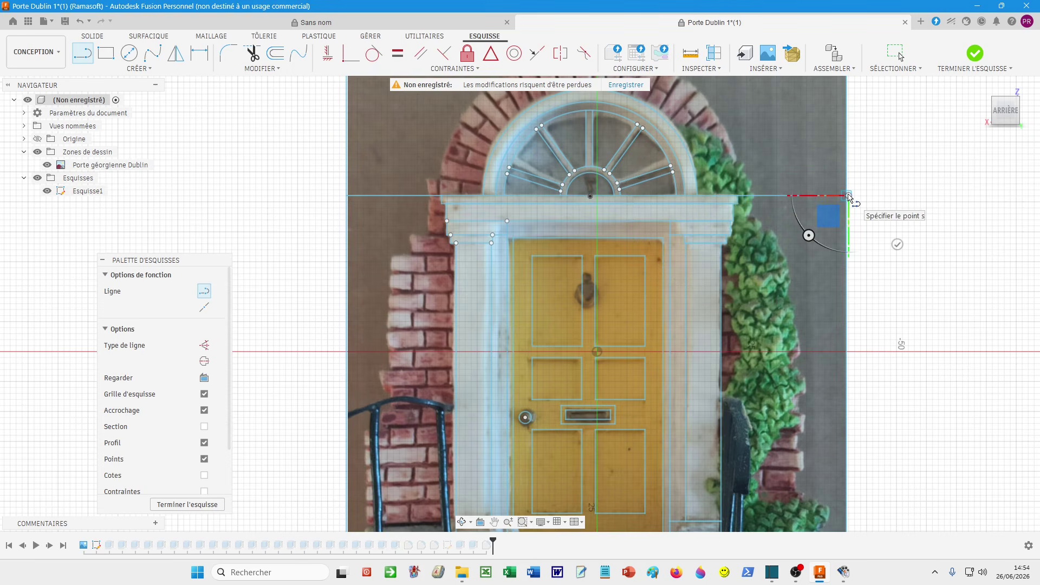
key(Escape)
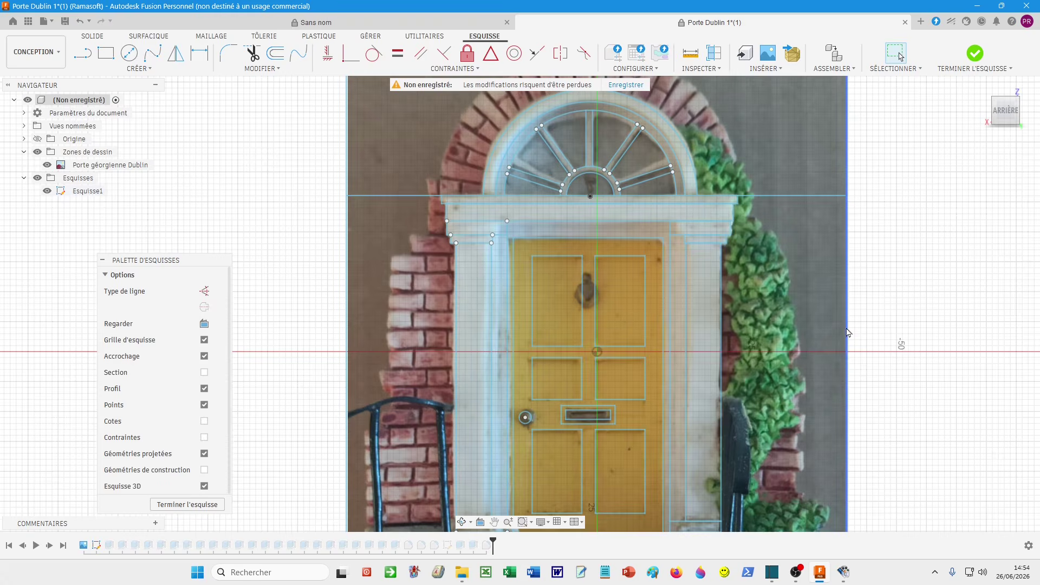
- Sketch a three-point arc along the outside of the brick arch, with both ends on the horizontal lines at cornice level
middle_drag(848, 333, 910, 494)
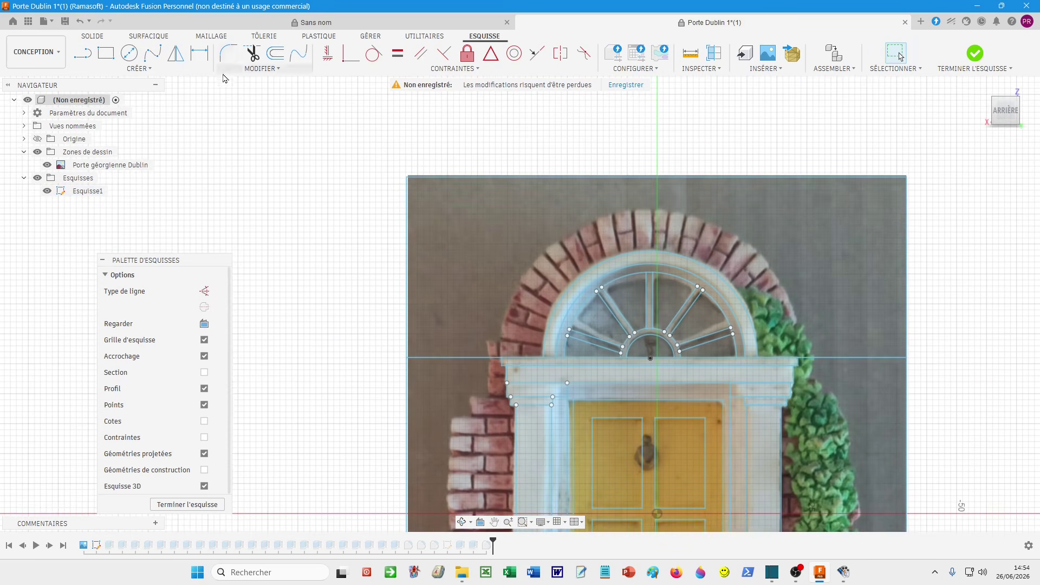
click(139, 69)
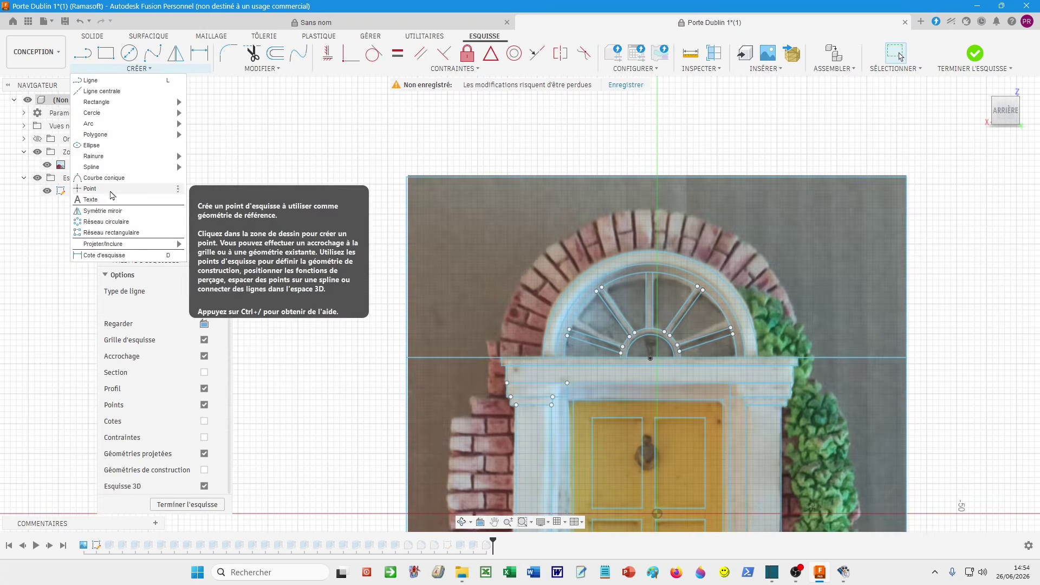
click(198, 131)
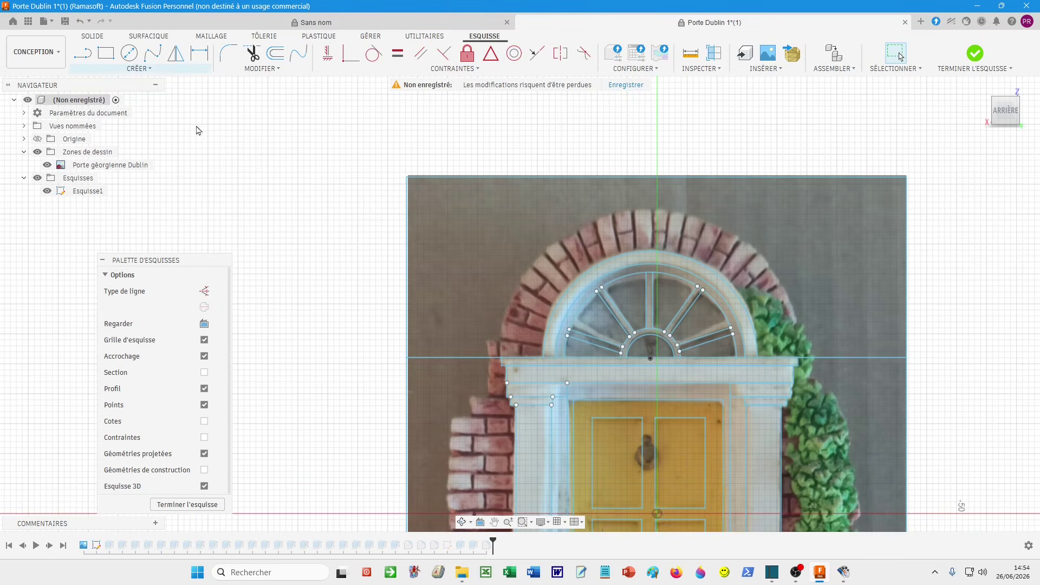
click(497, 357)
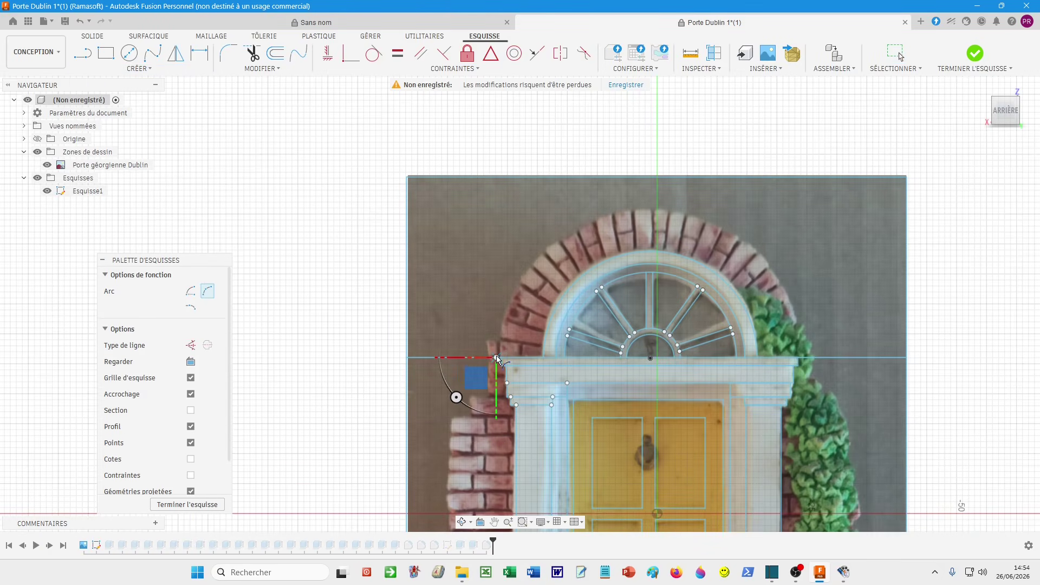
click(808, 359)
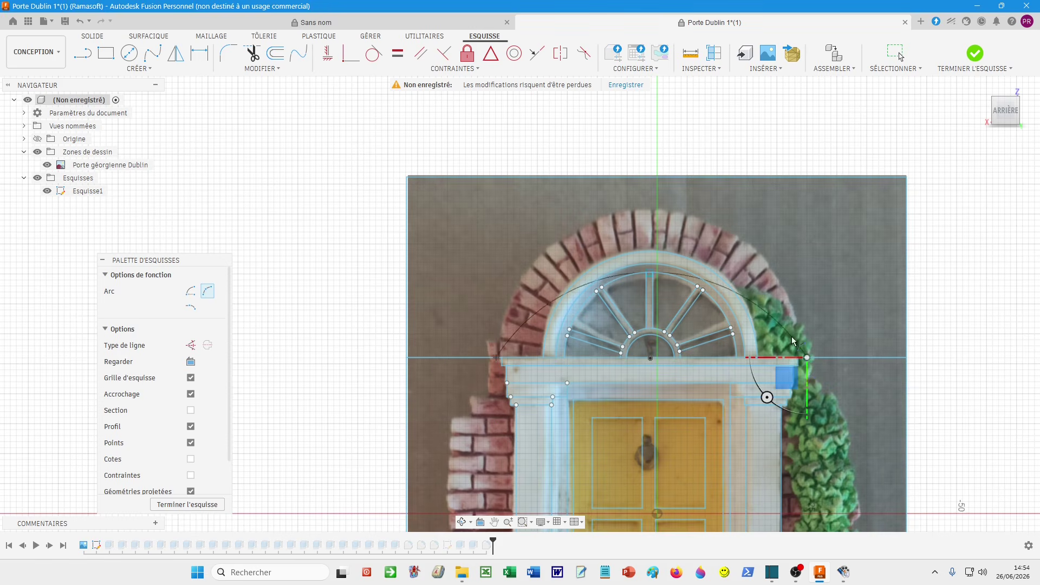
click(656, 213)
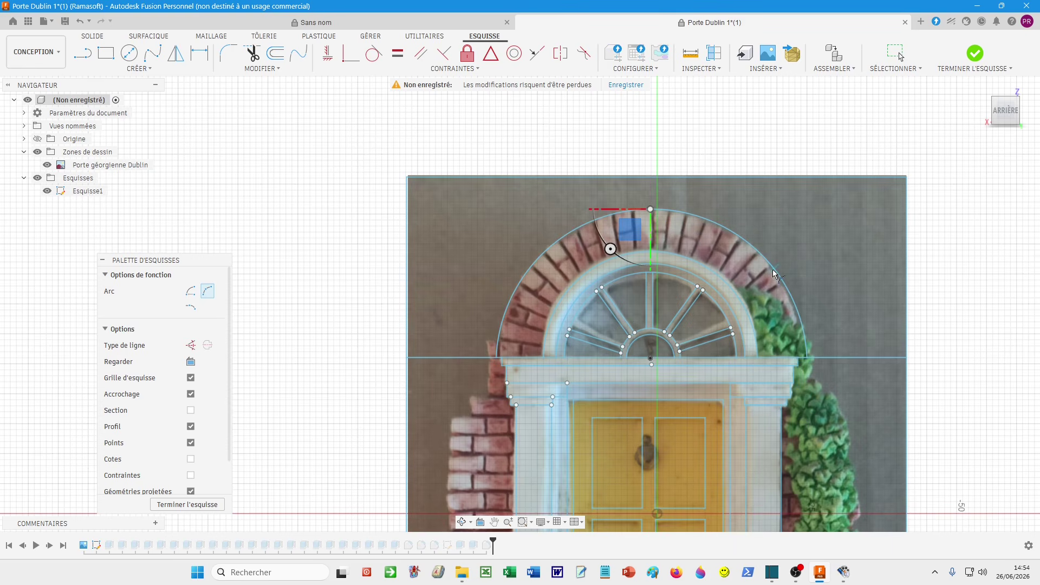
key(Escape)
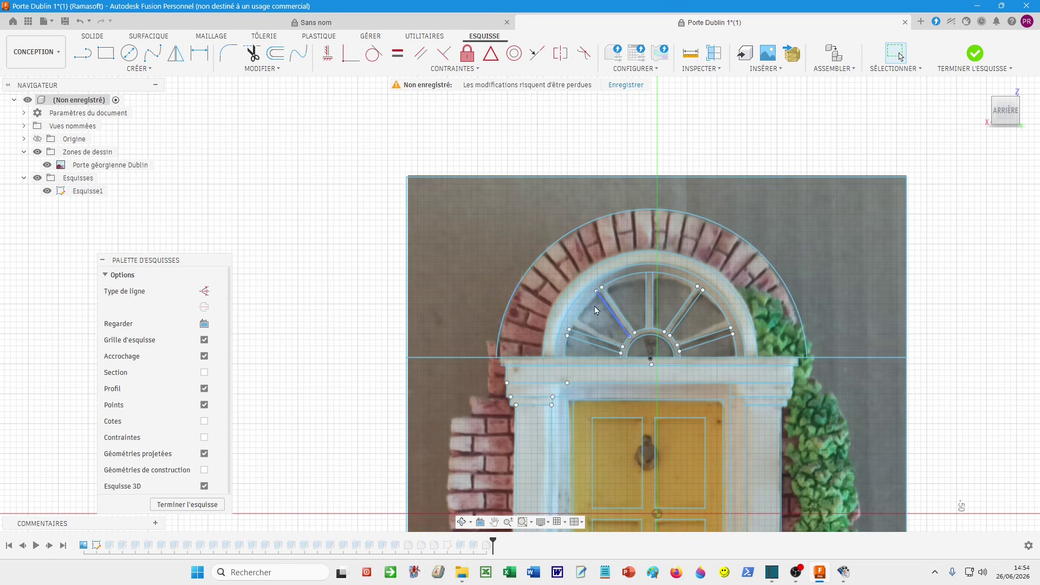
- Apply a coincident constraint between the brick arc's centre and the centre point of the fanlight arcs
click(351, 54)
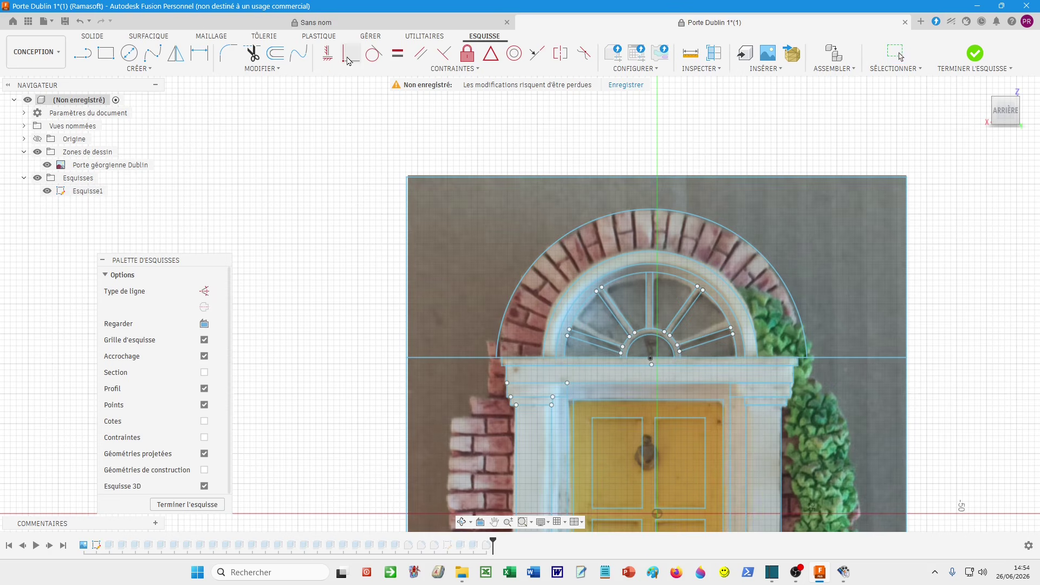
click(650, 359)
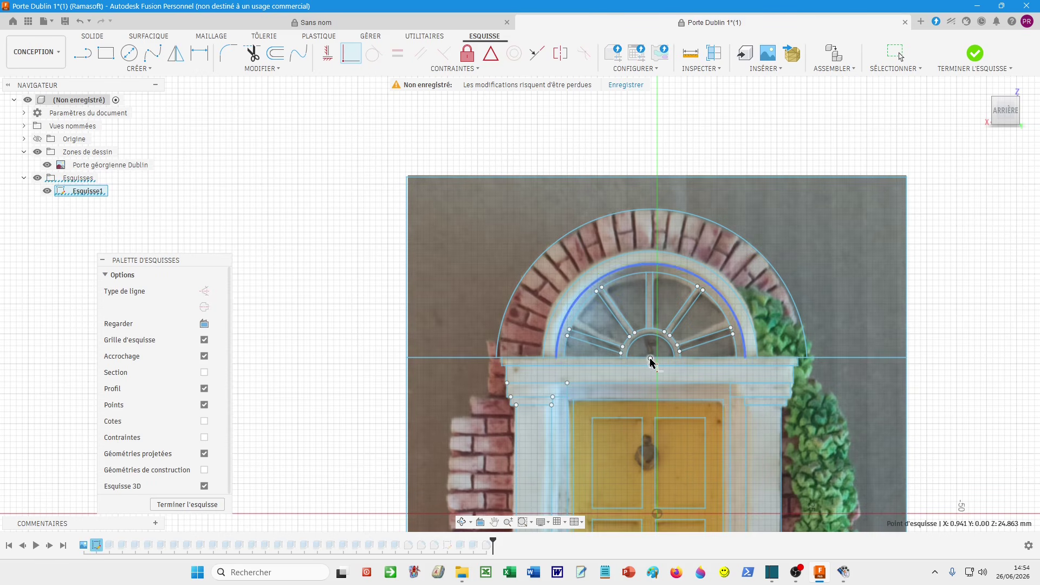
click(653, 367)
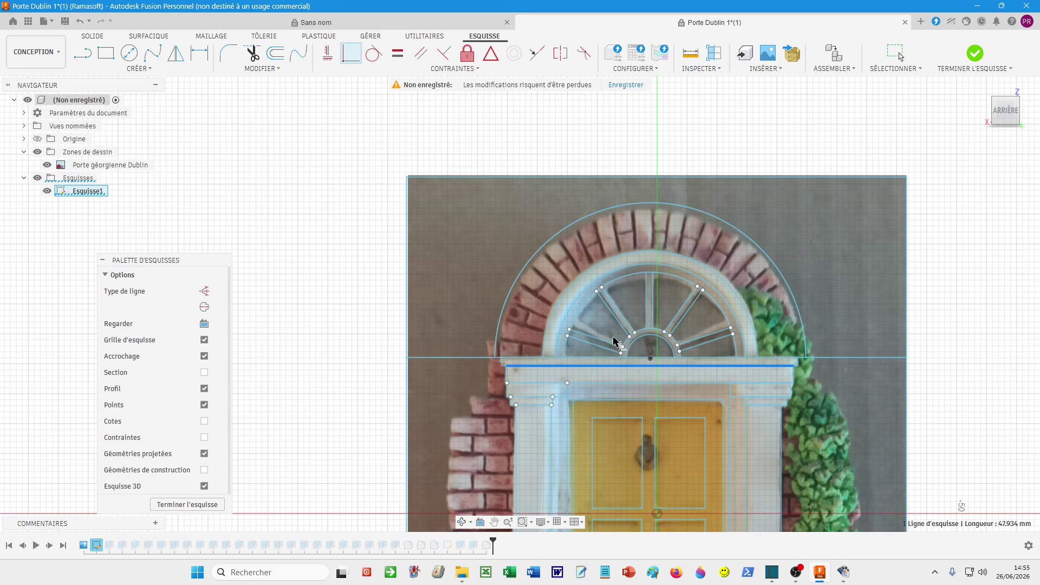
key(Escape)
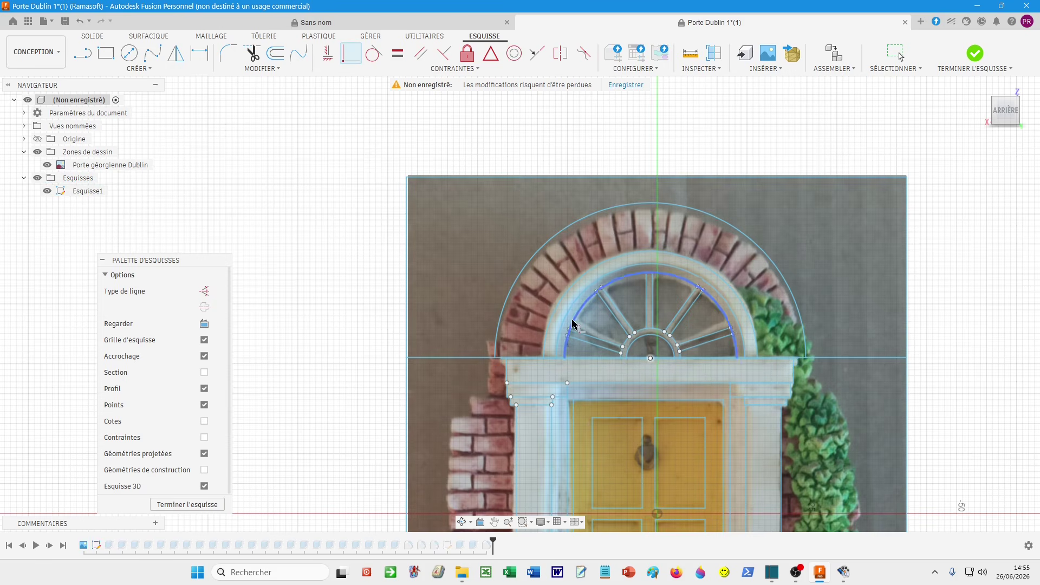
scroll(564, 317, up, 2)
middle_drag(551, 307, 531, 293)
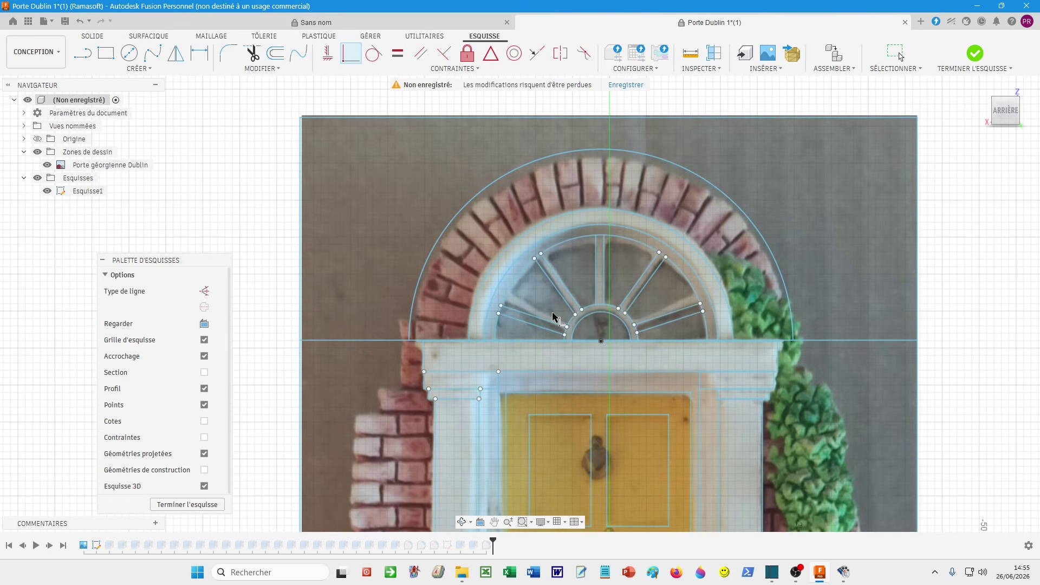
- Reduce the radius of the outer brick arc so it follows the outer edge of the bricks in the photo
click(633, 159)
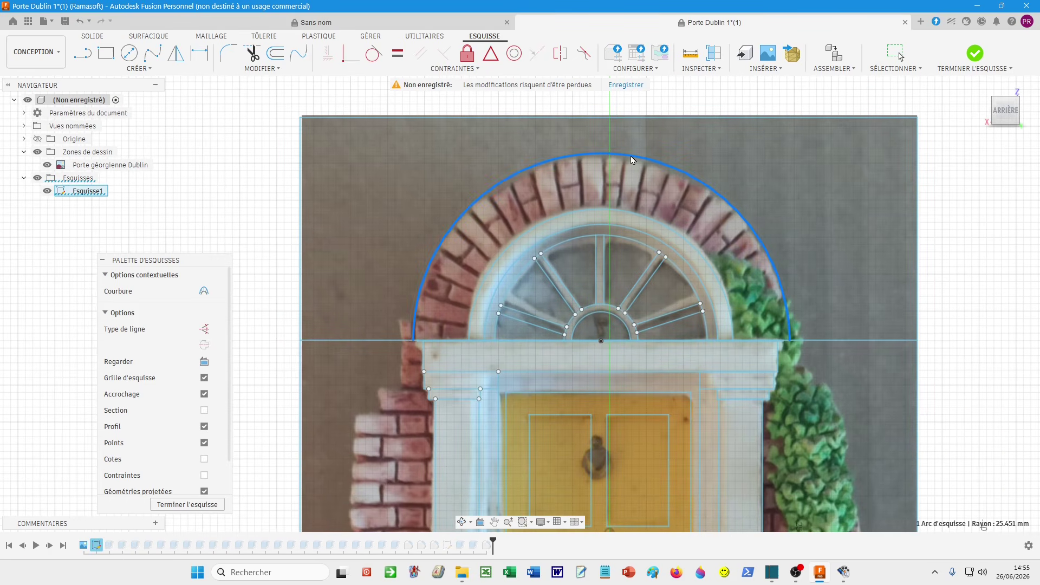
drag(633, 160, 632, 161)
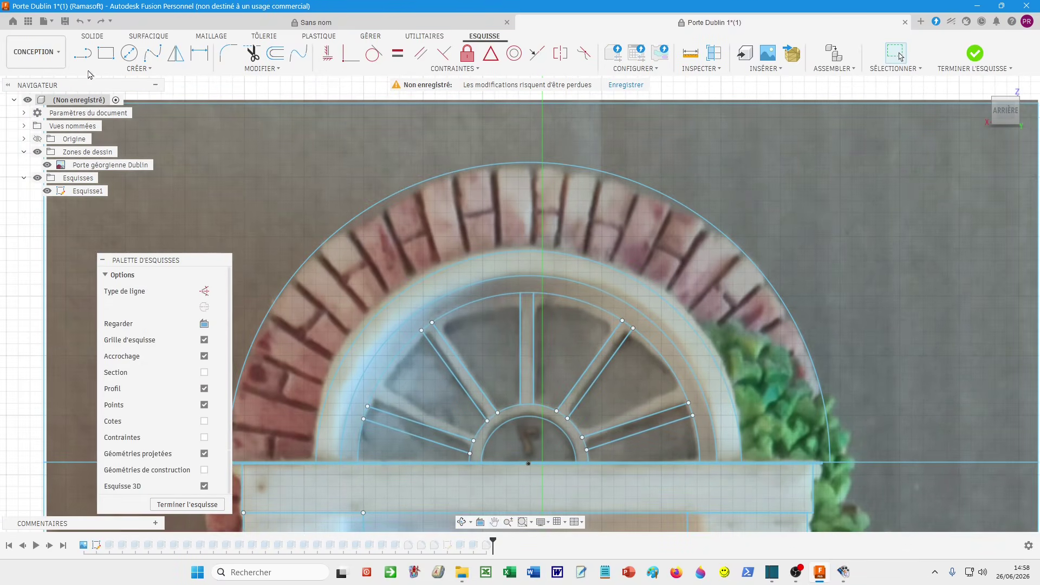
- Sketch two close radial lines along the mortar joint left of the arch's top, from the outer brick arc to the white surround's outer arc
click(83, 53)
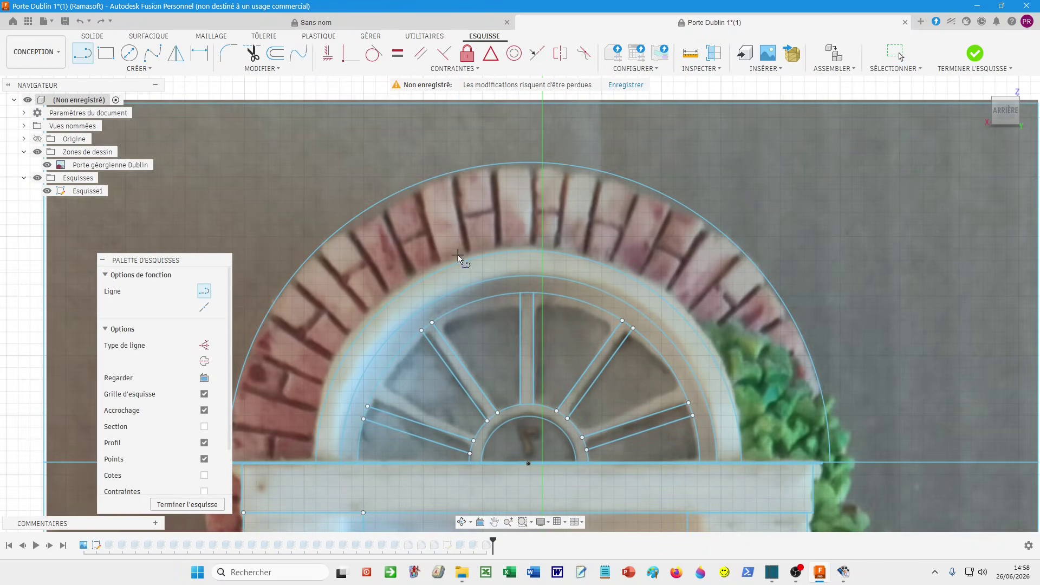
click(449, 173)
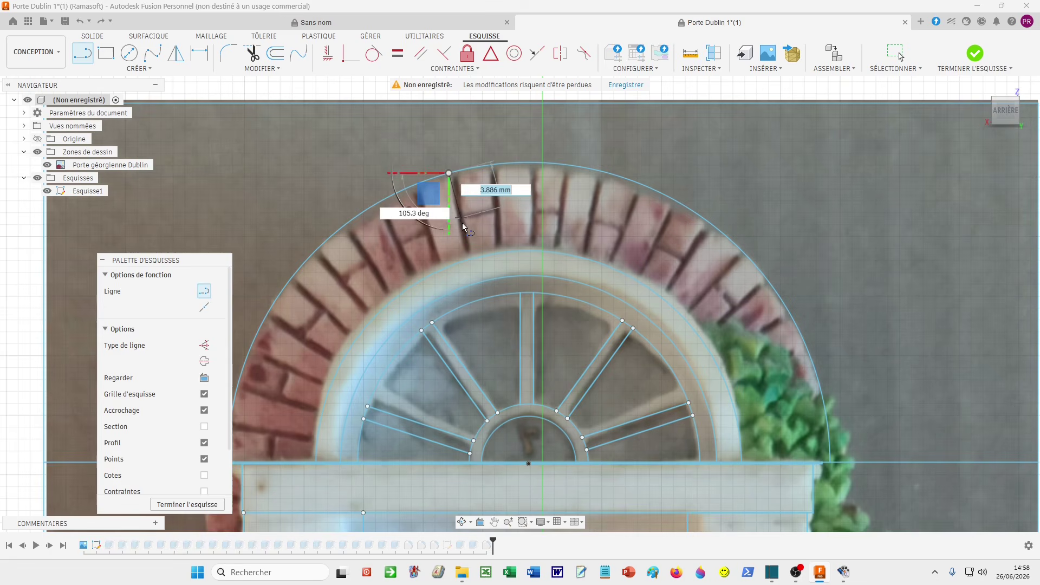
click(469, 260)
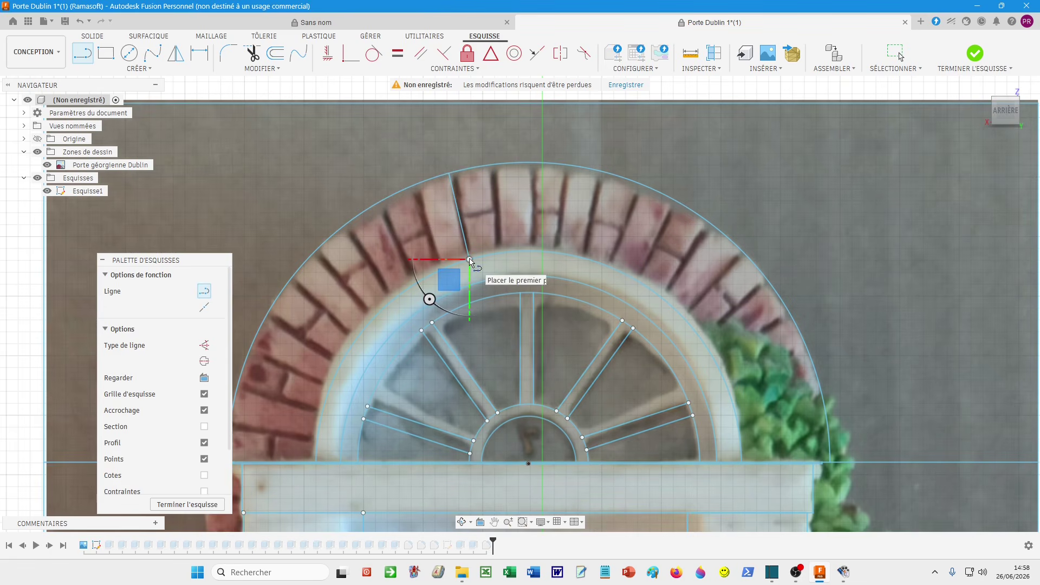
click(455, 174)
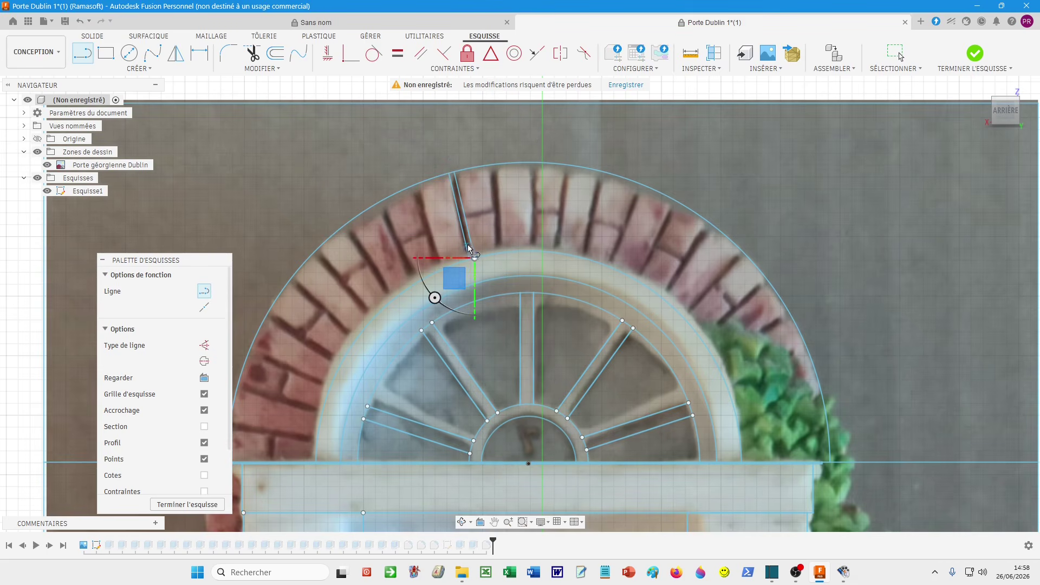
click(459, 245)
- Sketch two radial lines, each about 7.4 mm long, between the arcs along the next mortar joint towards the arch's top
click(491, 164)
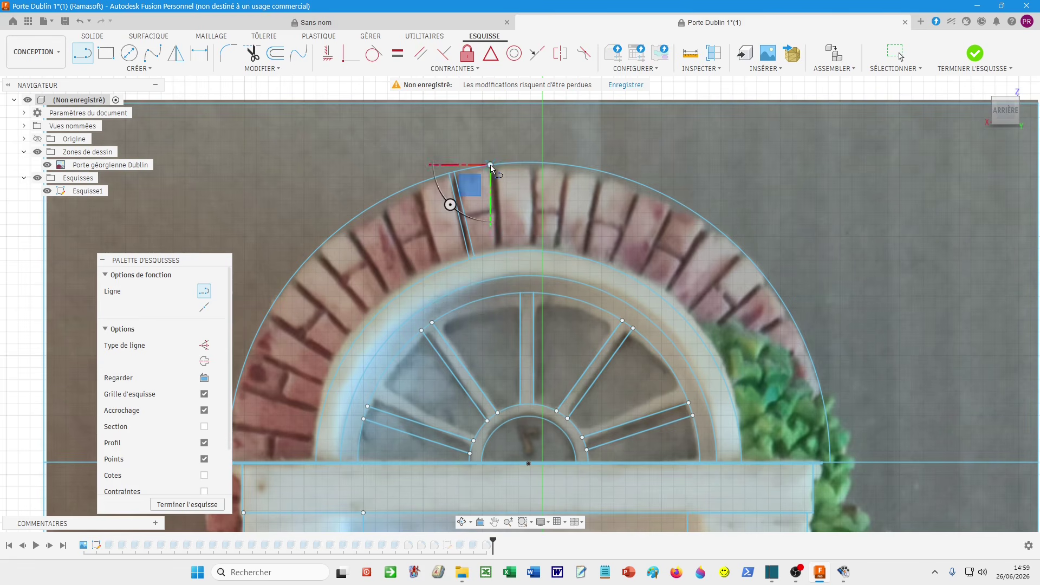
click(499, 253)
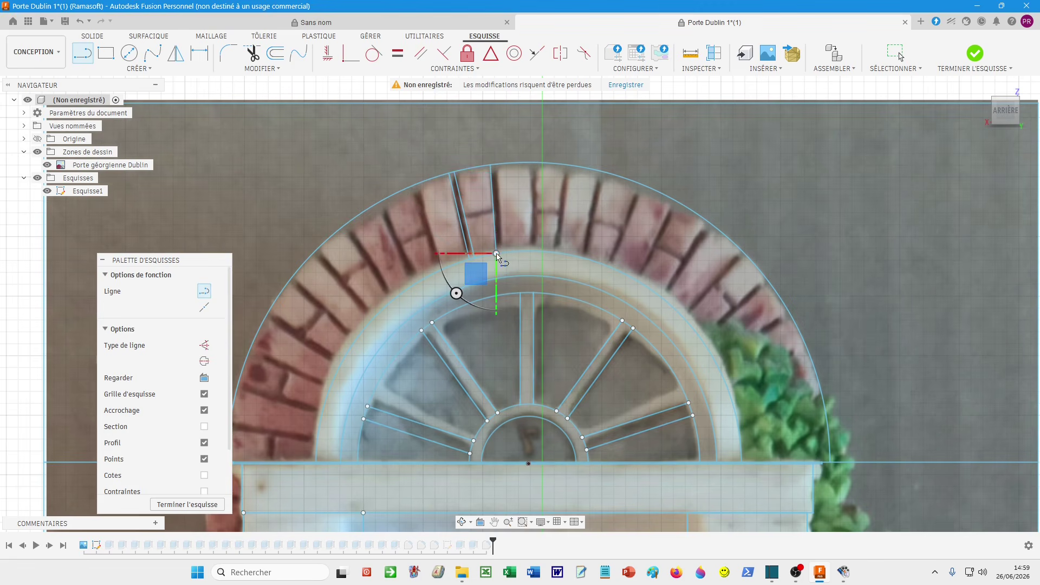
click(497, 165)
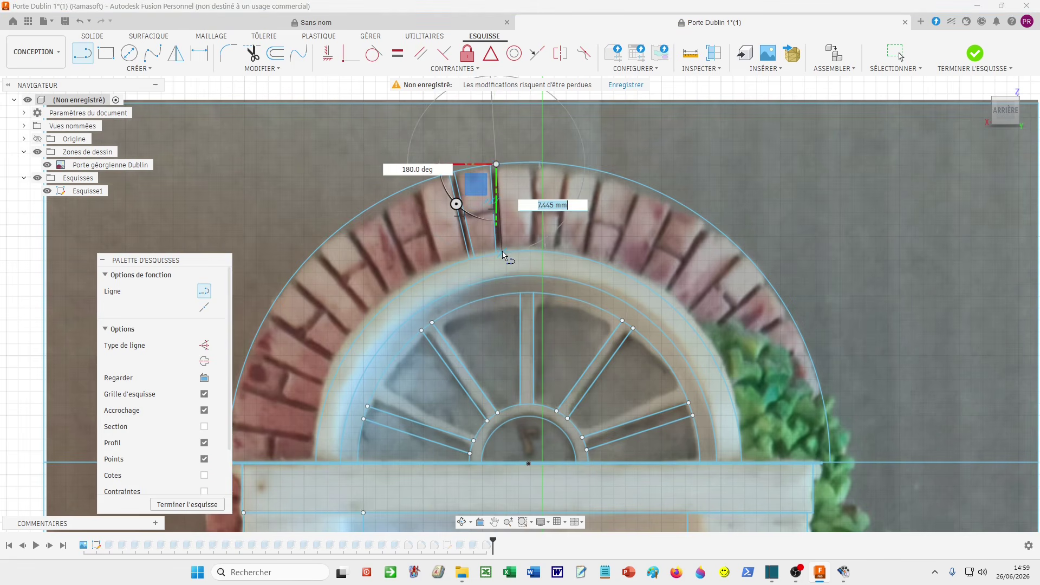
key(Escape)
key(Escape)
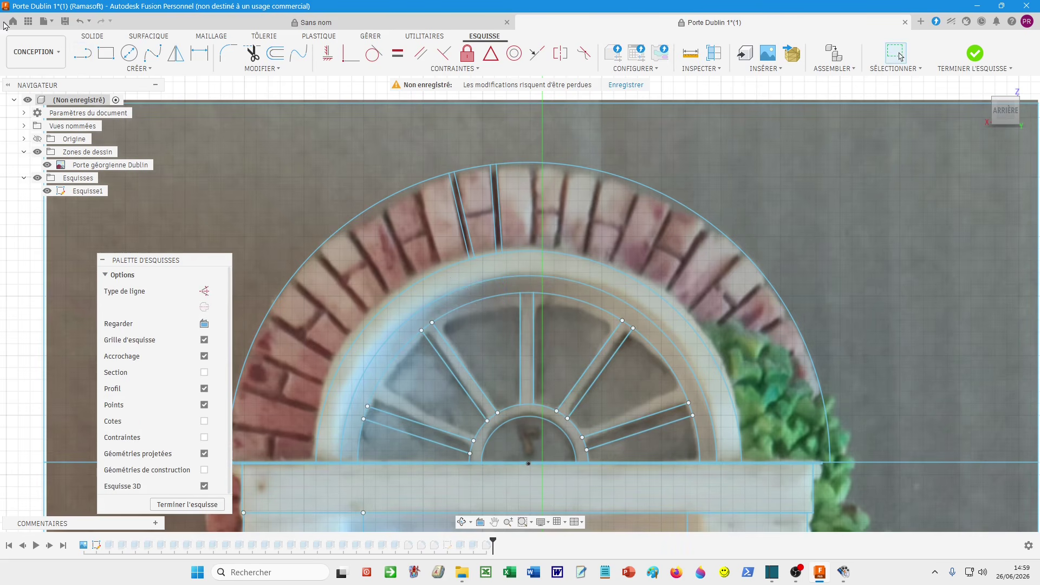
- Sketch two vertical lines about 7.4 mm long between the two arcs for the mortar joint at the arch's crown
key(l)
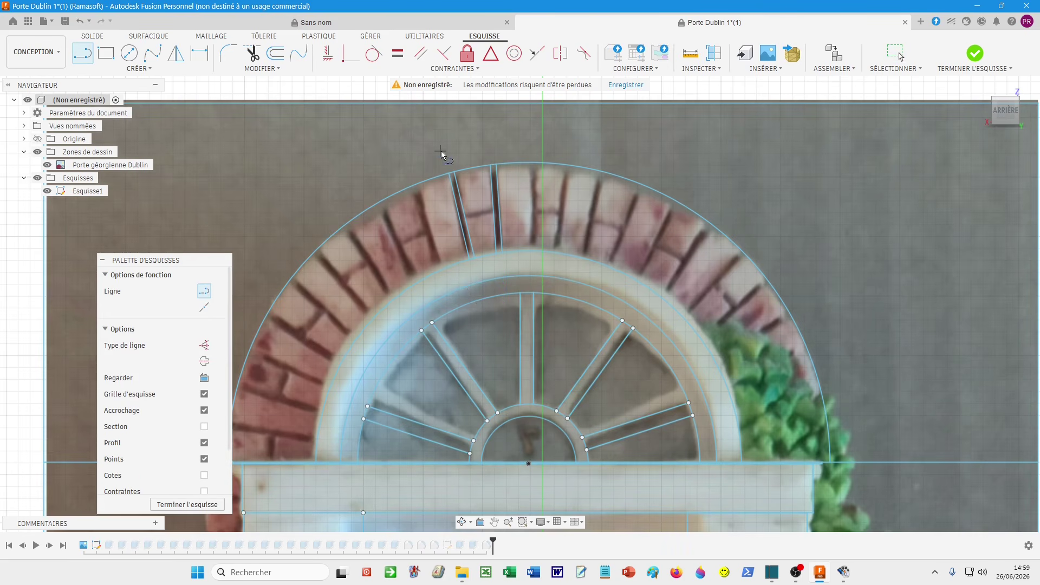
click(528, 162)
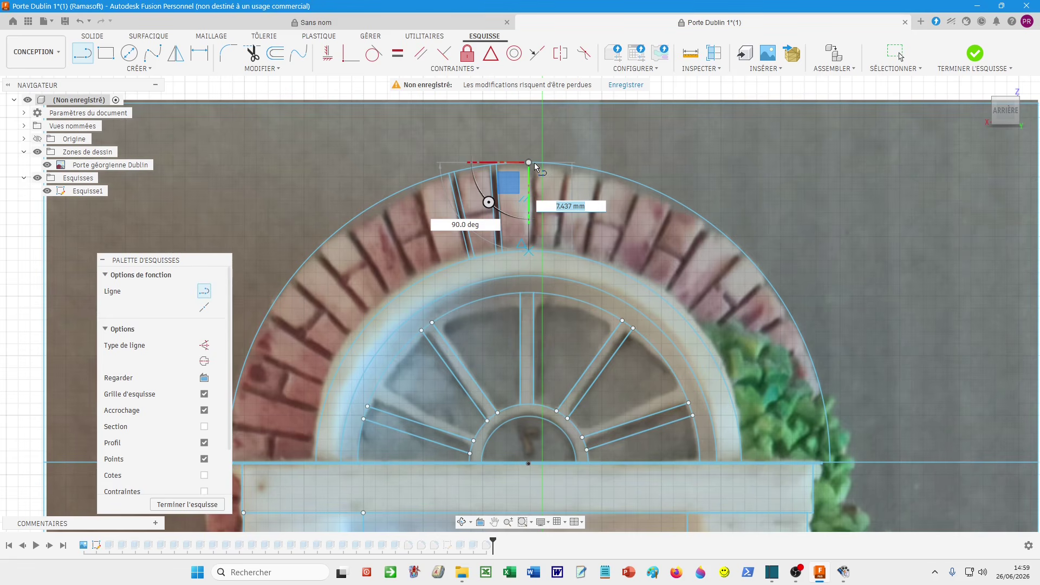
key(Escape)
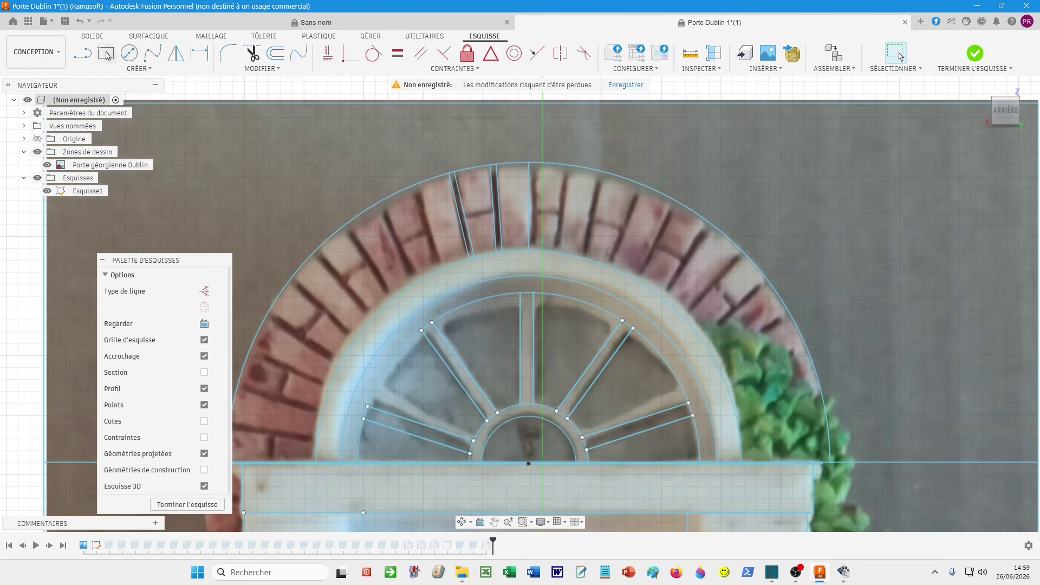
click(82, 53)
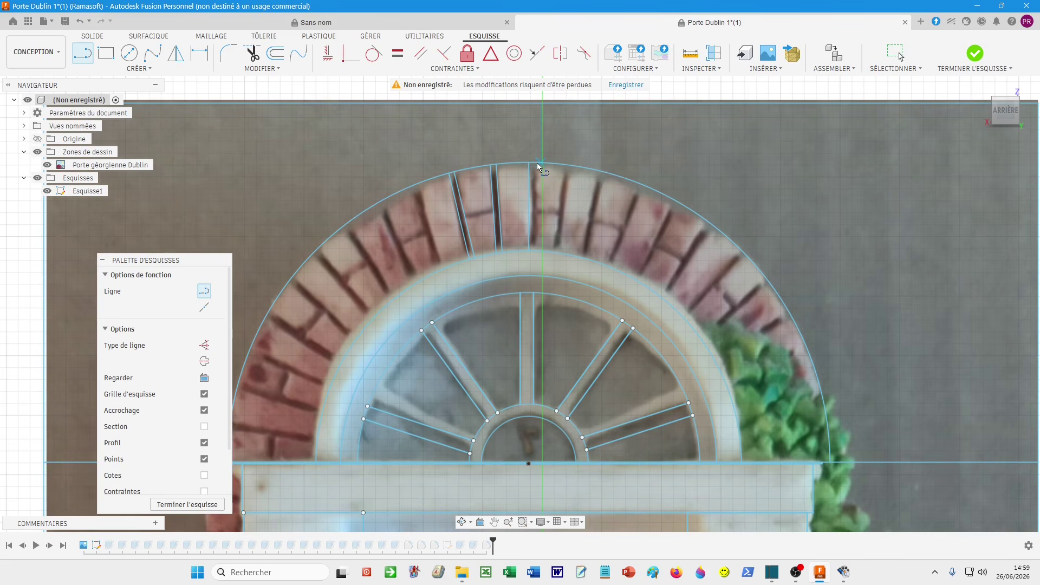
click(541, 163)
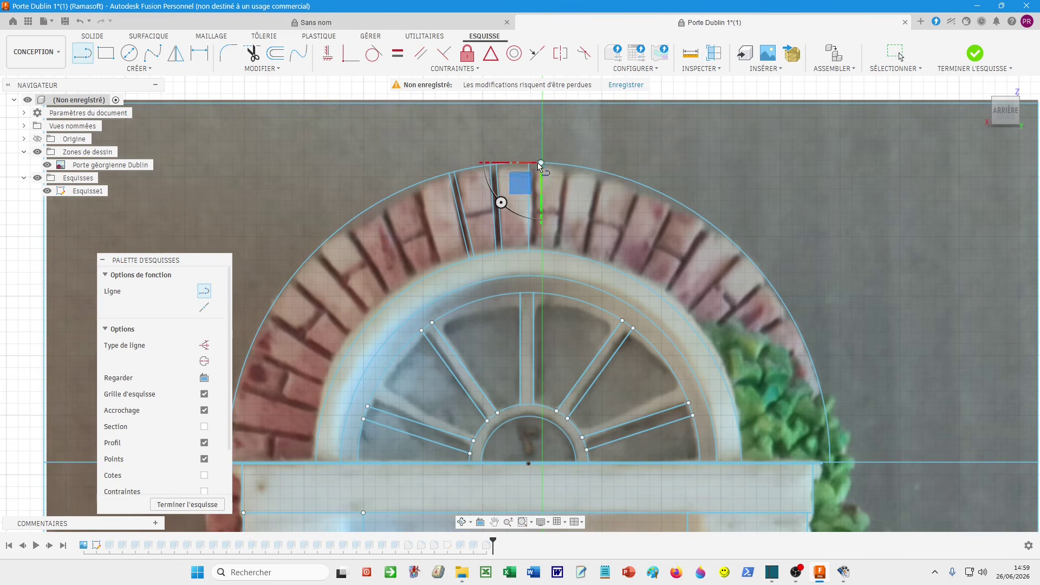
click(541, 255)
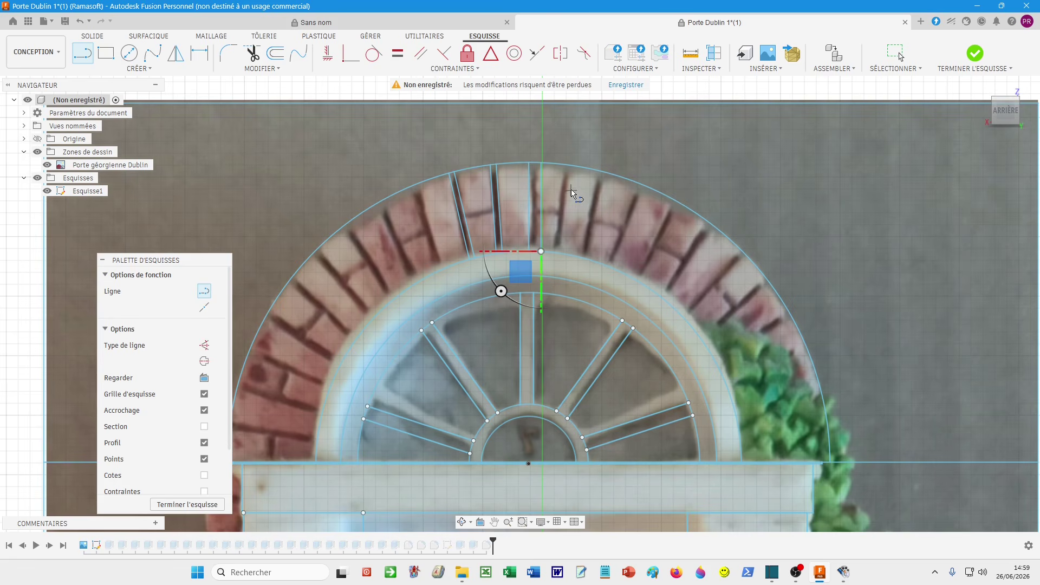
- Sketch two close radial lines between the arcs along the first mortar joint right of the arch's crown
drag(566, 165, 557, 252)
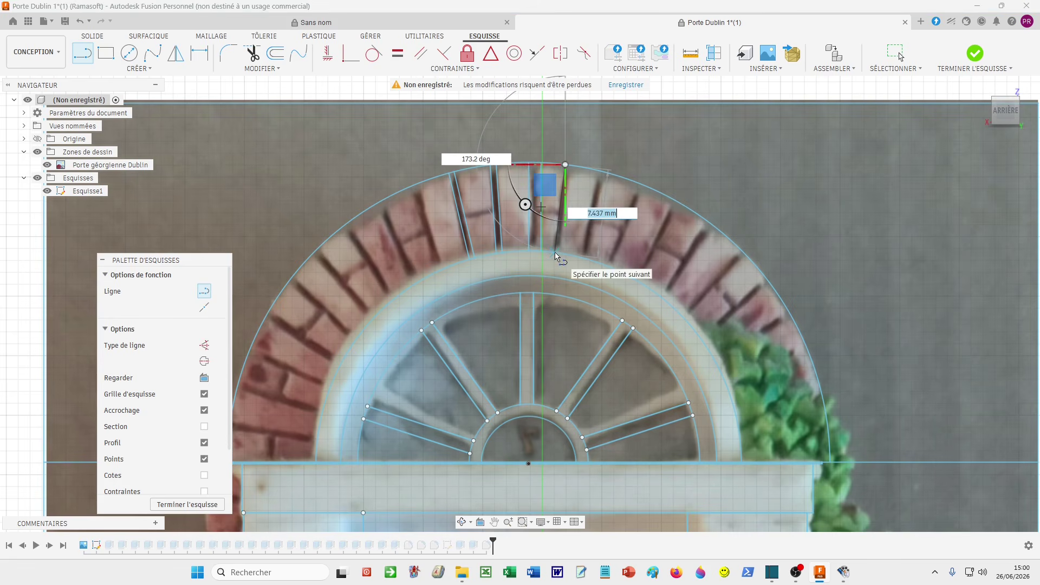
click(556, 252)
drag(571, 165, 562, 254)
key(Escape)
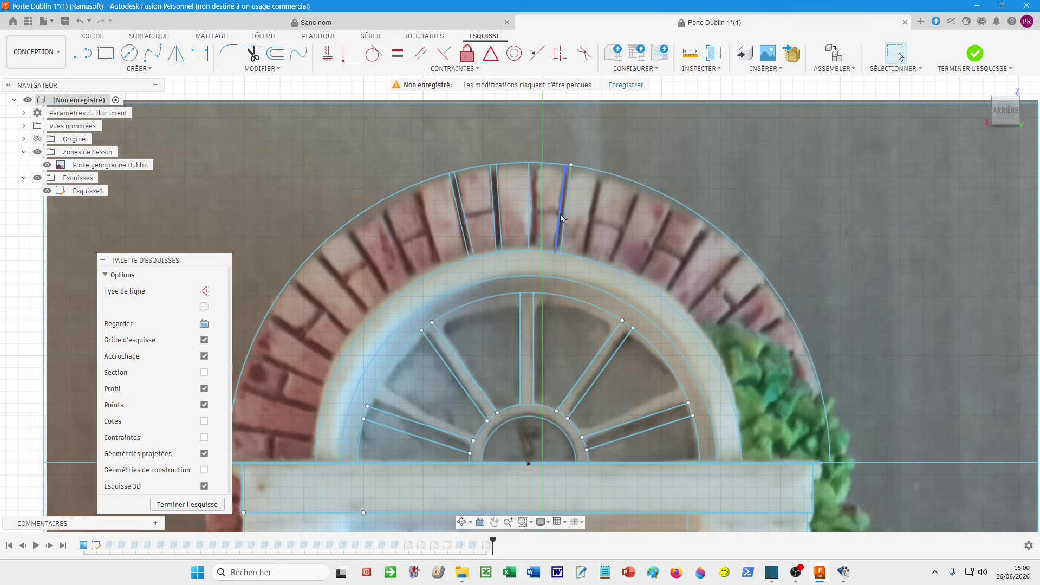
- Move the right vertical line of the crown joint closer to the left one so the joint matches the mortar width
scroll(564, 215, up, 5)
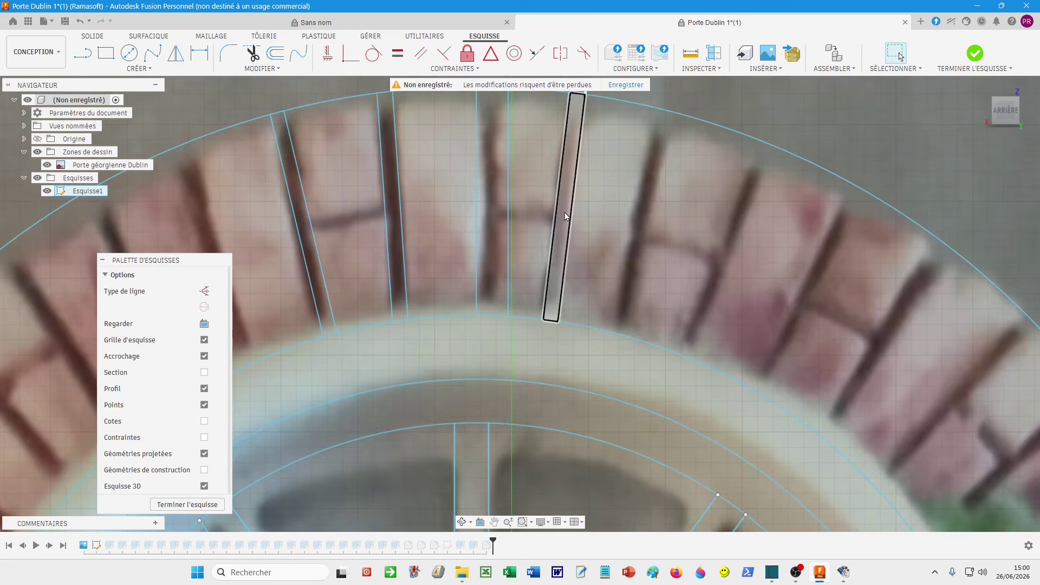
click(509, 231)
key(Escape)
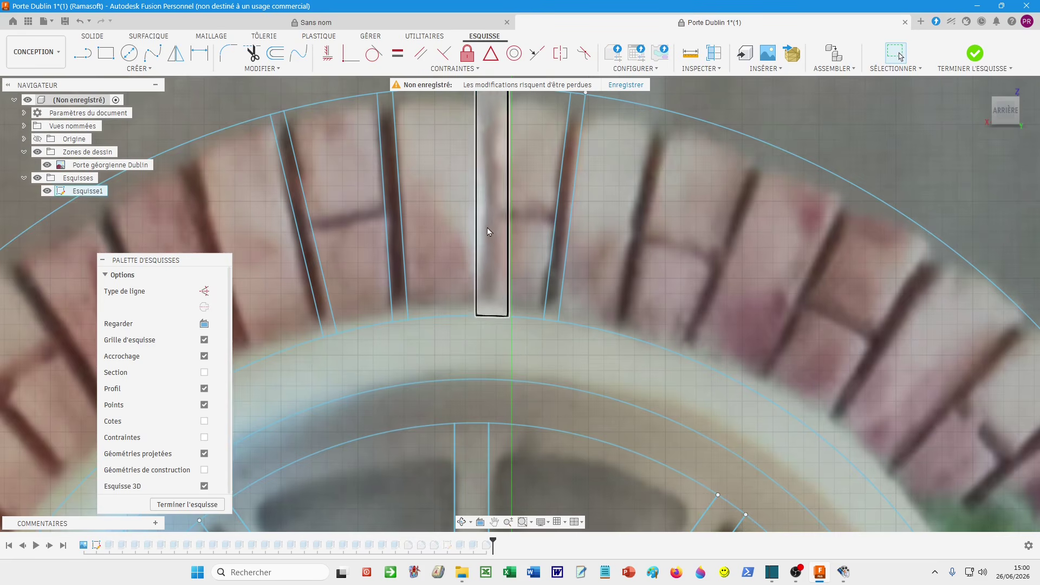
scroll(488, 227, down, 3)
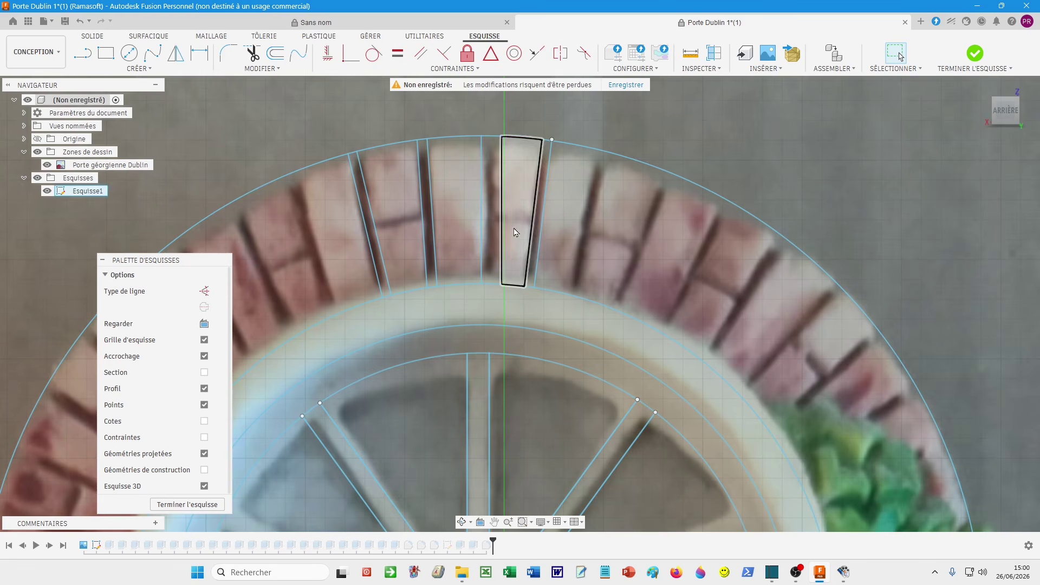
click(502, 230)
click(502, 229)
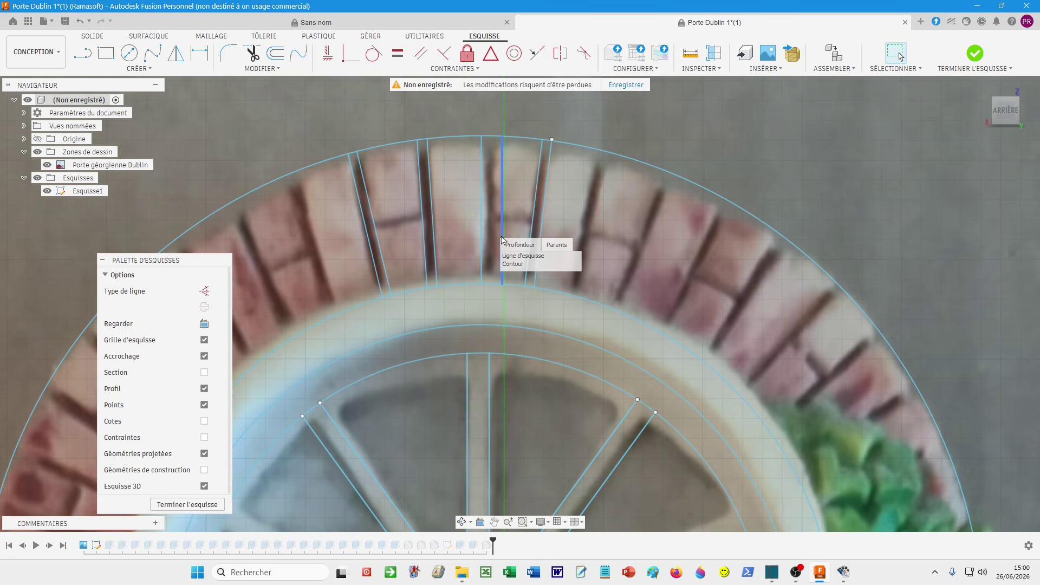
click(508, 257)
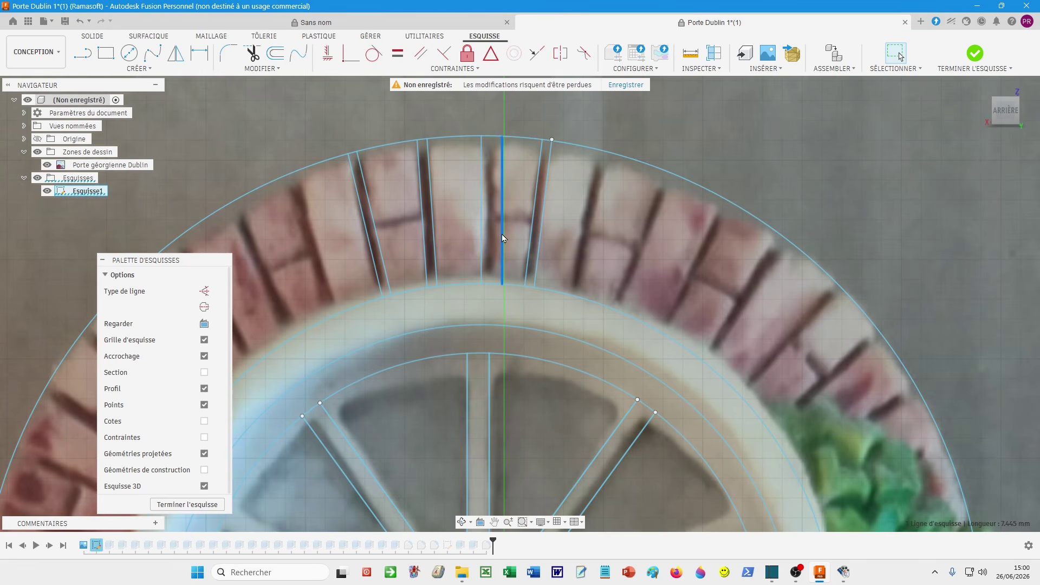
drag(502, 235, 491, 234)
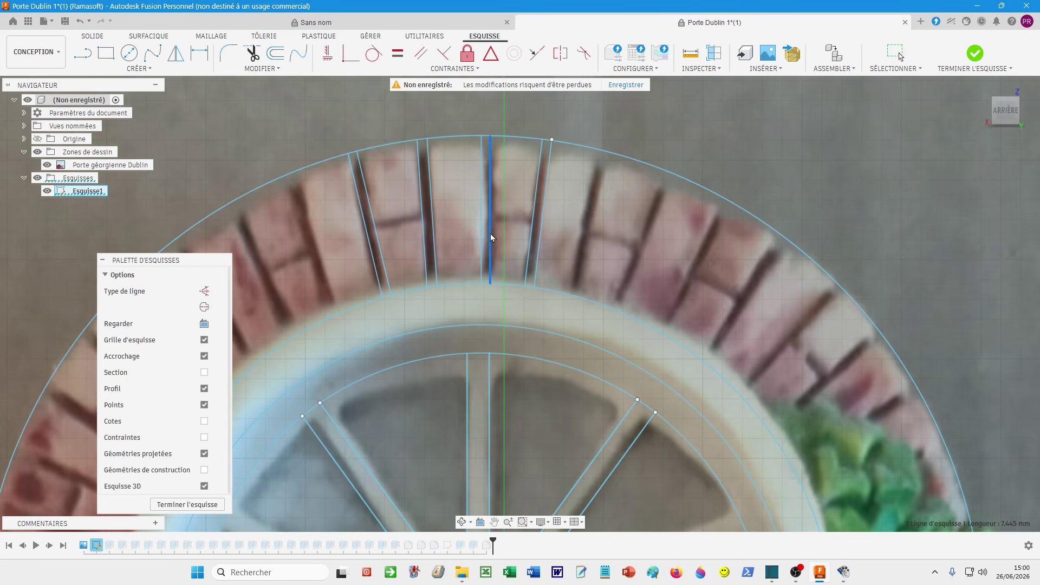
key(Escape)
click(492, 222)
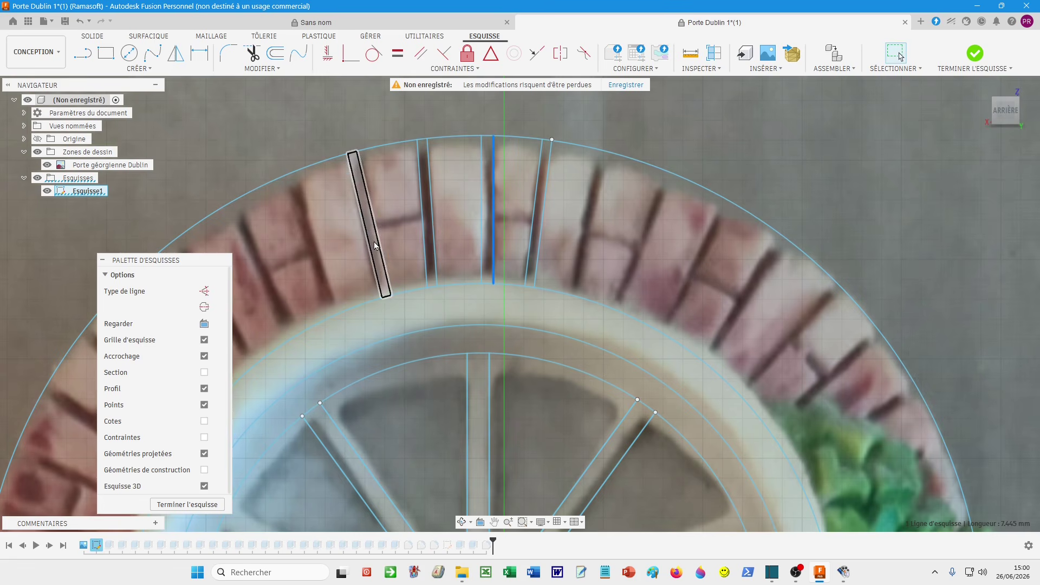
- Sketch two parallel cross lines for the horizontal mortar joint splitting the brick between the first two radial joints
click(82, 53)
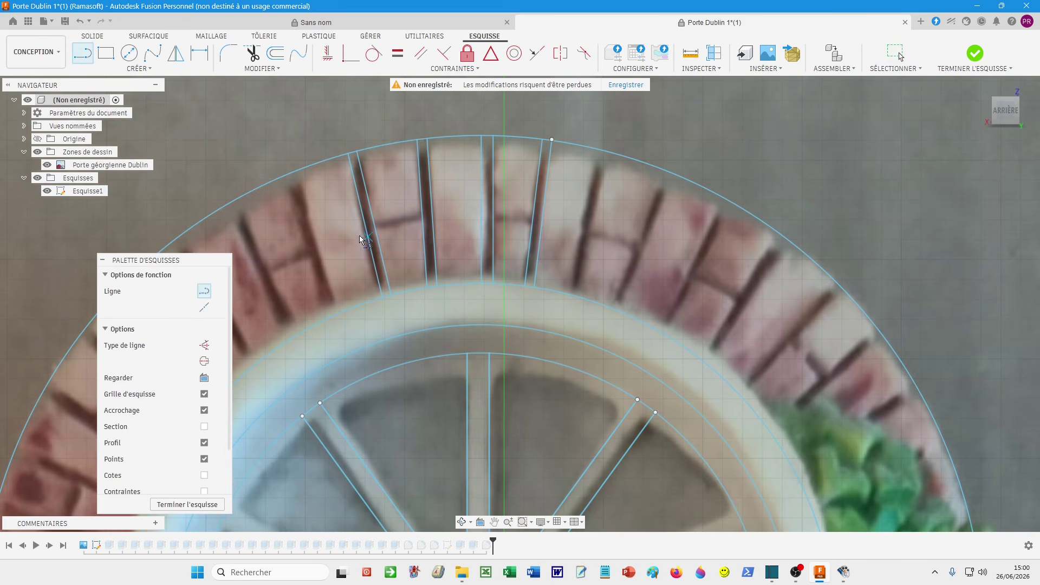
click(374, 223)
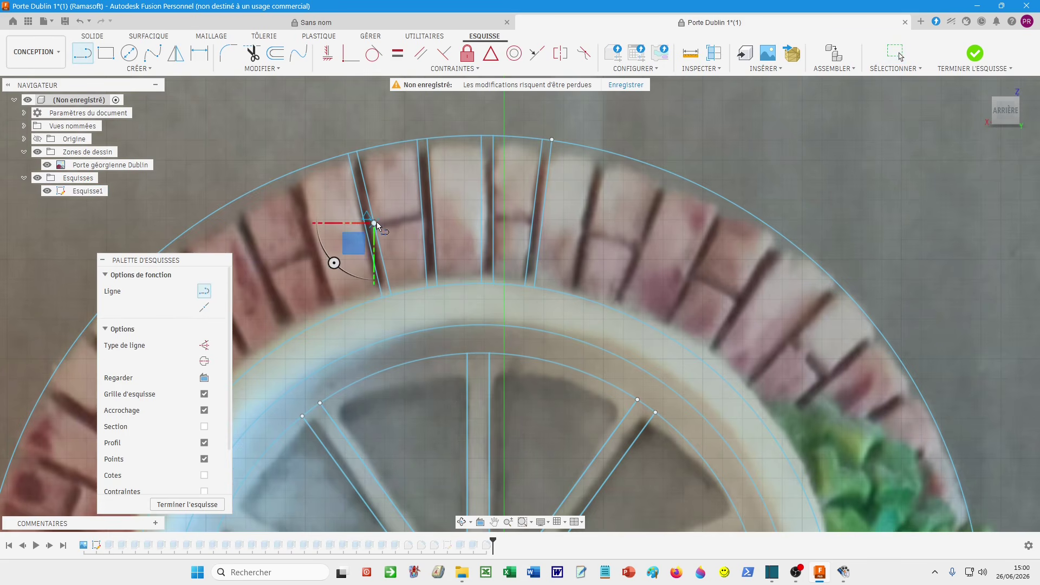
click(423, 214)
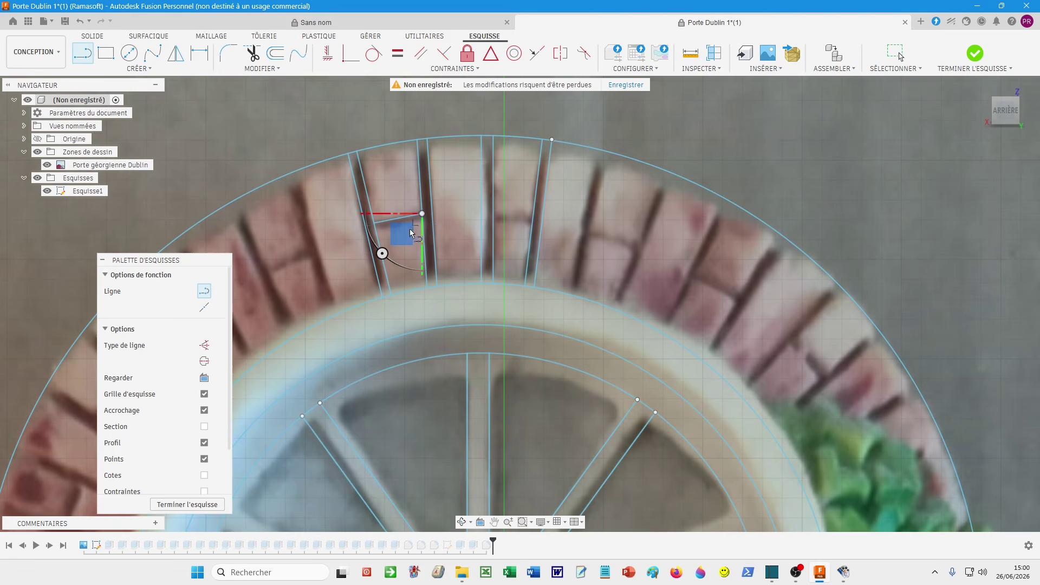
click(377, 233)
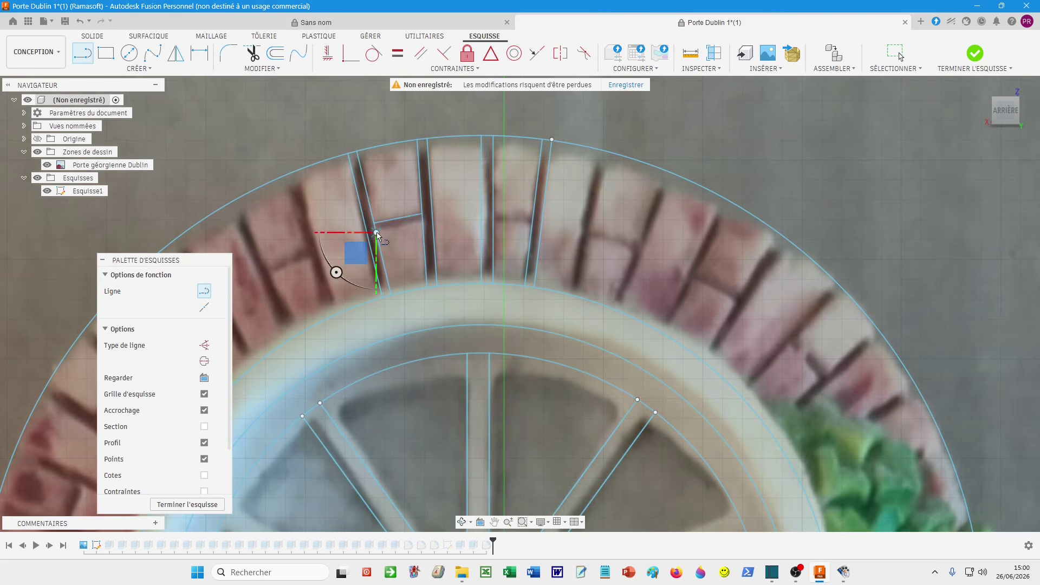
click(424, 224)
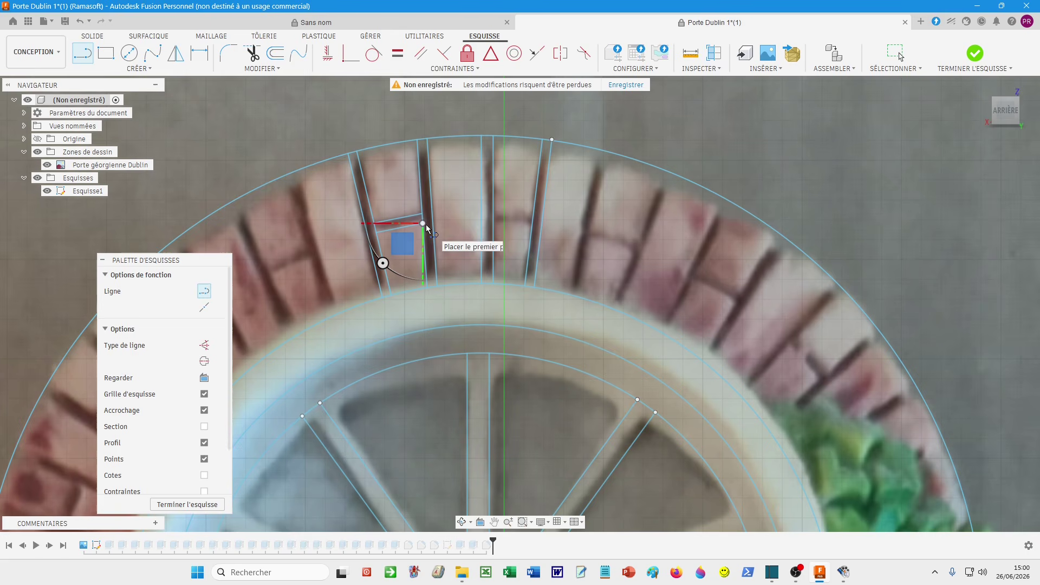
- Sketch two horizontal lines about 2 mm long for the mortar joint splitting the brick just right of the crown joint
click(494, 223)
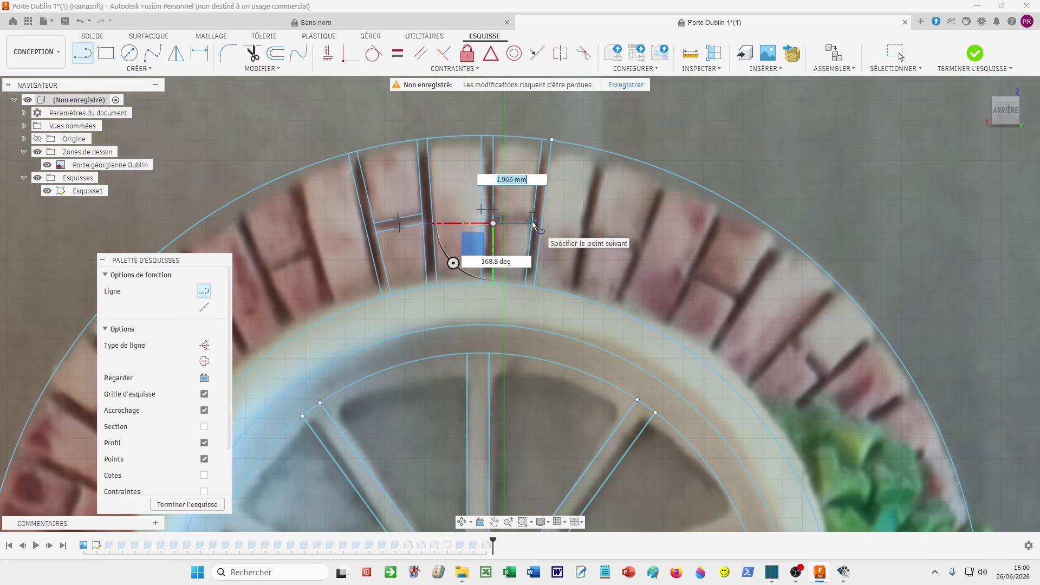
click(532, 223)
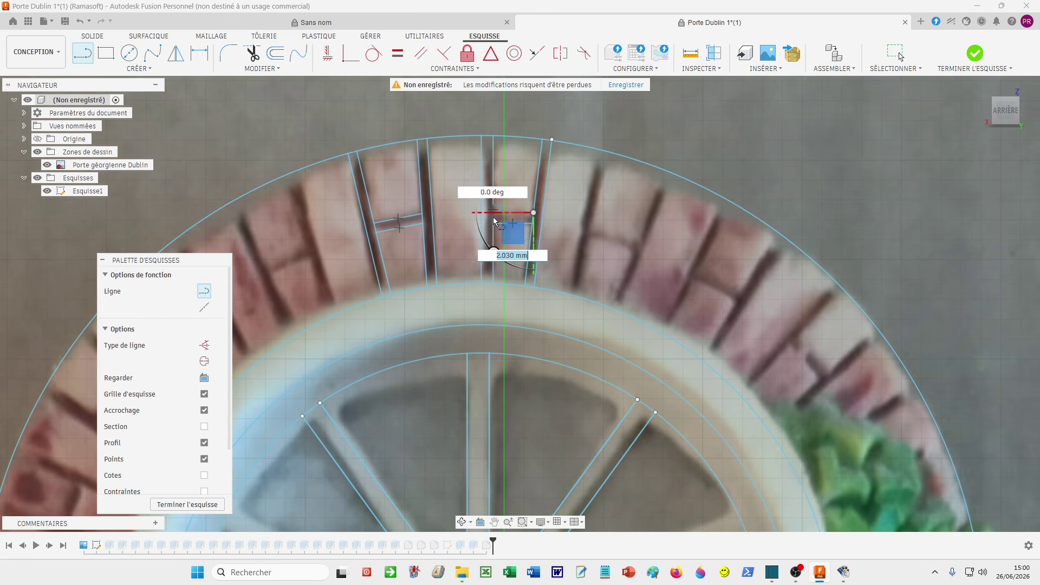
click(493, 217)
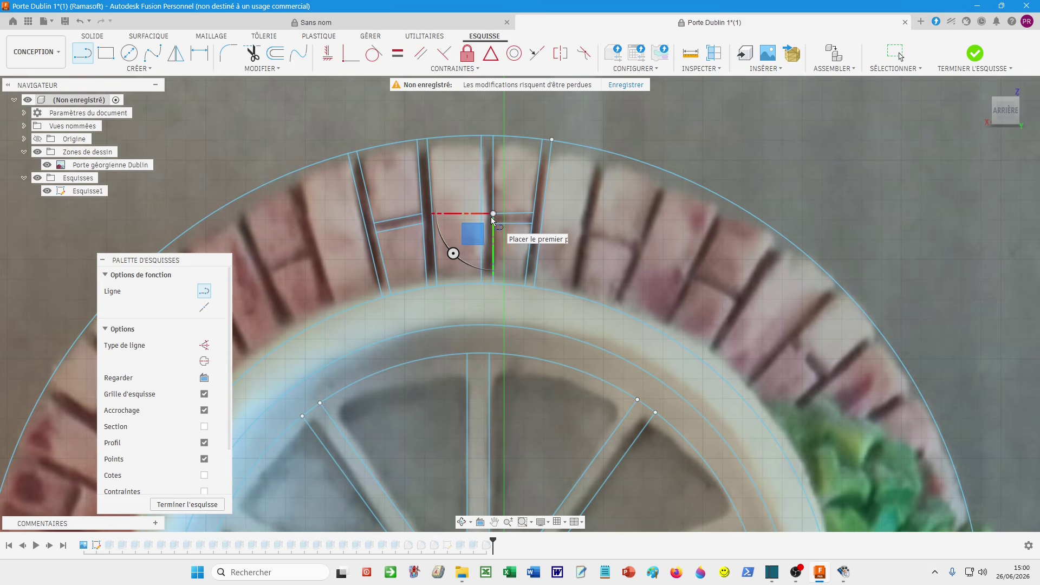
key(Escape)
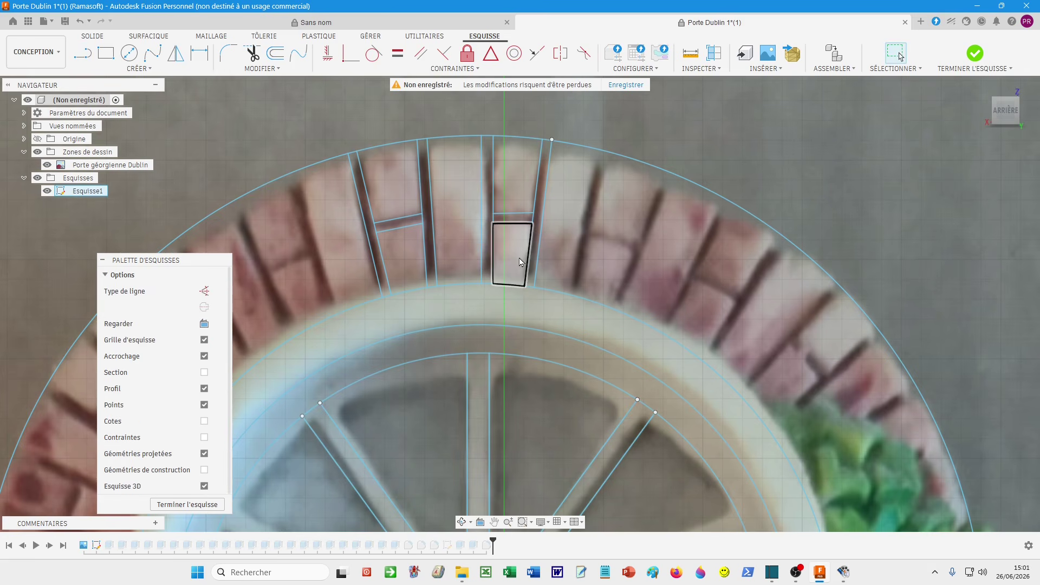
click(521, 216)
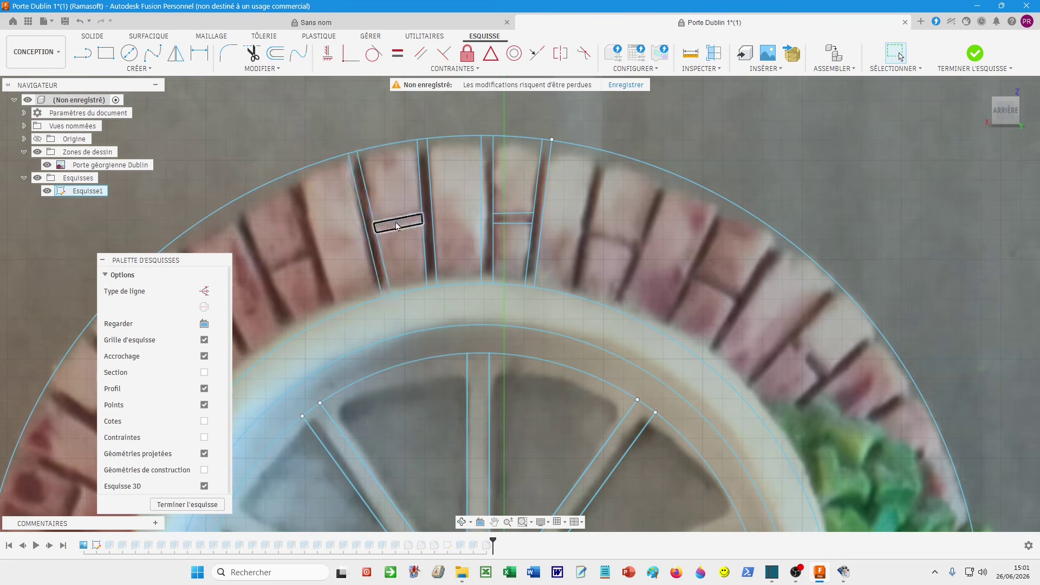
- Start a circular sketch pattern of the twelve mortar joint lines around the arch's crown, including both pairs of cross lines
click(140, 68)
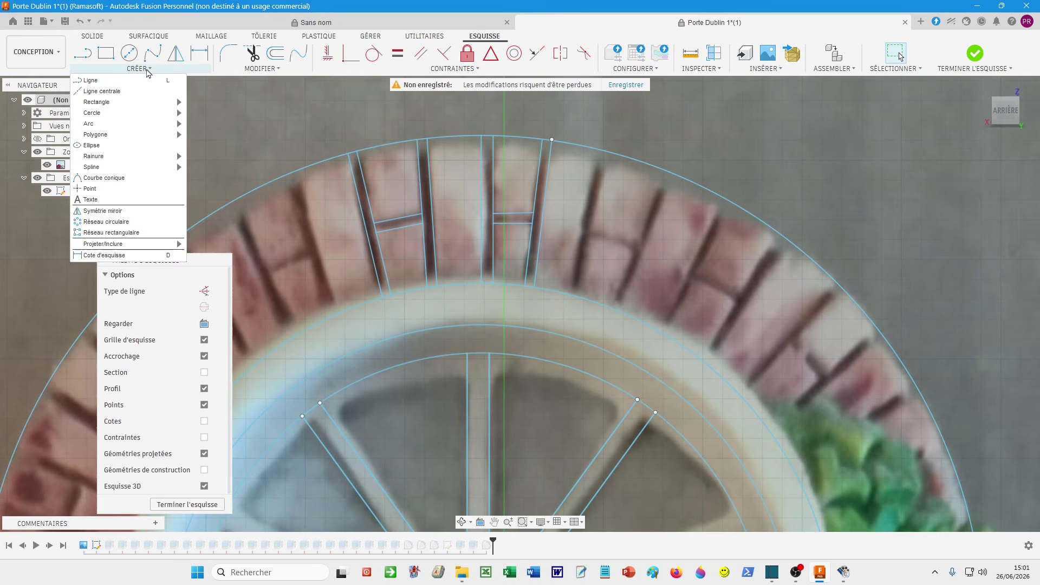
click(130, 226)
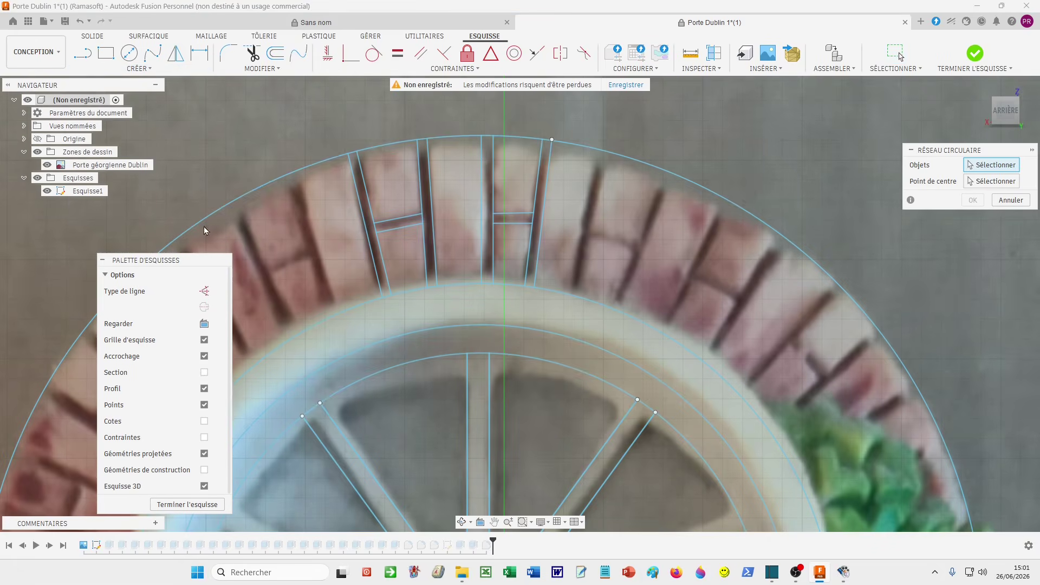
click(368, 249)
click(382, 253)
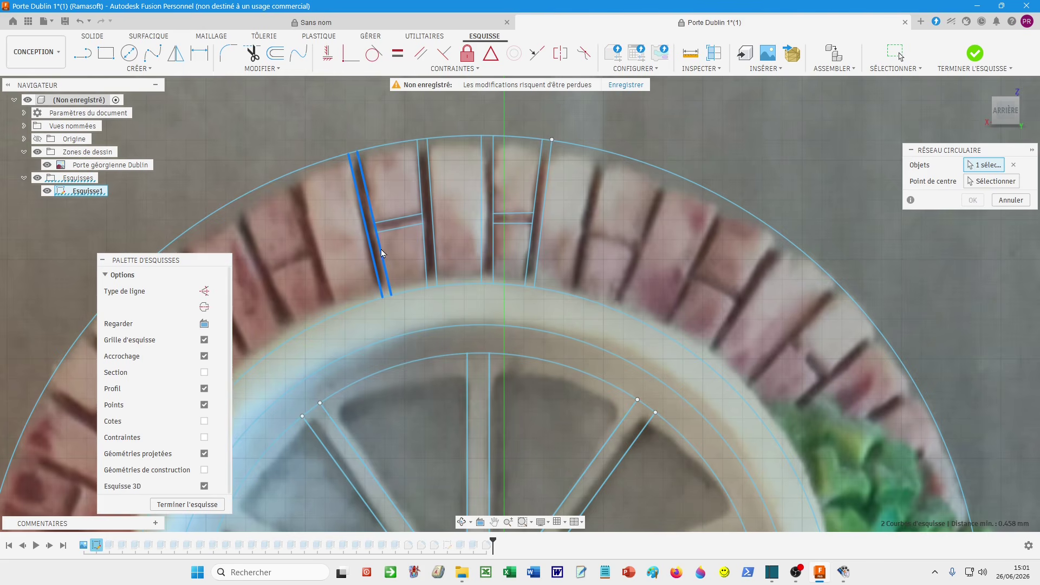
click(398, 219)
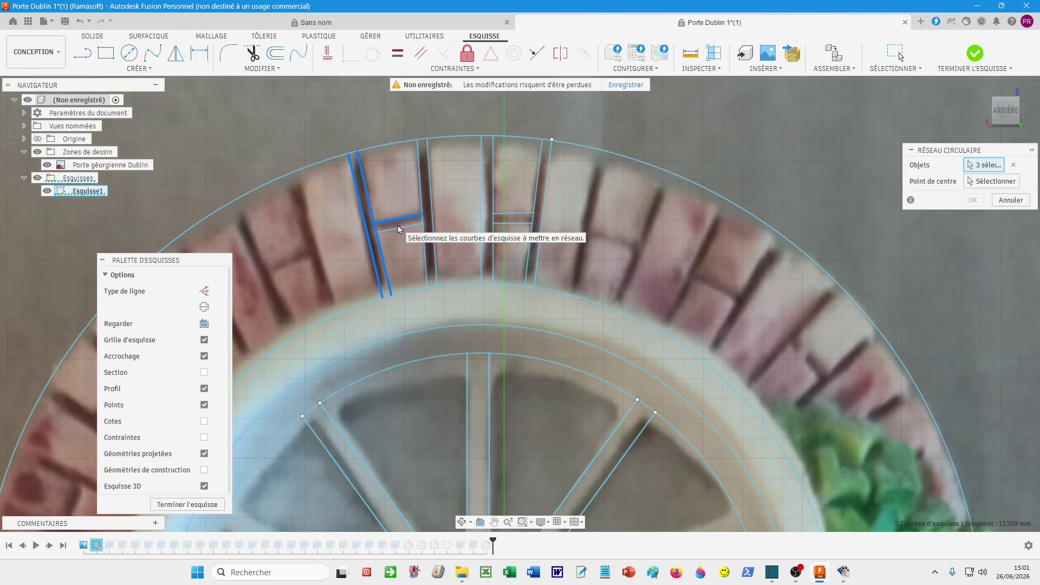
click(402, 228)
click(423, 234)
click(427, 237)
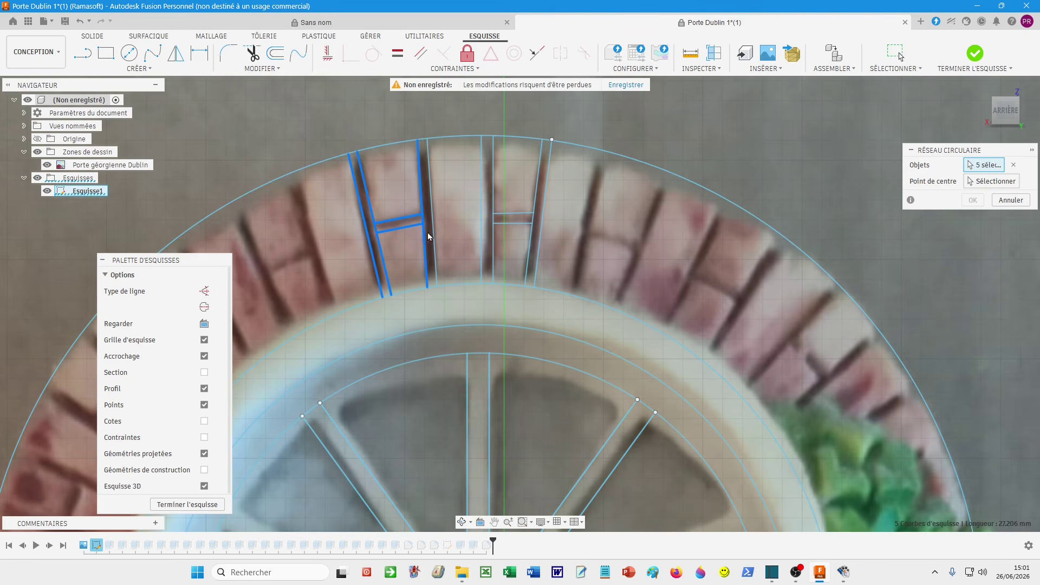
click(433, 236)
click(480, 237)
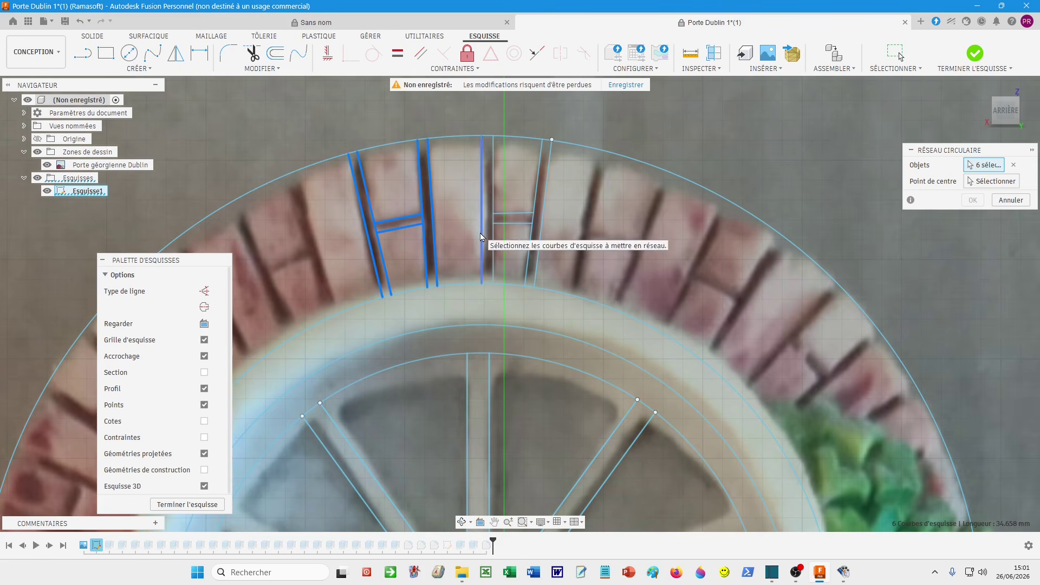
click(495, 238)
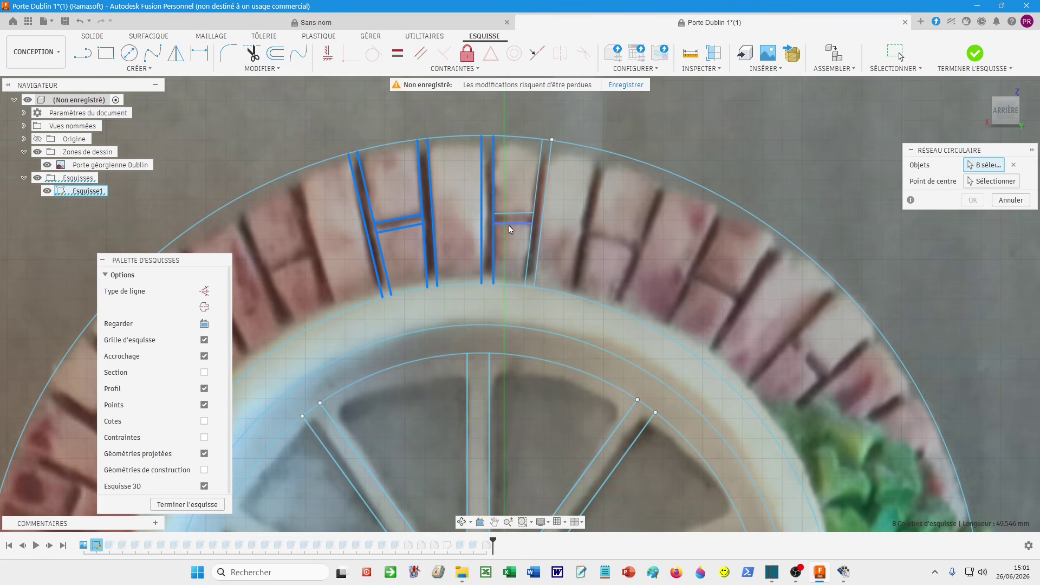
click(511, 223)
click(512, 214)
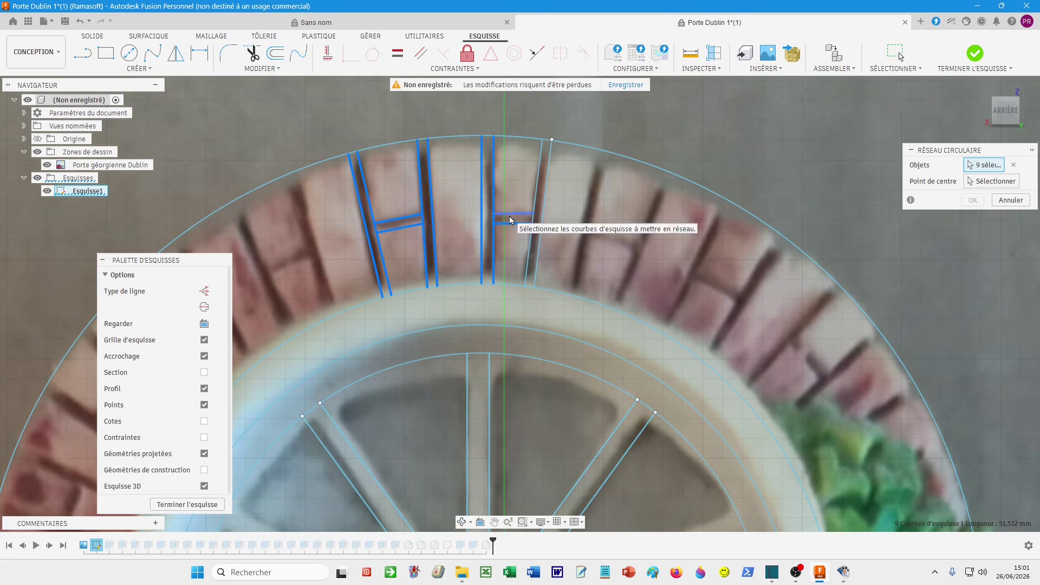
click(532, 244)
click(542, 244)
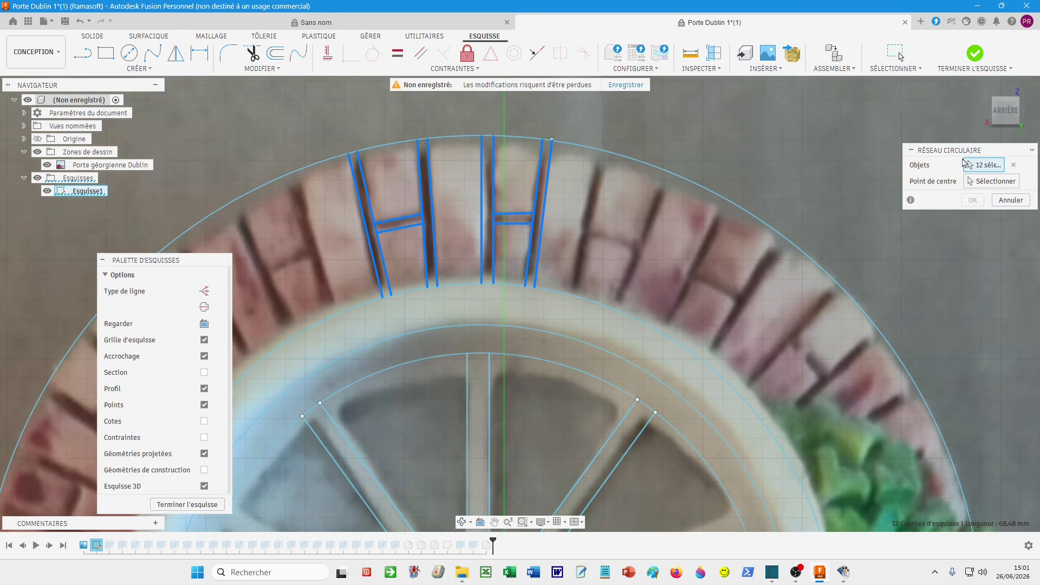
- Pattern the joint lines around the fanlight's centre point with symmetric distribution, a 180° angle and a quantity of 7
click(992, 181)
middle_drag(725, 267, 750, 145)
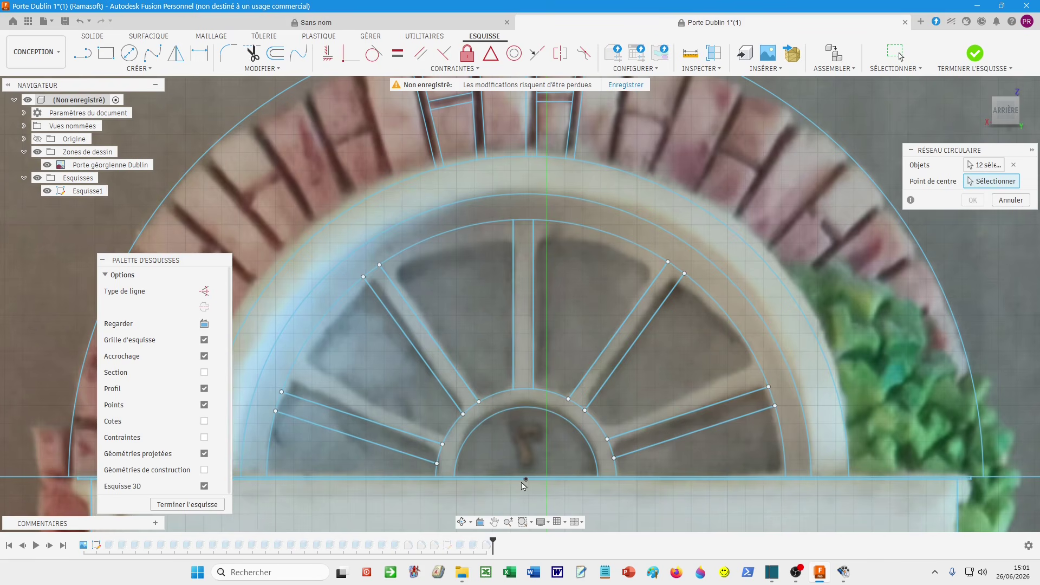
click(526, 480)
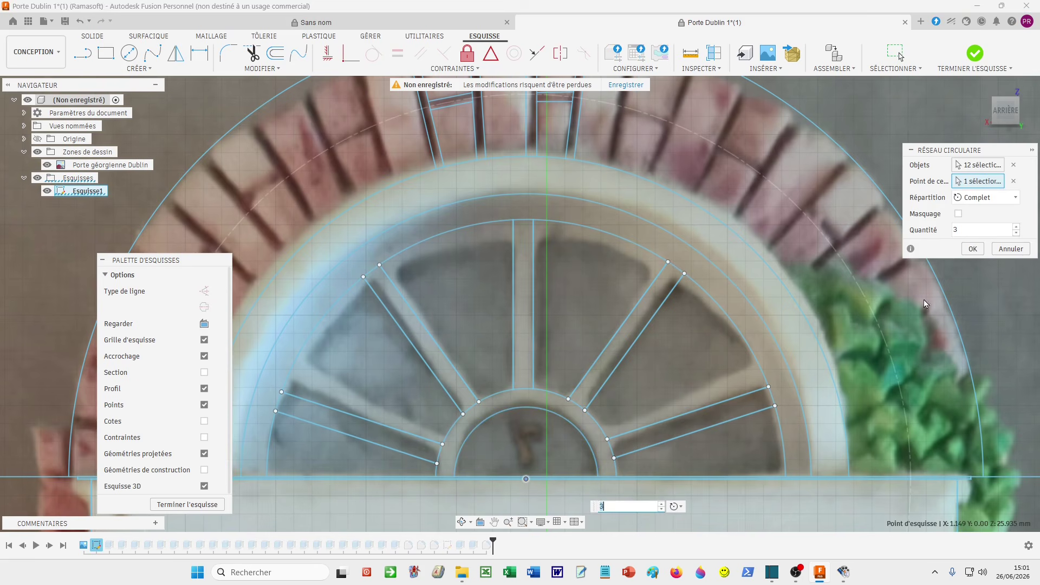
click(990, 200)
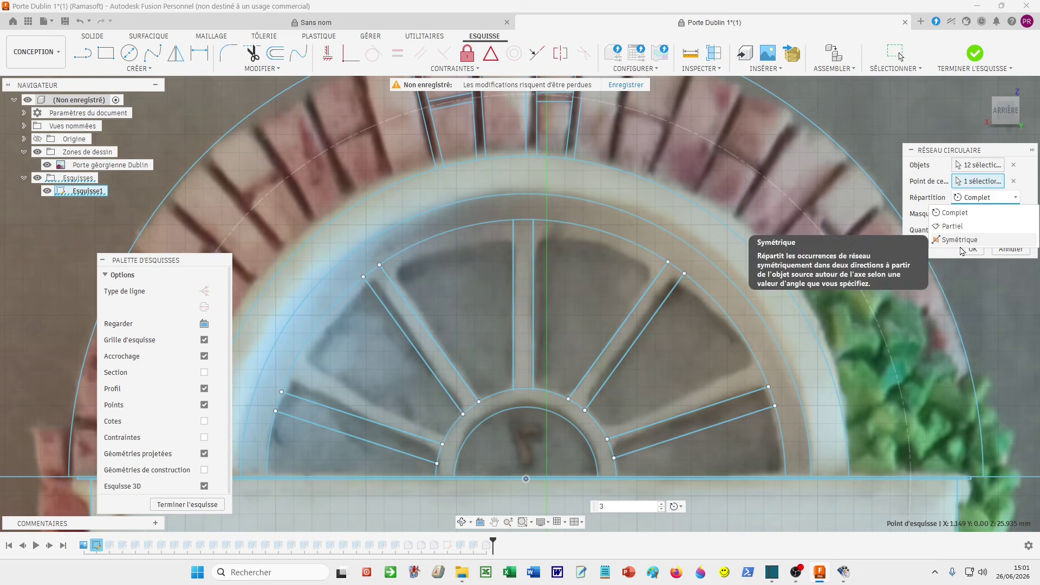
click(962, 242)
scroll(842, 293, up, 3)
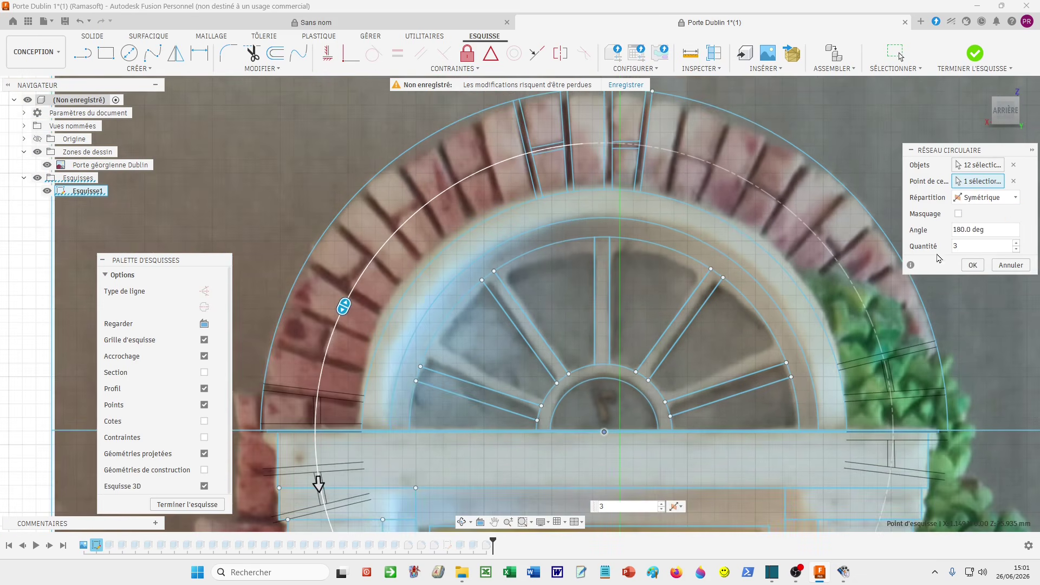
scroll(1018, 247, up, 3)
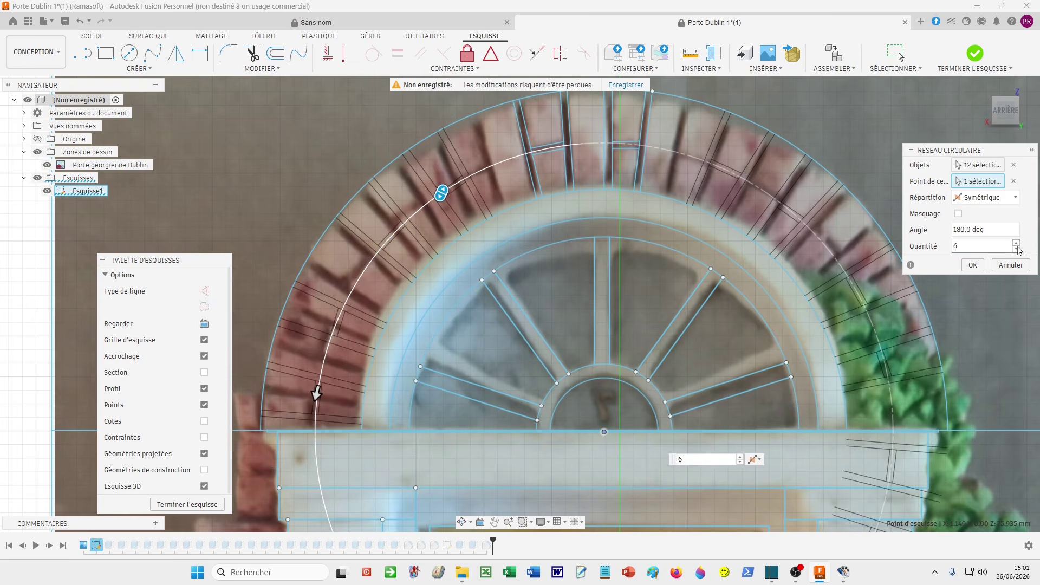
scroll(1019, 249, up, 1)
scroll(1019, 249, up, 1)
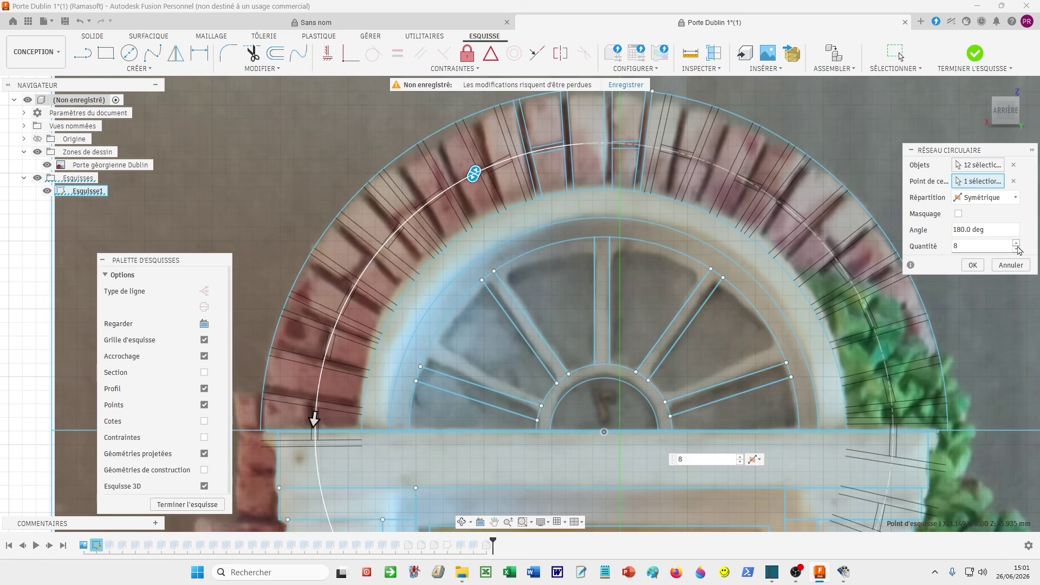
scroll(1019, 256, down, 1)
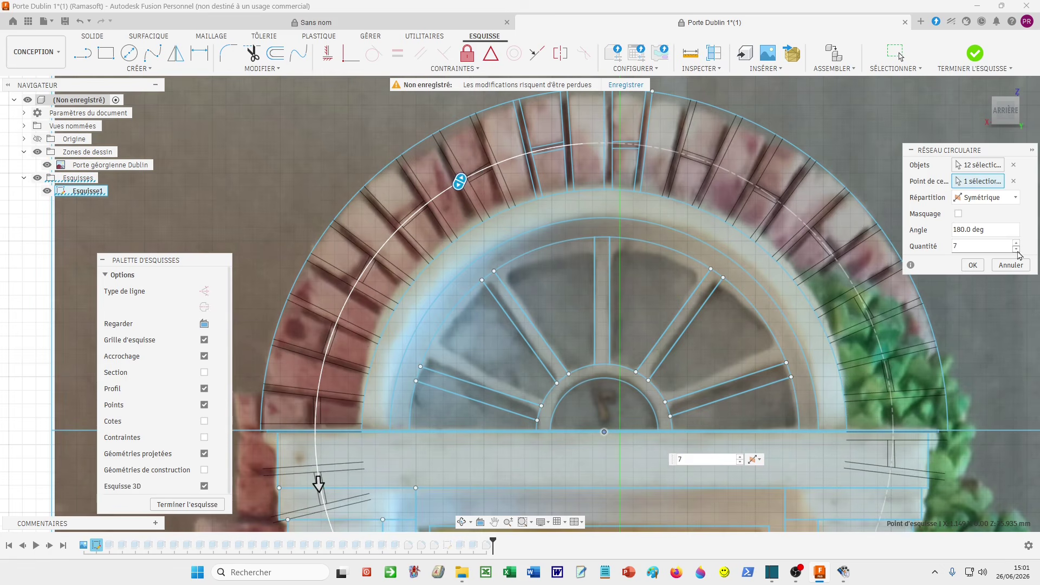
click(972, 265)
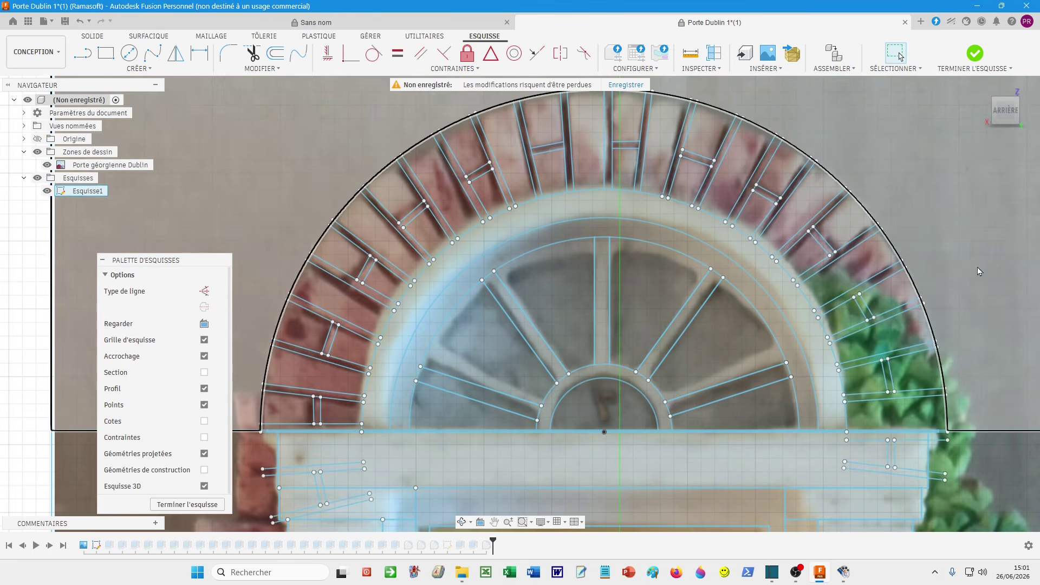
- Delete the surplus patterned joint lines that fall below the arch's springing line at its left end
scroll(922, 271, down, 3)
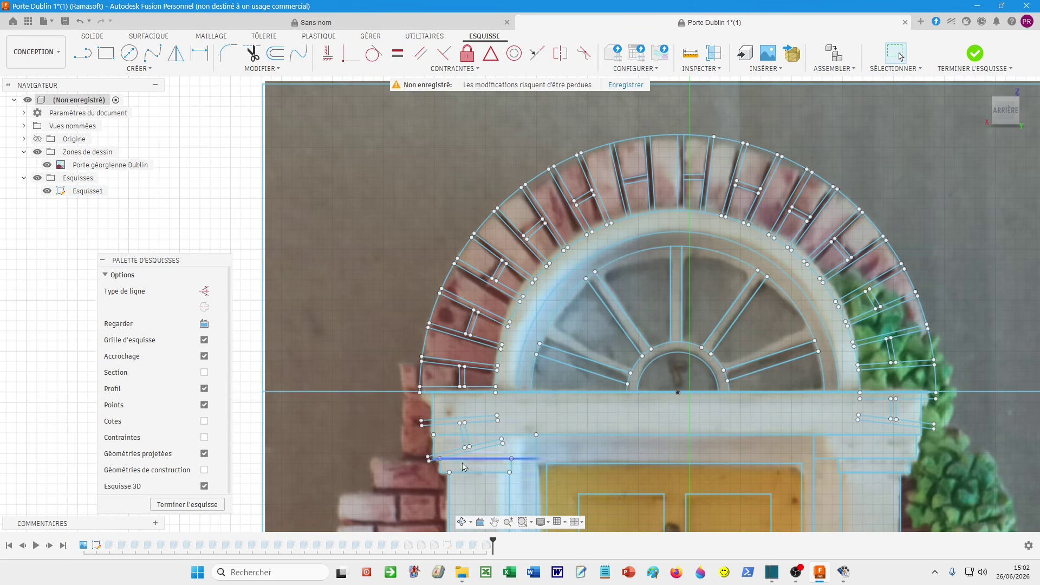
scroll(464, 452, up, 4)
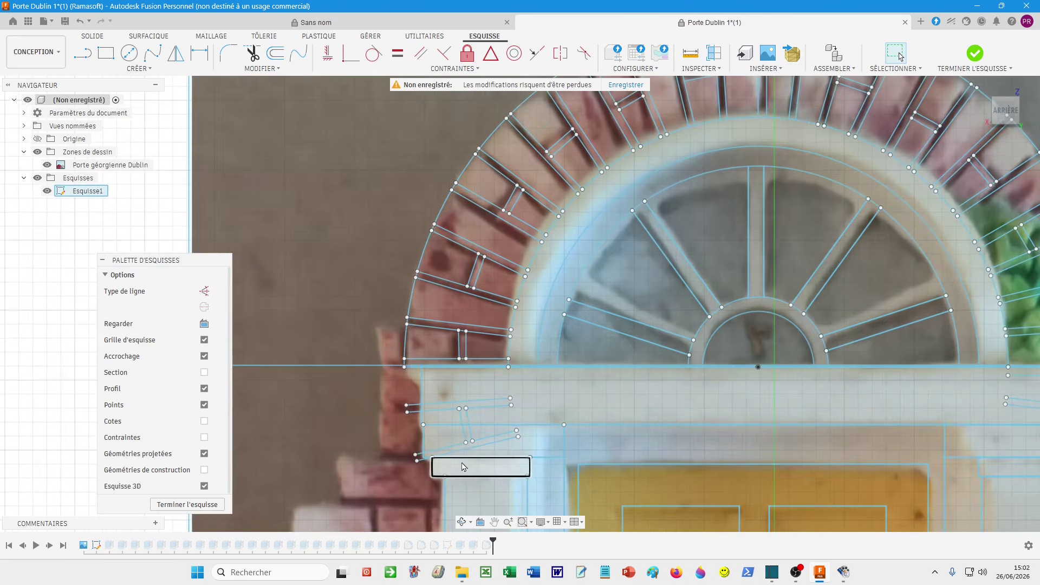
click(486, 445)
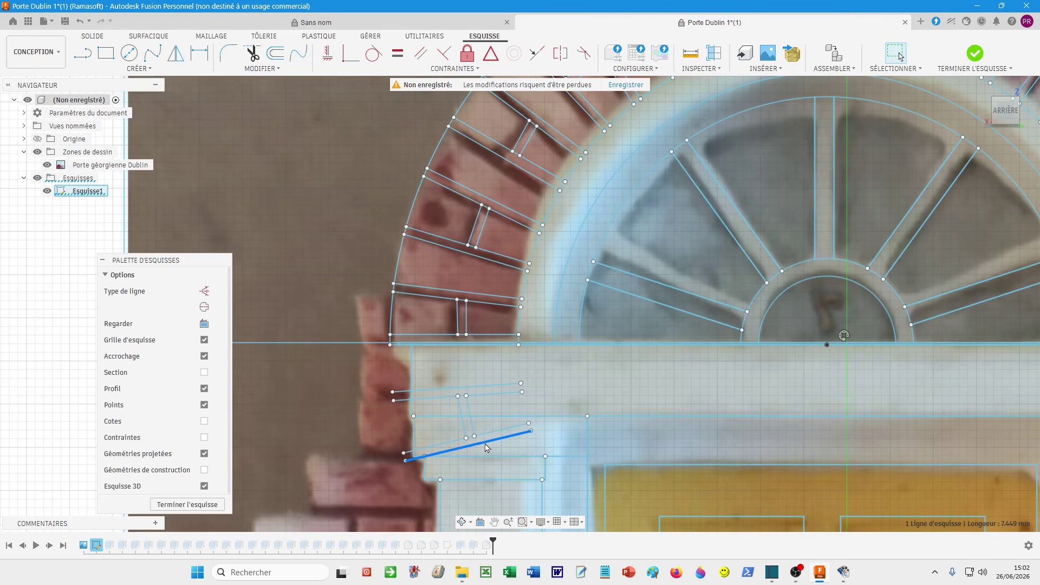
key(Delete)
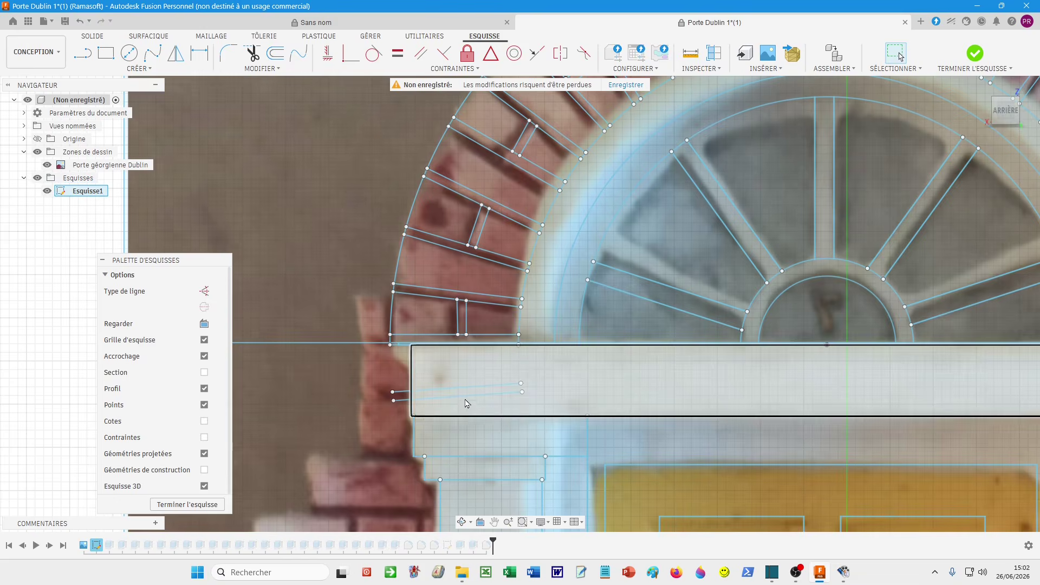
click(468, 397)
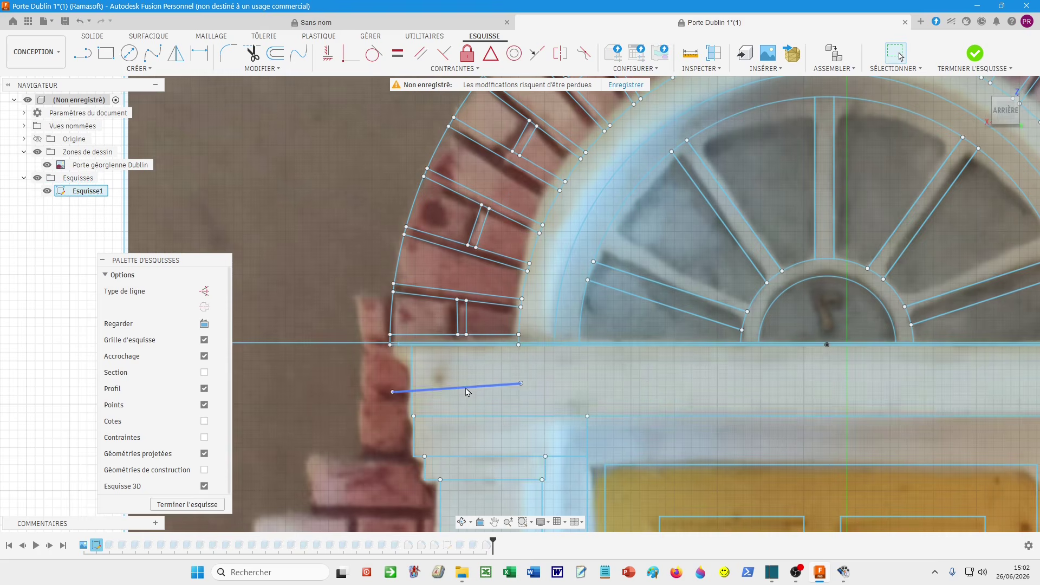
key(Delete)
- Delete the surplus patterned joint lines over the lintel below the arch's right end
middle_drag(576, 372, 355, 371)
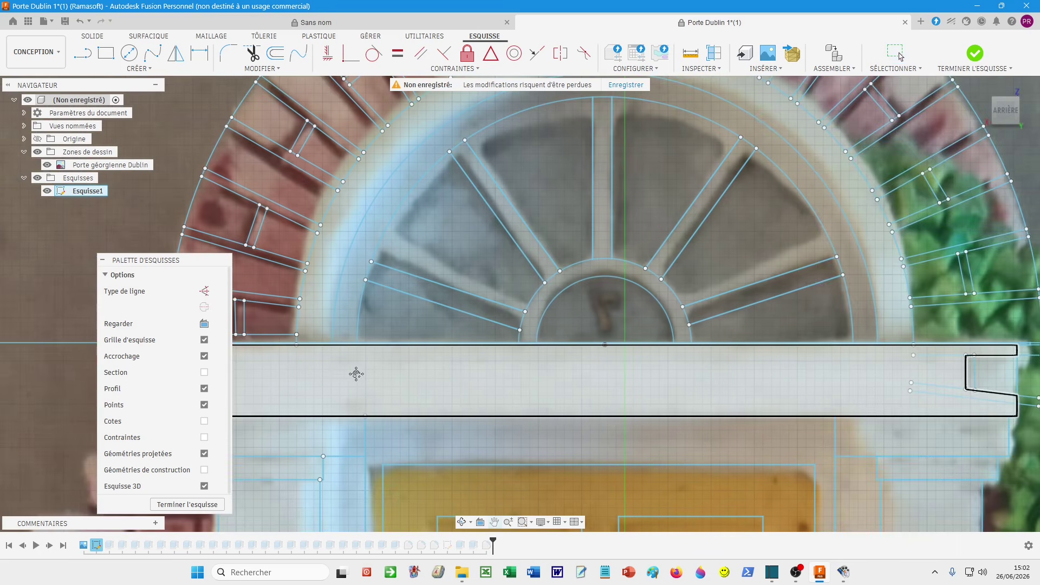
click(963, 402)
key(Delete)
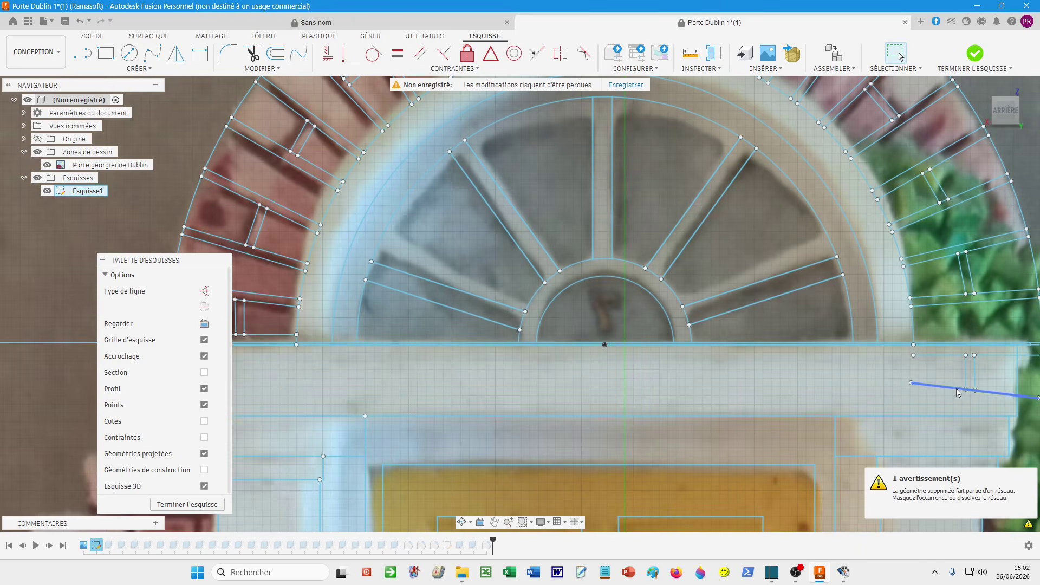
key(Delete)
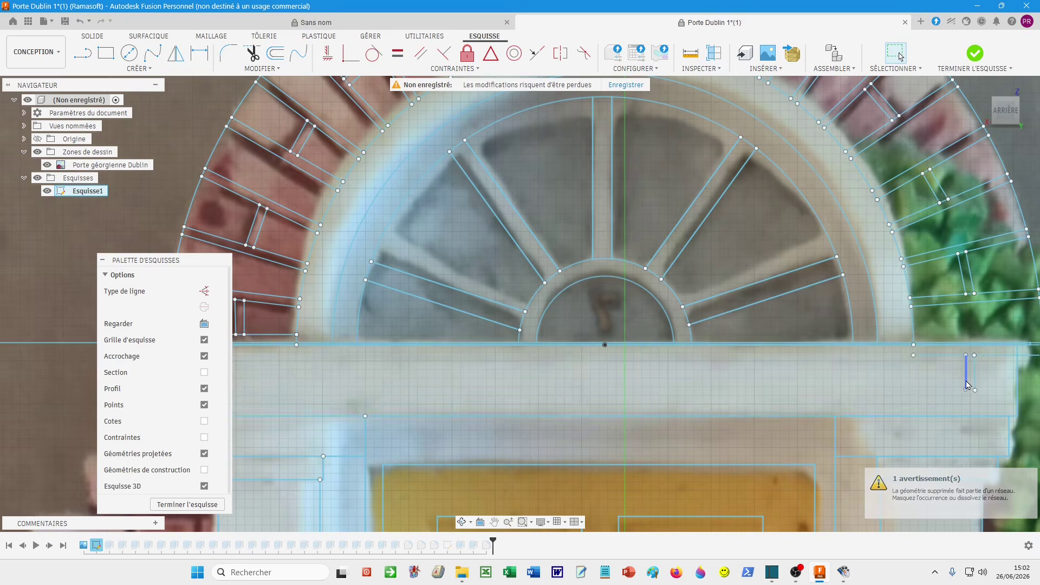
click(967, 386)
key(Delete)
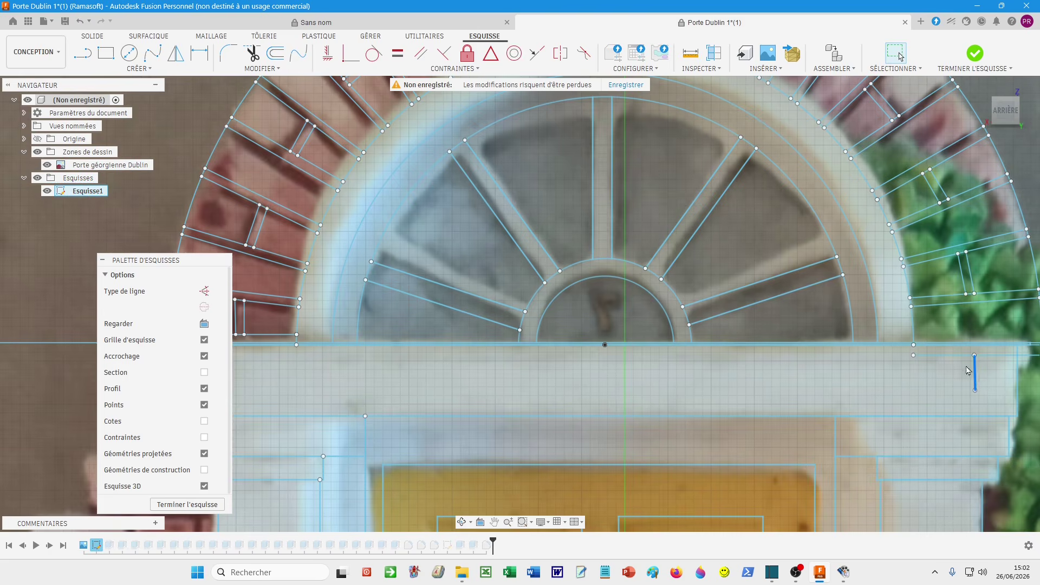
click(963, 359)
key(Delete)
- Finish the brick arch sketch and hide the reference photo canvas
scroll(986, 376, down, 3)
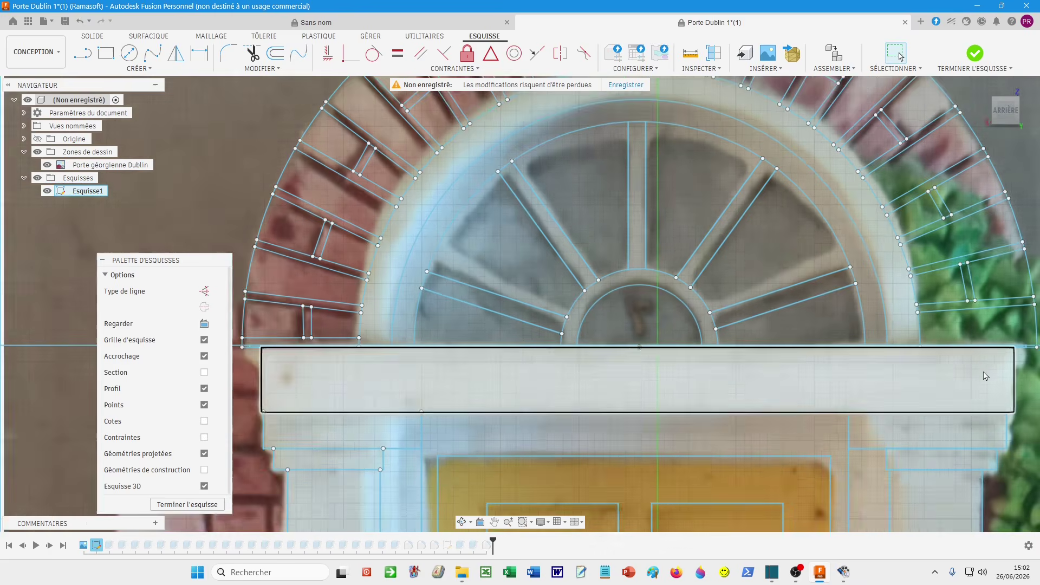
scroll(985, 376, down, 2)
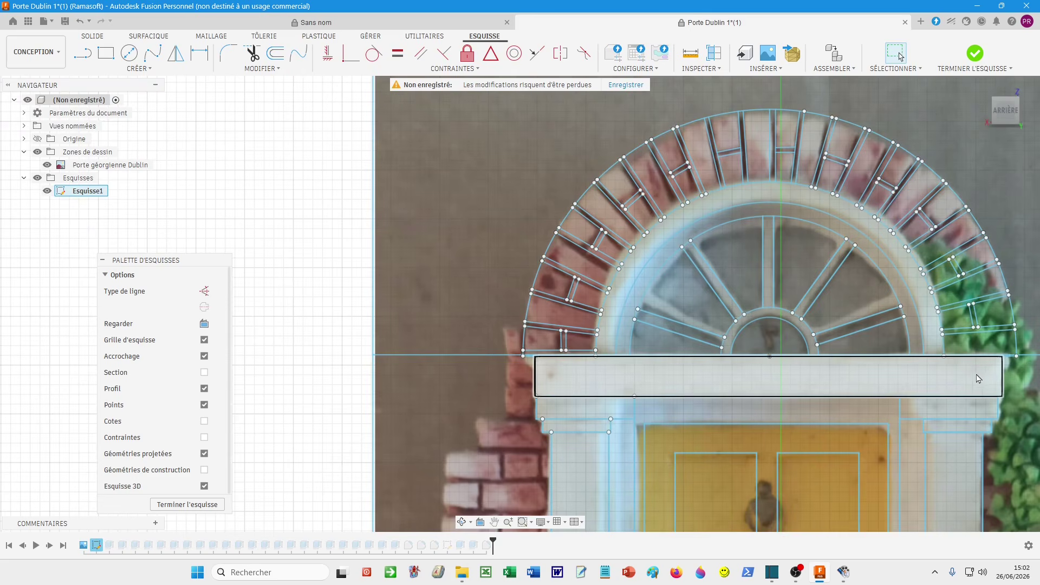
scroll(899, 343, down, 3)
scroll(813, 323, down, 1)
scroll(801, 334, down, 1)
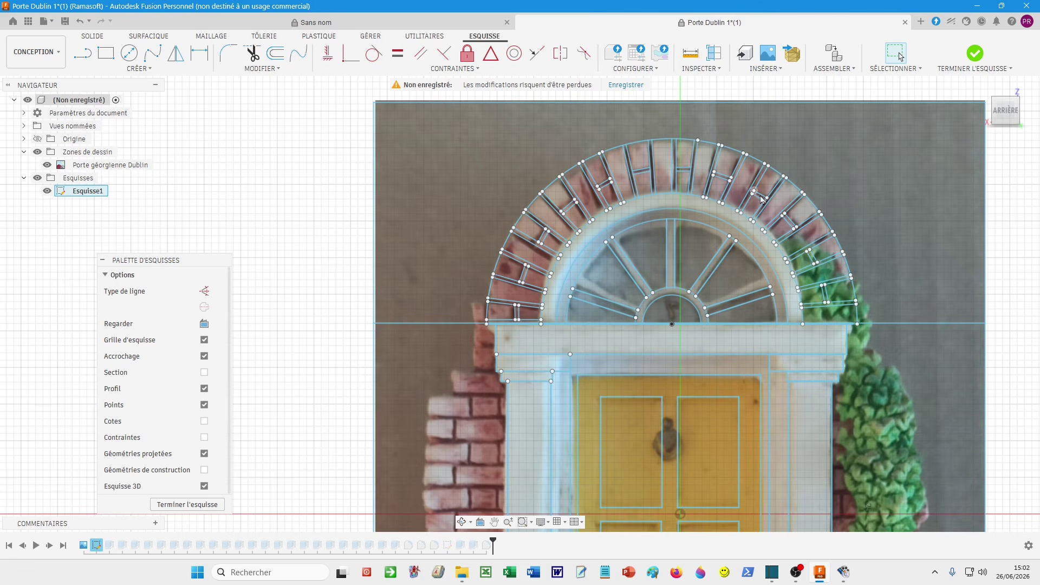
click(675, 219)
key(Escape)
click(187, 504)
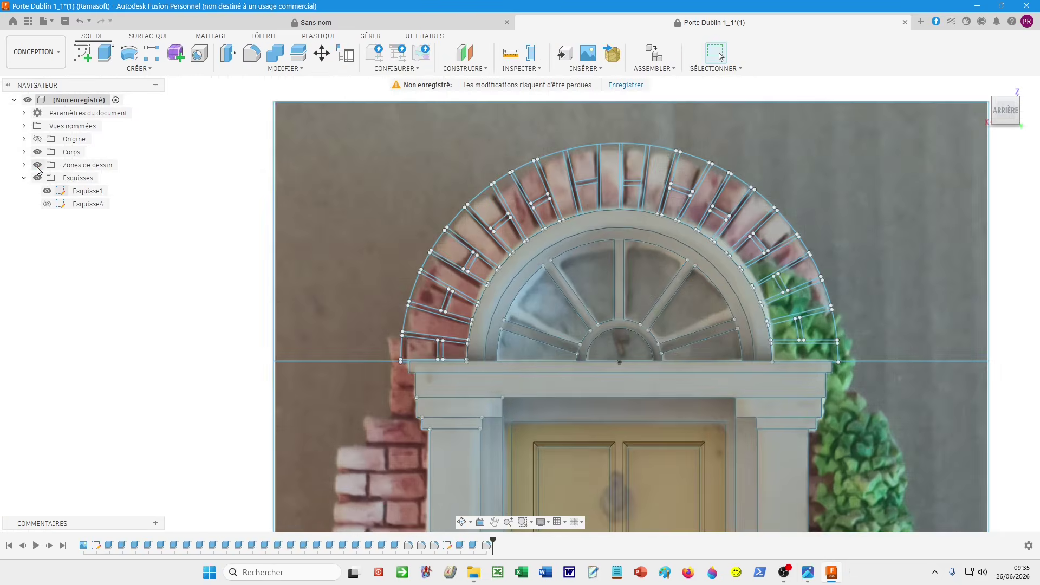
click(39, 165)
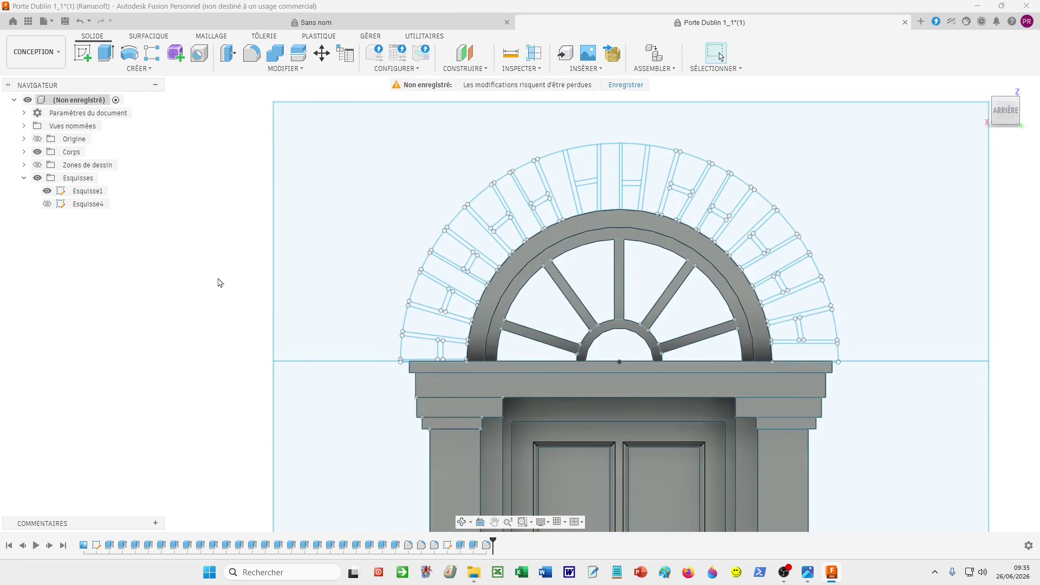
- Create an offset construction plane at 0 mm from the door's upper-left panel profile, working from the front view
scroll(237, 326, down, 5)
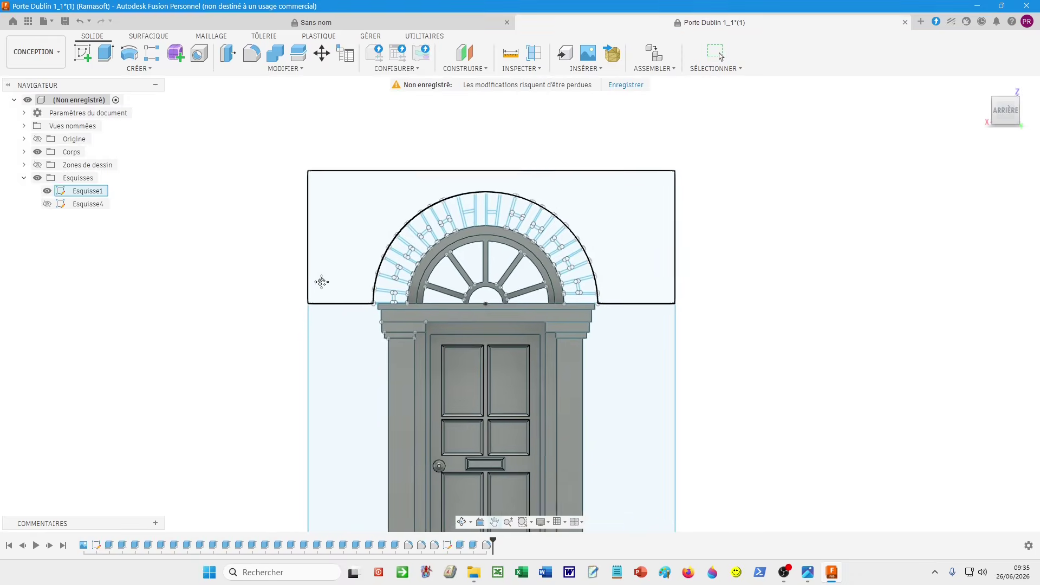
mouse_move(365, 255)
shift+middle_down()
mouse_move(297, 365)
mouse_move(313, 365)
mouse_move(248, 363)
mouse_move(280, 380)
mouse_move(305, 365)
mouse_move(383, 371)
mouse_move(596, 271)
mouse_move(953, 138)
shift+middle_up()
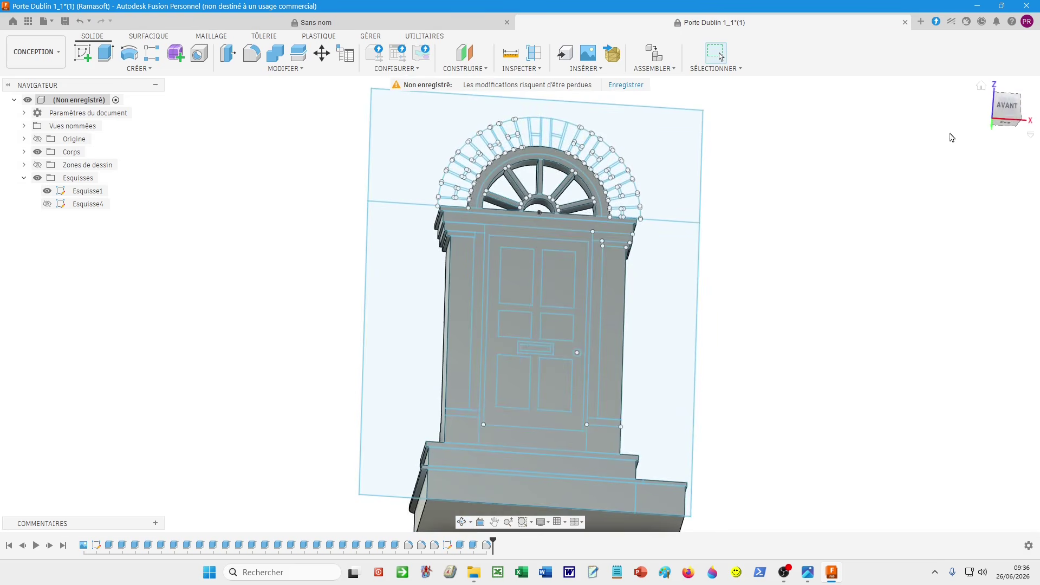
click(1006, 105)
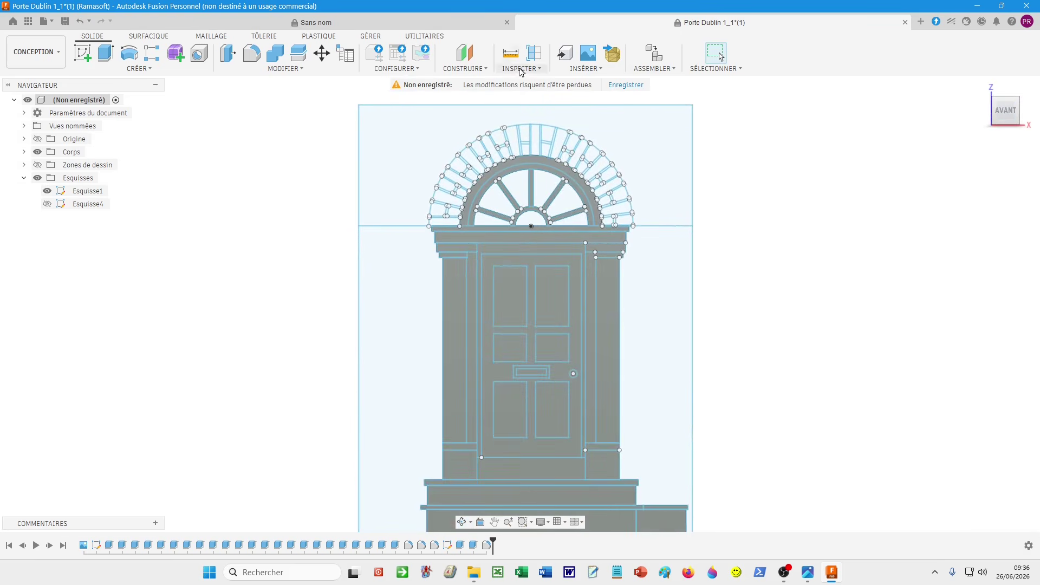
click(488, 73)
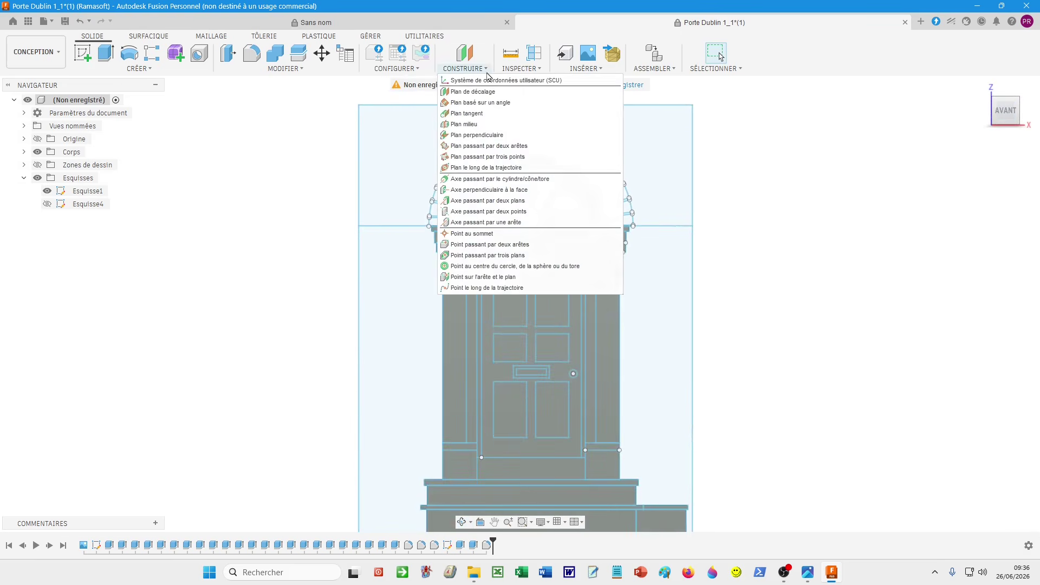
click(485, 92)
click(509, 297)
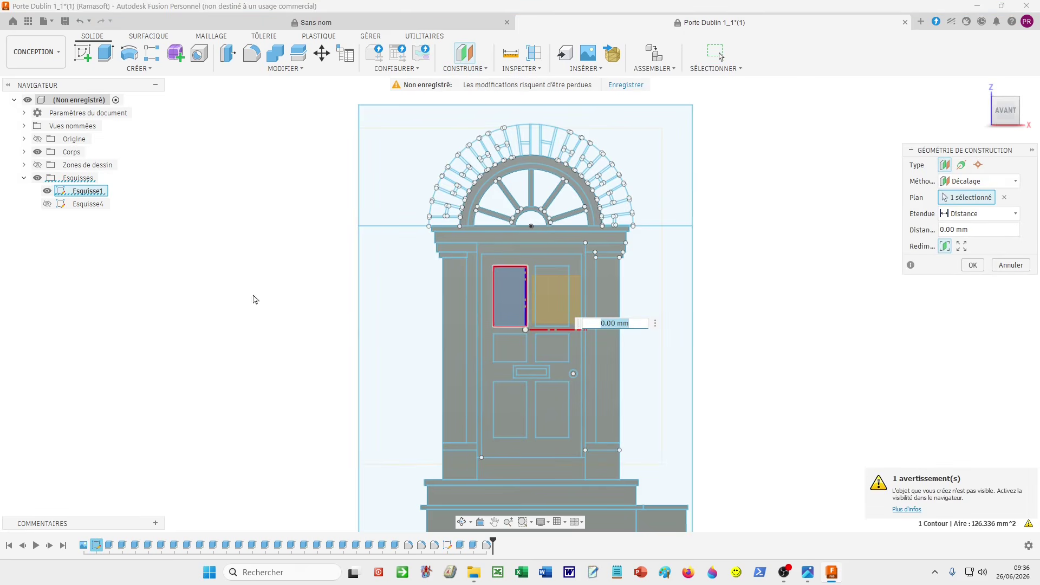
key(Return)
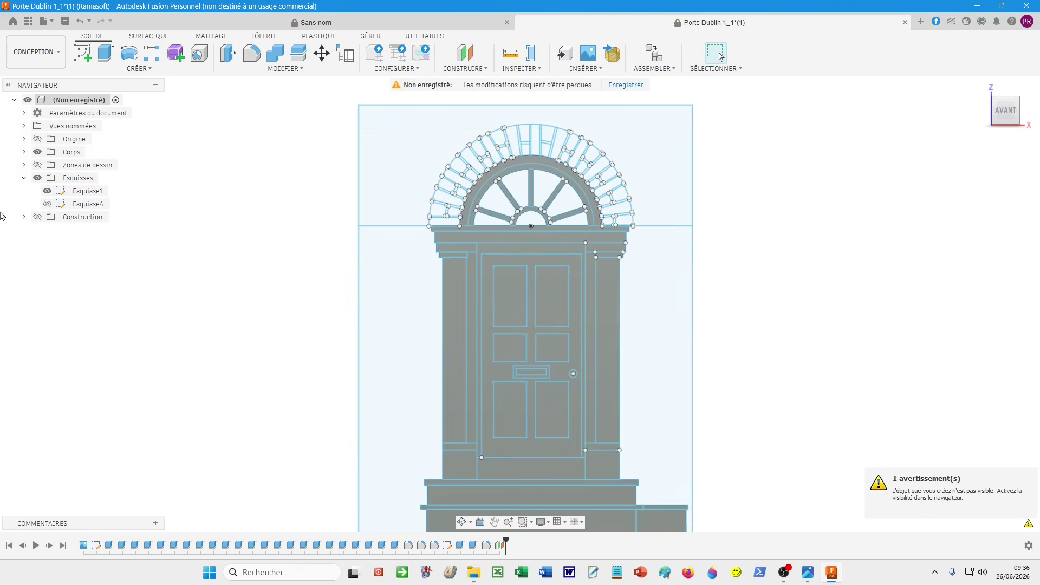
- Show the new construction plane and start a sketch on it
click(24, 217)
click(47, 230)
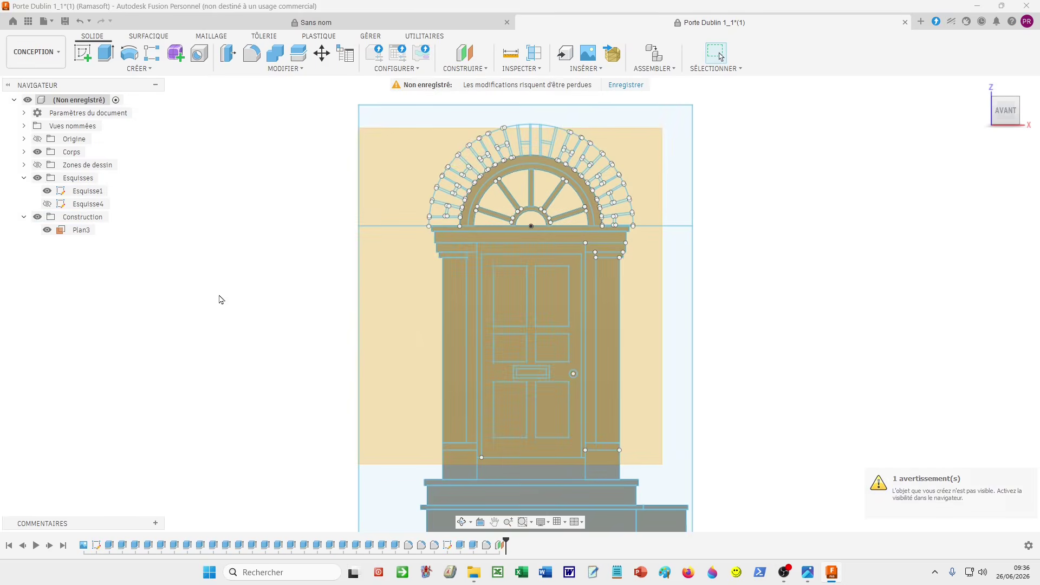
click(84, 54)
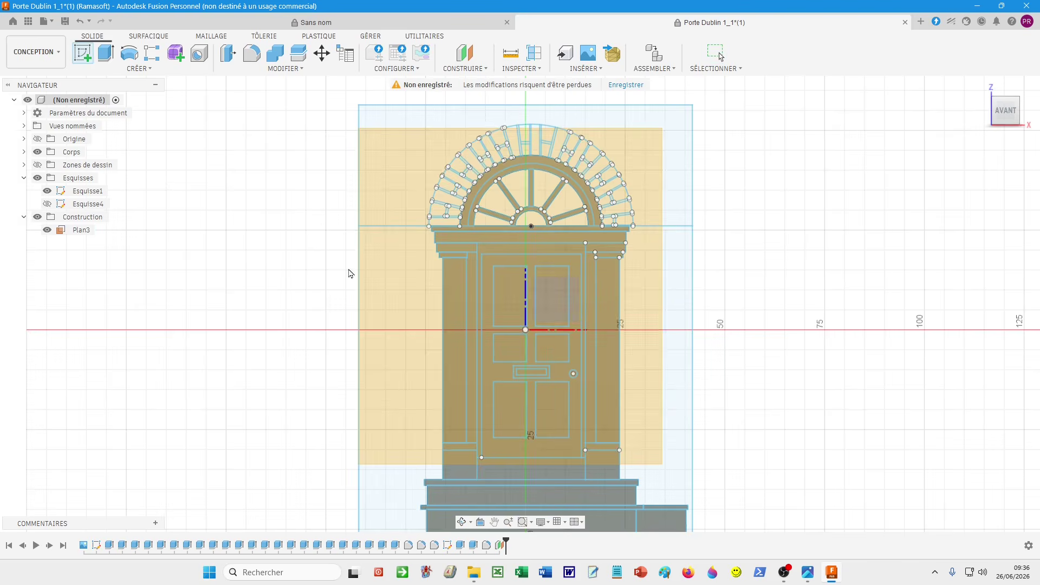
click(402, 290)
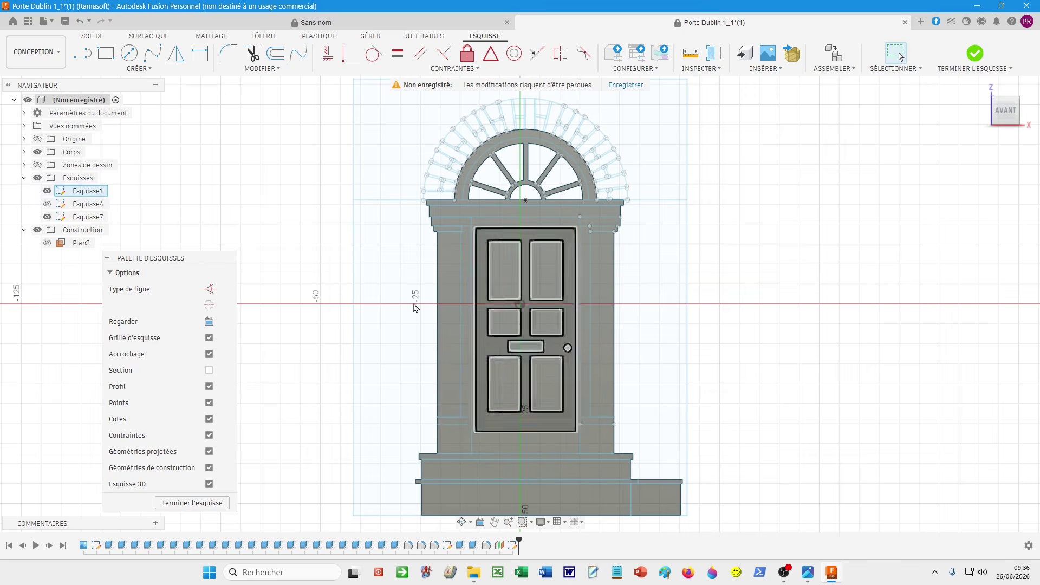
- Draw a vertical line about 79 mm long on the door's right side, from lintel height to the base, and move it to the step's right edge
click(84, 54)
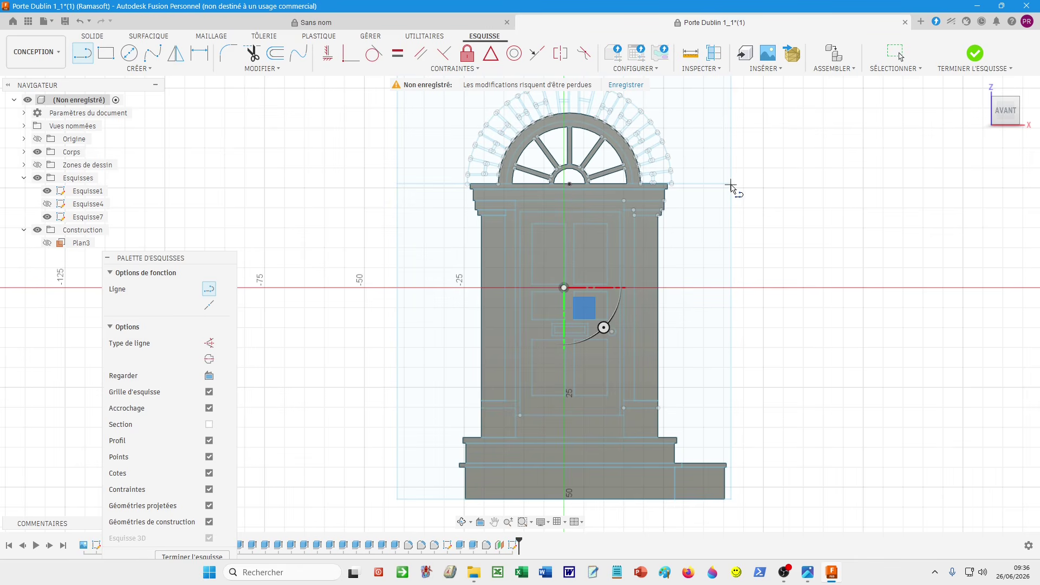
click(730, 184)
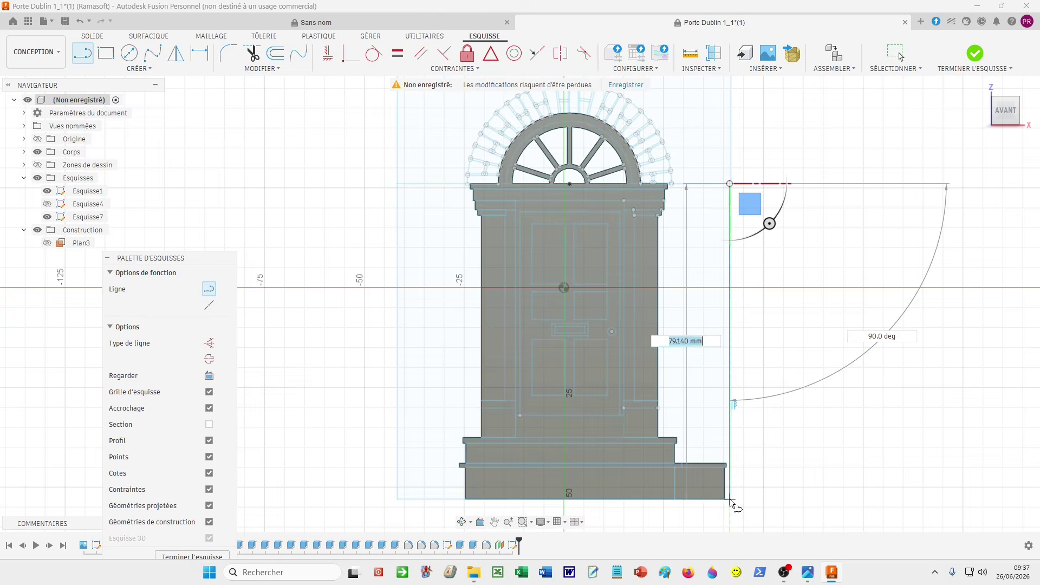
click(731, 499)
key(Escape)
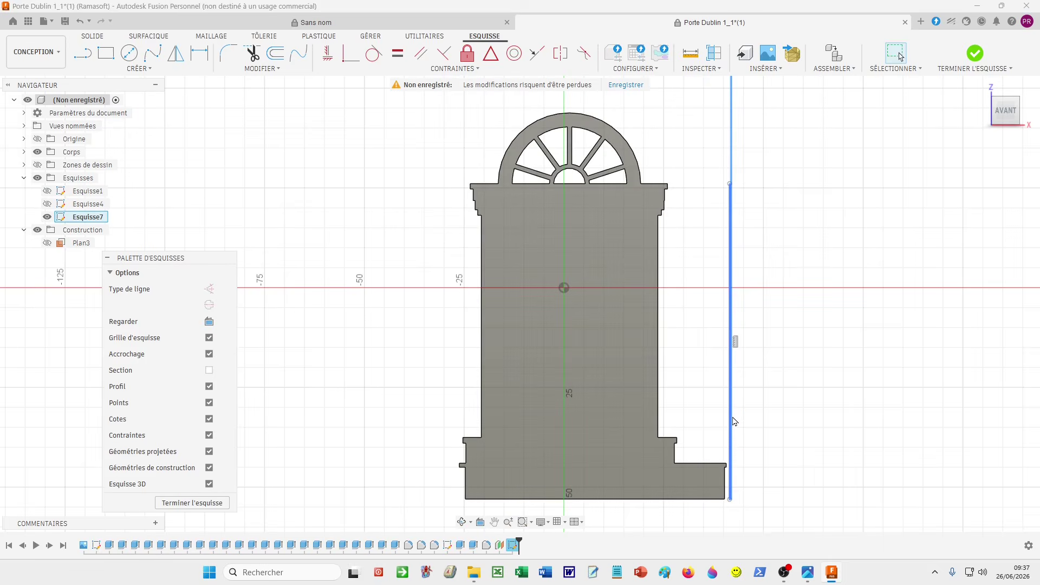
drag(735, 418, 729, 421)
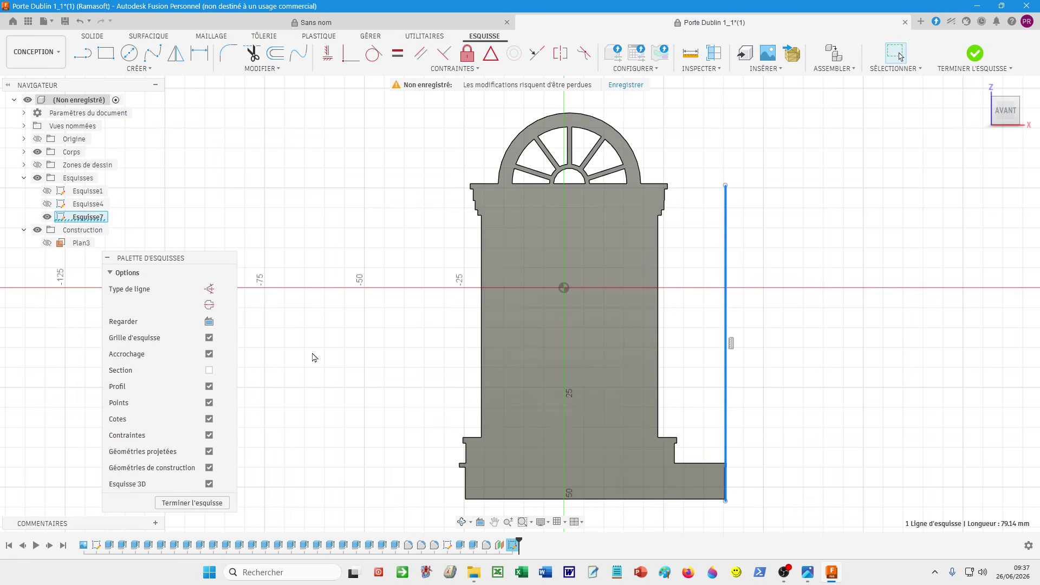
click(199, 53)
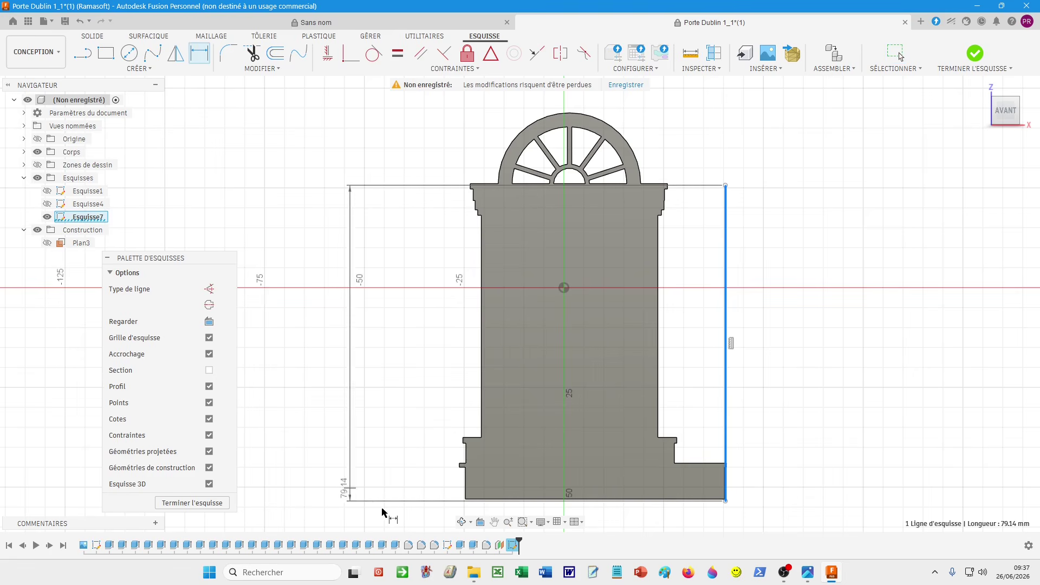
key(Escape)
key(Escape)
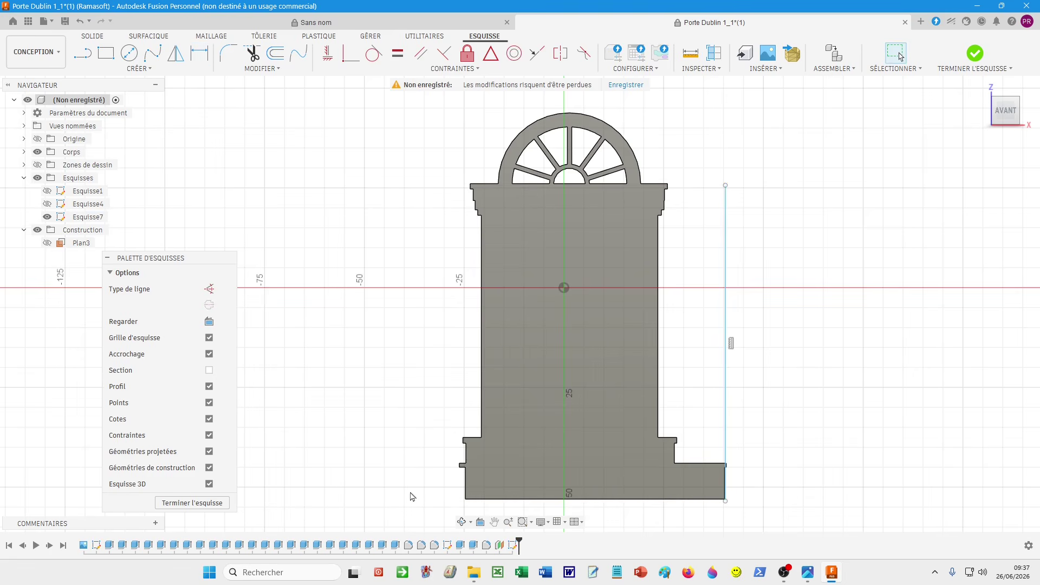
- Dimension the right vertical line at 16.9 mm from the foot of the right pillar
click(199, 54)
click(658, 438)
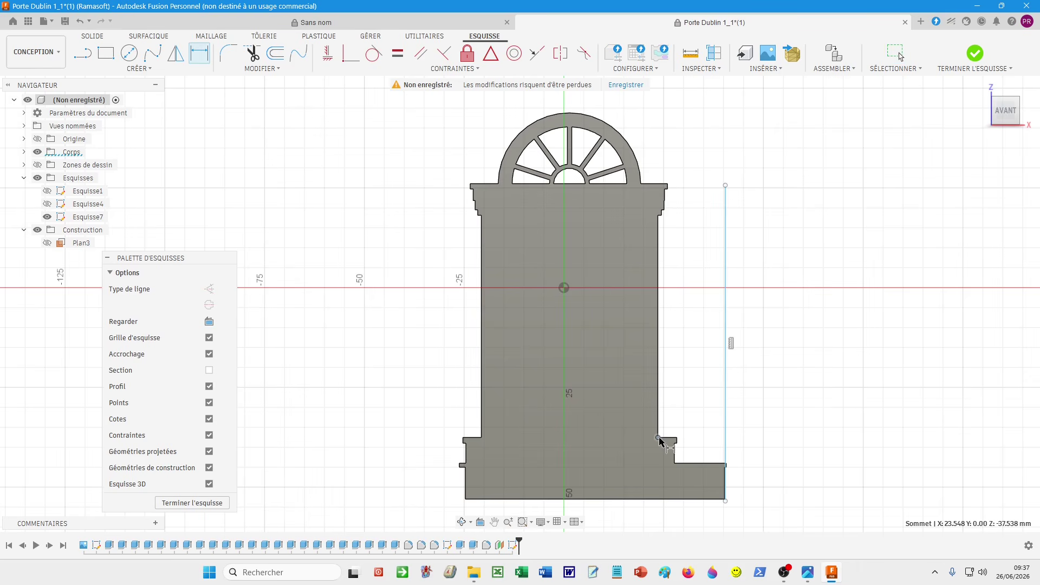
click(726, 441)
click(776, 516)
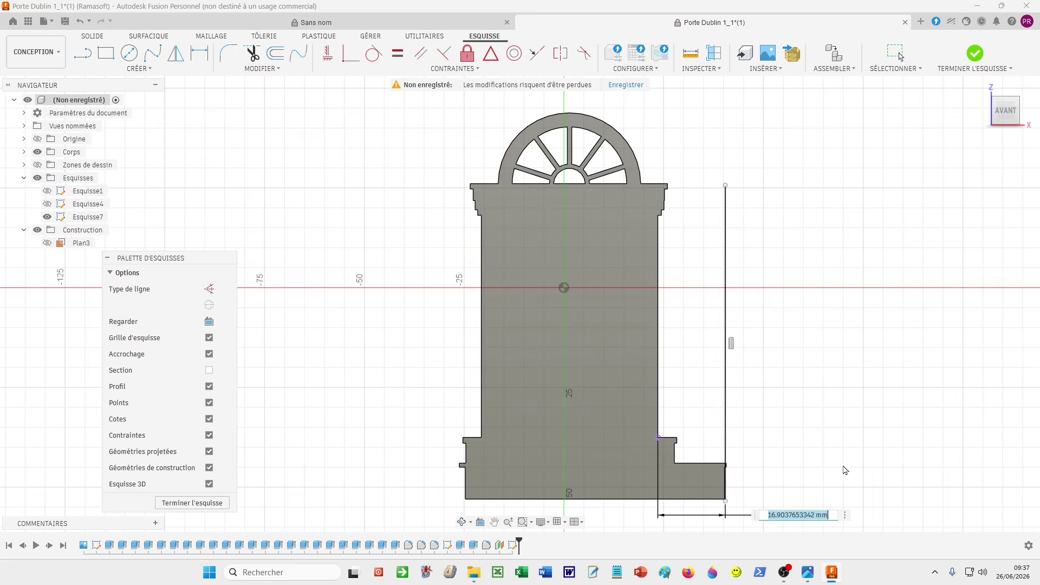
text(16.9)
key(Return)
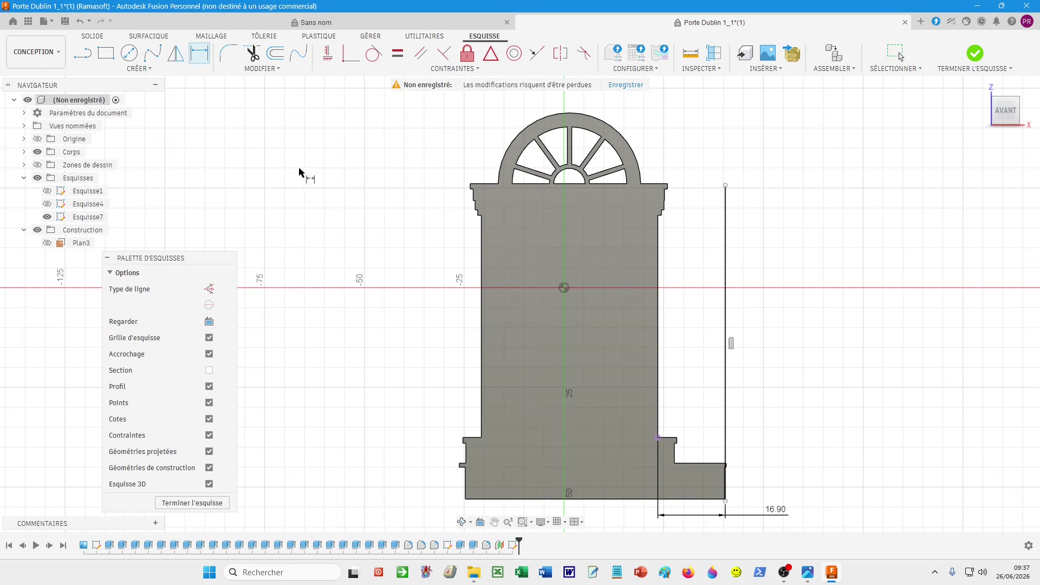
- Draw a vertical line about 79 mm long on the door's left side, showing Esquisse1 only as a drawing reference
click(86, 56)
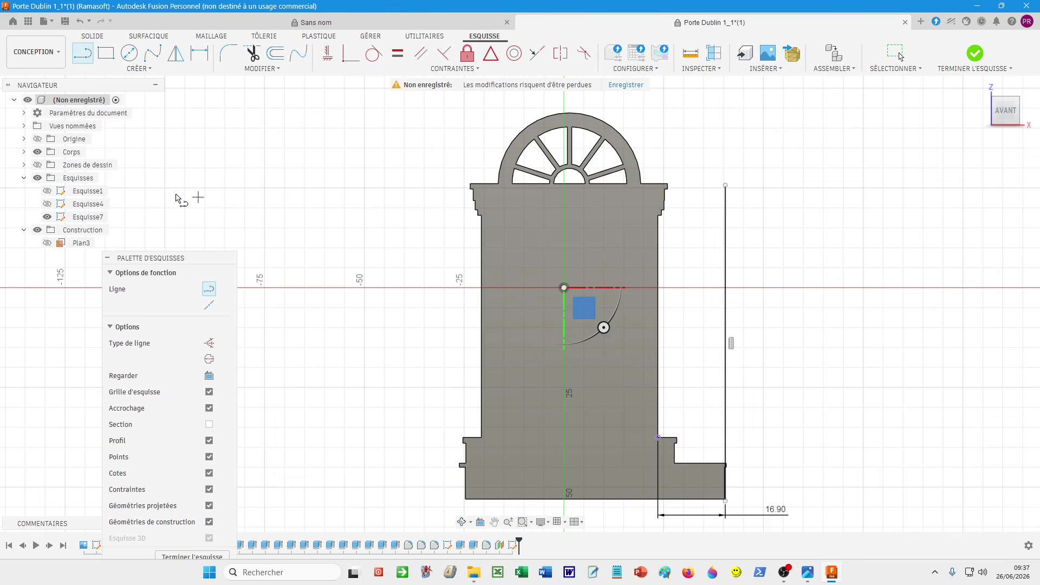
click(47, 191)
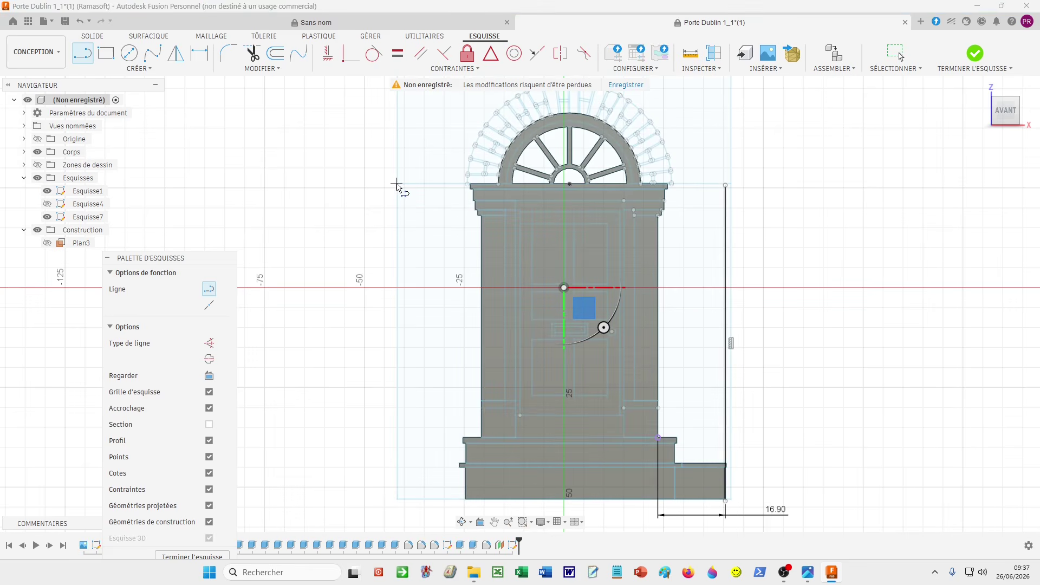
click(395, 185)
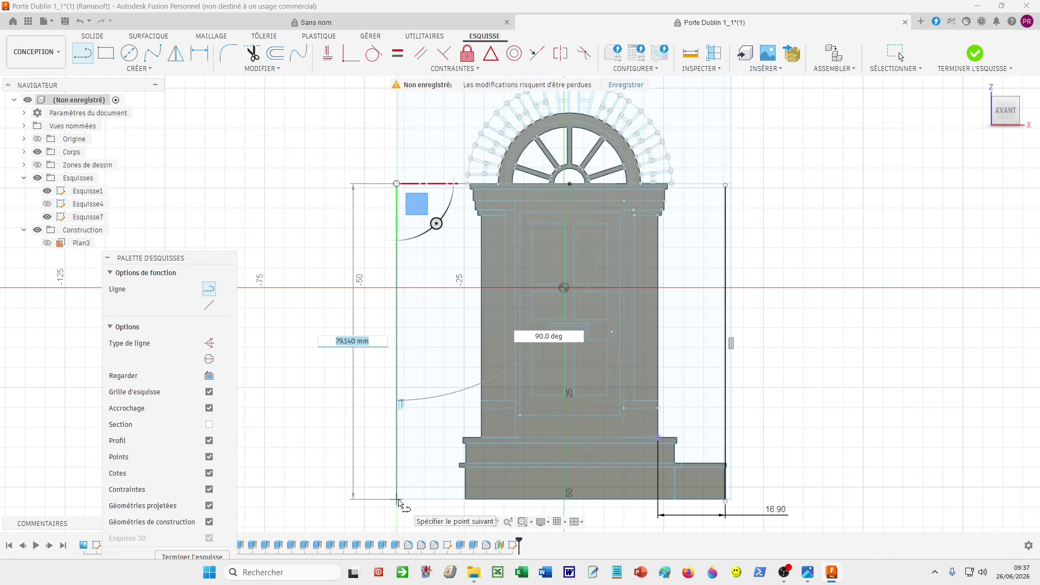
click(398, 500)
key(Escape)
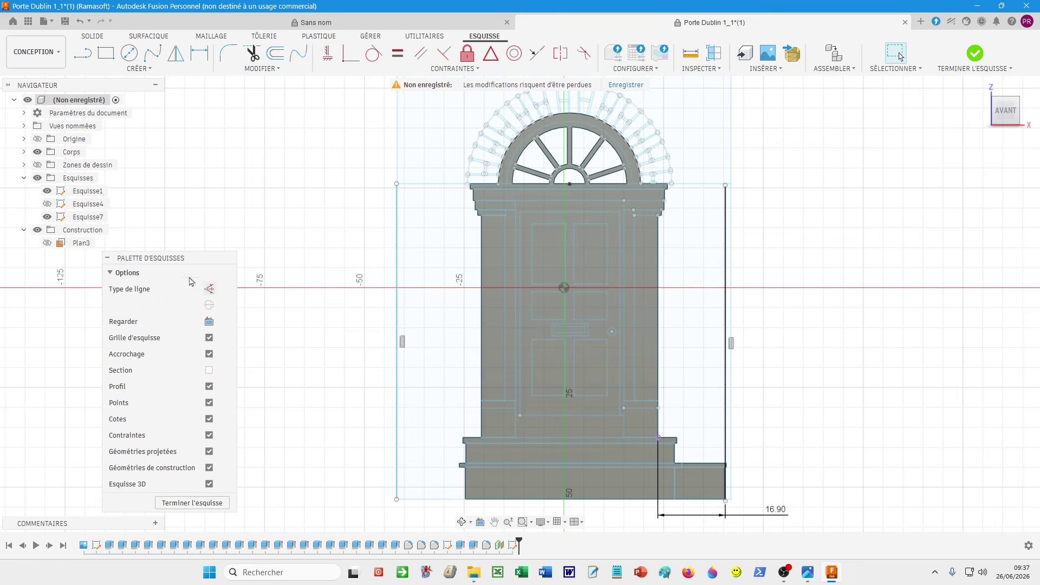
click(48, 191)
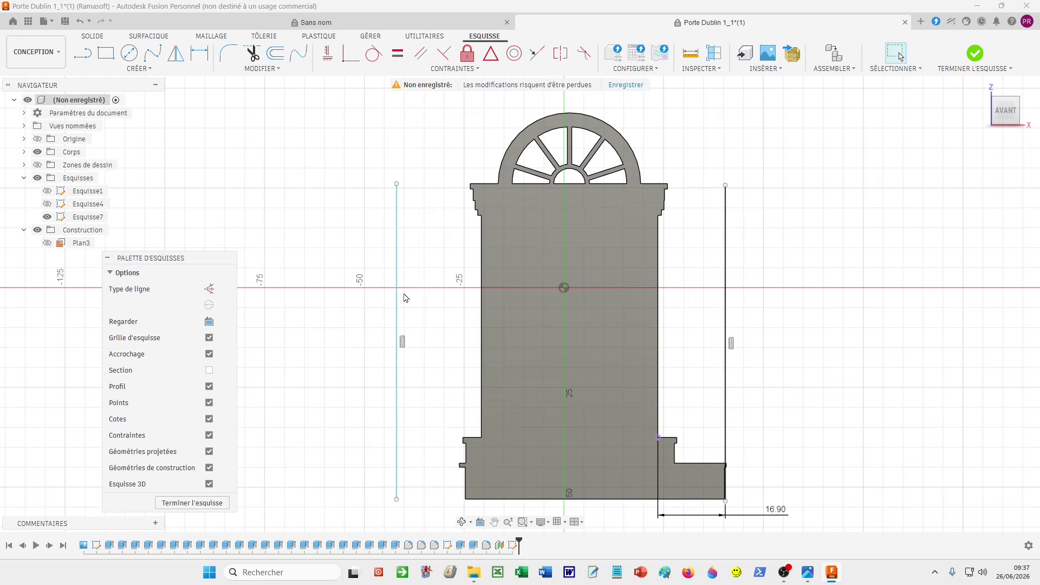
- Dimension the left vertical line at 16.9 mm from the foot of the left pillar
key(d)
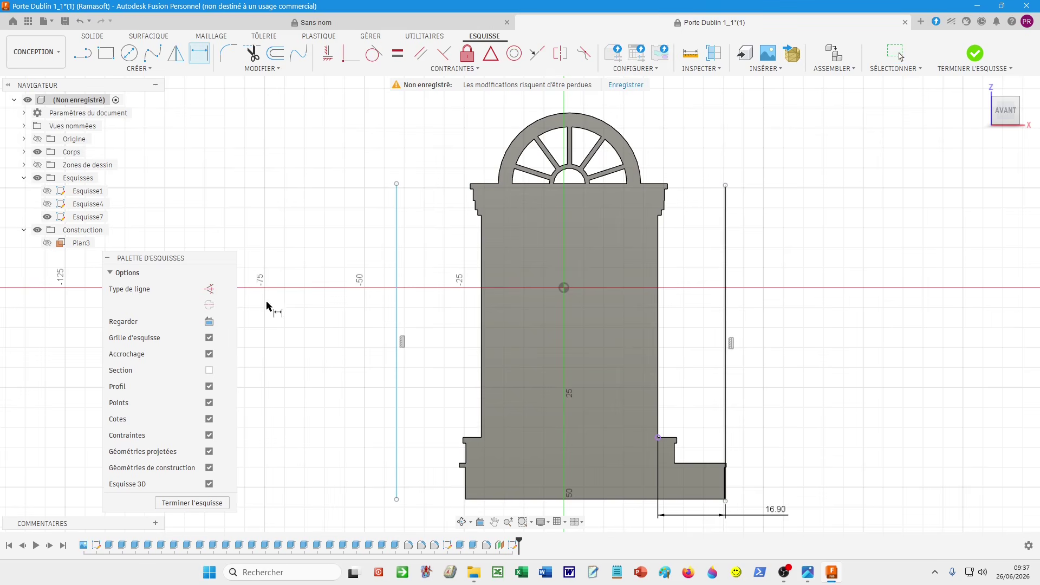
click(482, 437)
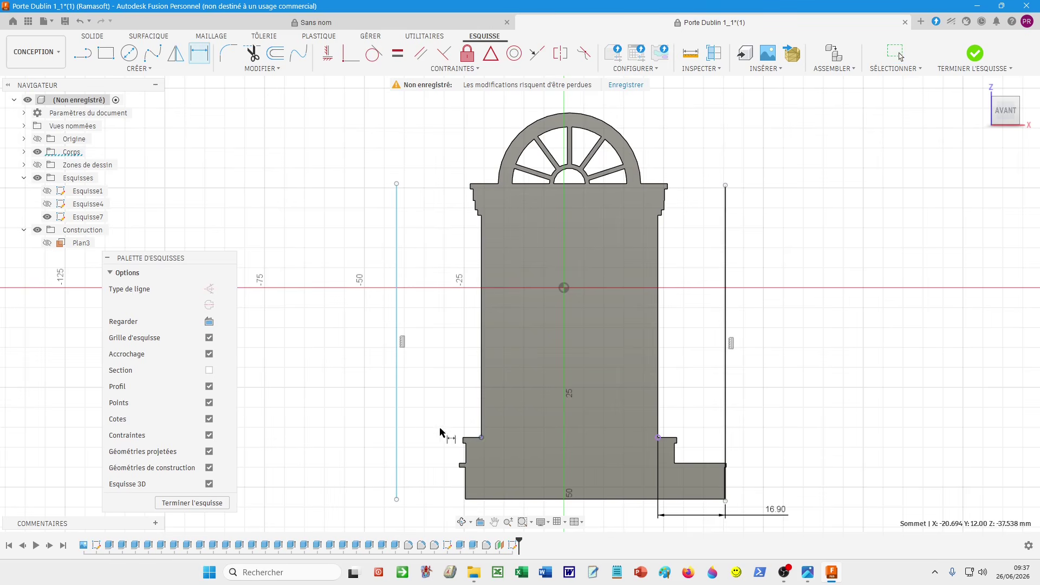
click(399, 436)
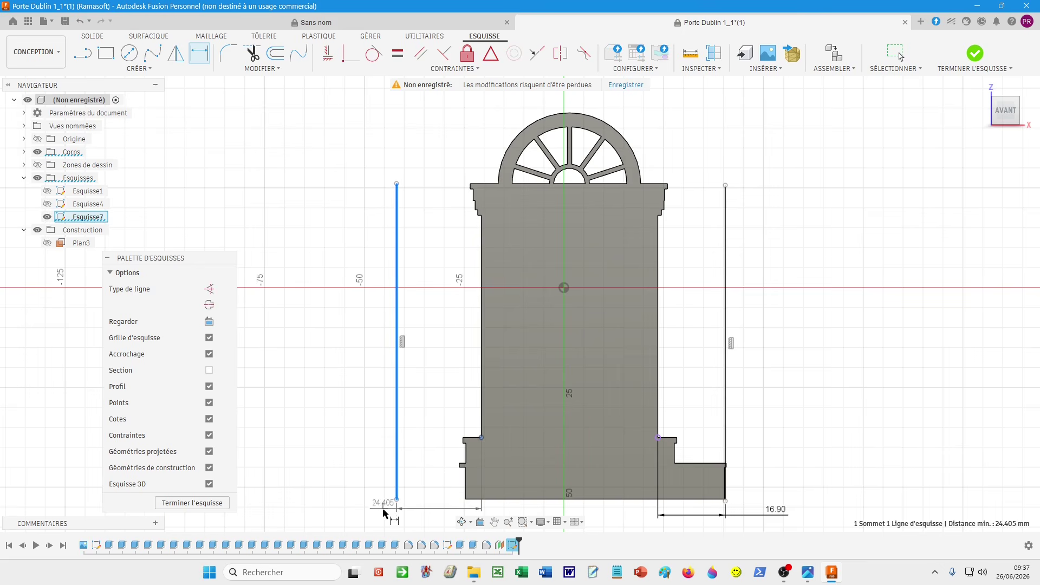
click(382, 517)
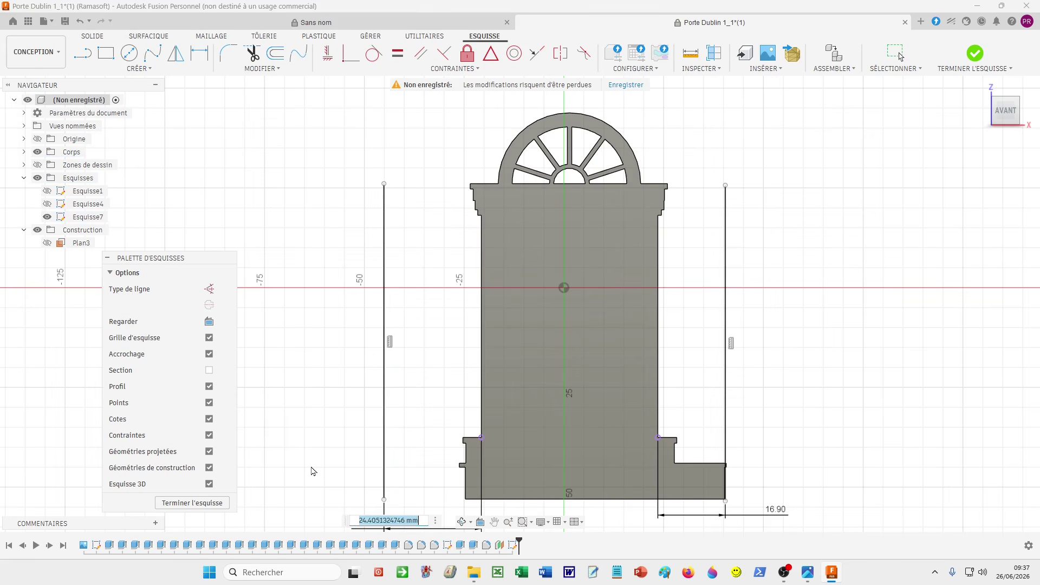
text(16.9)
key(Return)
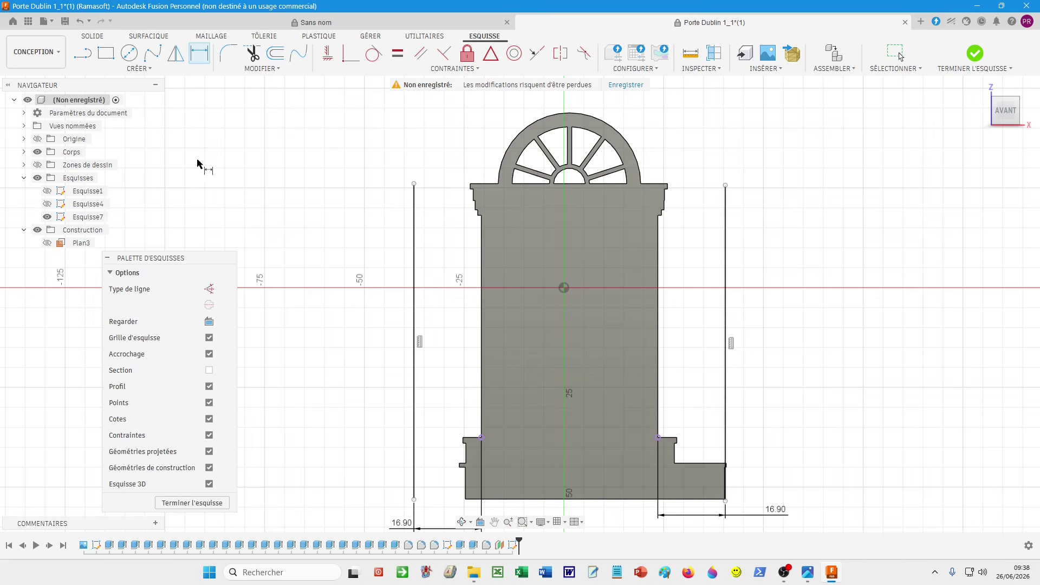
- Close the wall outline by joining the upper and lower ends of the two vertical lines with straight lines
click(82, 52)
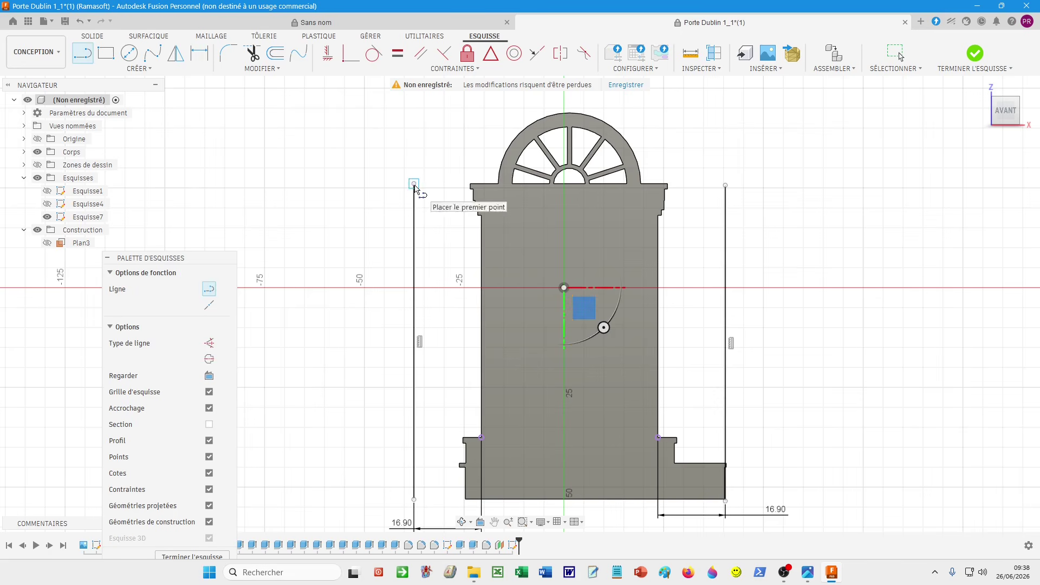
click(414, 183)
click(726, 186)
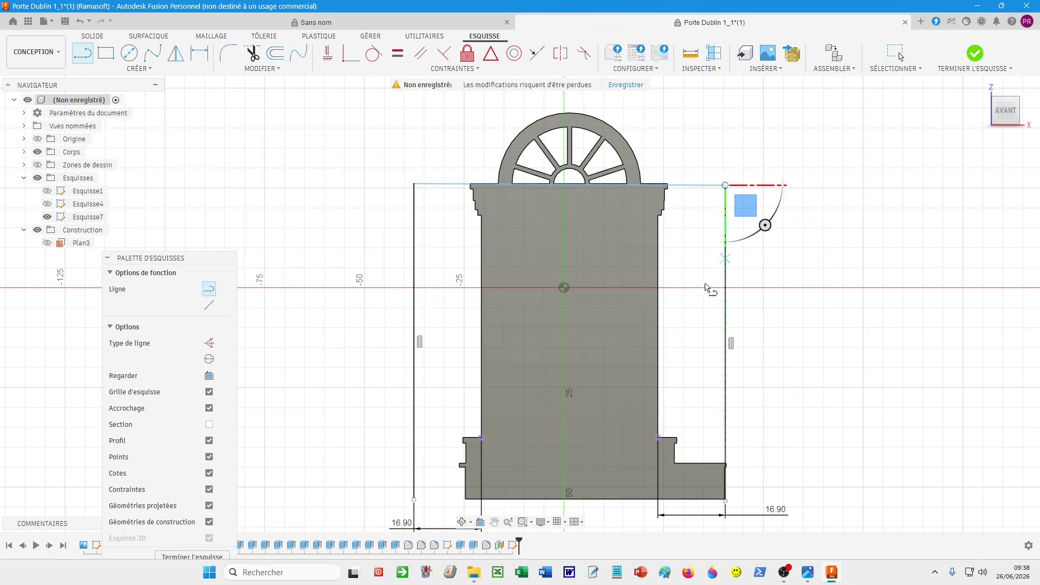
click(414, 499)
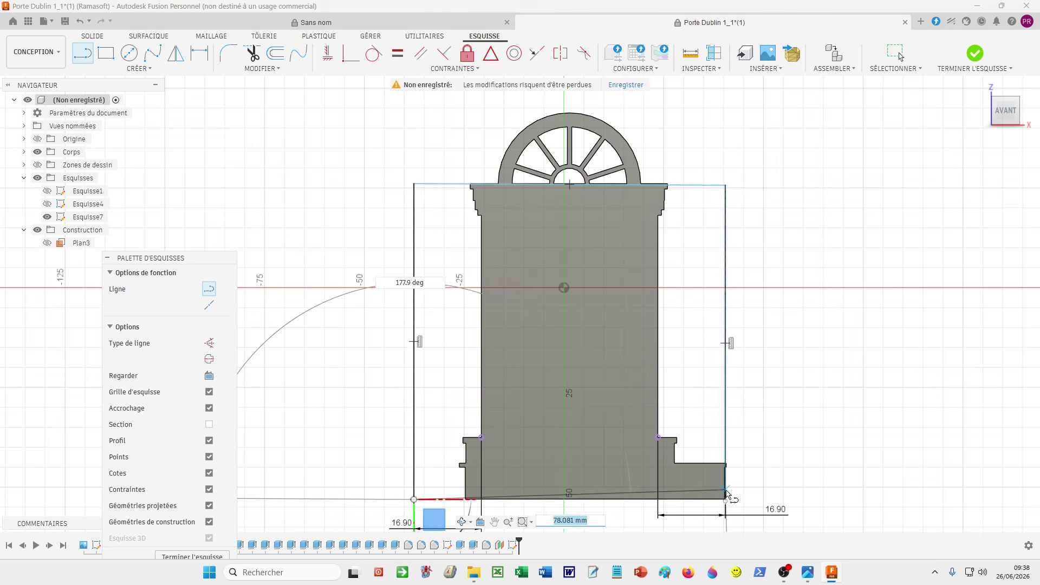
click(725, 500)
key(Escape)
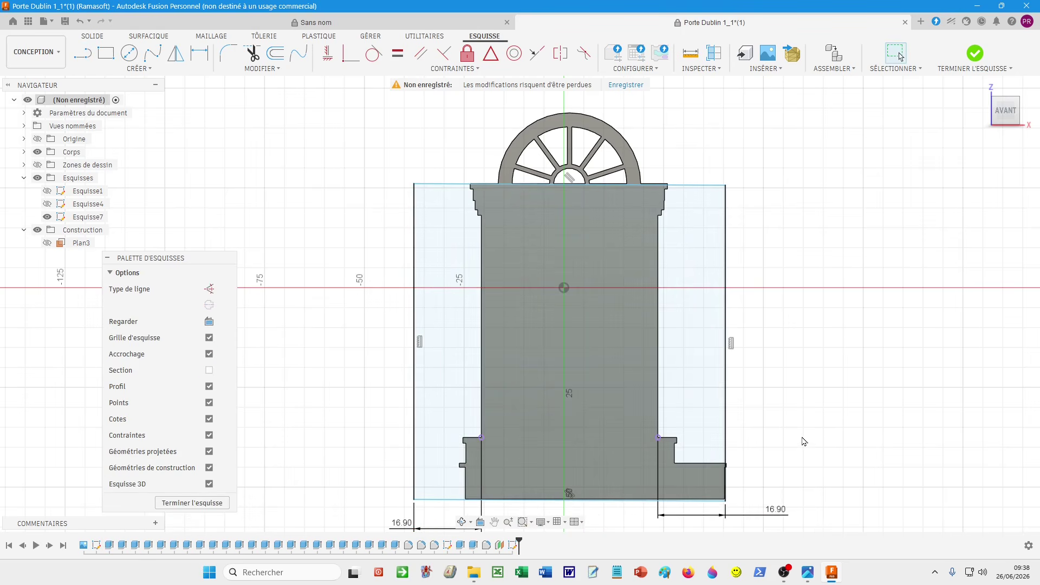
- Move the wall outline's lower right corner point up to Z -53 mm, level with the underside of the door's base
scroll(804, 438, down, 3)
middle_drag(804, 438, 799, 302)
scroll(799, 301, up, 5)
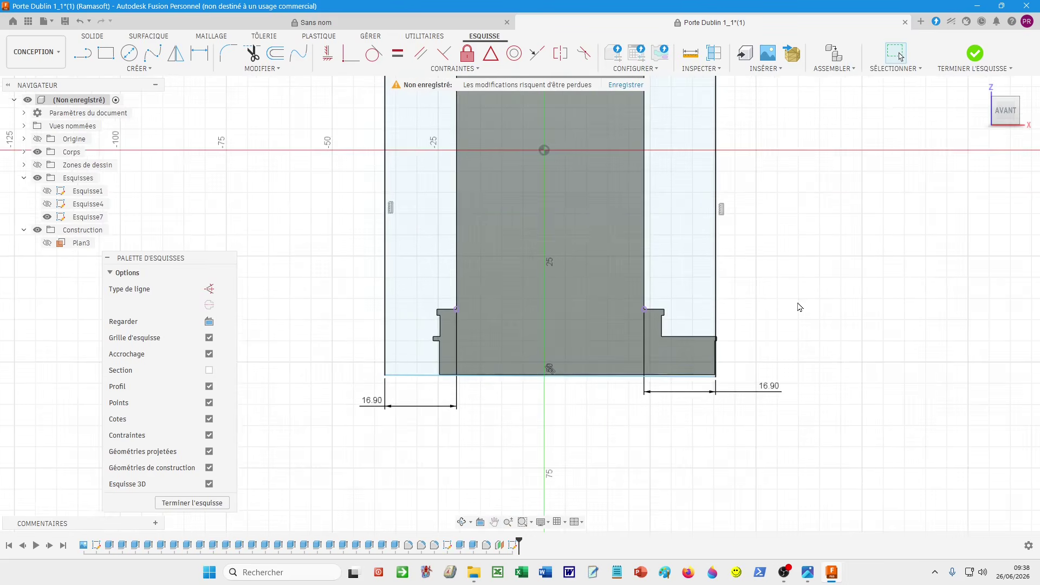
scroll(804, 312, up, 1)
middle_drag(729, 374, 897, 323)
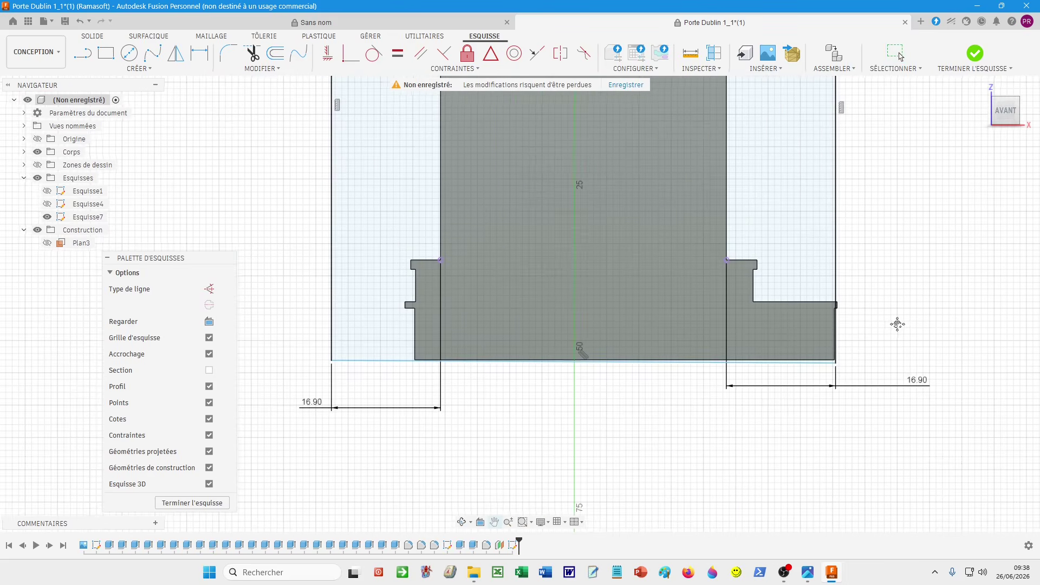
click(839, 370)
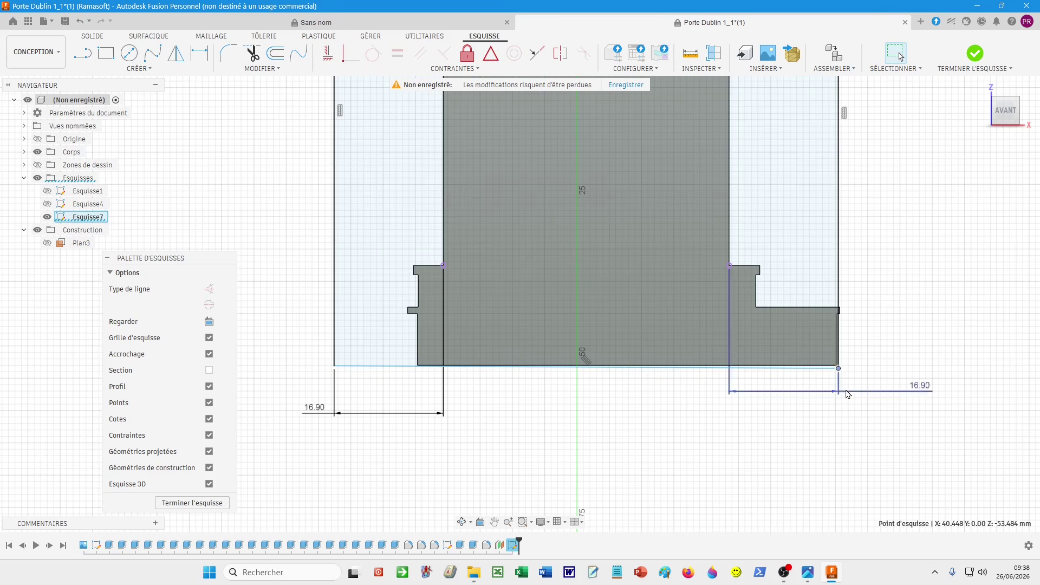
click(839, 370)
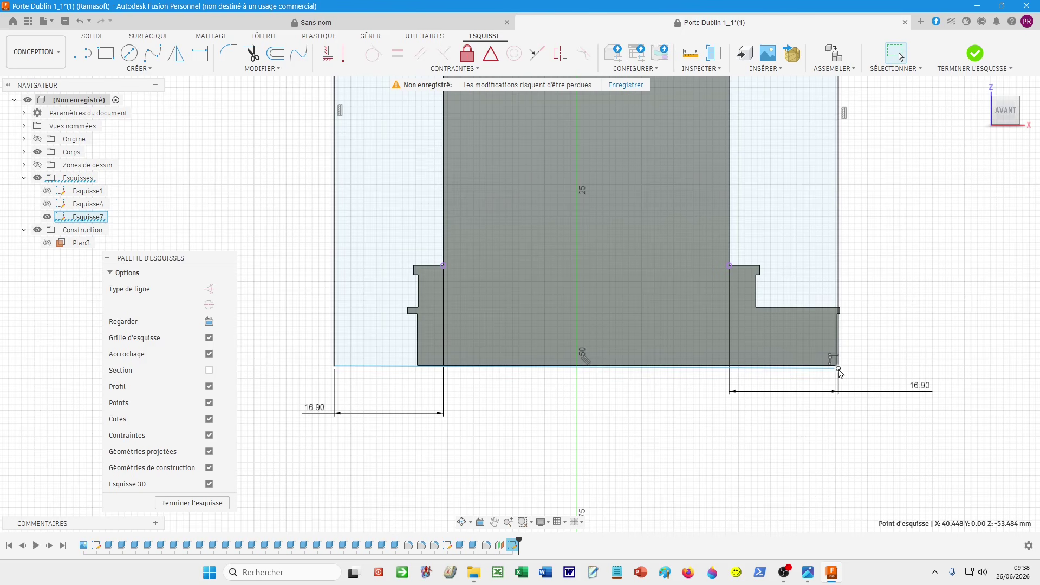
drag(840, 373, 840, 372)
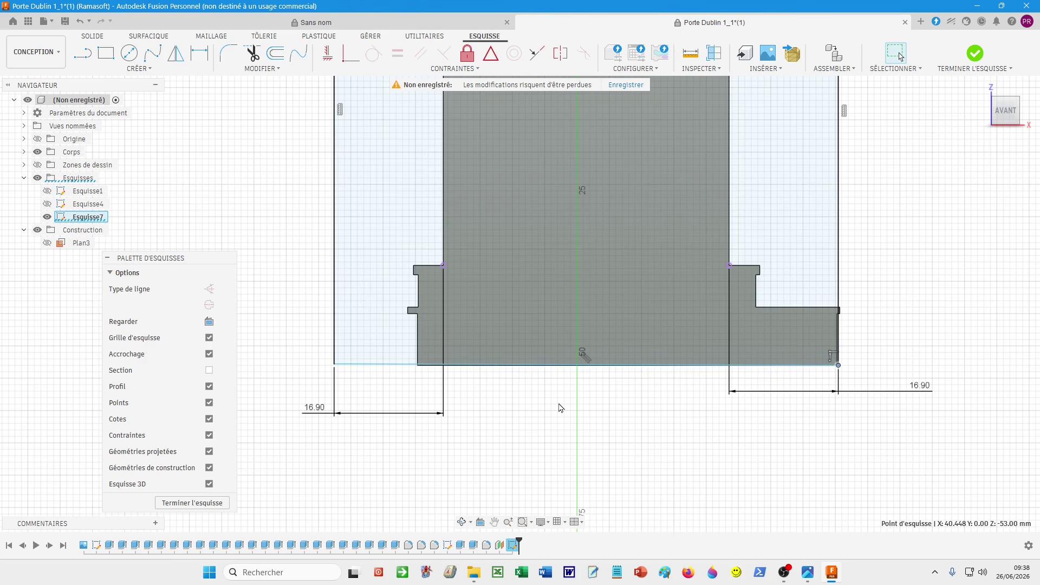
- Move the wall outline's upper right corner point up to Z 26 mm, level with the top of the door's entablature
middle_drag(266, 273, 268, 521)
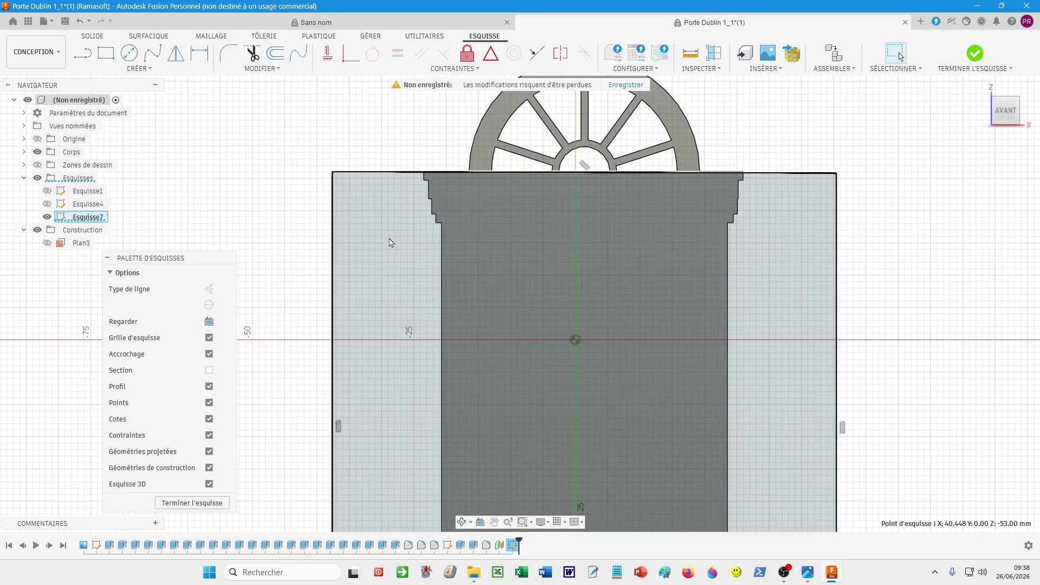
scroll(524, 255, up, 2)
scroll(650, 222, up, 1)
middle_drag(845, 147, 831, 250)
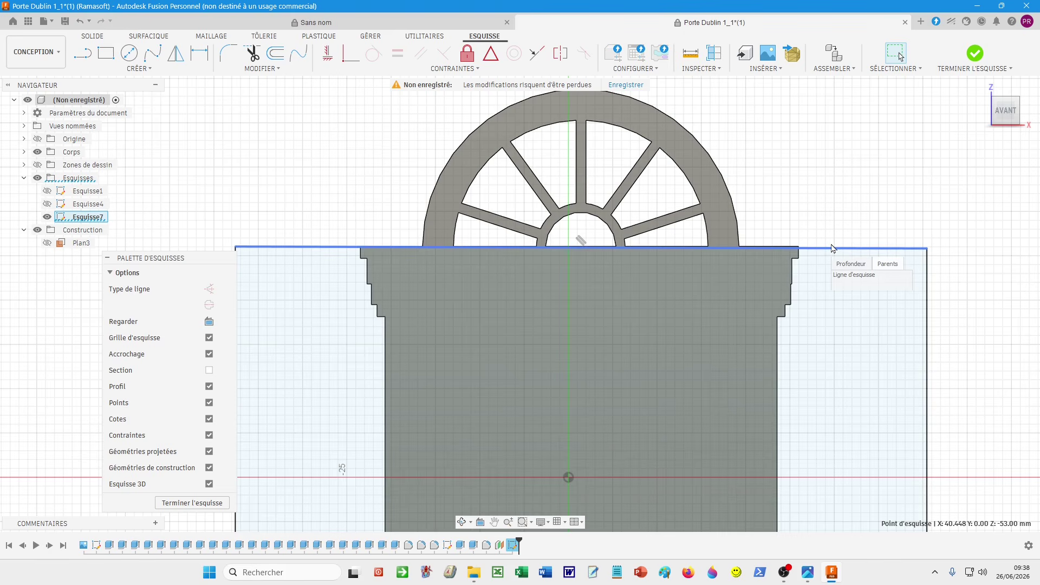
click(934, 254)
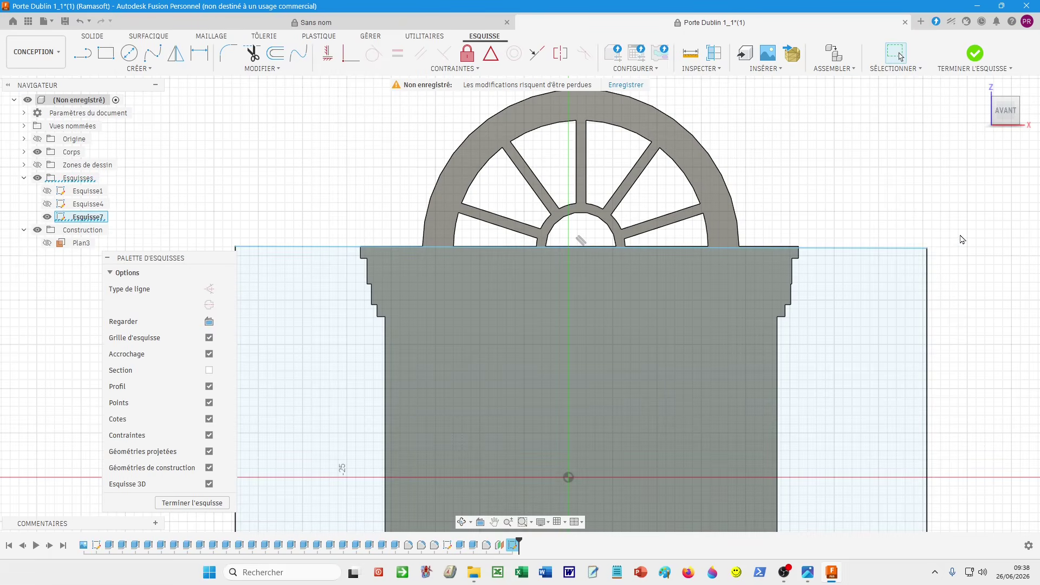
click(928, 252)
drag(931, 253, 931, 251)
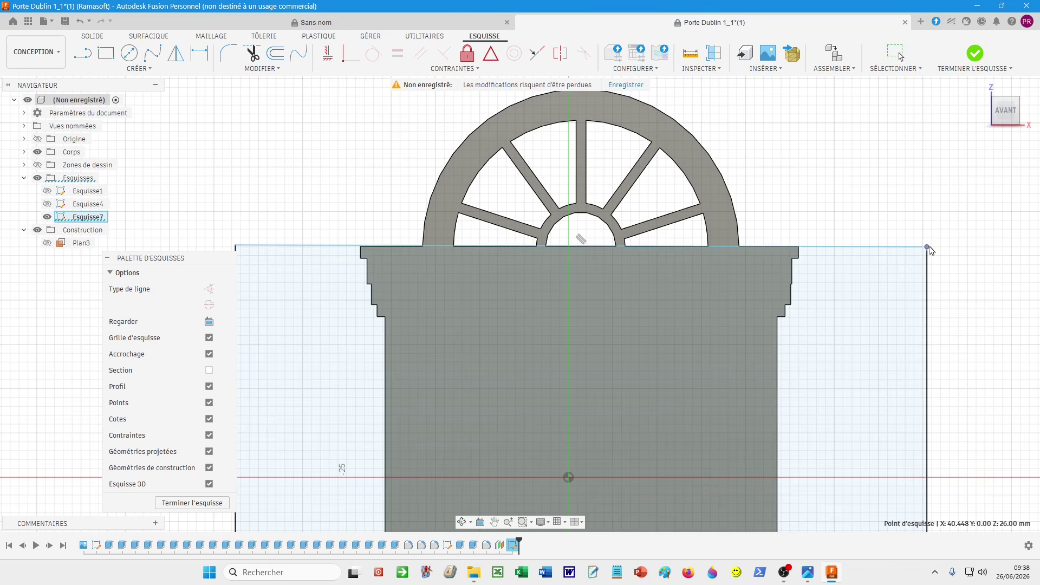
- Inspect the whole wall outline, return to the front view and finish the sketch
scroll(905, 212, down, 8)
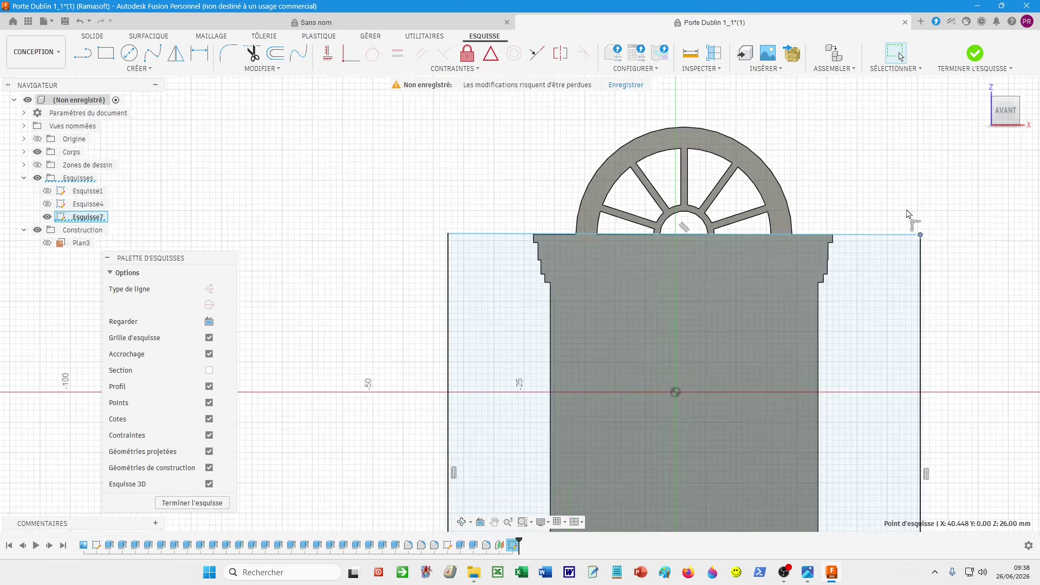
middle_drag(692, 276, 428, 285)
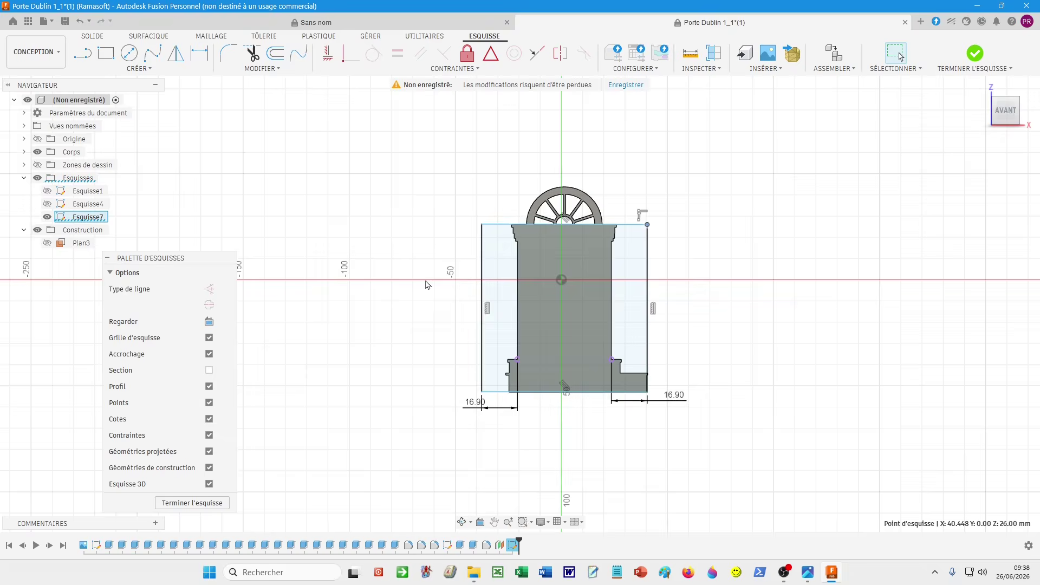
click(487, 234)
shift+middle_drag(466, 214, 504, 258)
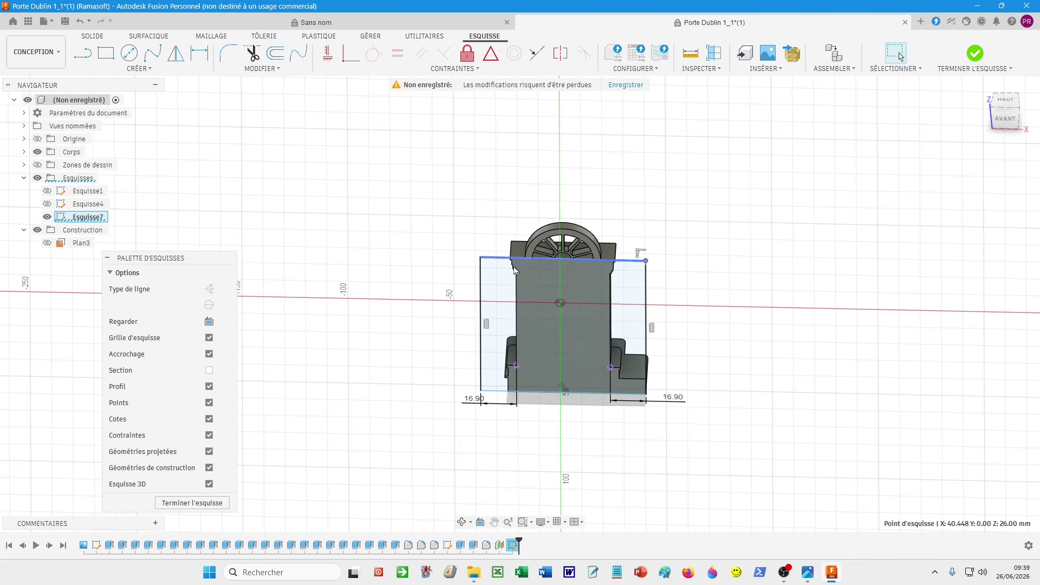
click(1005, 118)
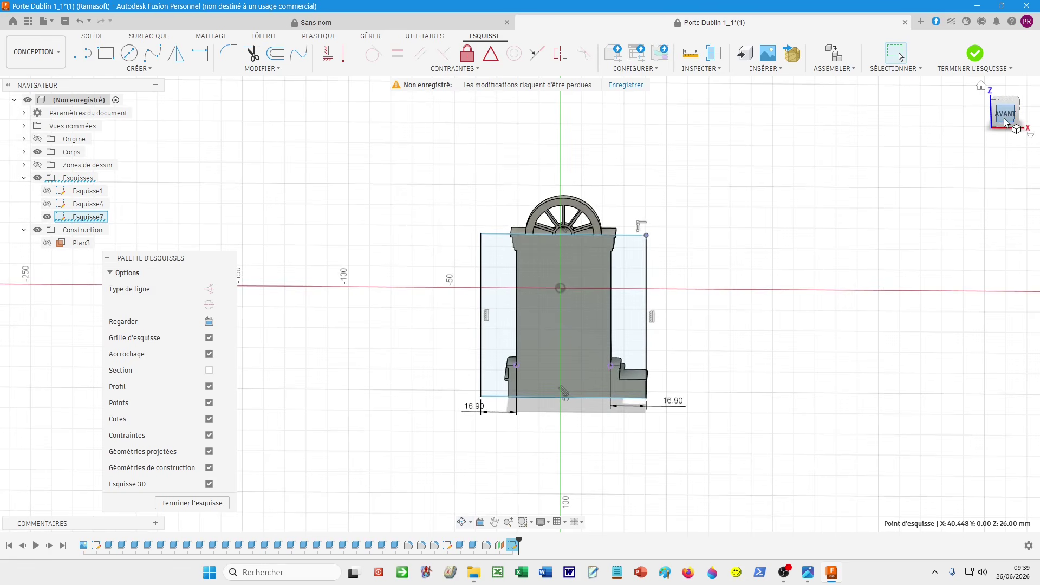
click(192, 504)
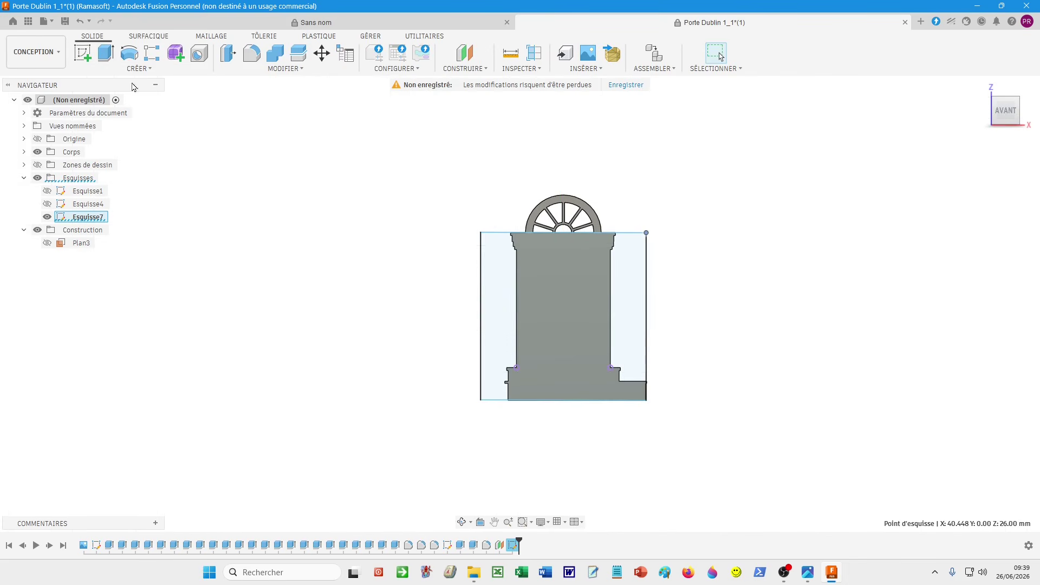
- Extrude the closed wall profile by -16 mm as a new body, taking the depth from the reference image Porte coté gauche dimensions.jpg
click(515, 311)
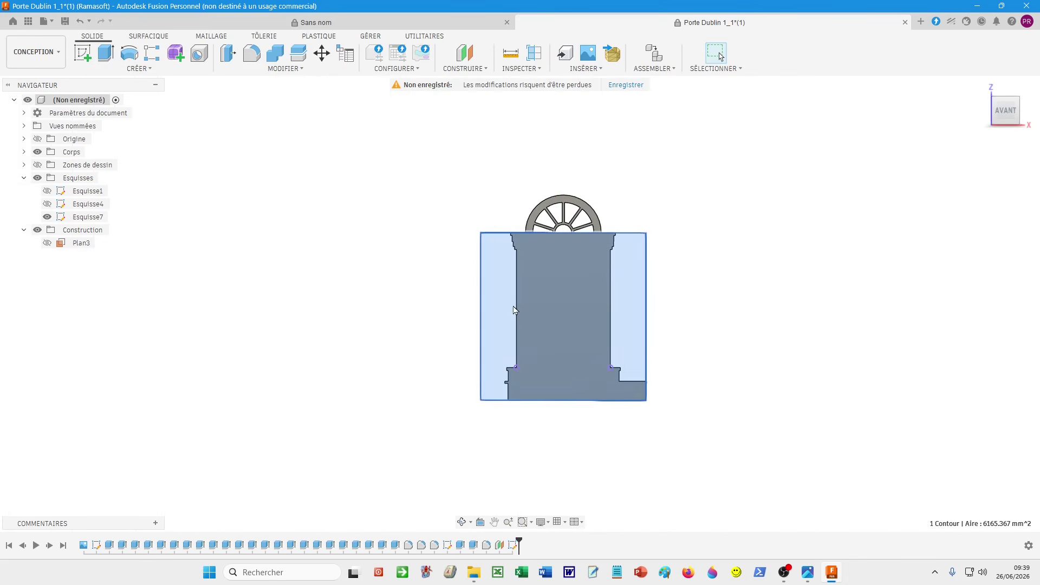
key(e)
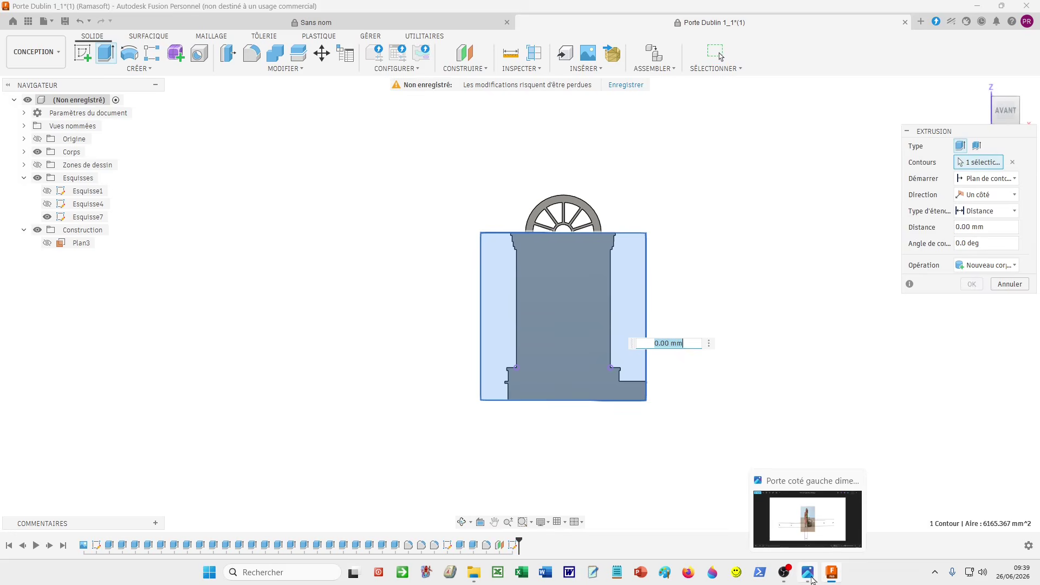
click(805, 518)
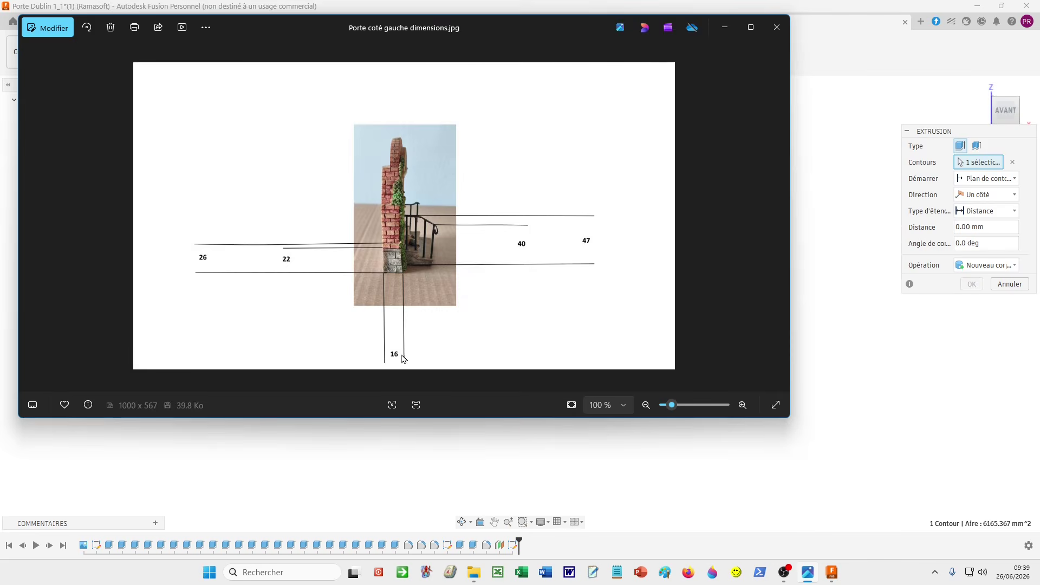
click(724, 27)
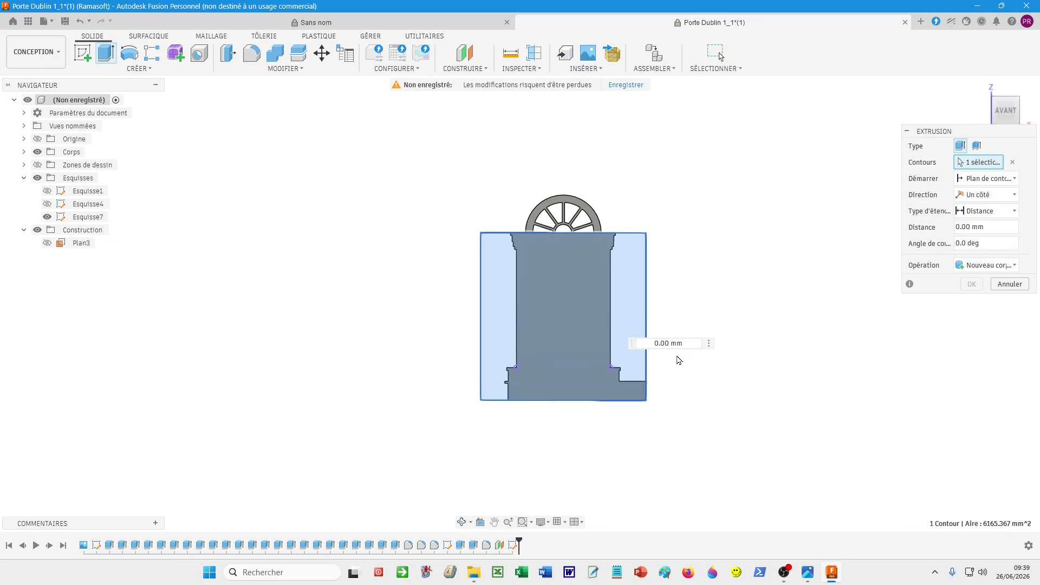
click(666, 351)
click(658, 345)
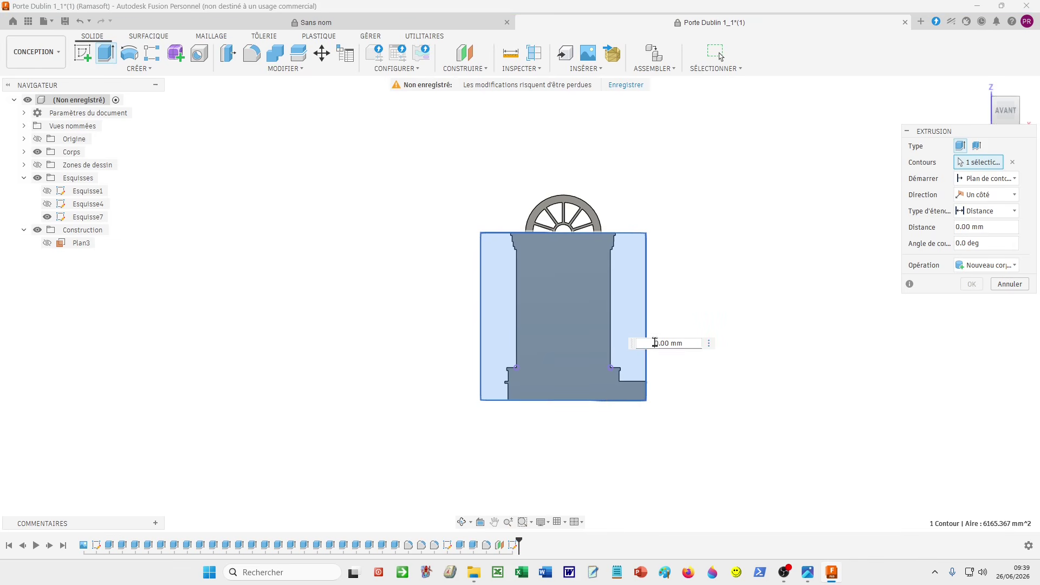
text(-)
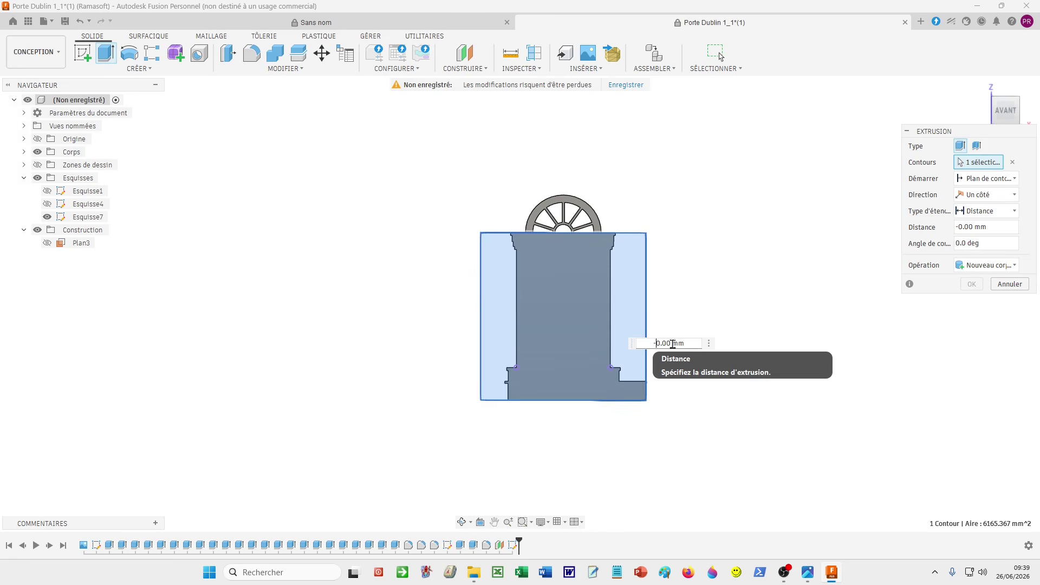
text(16)
key(Return)
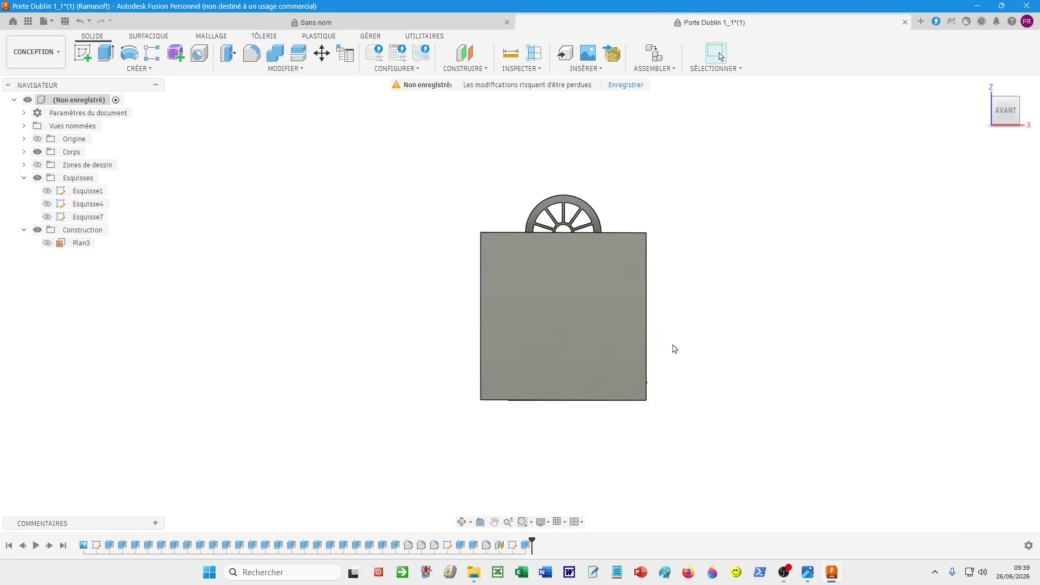
- Display Esquisse1 over the model in the back view, framing the brick arch above the door
shift+middle_drag(480, 365, 520, 350)
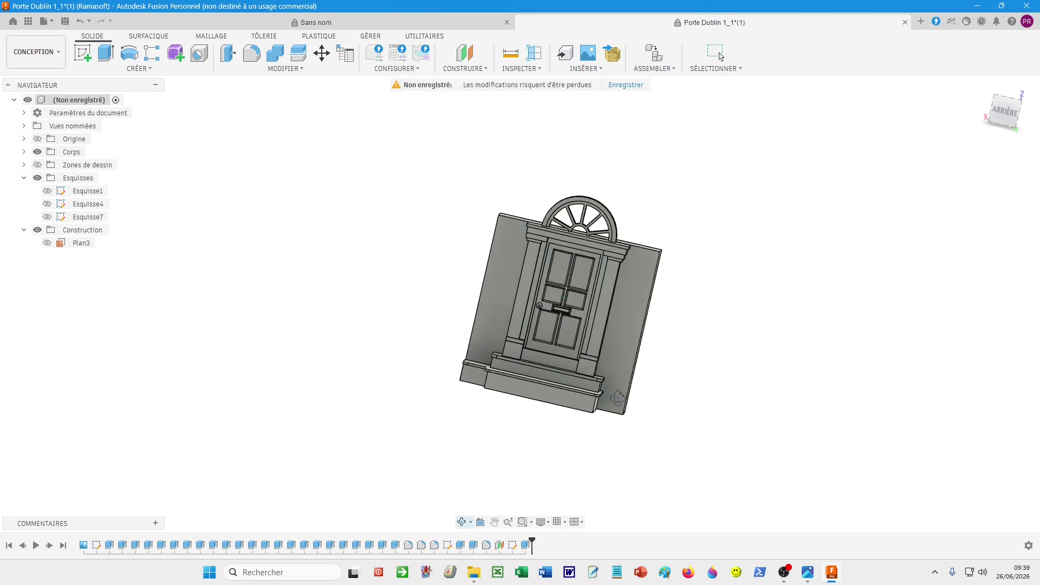
click(1005, 113)
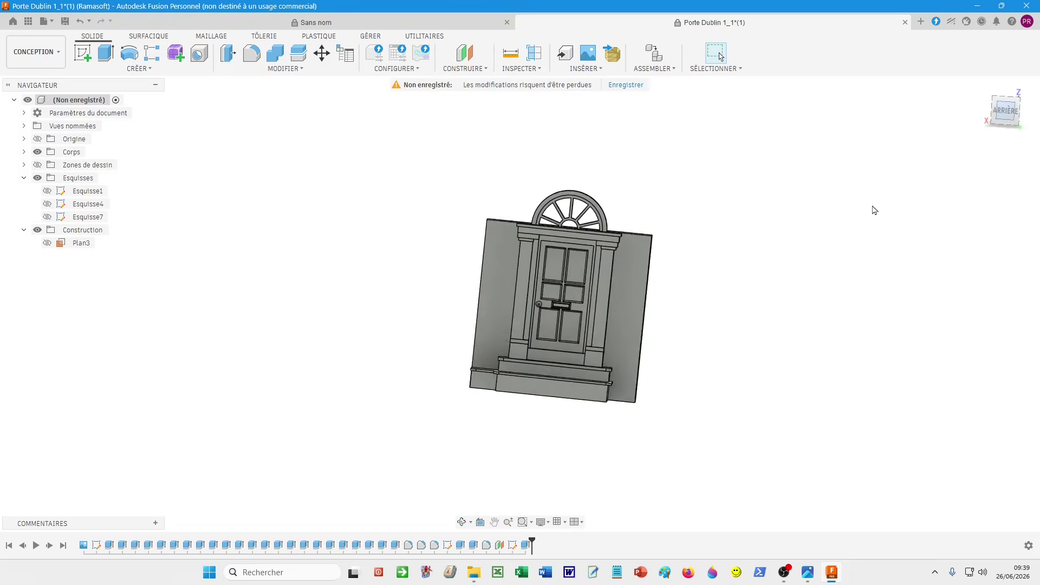
scroll(759, 238, up, 5)
middle_drag(696, 242, 902, 203)
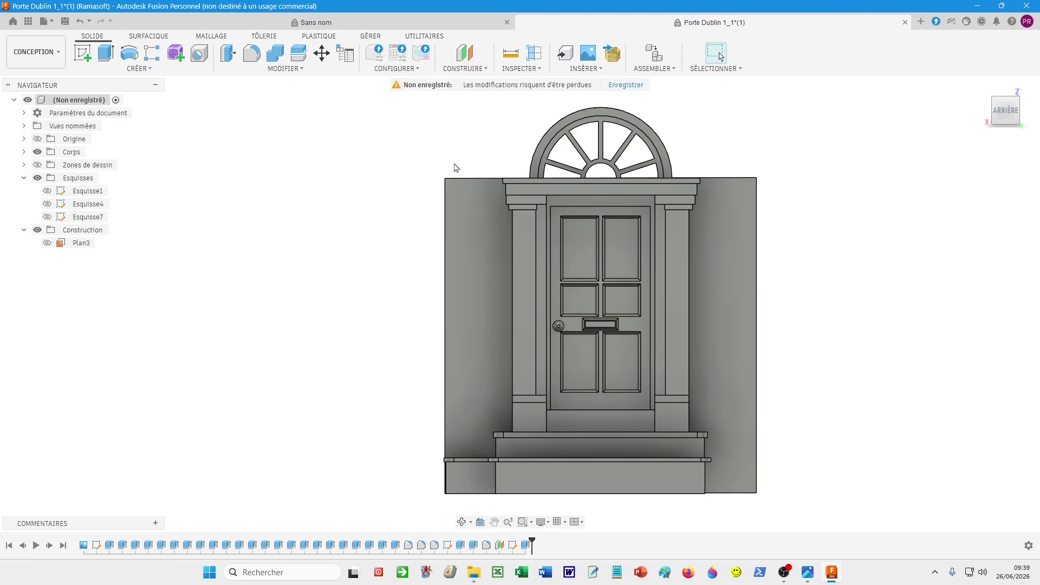
middle_drag(734, 187, 743, 271)
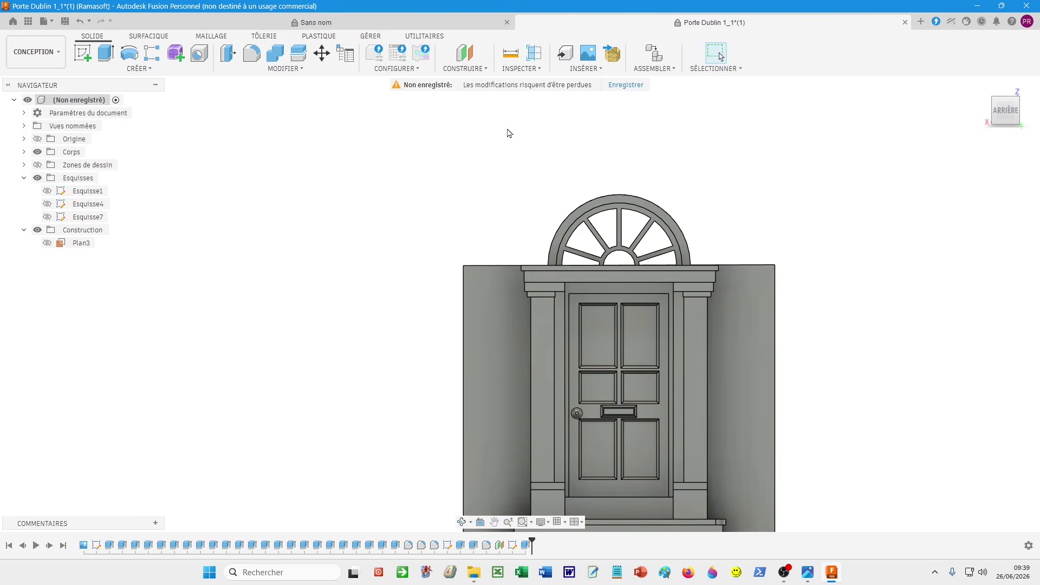
click(47, 191)
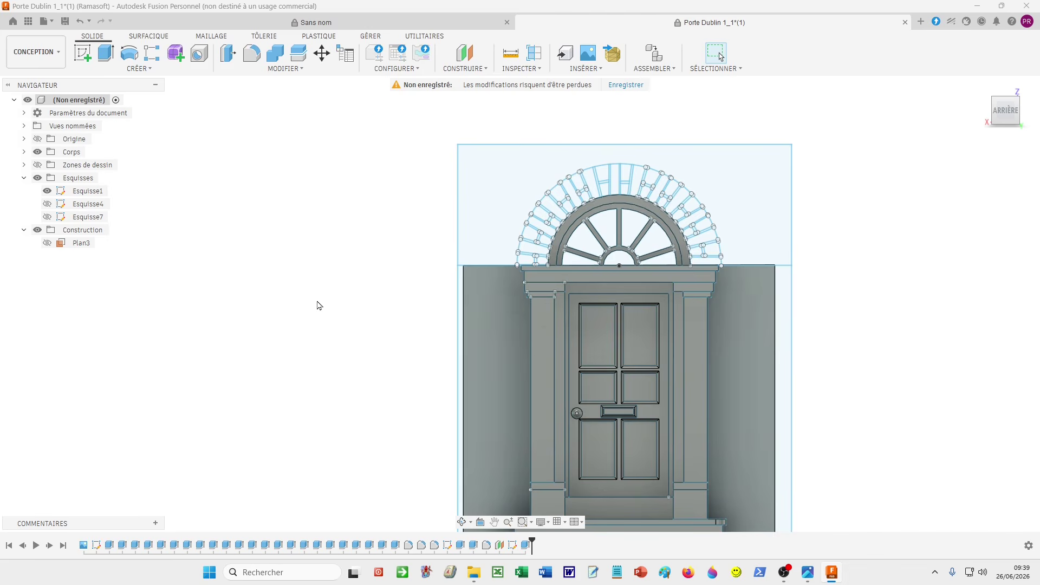
scroll(423, 258, up, 3)
middle_drag(420, 253, 242, 232)
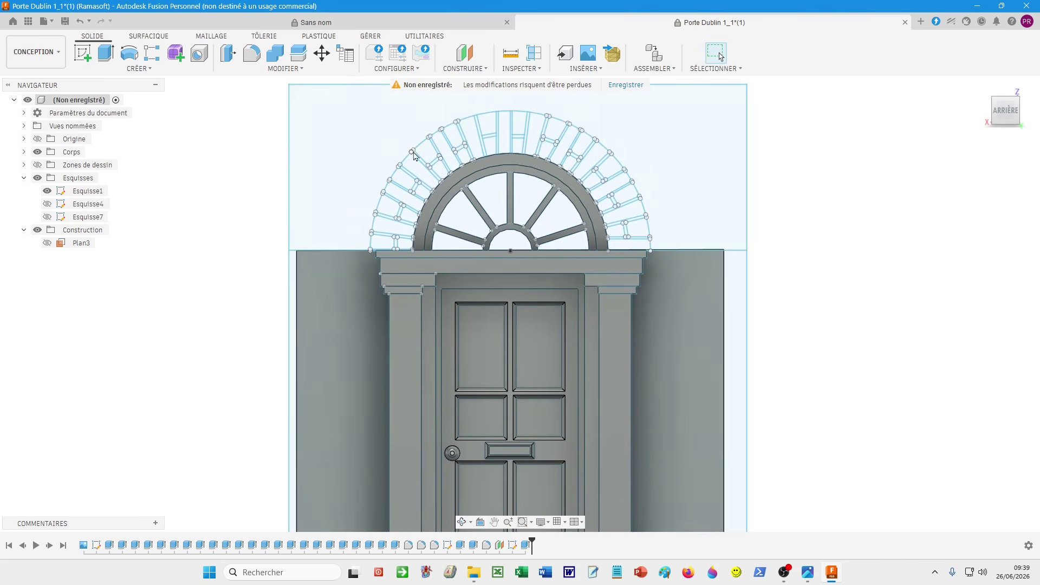
click(415, 156)
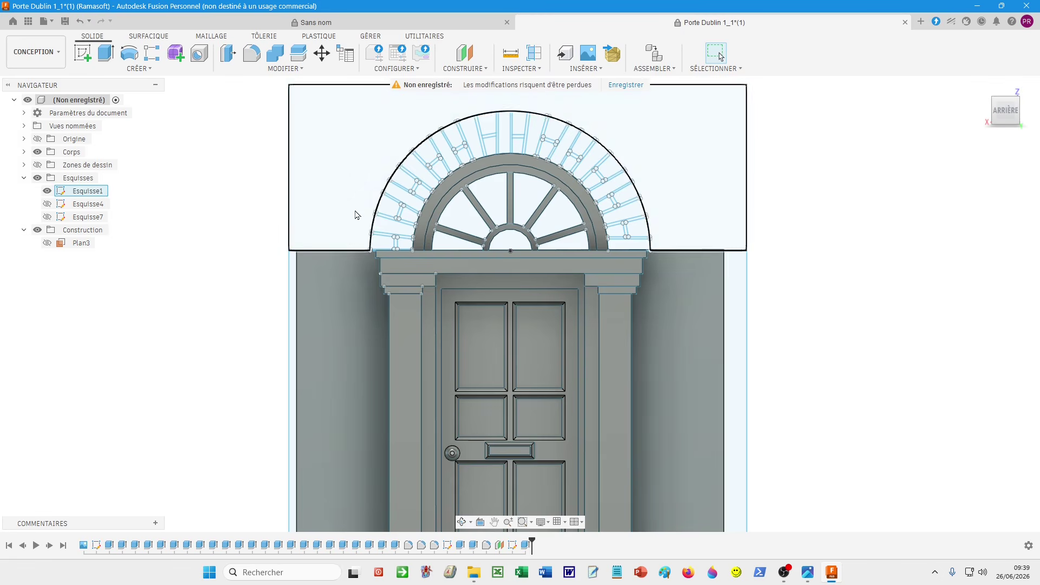
click(267, 221)
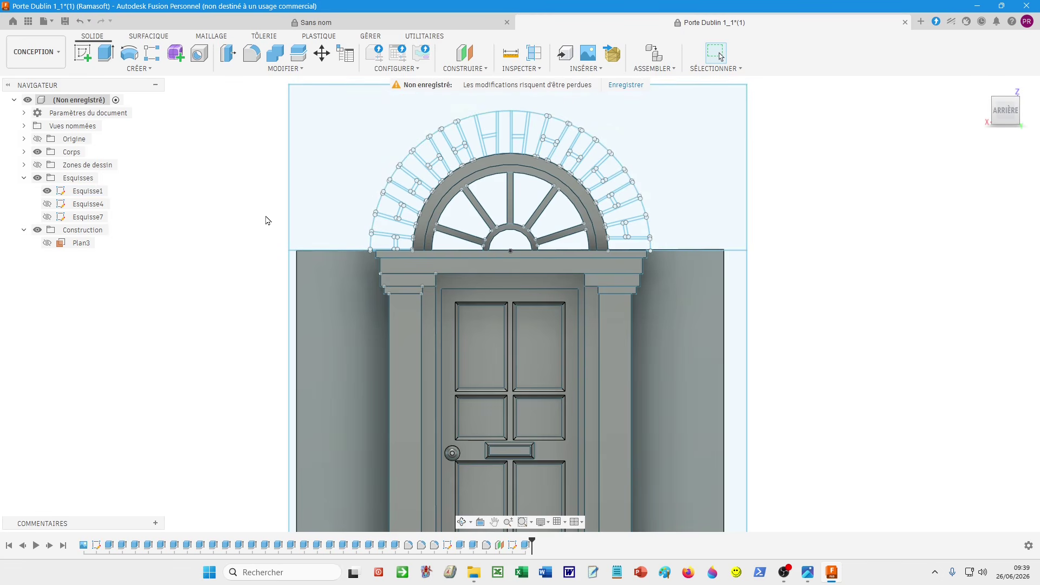
- Start an extrusion from Esquisse1 and select every brick and mortar joint contour of the arch above the door
key(e)
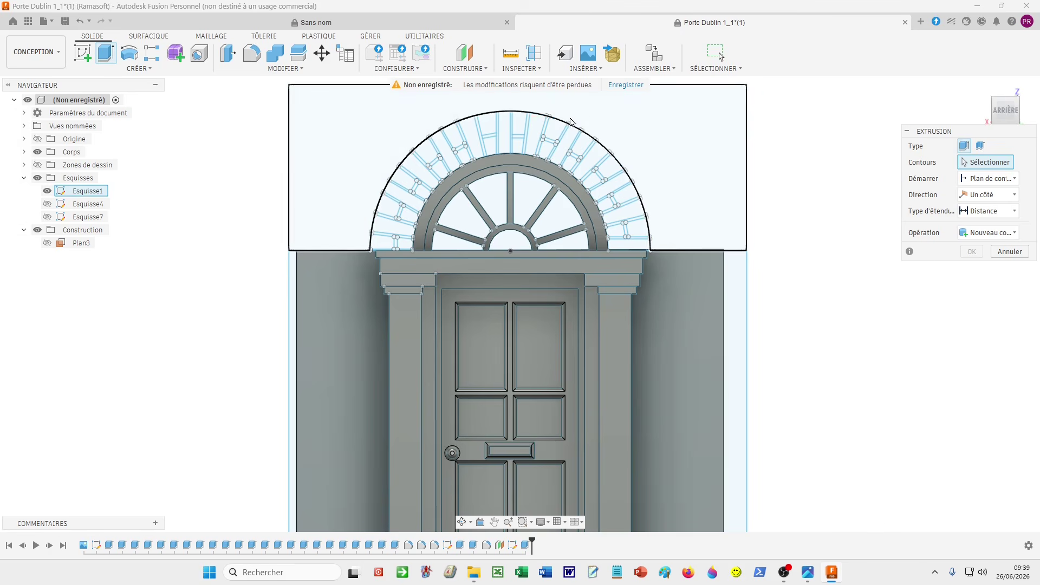
drag(572, 113, 681, 254)
drag(678, 250, 678, 251)
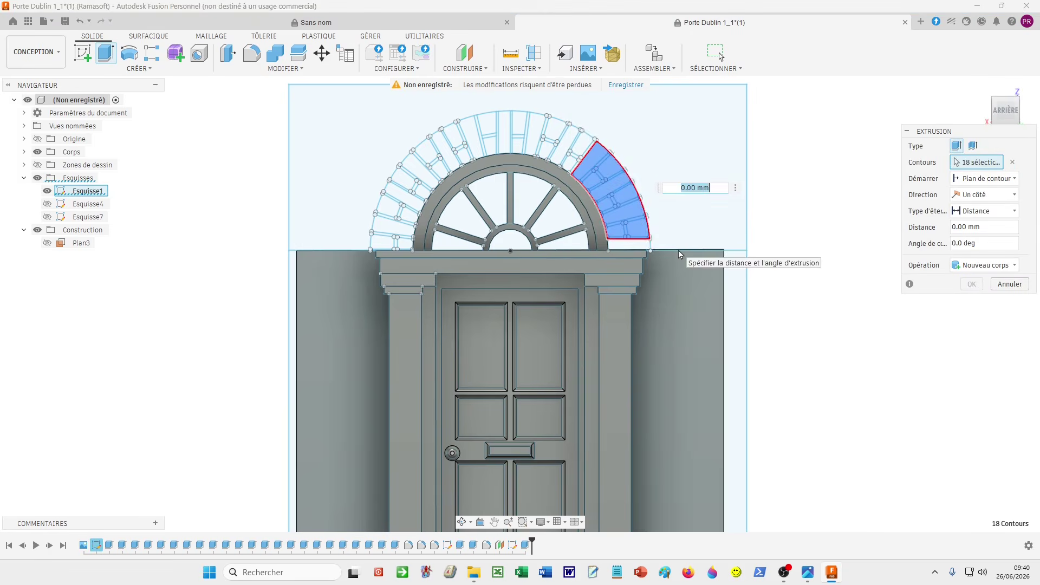
click(627, 246)
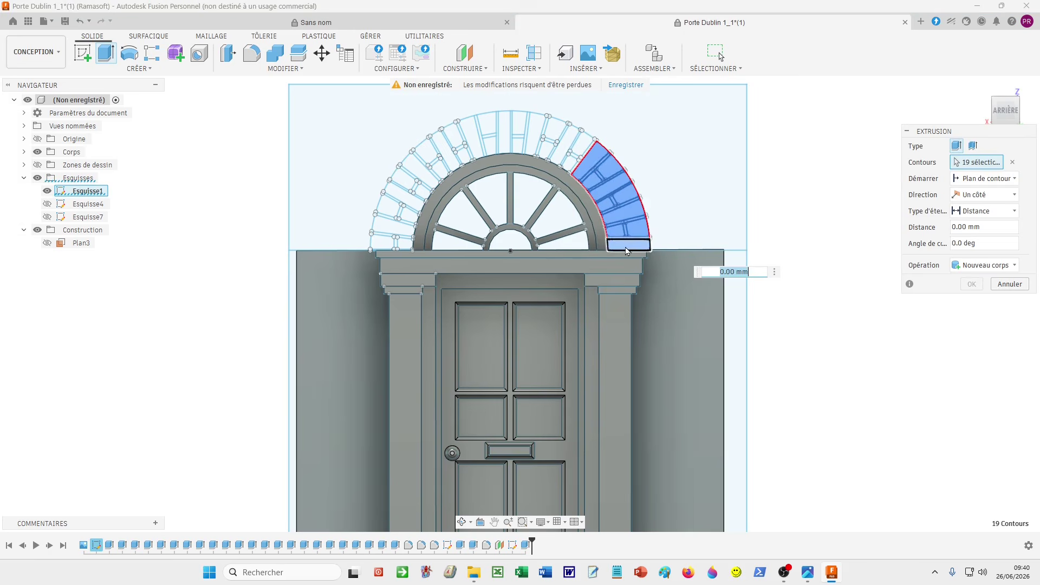
drag(450, 95, 597, 172)
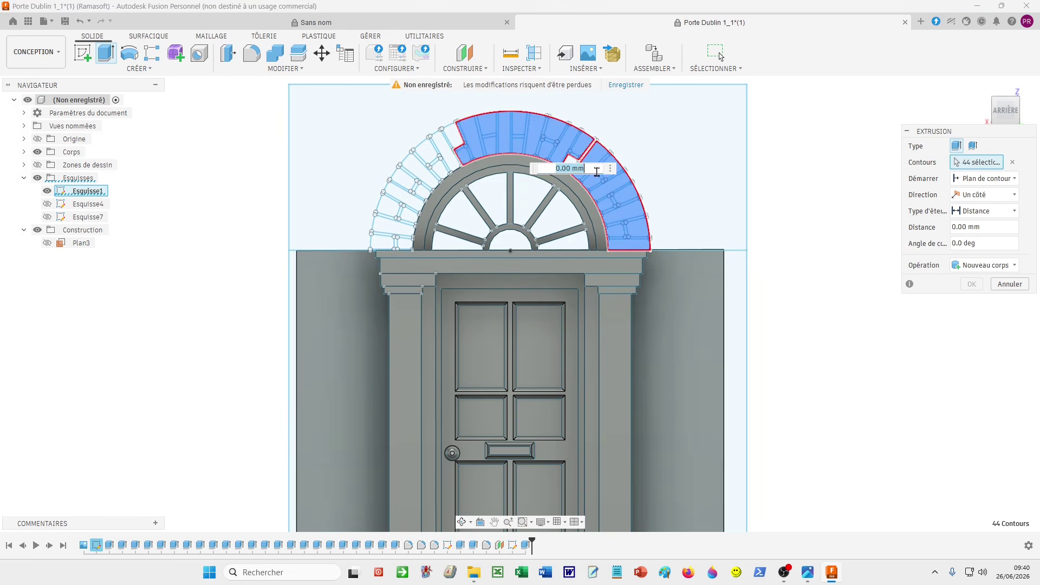
click(572, 165)
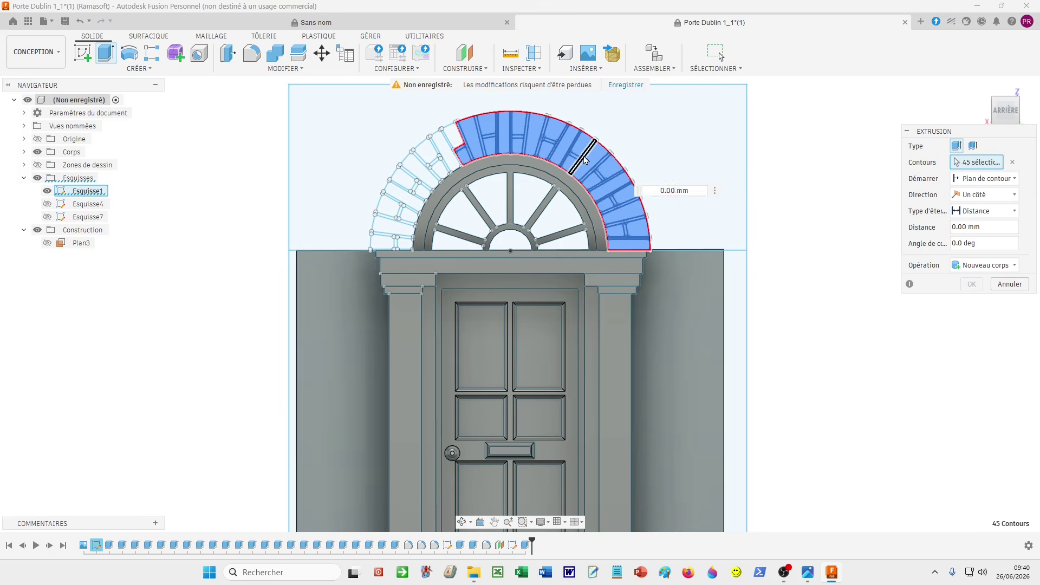
click(458, 138)
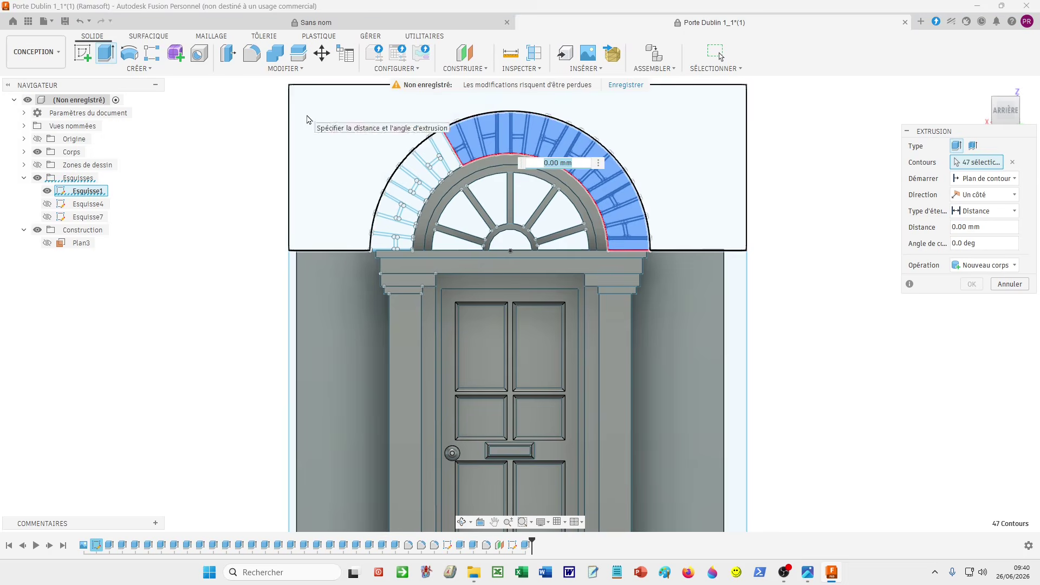
drag(307, 116, 453, 258)
click(443, 151)
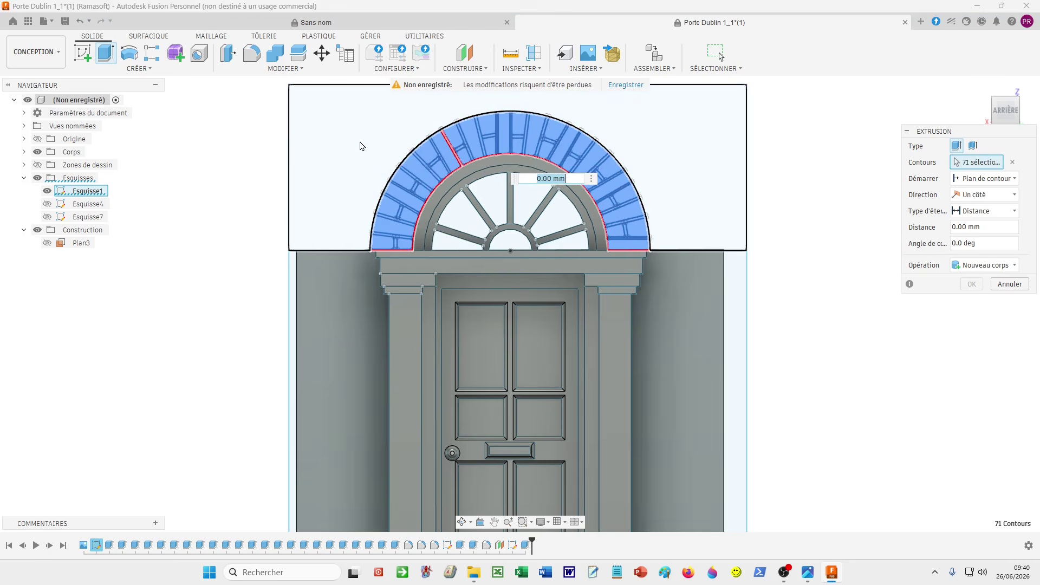
scroll(364, 153, up, 4)
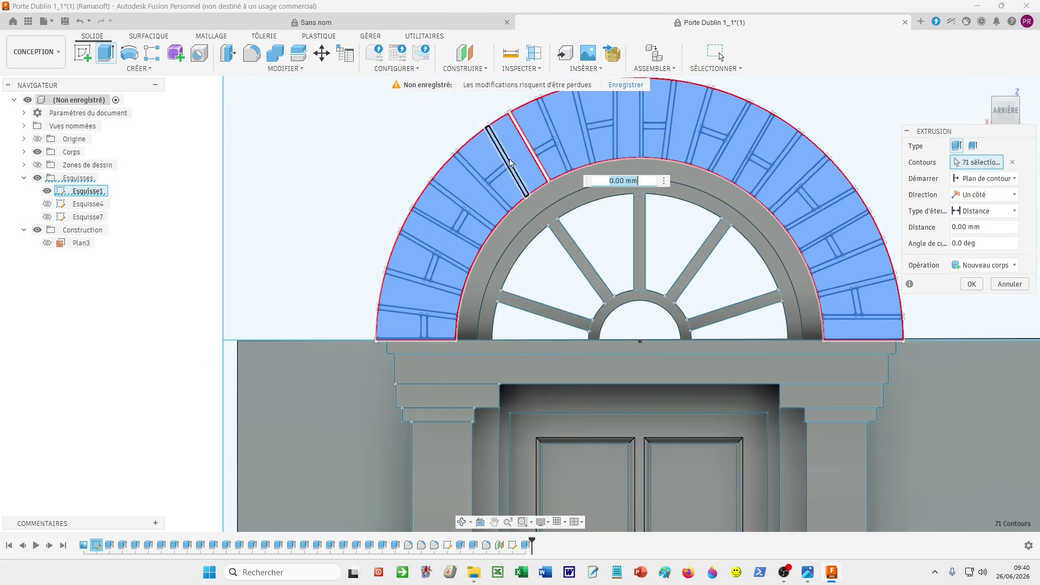
click(539, 164)
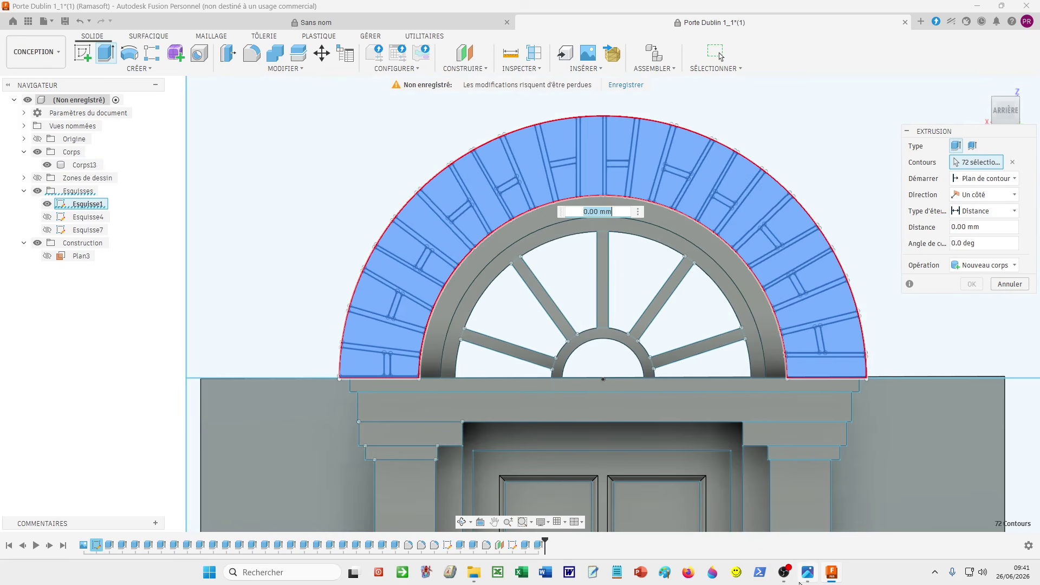
- Extrude the selected arch contours by -5 mm with the Join operation, checking the depth in the reference image Porte dessus dimensions.jpg
click(808, 576)
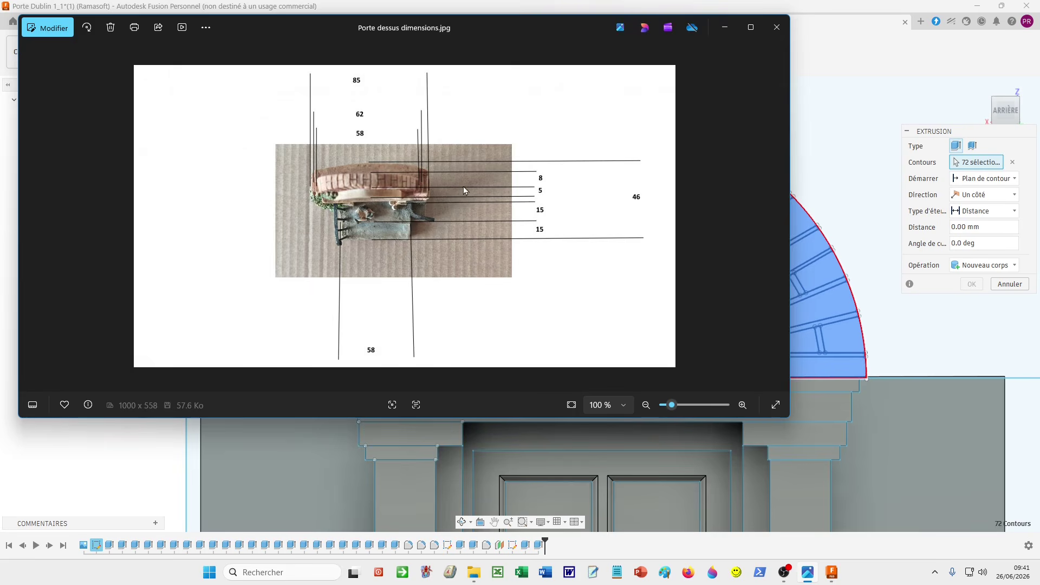
click(725, 27)
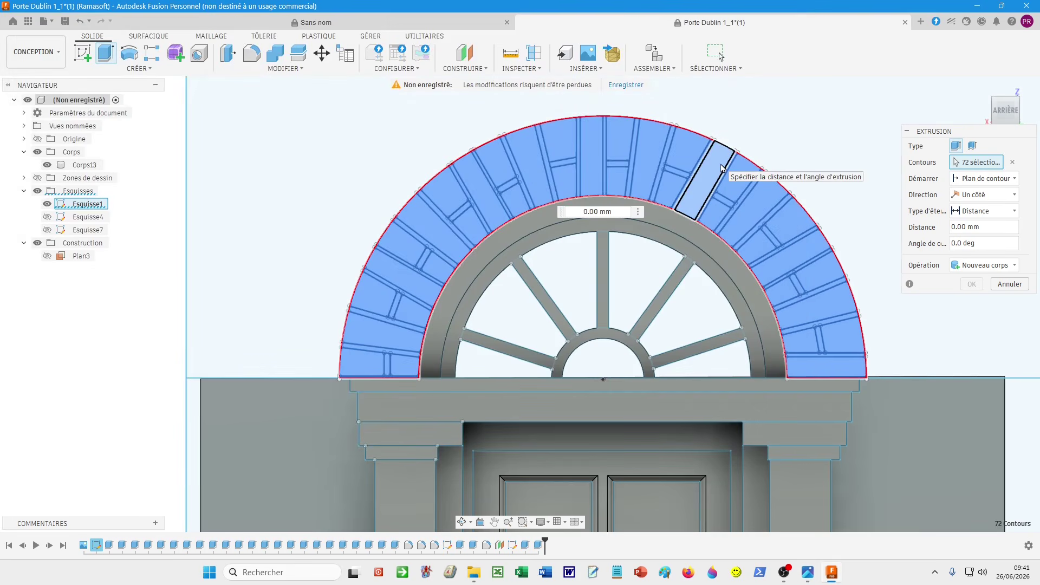
shift+middle_drag(358, 191, 398, 204)
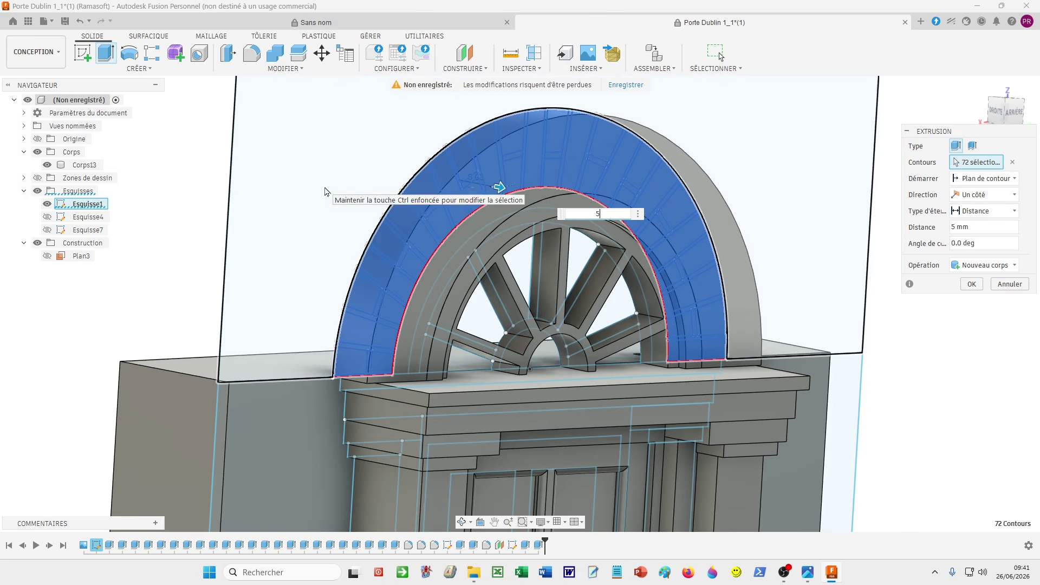
shift+middle_drag(350, 177, 566, 188)
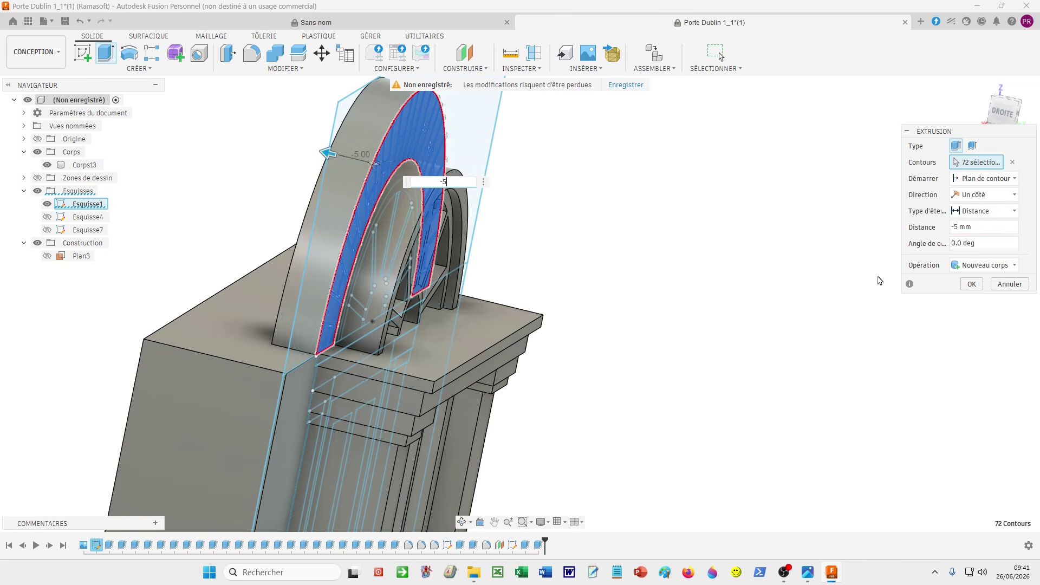
click(1015, 266)
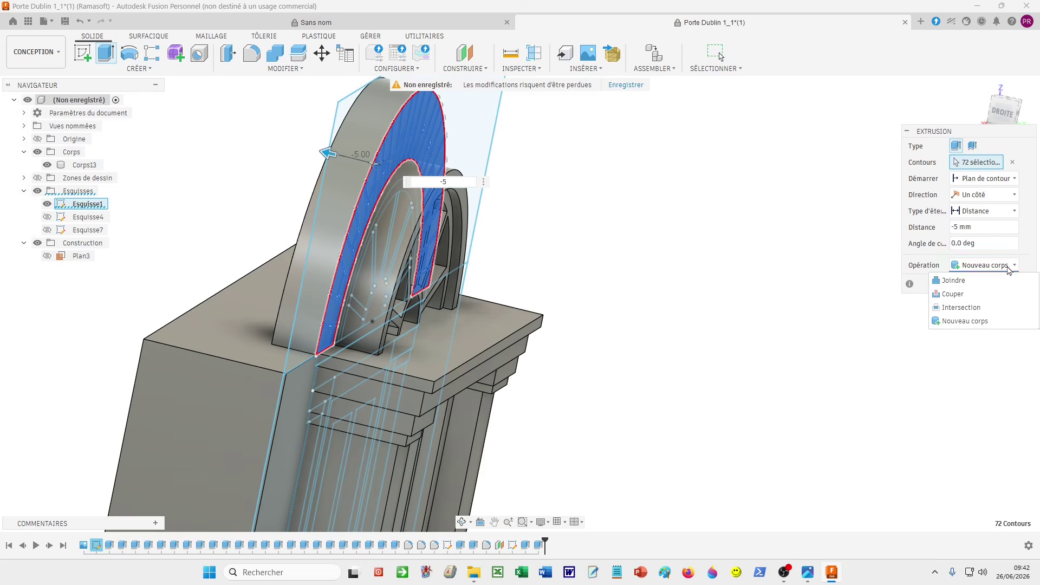
click(974, 280)
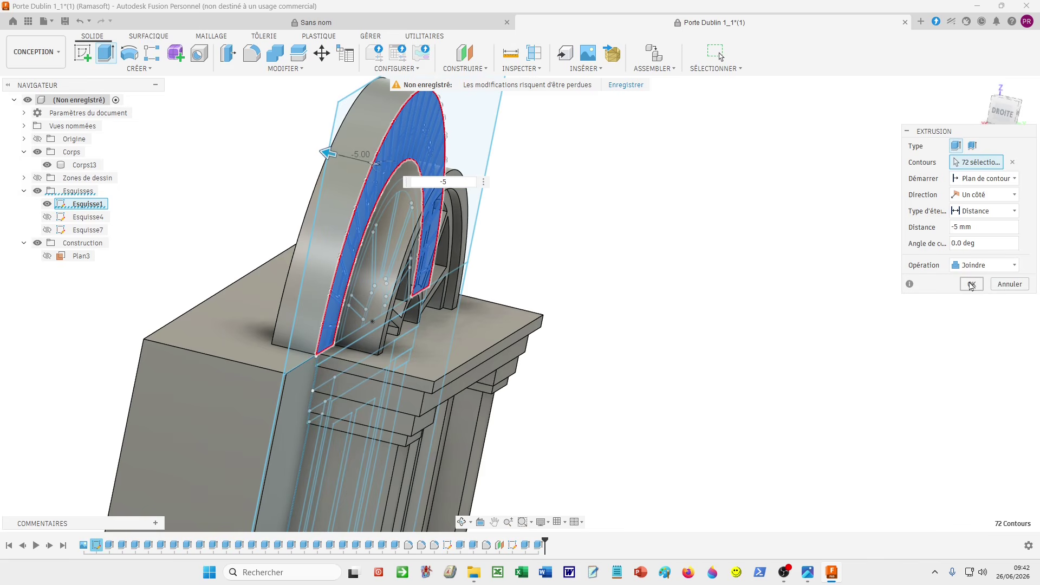
click(972, 284)
- Extrude only the 36 individual brick contours of the arch by 2 mm as new bodies, leaving out the mortar joints
shift+middle_drag(834, 269, 867, 264)
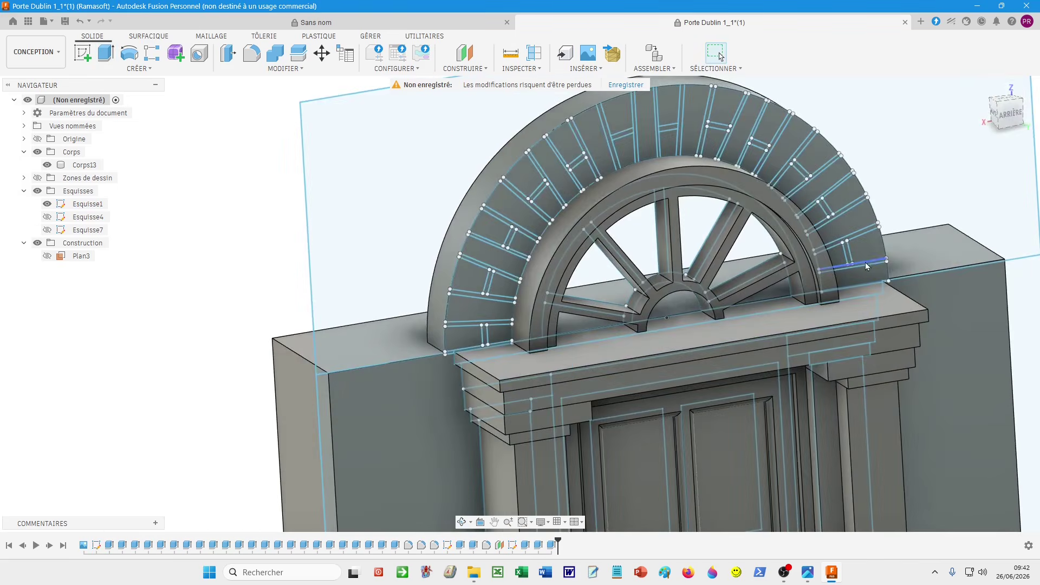
click(1006, 116)
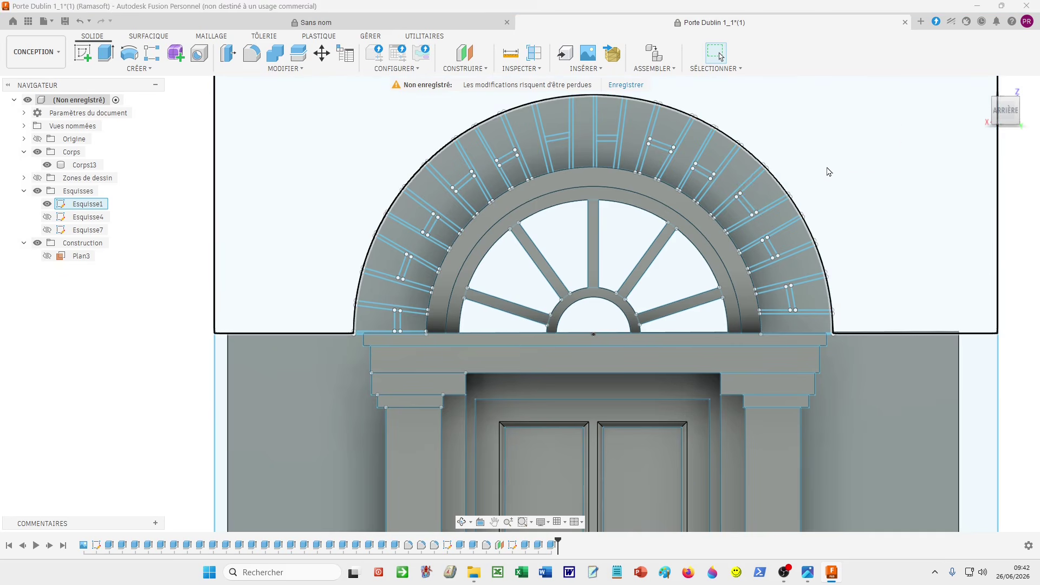
key(e)
click(798, 328)
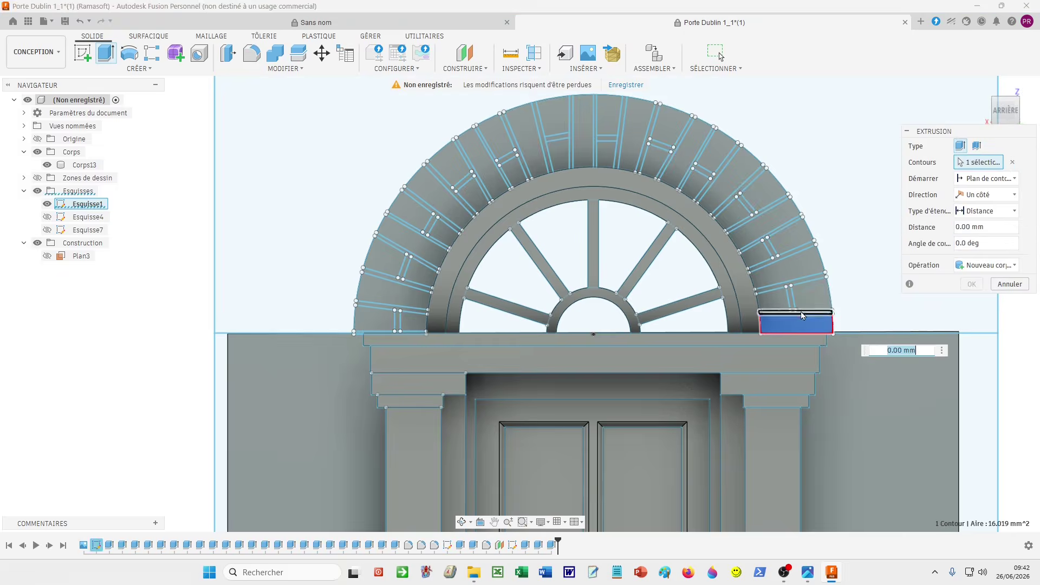
click(811, 295)
click(774, 299)
click(788, 269)
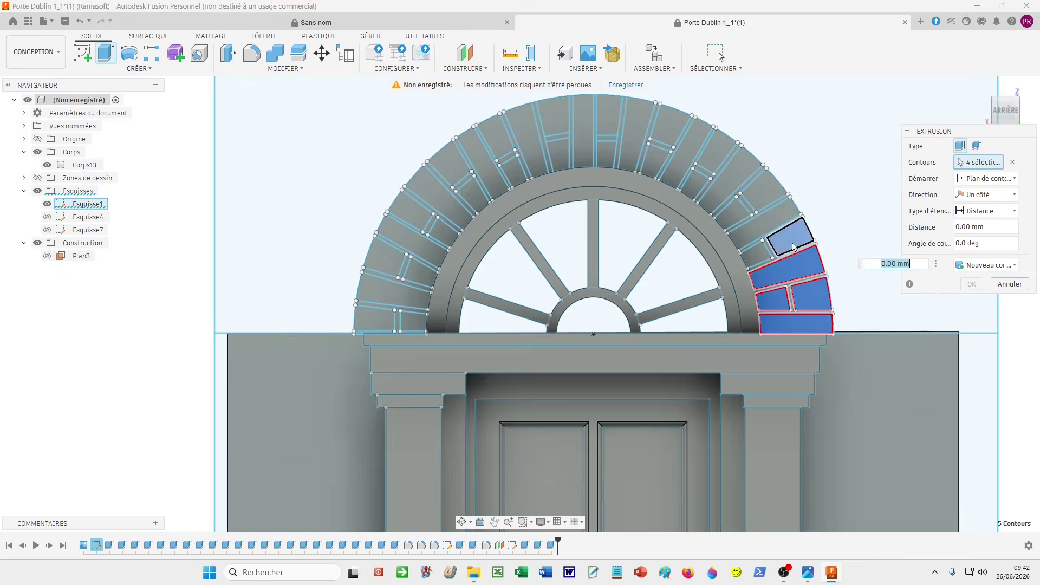
click(790, 237)
click(755, 252)
click(764, 219)
click(761, 193)
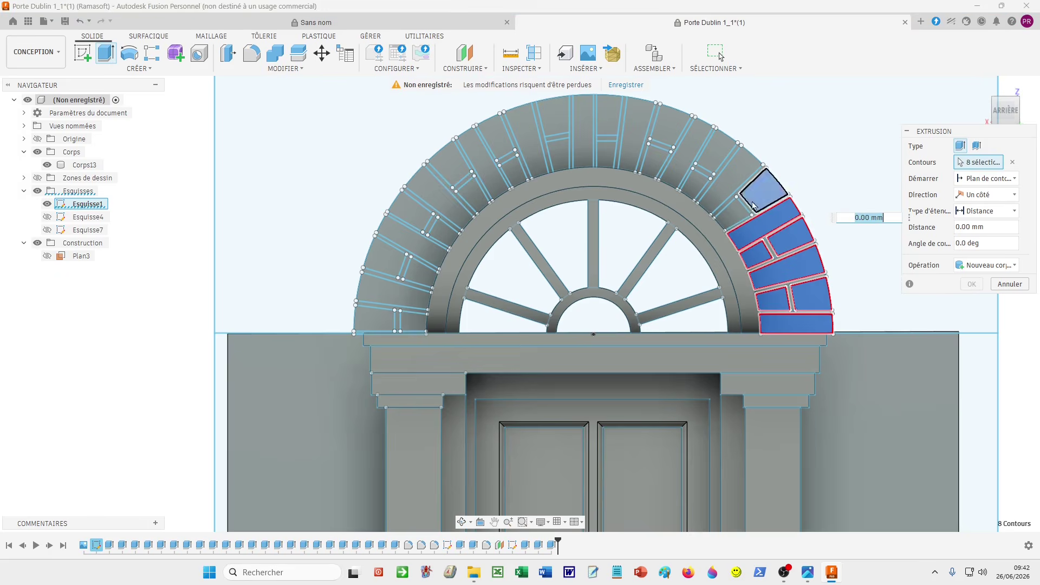
click(735, 208)
click(729, 167)
click(715, 149)
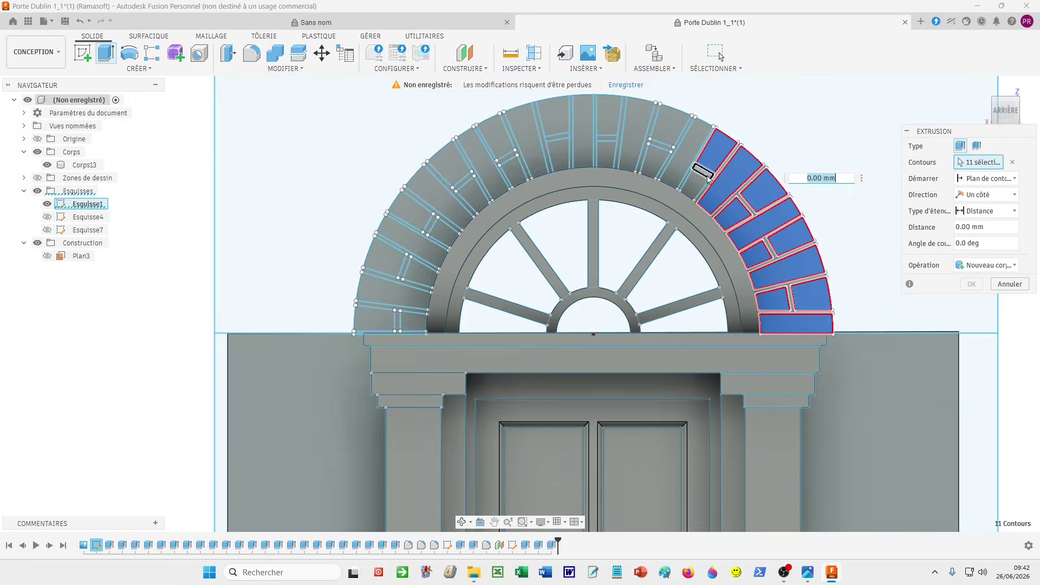
click(689, 185)
click(676, 154)
click(668, 142)
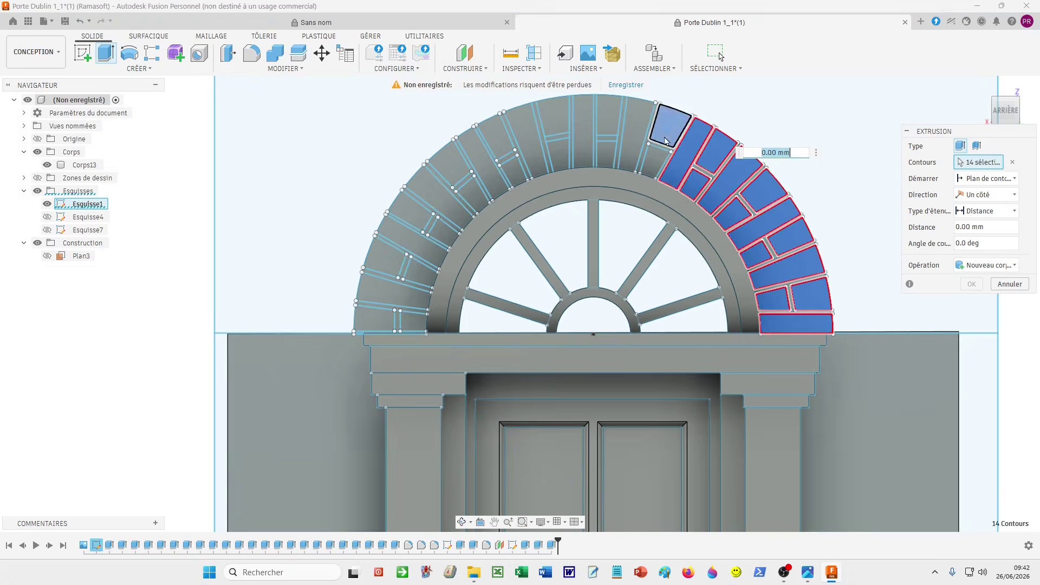
click(656, 158)
click(637, 133)
click(609, 115)
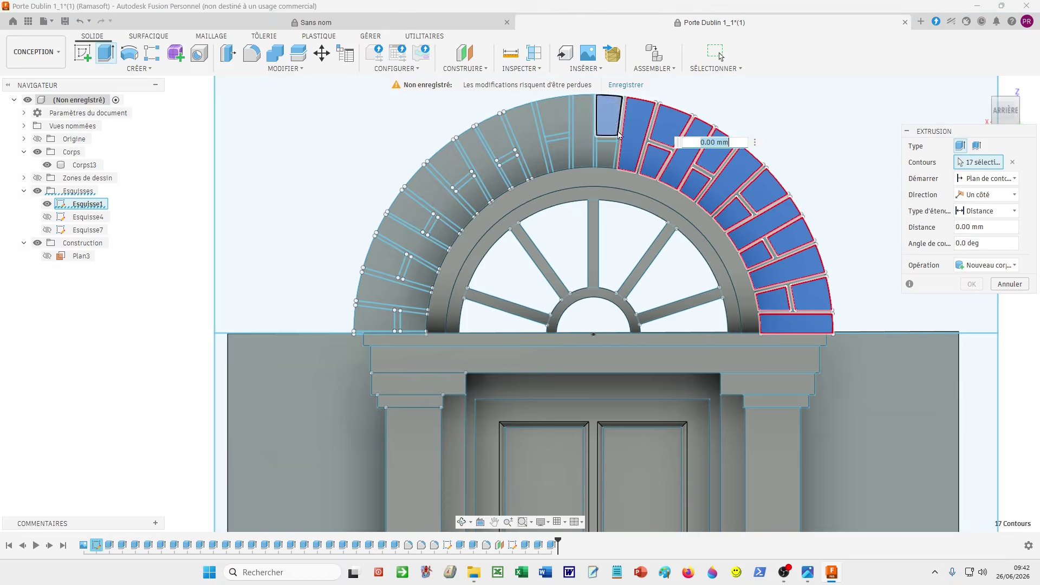
click(607, 153)
click(583, 130)
click(564, 122)
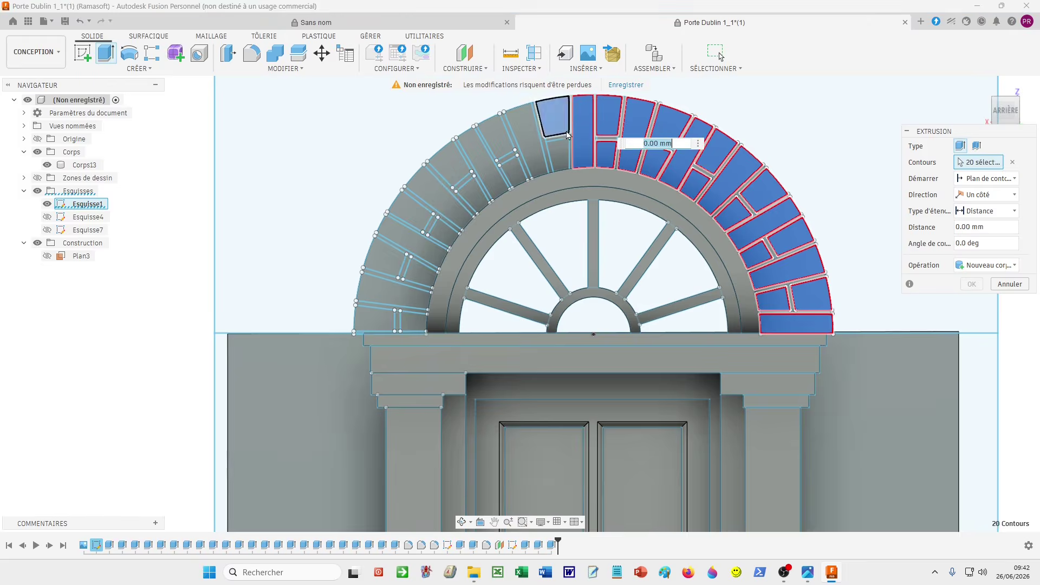
click(557, 154)
click(535, 145)
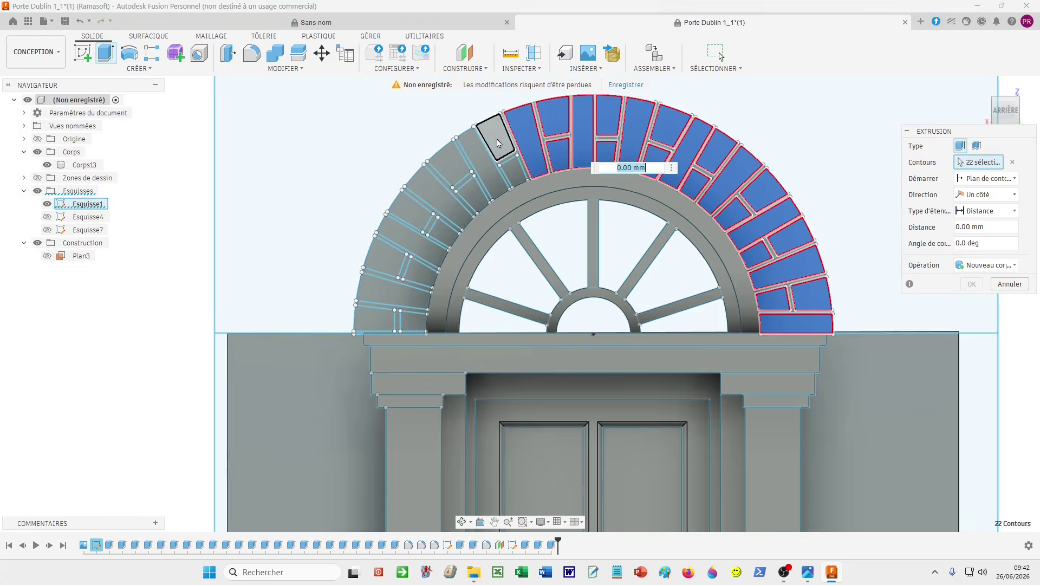
click(496, 138)
click(512, 169)
click(492, 181)
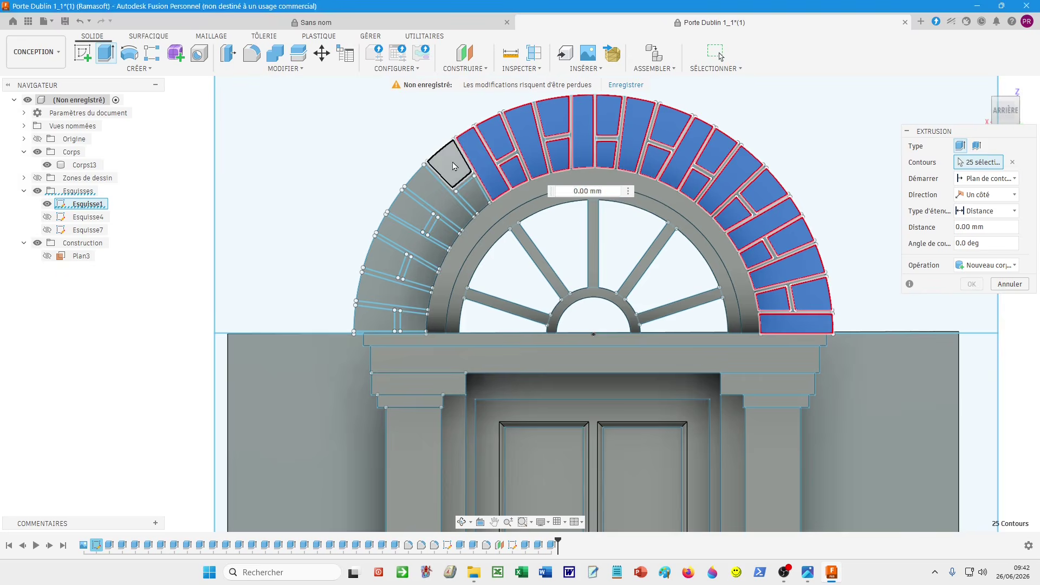
click(452, 163)
click(471, 194)
click(433, 197)
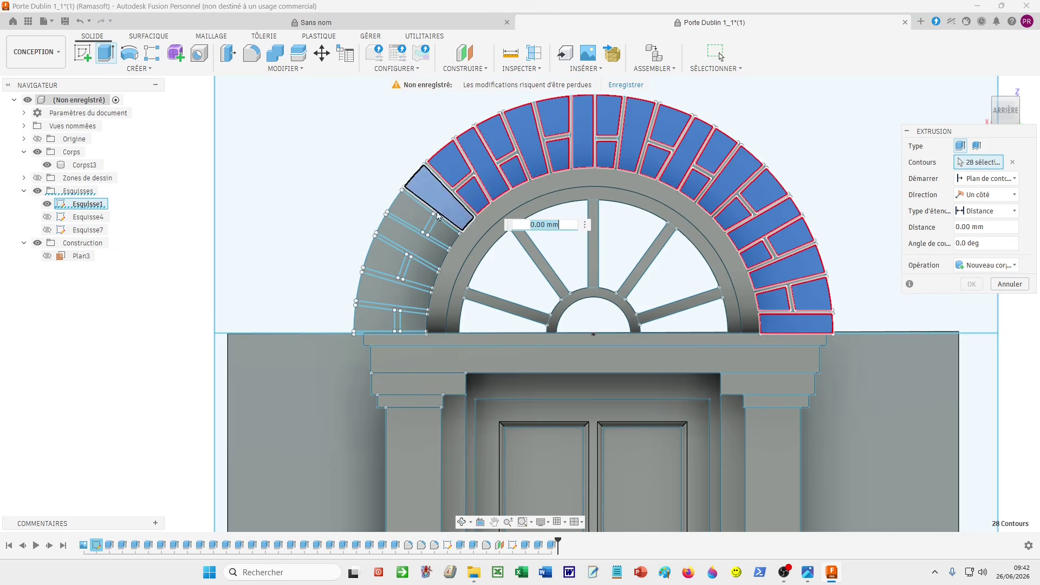
click(415, 208)
click(442, 230)
click(416, 244)
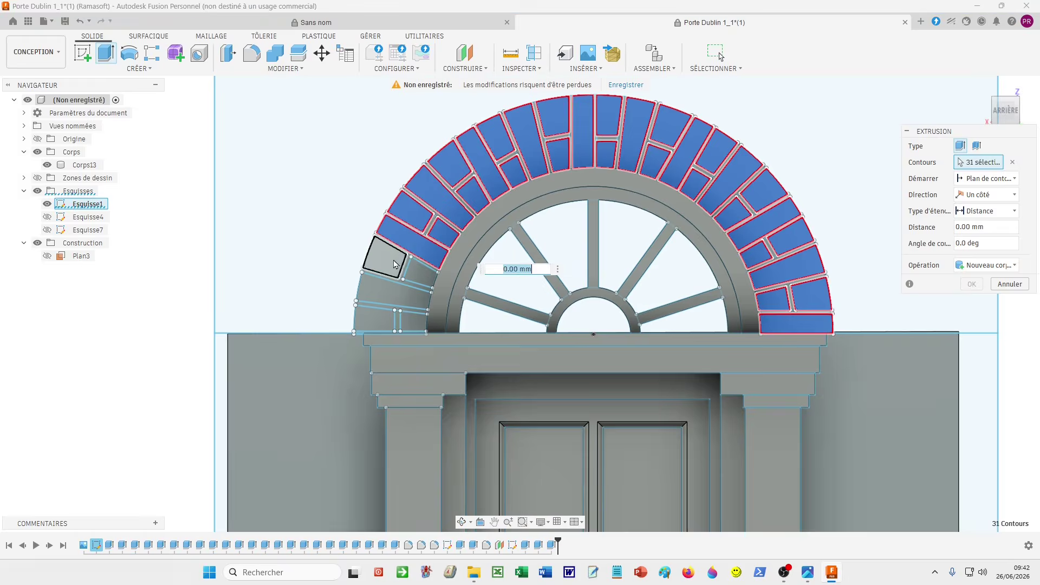
click(386, 258)
click(422, 273)
click(393, 291)
click(387, 330)
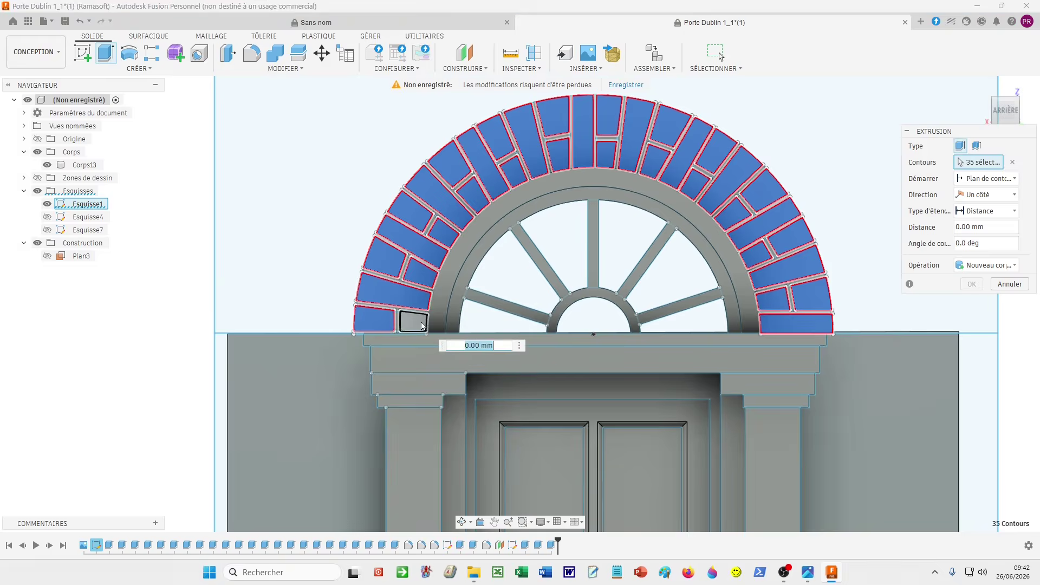
click(413, 321)
shift+middle_drag(367, 296, 399, 296)
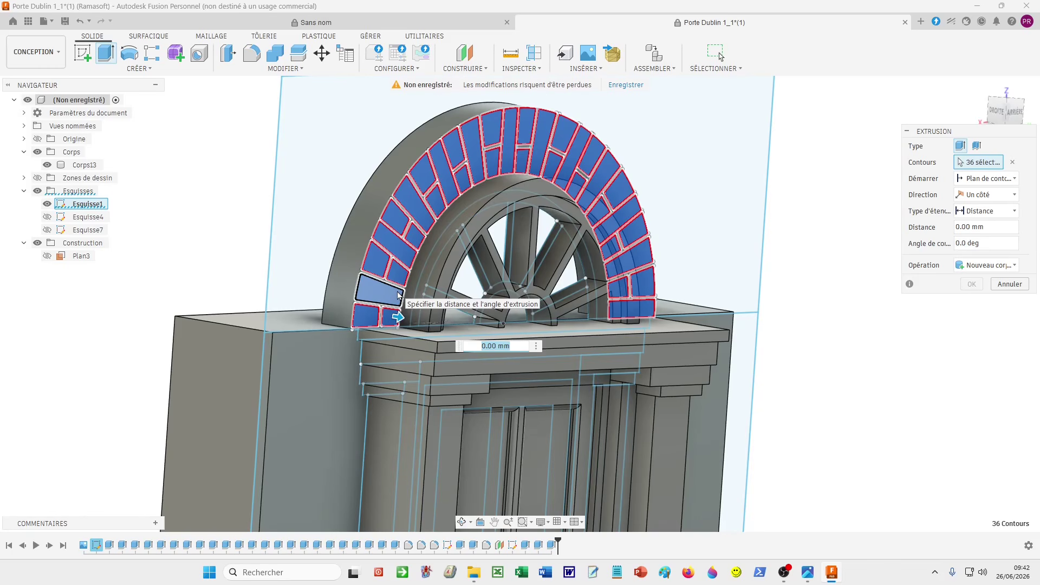
key(Return)
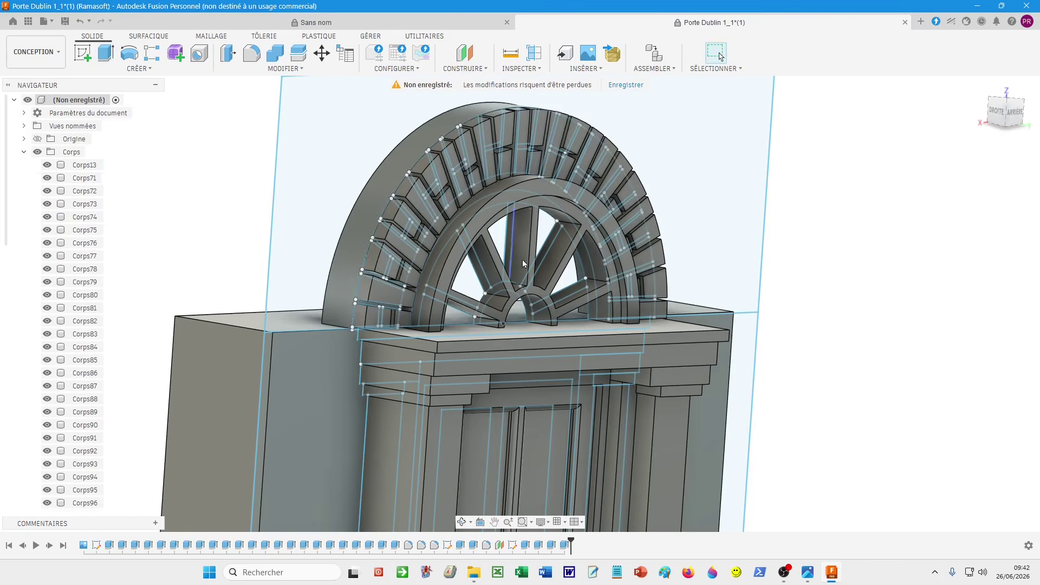
- Edit the 2 mm brick extrusion so its operation is Join instead of New Body
shift+middle_drag(763, 243, 718, 237)
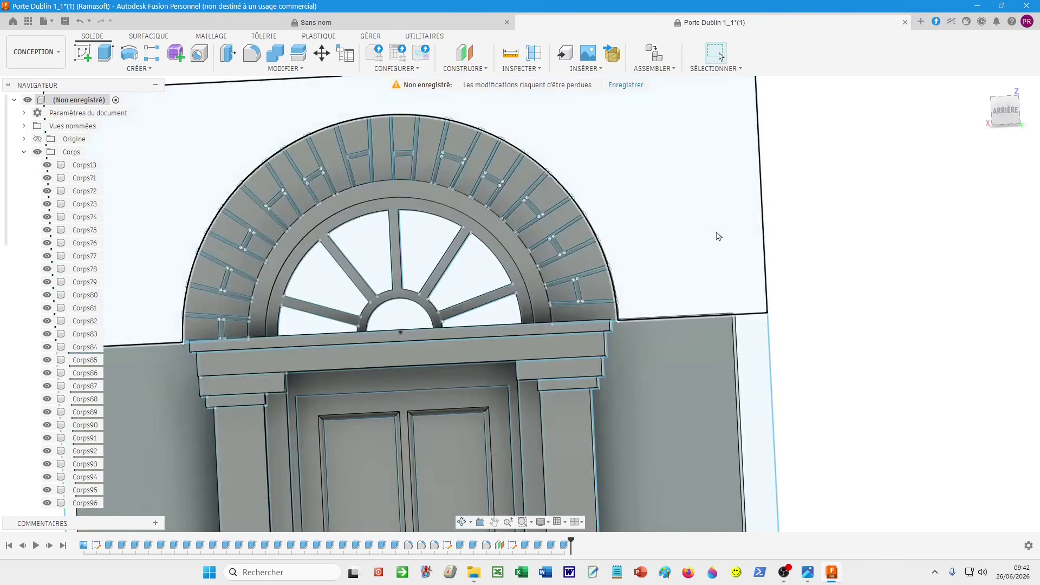
shift+middle_drag(609, 242, 759, 314)
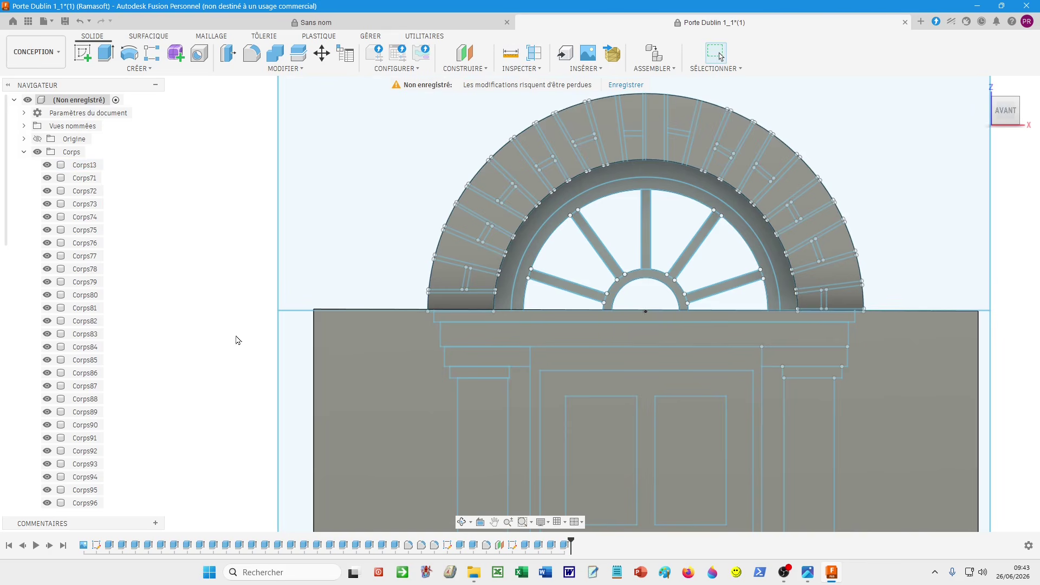
shift+middle_drag(236, 340, 726, 301)
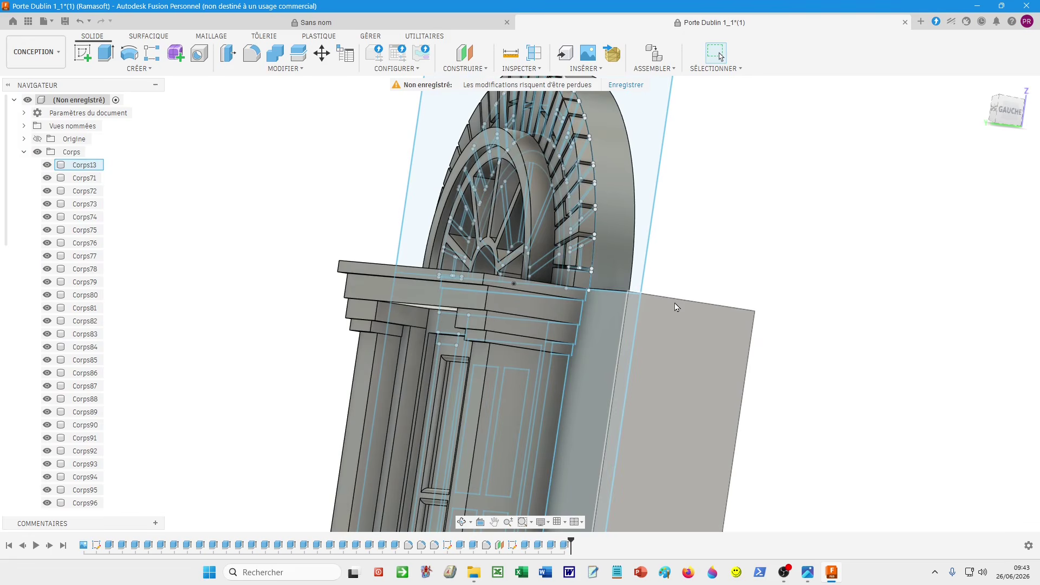
right_click(564, 546)
click(621, 430)
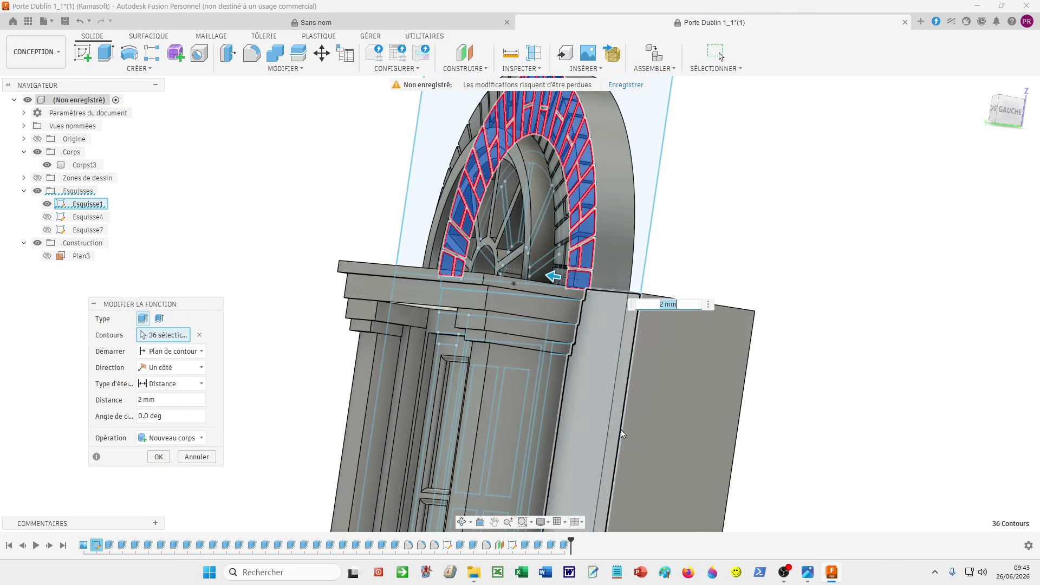
click(201, 439)
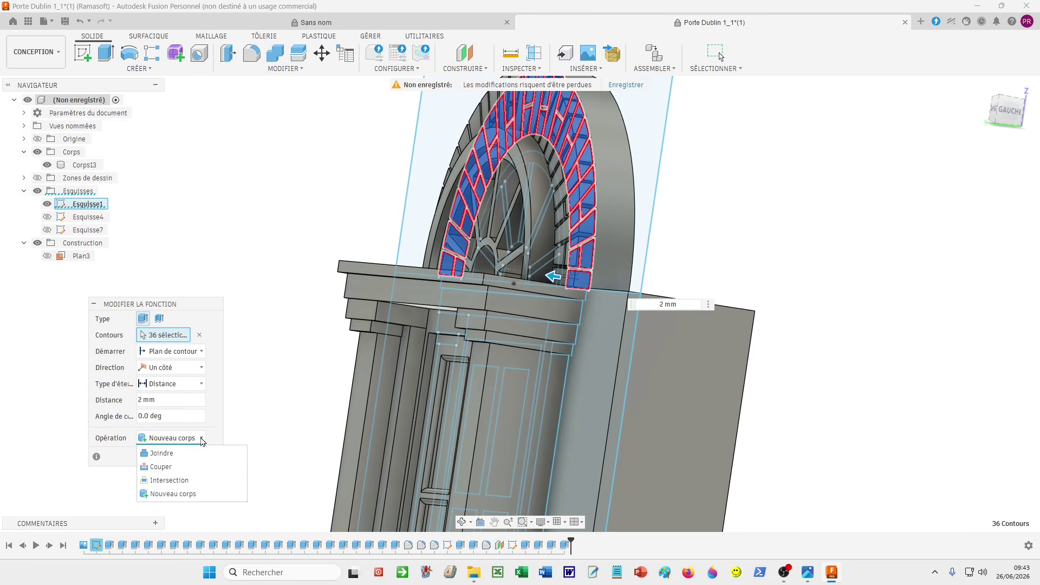
click(171, 455)
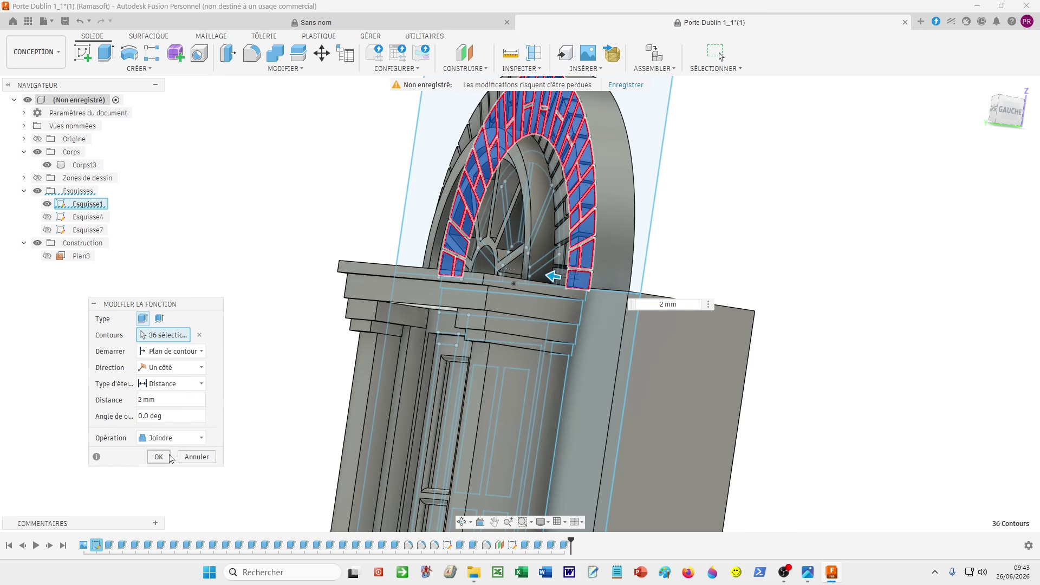
click(169, 457)
click(64, 169)
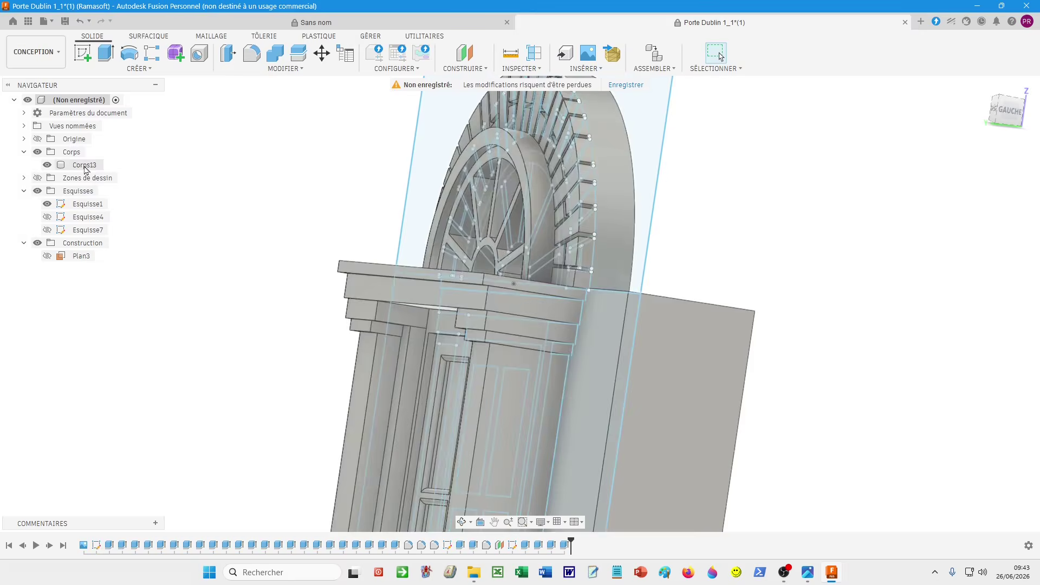
- Hide Esquisse1 and extrude the back face of the fanlight frame flush with the back of the brick arch
scroll(790, 301, up, 5)
scroll(380, 261, down, 4)
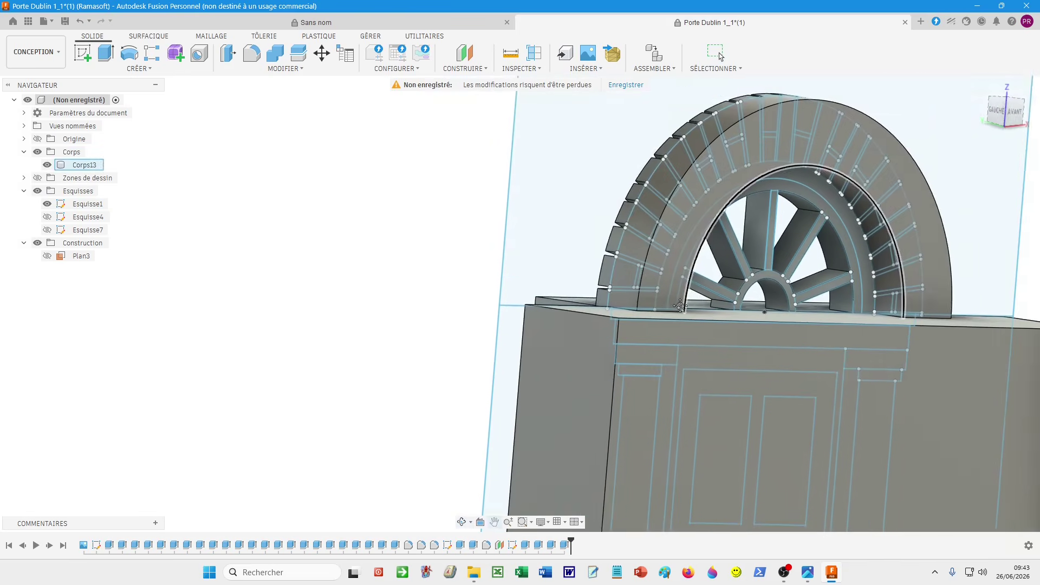
click(47, 204)
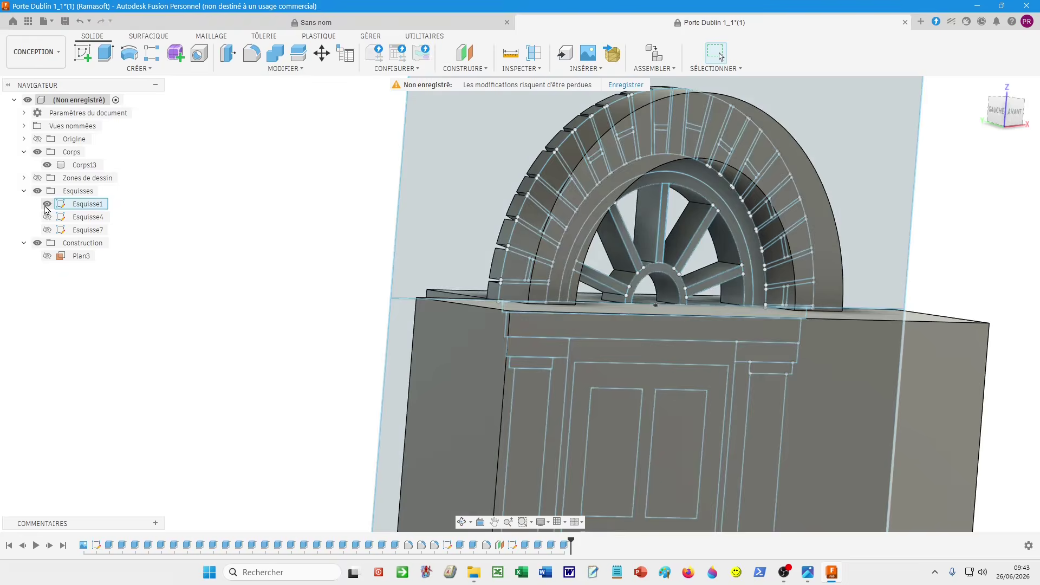
scroll(783, 269, up, 5)
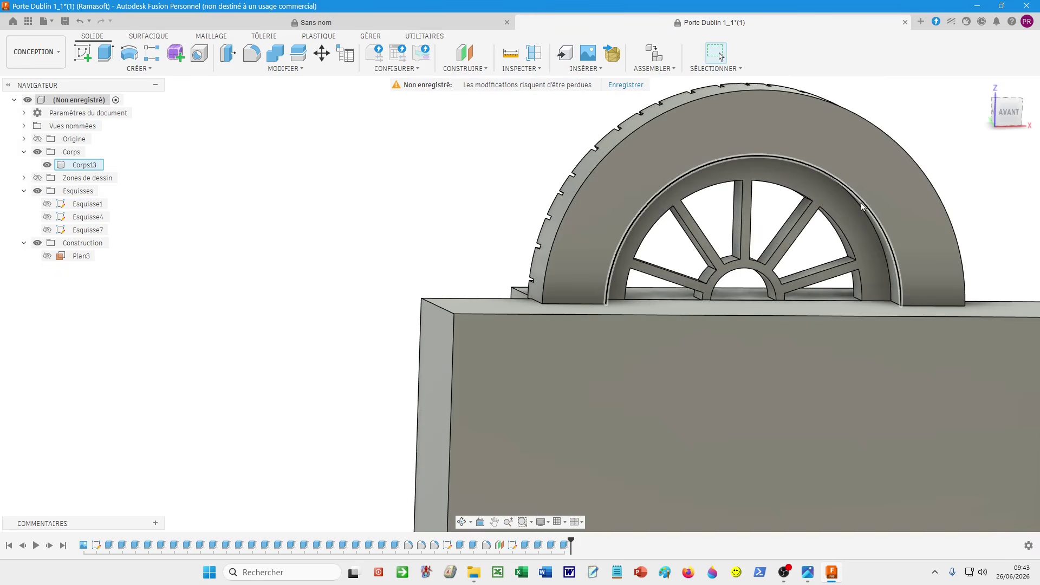
click(839, 196)
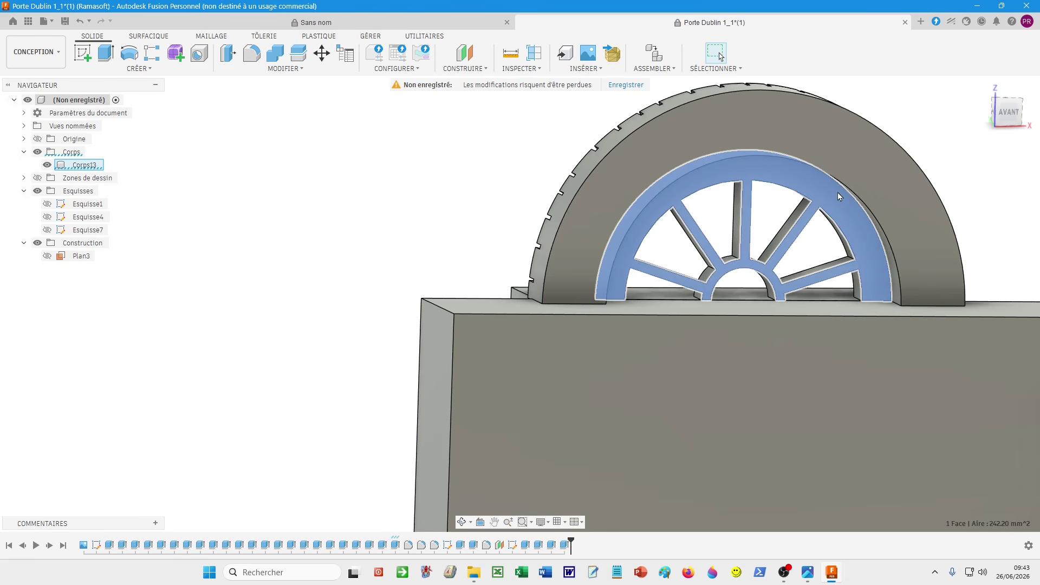
key(e)
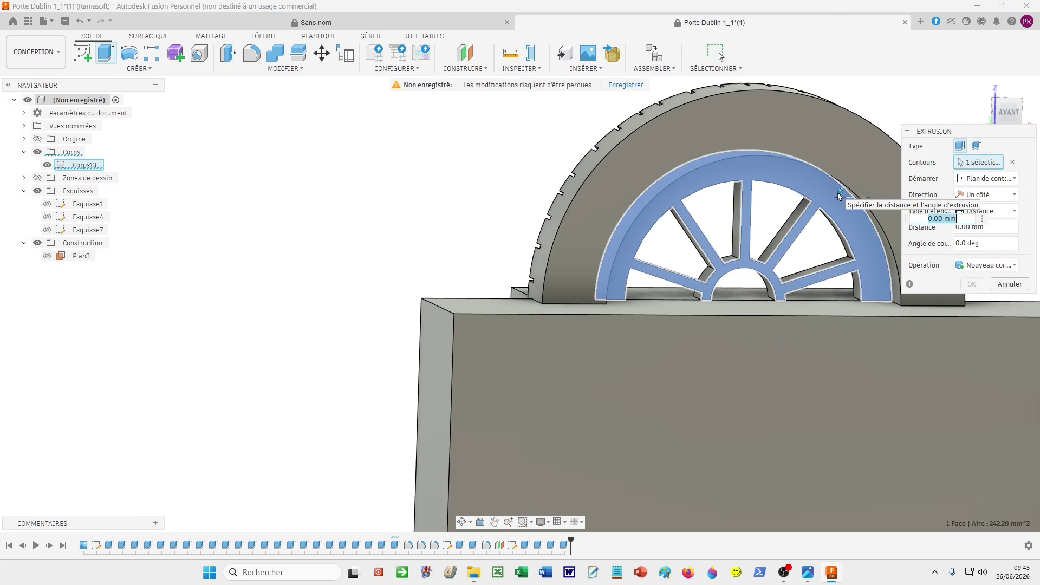
shift+middle_drag(835, 204, 594, 200)
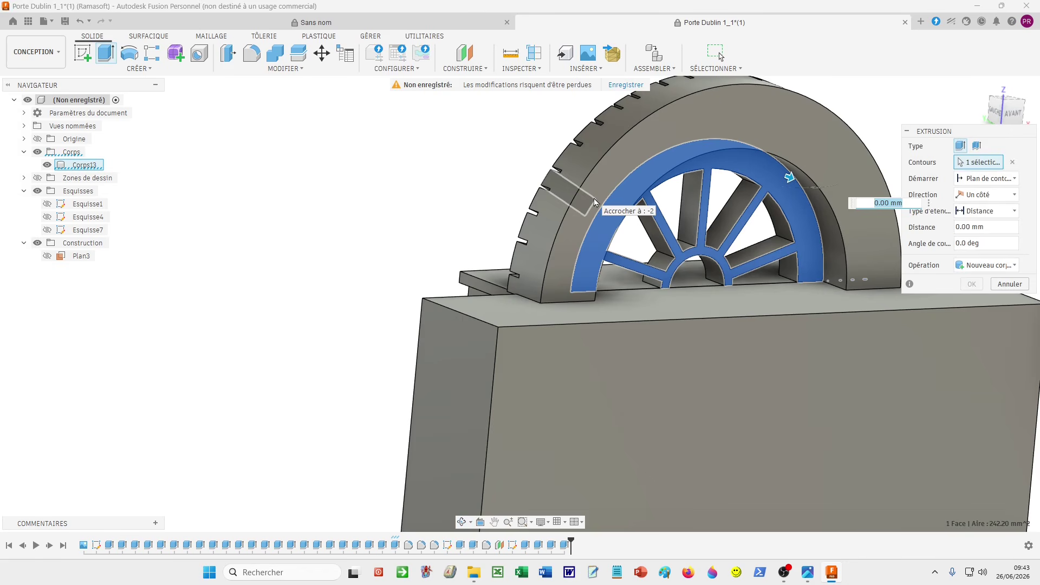
text(-2)
key(Return)
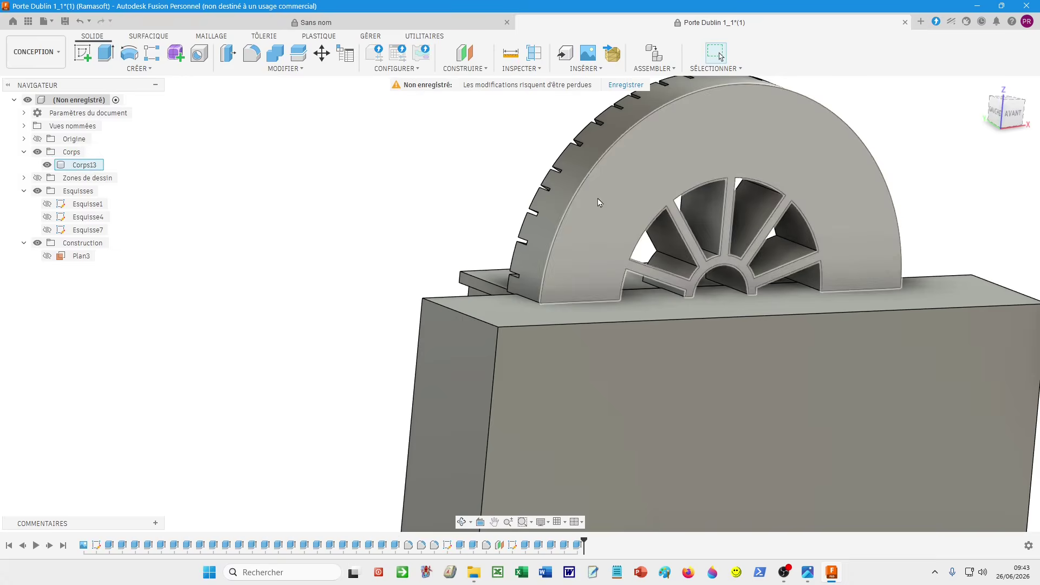
- Start an extrusion in the back view and select the five mortar joint faces on the right half of the brick arch
shift+middle_drag(578, 186, 787, 162)
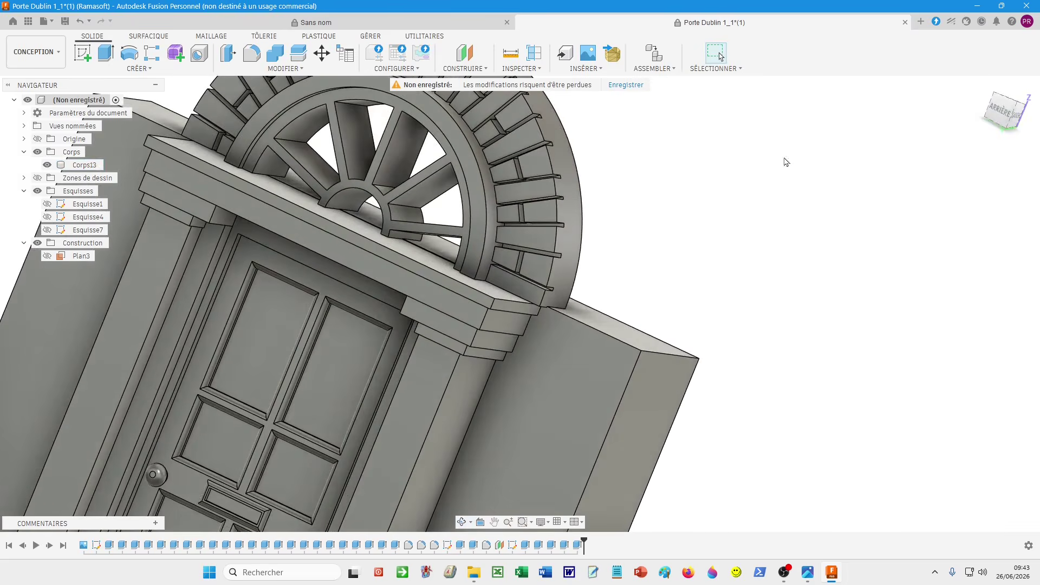
click(996, 118)
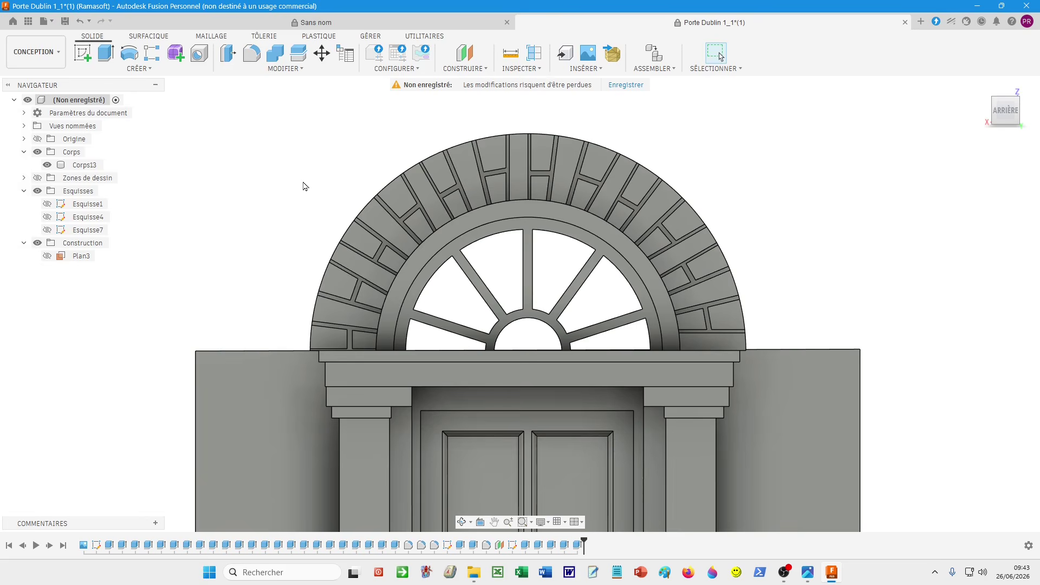
key(e)
scroll(340, 186, up, 1)
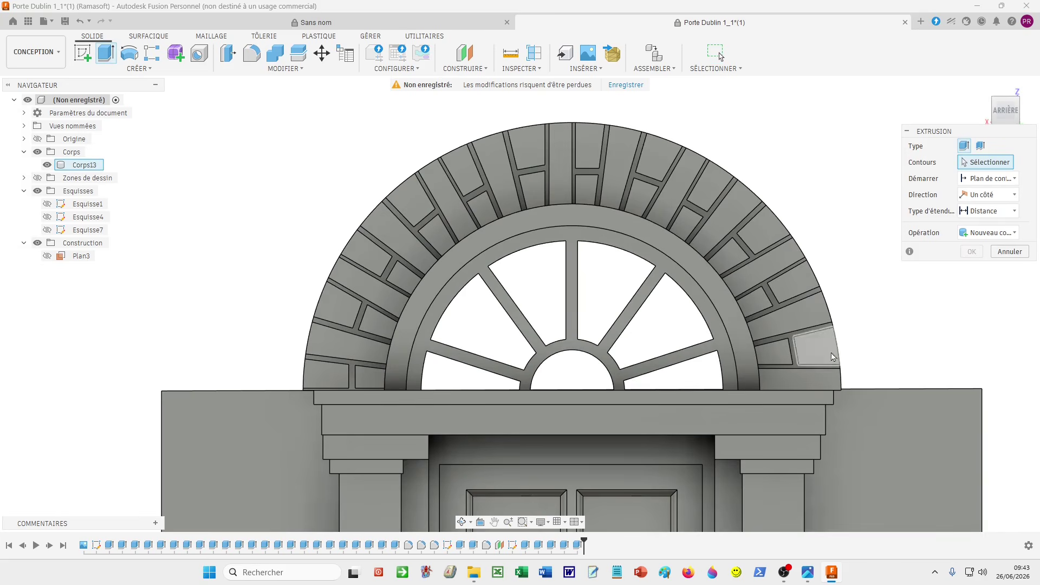
scroll(803, 371, up, 1)
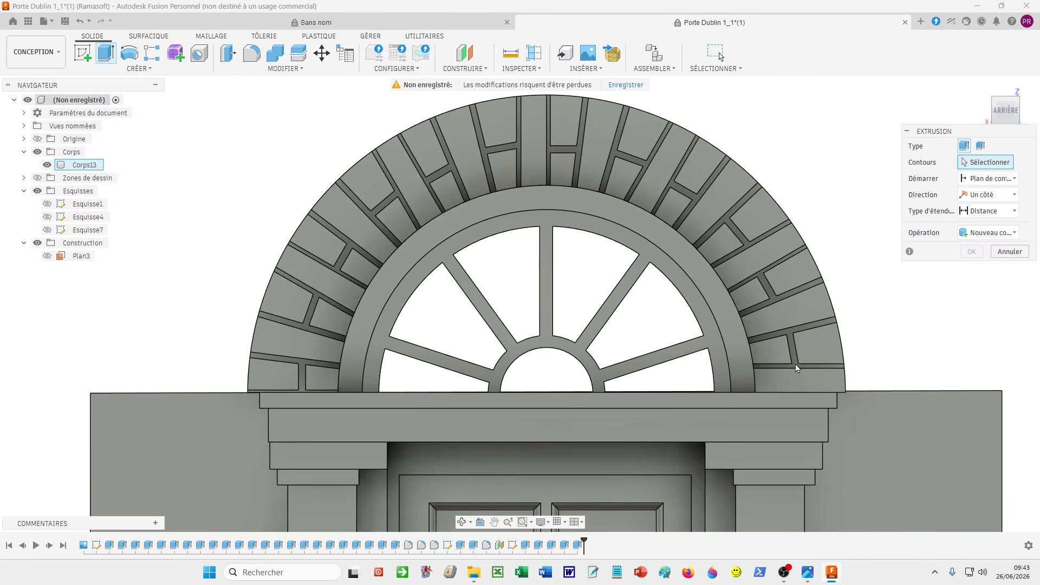
scroll(794, 356, up, 1)
scroll(796, 358, up, 1)
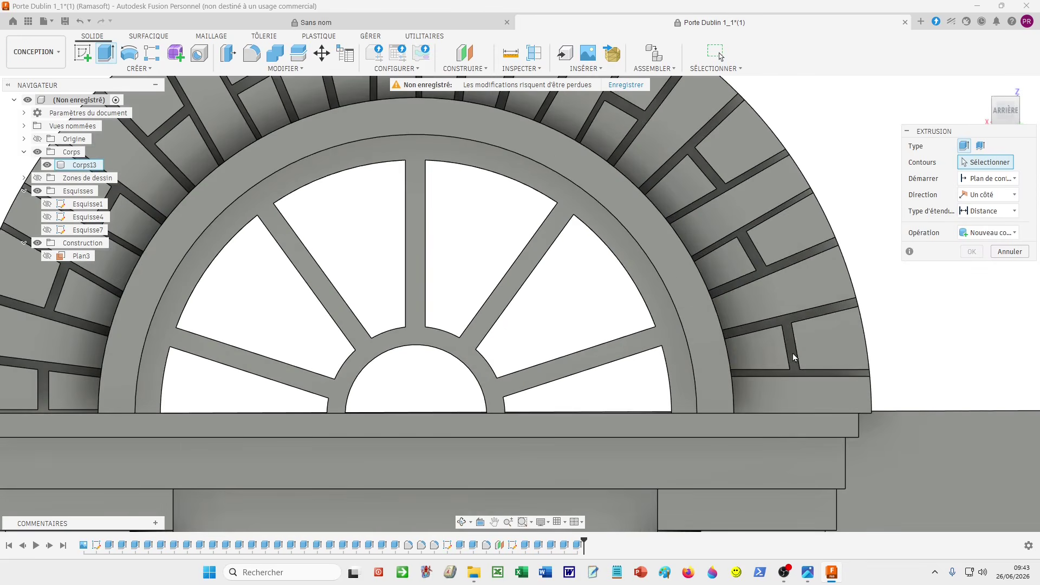
click(792, 353)
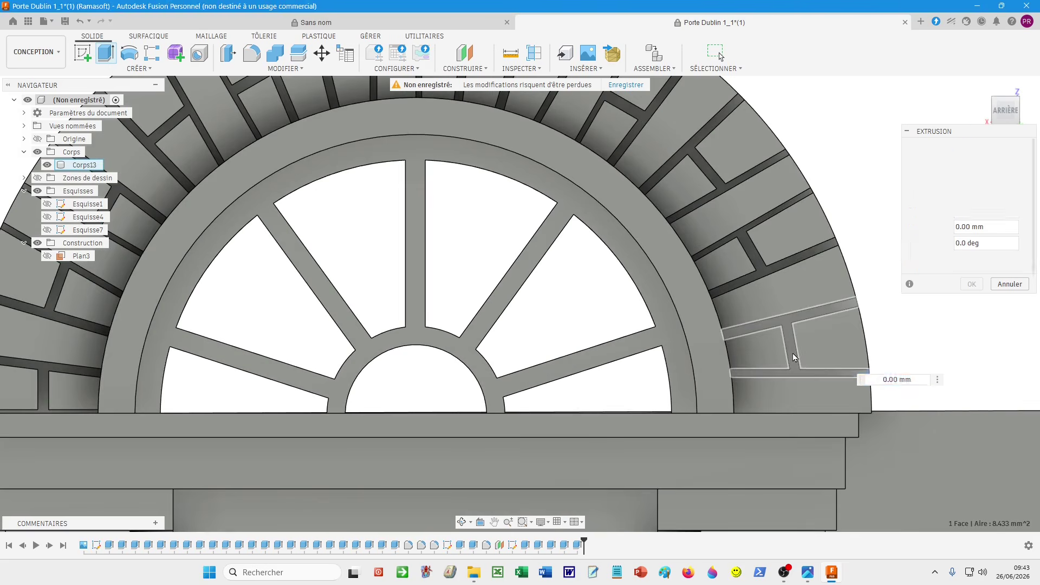
click(760, 273)
click(717, 182)
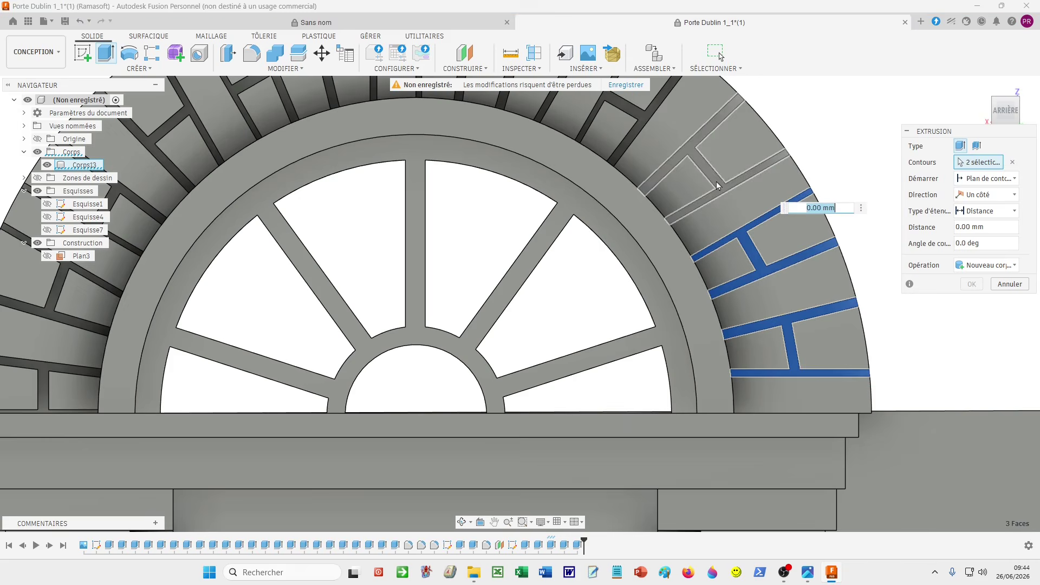
click(637, 117)
middle_drag(636, 116, 764, 175)
click(764, 176)
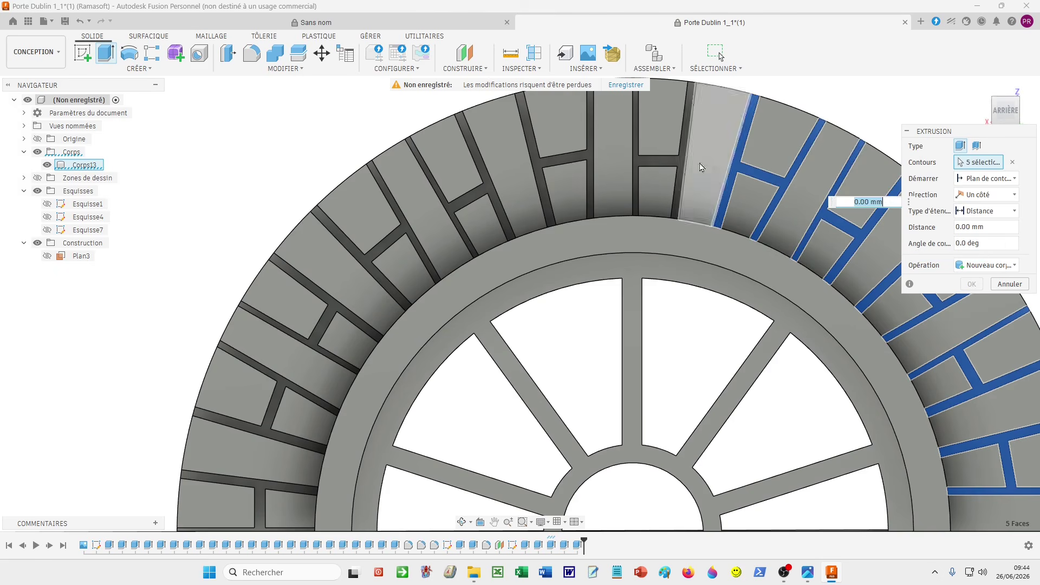
- Add the seven remaining mortar joint faces, from the crown down the left half of the arch, to the extrusion
click(669, 161)
click(569, 159)
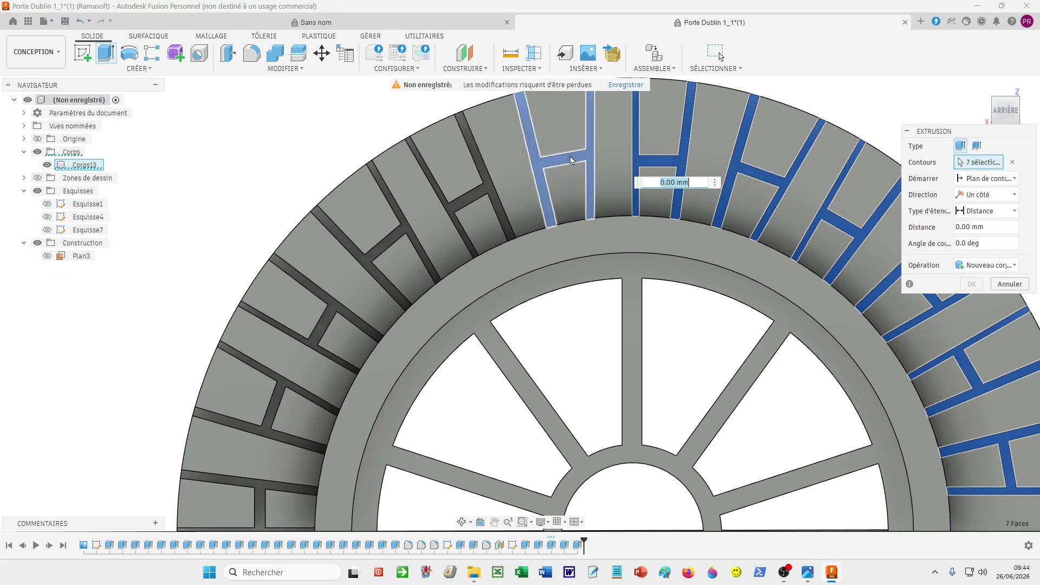
click(479, 192)
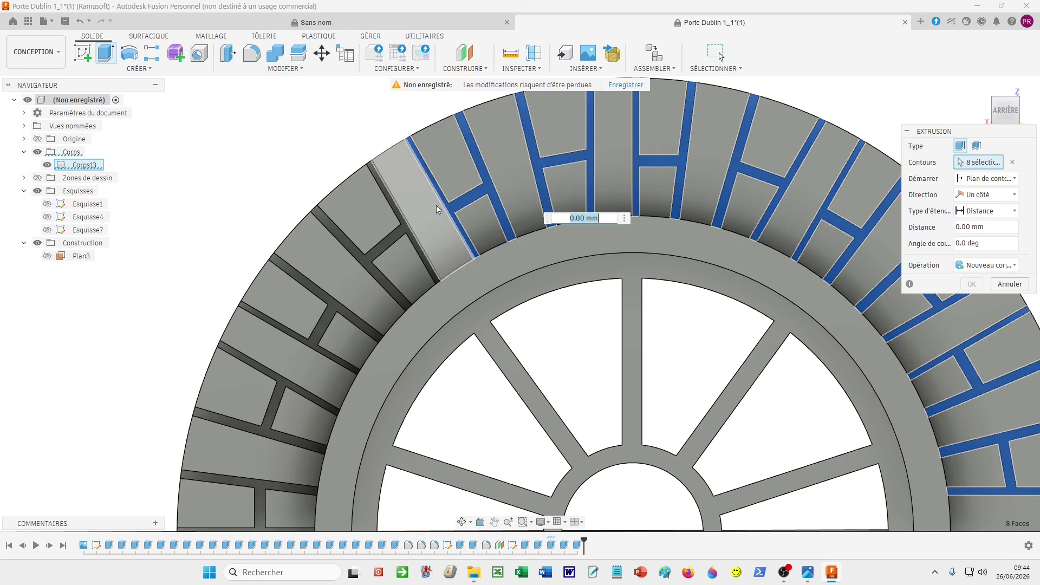
click(394, 241)
scroll(412, 233, down, 3)
scroll(458, 227, up, 3)
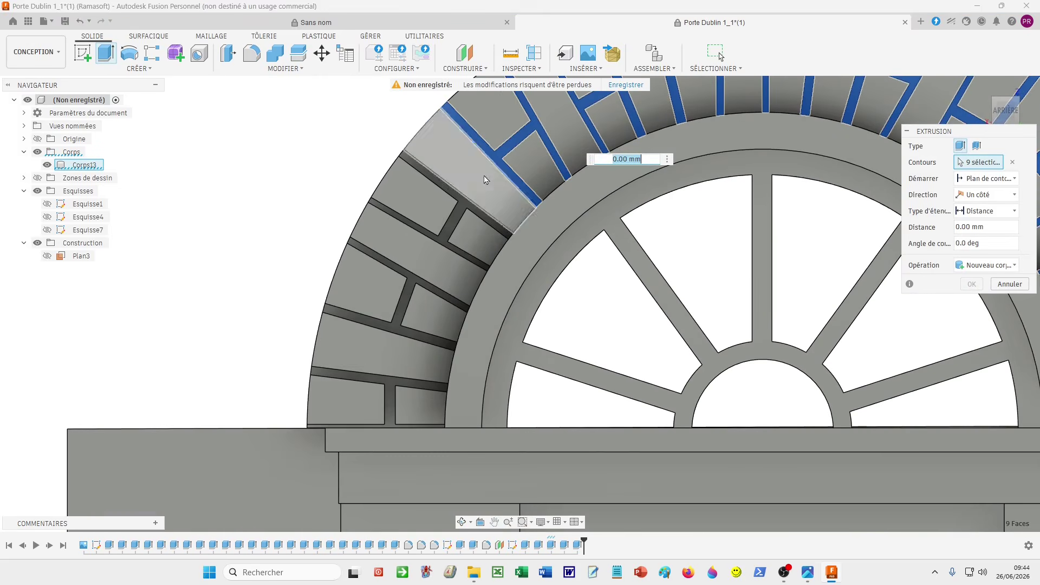
click(455, 225)
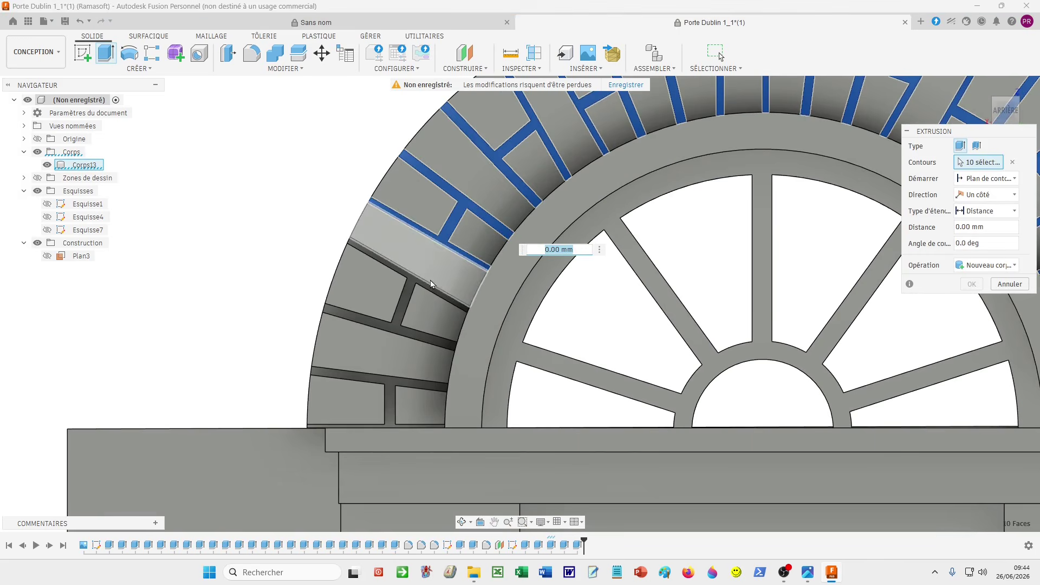
click(405, 301)
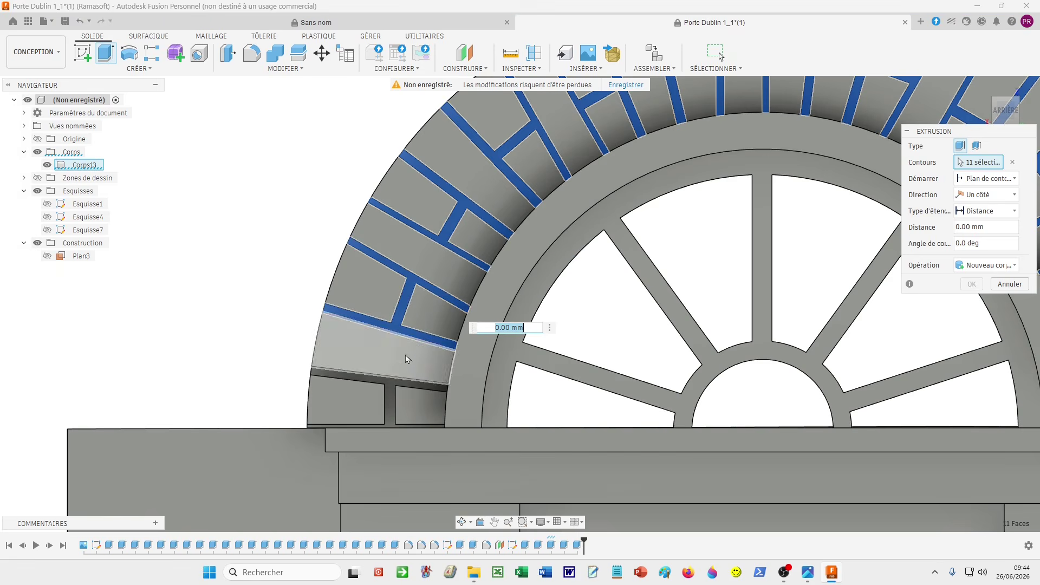
click(394, 386)
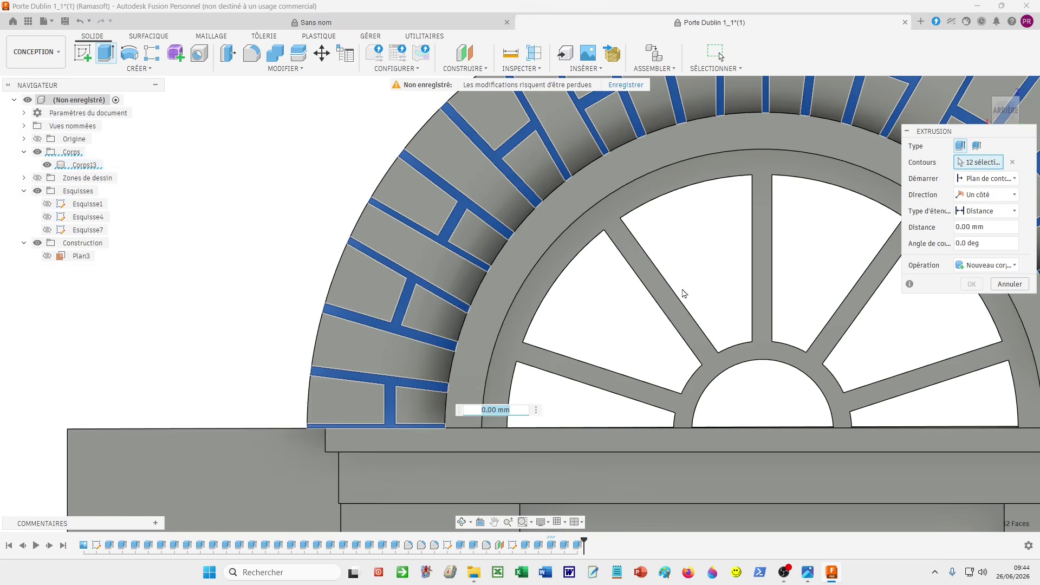
- Extrude the 12 selected mortar joint faces by -4 mm with the Cut operation
middle_drag(303, 238, 110, 297)
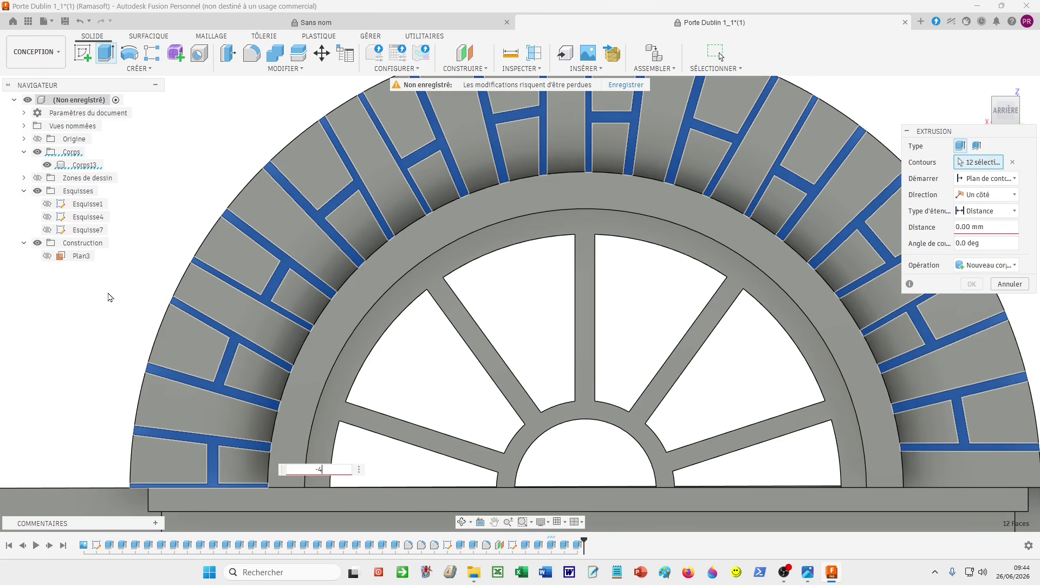
shift+middle_drag(142, 273, 956, 276)
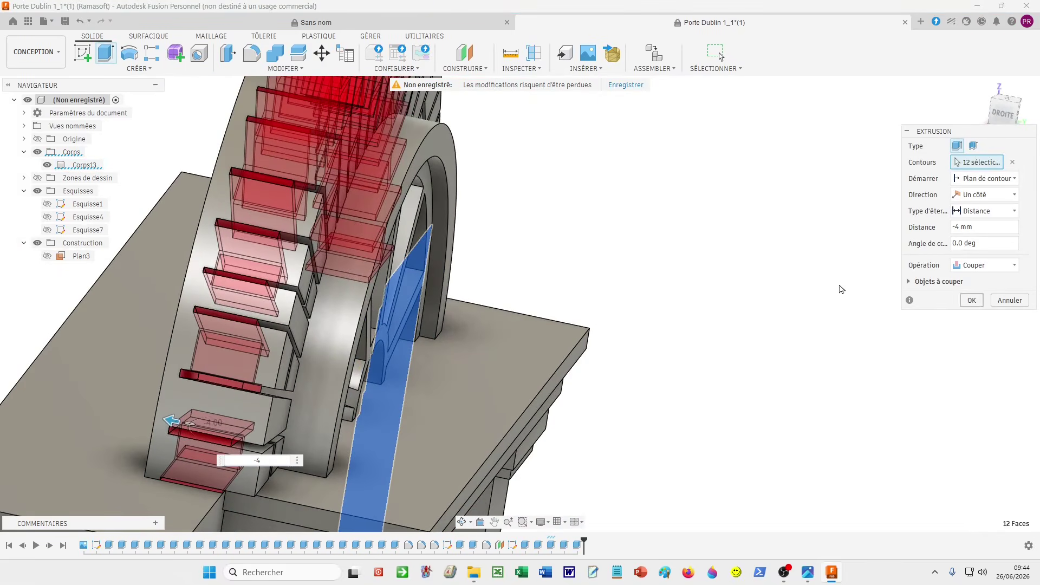
key(Return)
shift+middle_drag(705, 302, 656, 270)
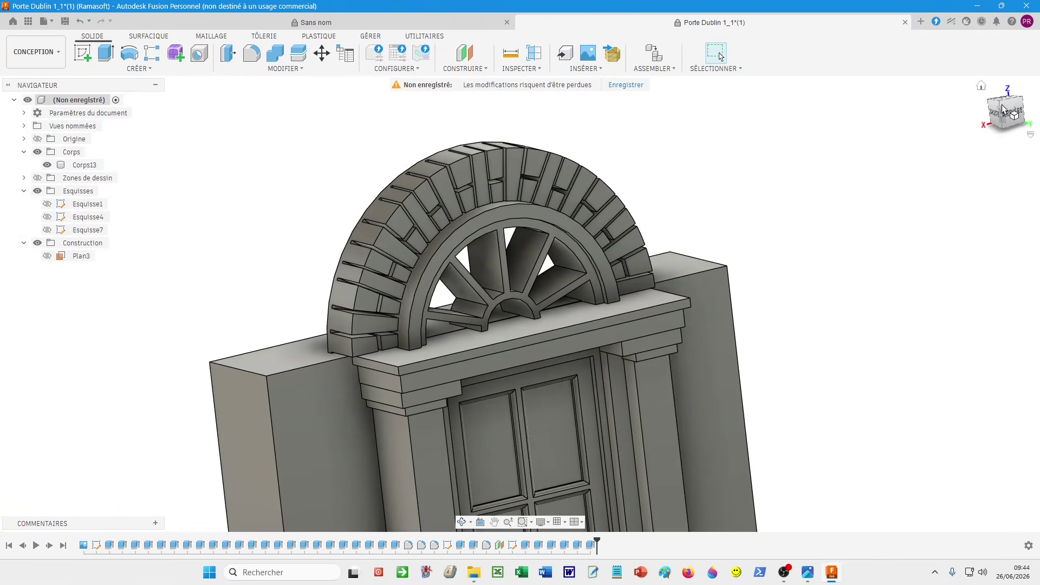
- Start a sketch on the wall face beside the door on the ivy side, in the back view, and show the reference canvas
click(1015, 116)
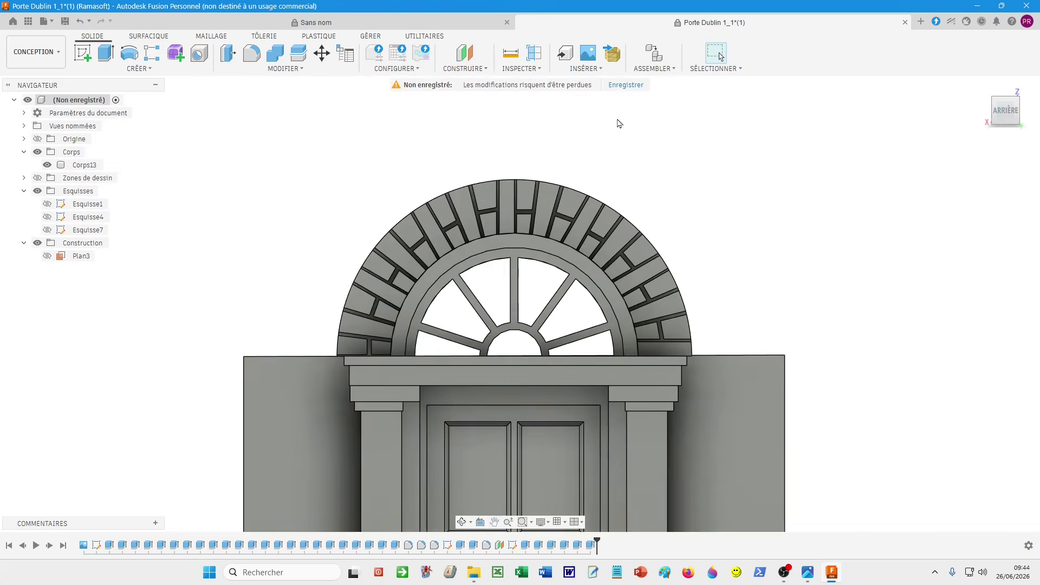
scroll(854, 281, up, 2)
scroll(840, 255, down, 3)
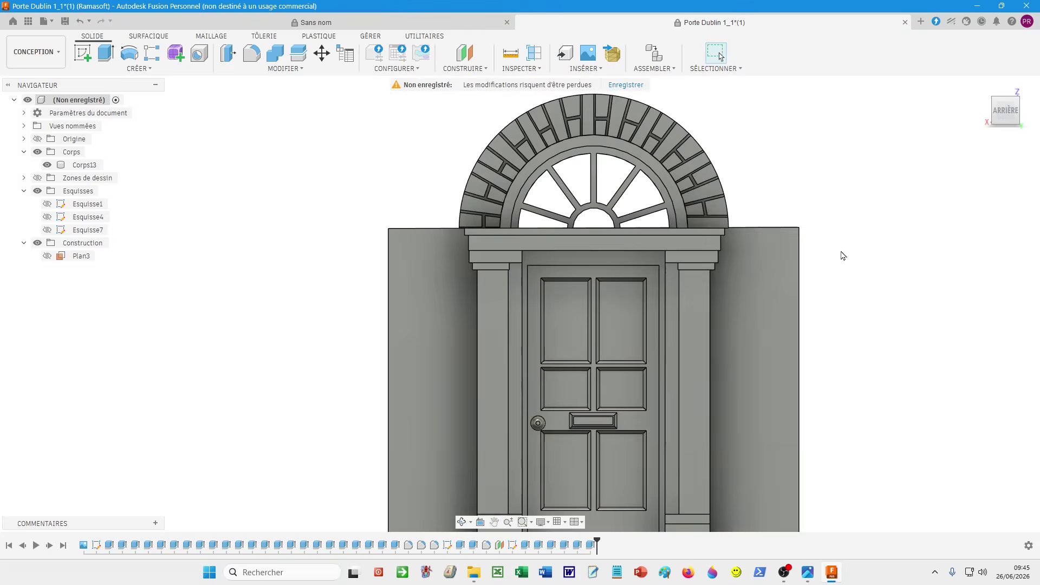
scroll(856, 290, down, 3)
middle_drag(857, 290, 701, 235)
scroll(701, 239, up, 3)
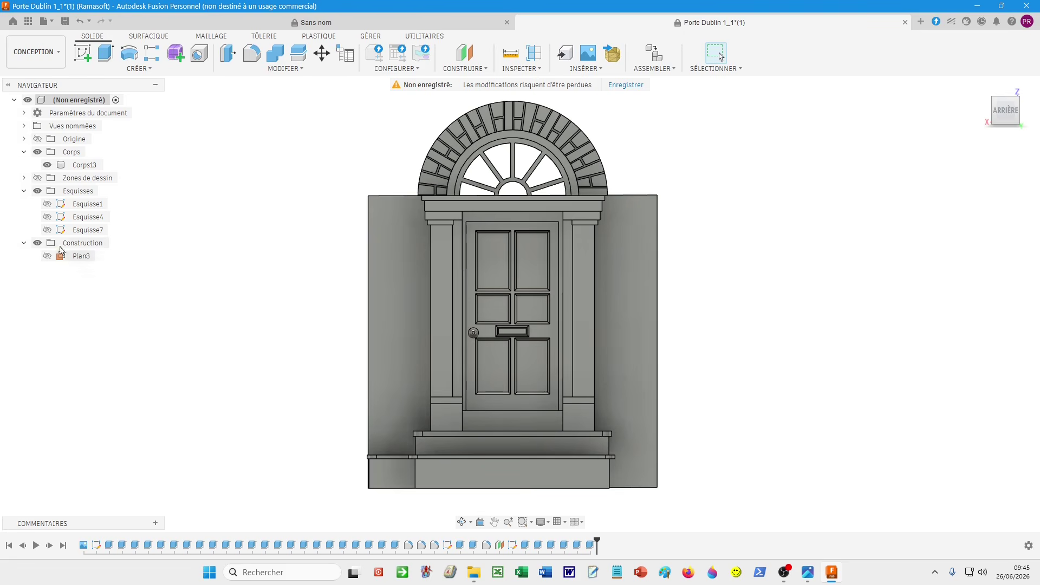
click(83, 55)
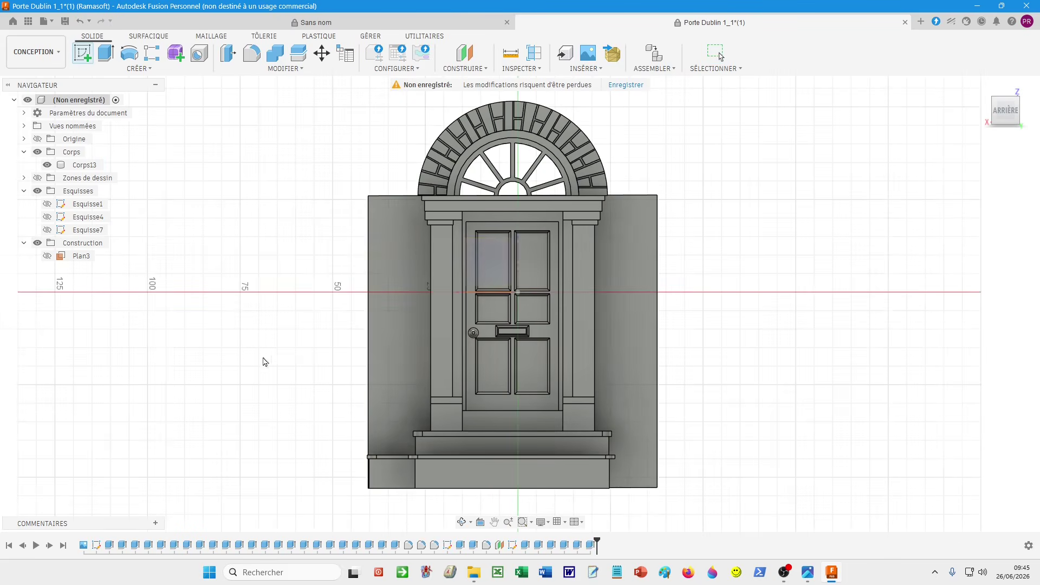
click(619, 388)
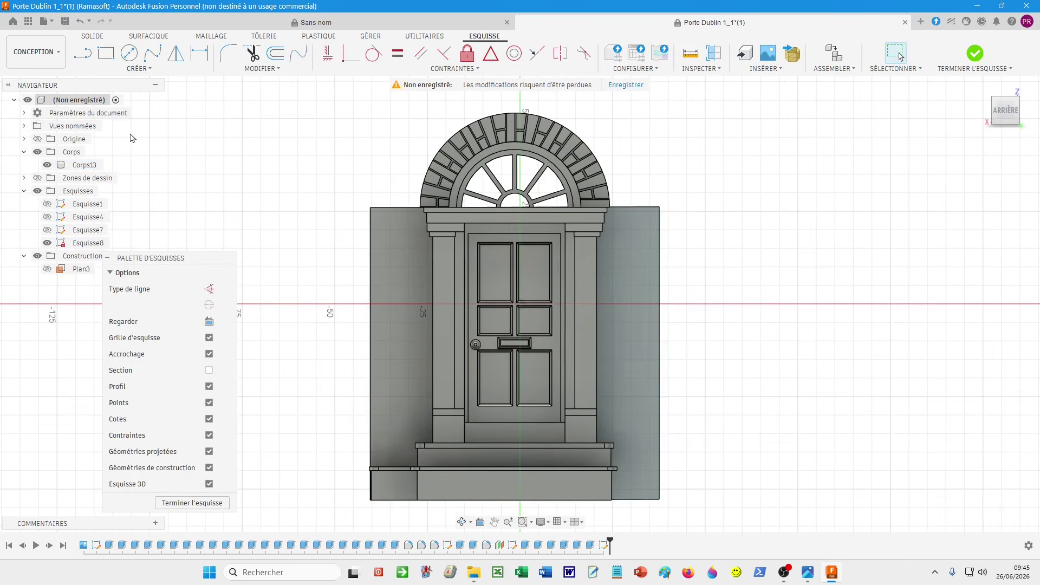
click(37, 179)
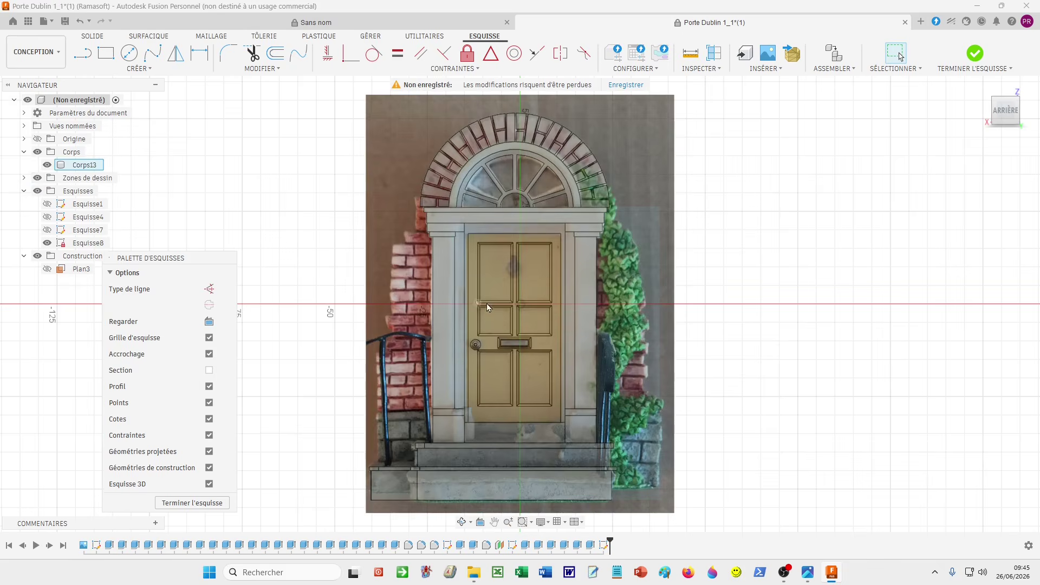
- Sketch a rectangle about 15.3 by 7.8 mm beside the bottom step, starting at the step's lower outer corner
scroll(530, 306, up, 5)
middle_drag(532, 266, 525, 159)
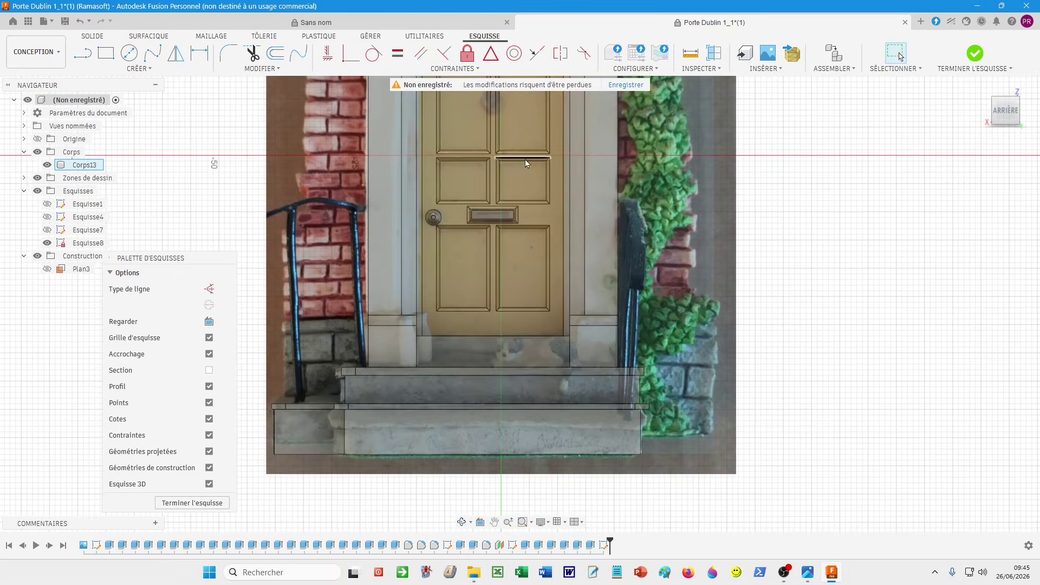
scroll(525, 159, up, 2)
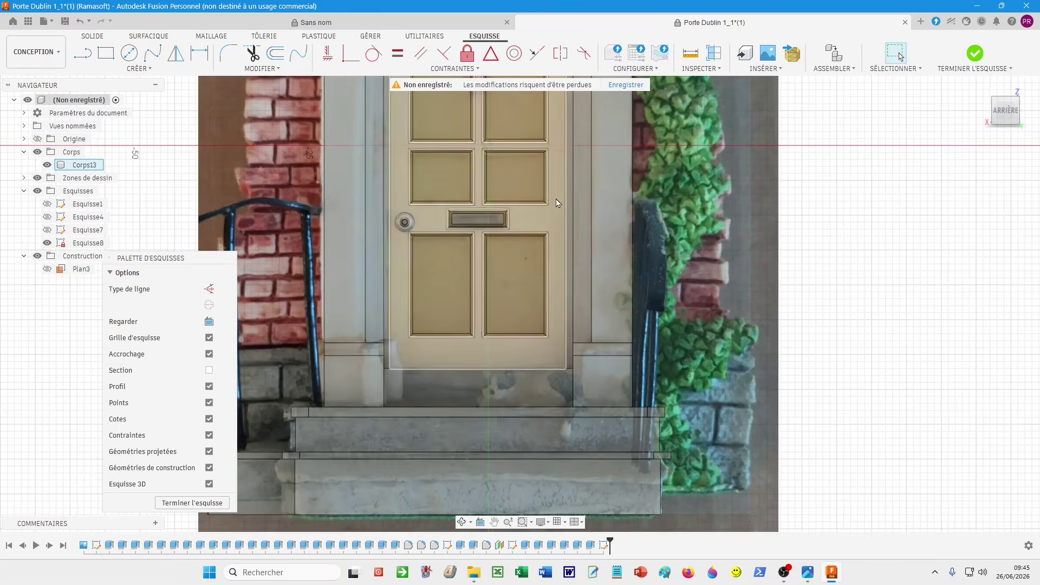
click(108, 53)
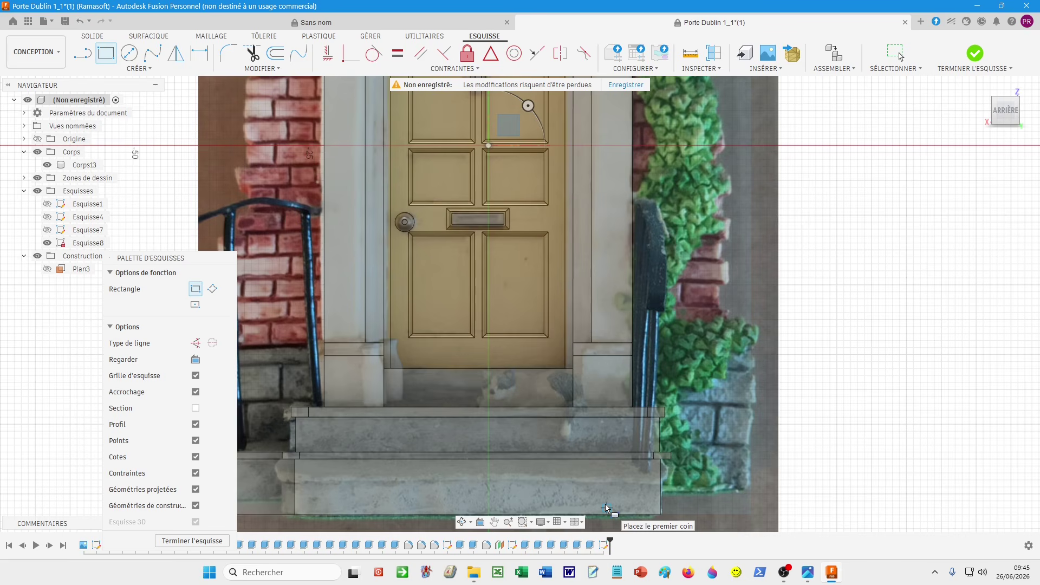
click(661, 513)
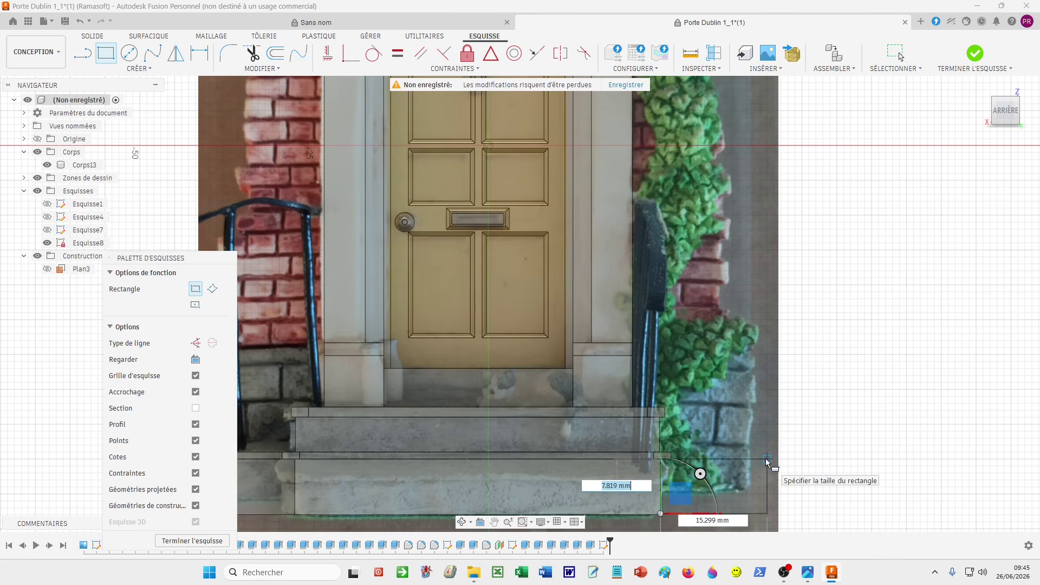
click(767, 461)
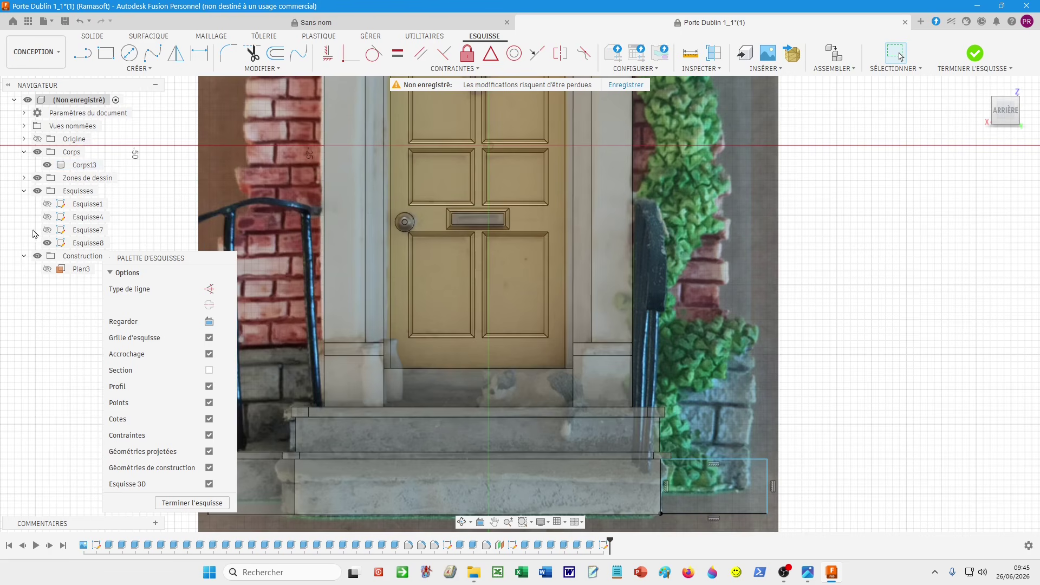
click(37, 179)
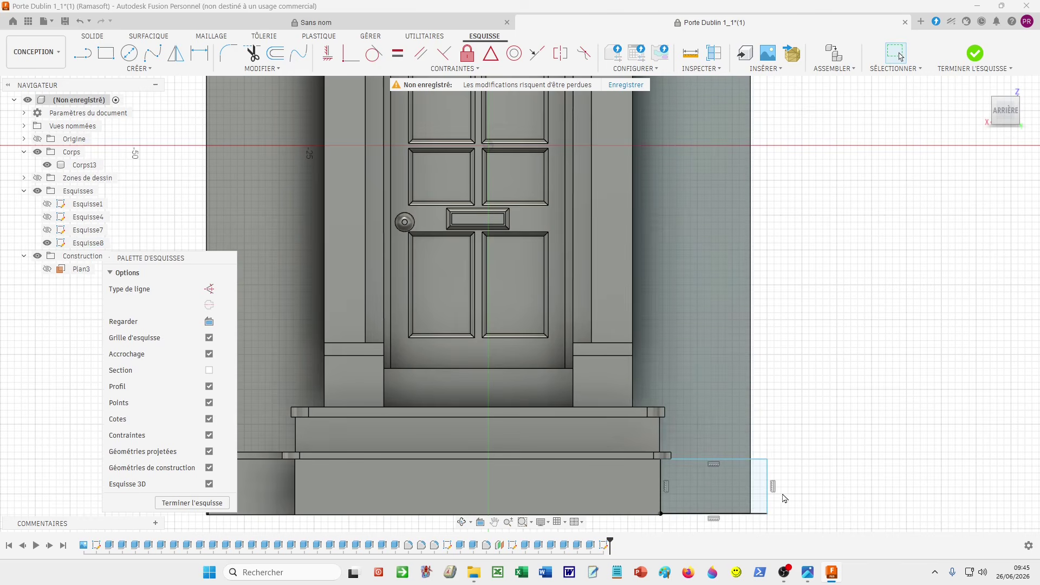
click(711, 462)
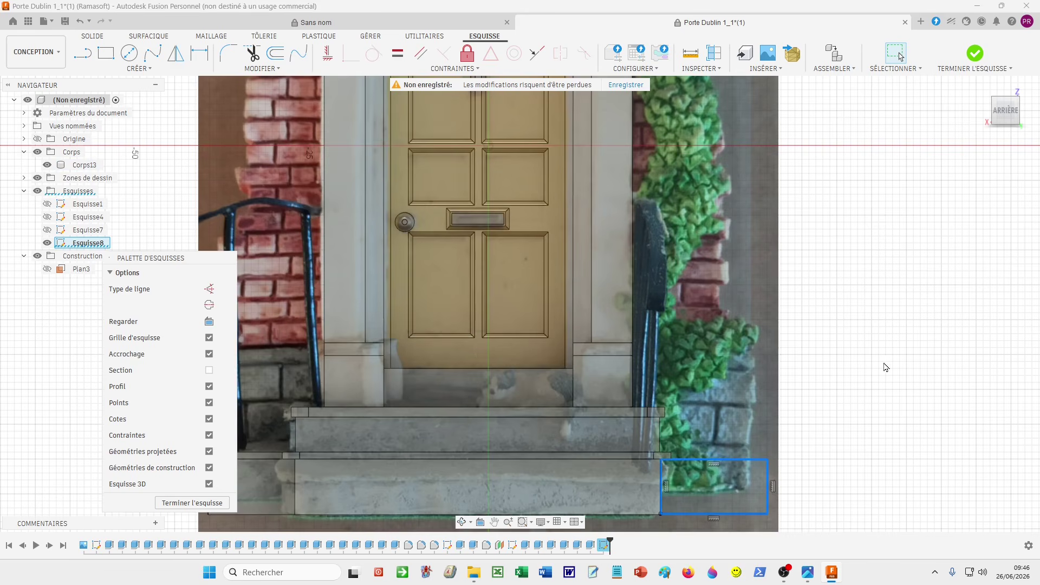
- Stack two more rectangles above it: one about 15.4 by 7.5 mm beside the upper step, one about 19.3 mm wide beside the pilaster base
click(100, 61)
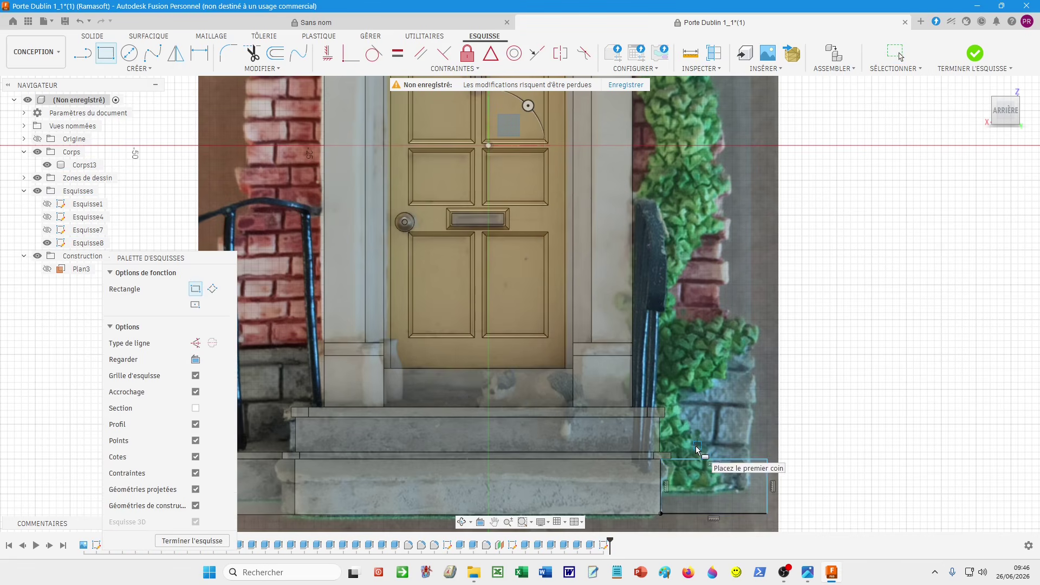
click(767, 459)
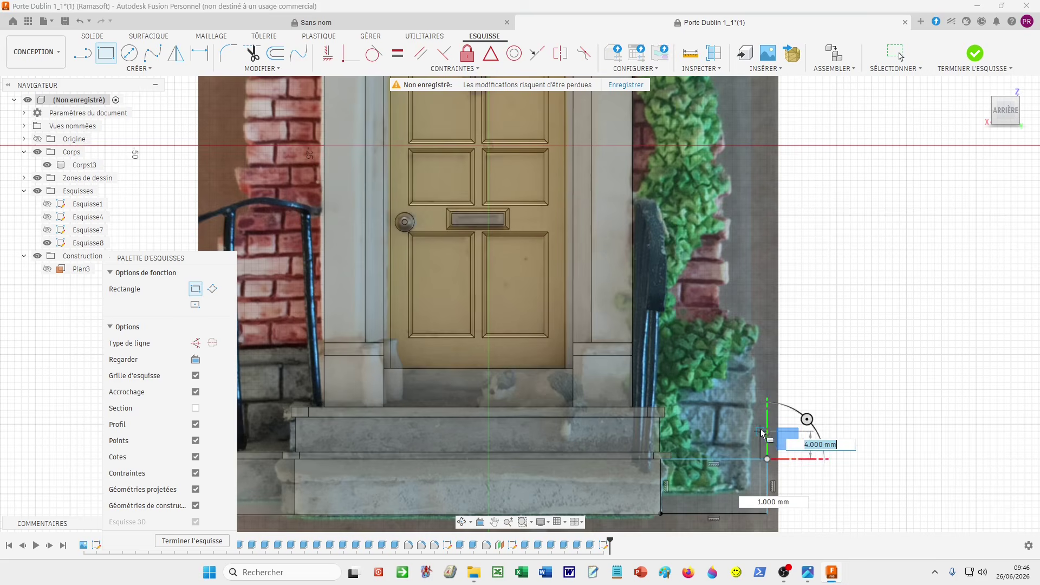
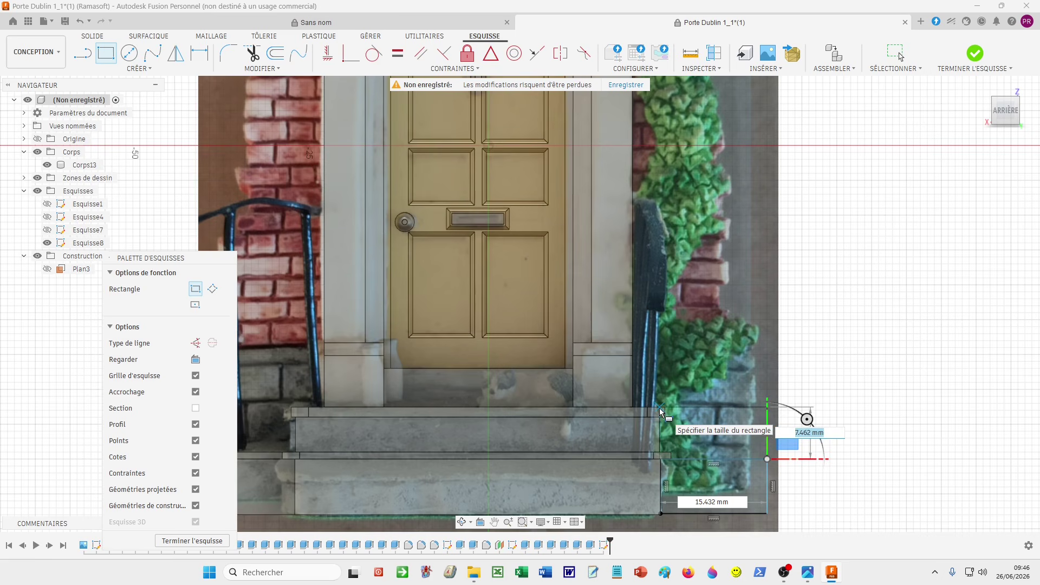
click(659, 408)
click(659, 408)
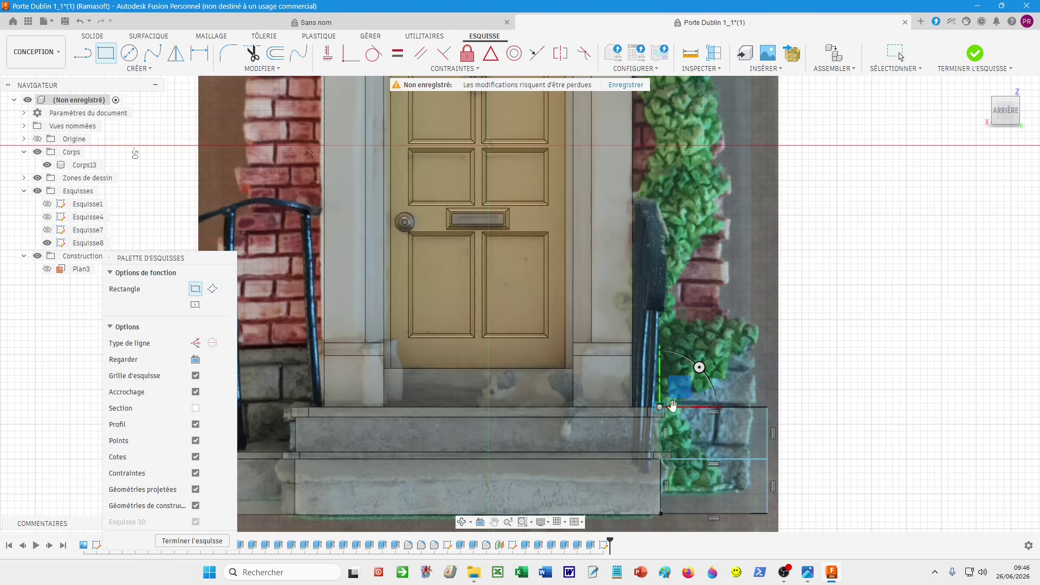
click(767, 408)
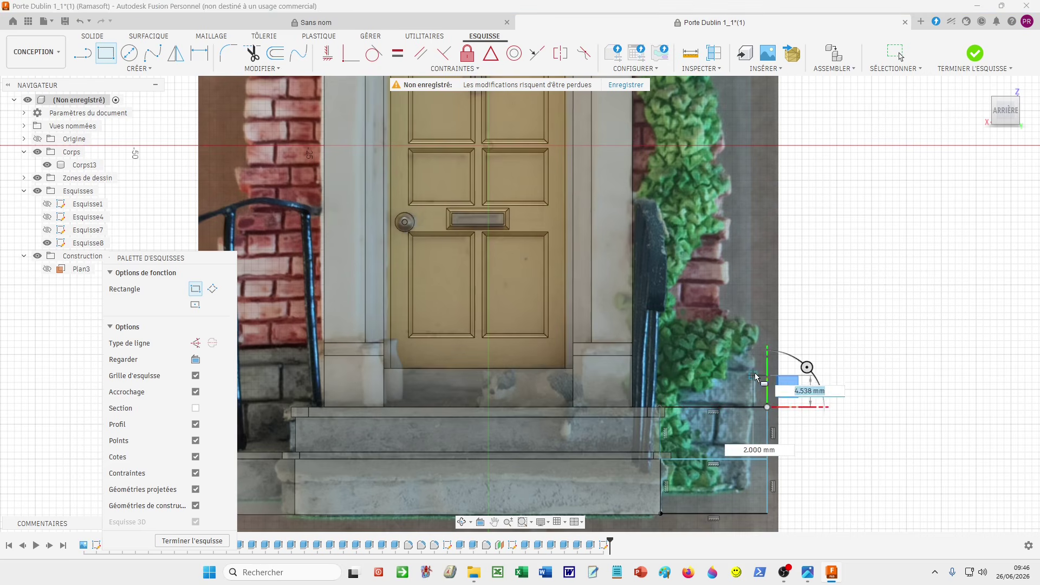
click(632, 352)
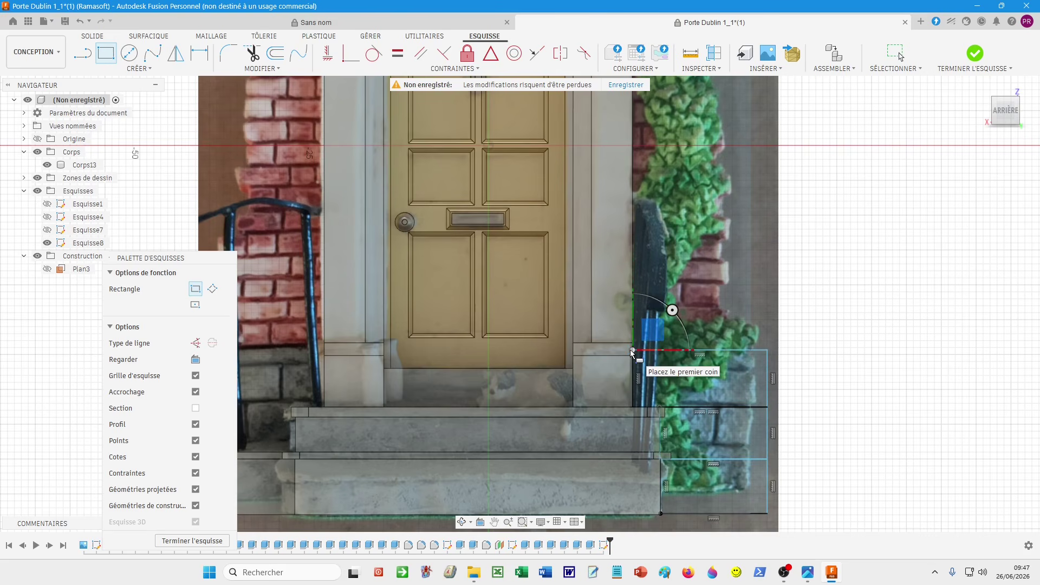
key(Escape)
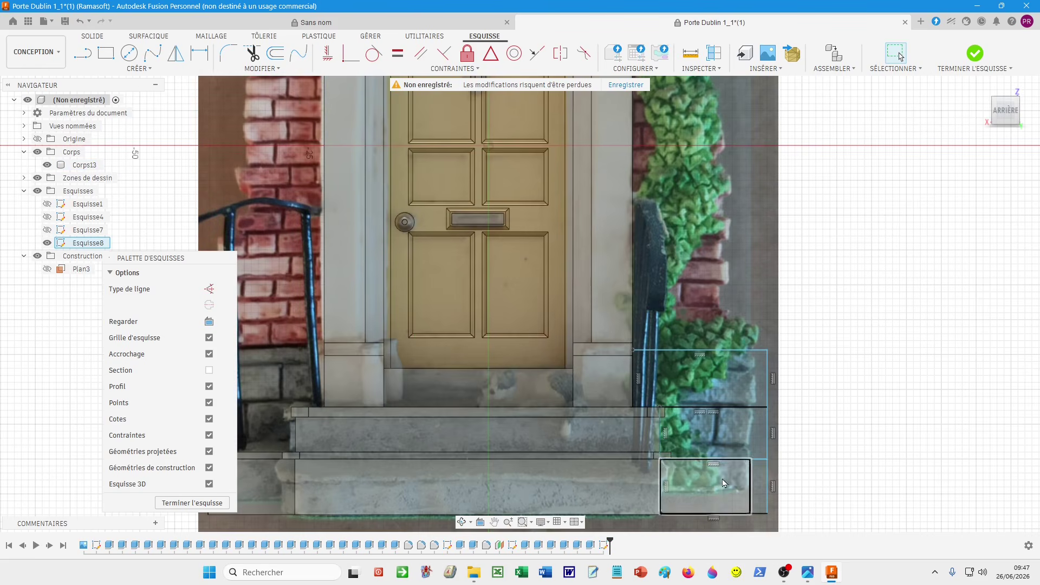
- Draw a horizontal line about 19.3 mm long across the uppermost rectangle, a little below its top edge
click(82, 53)
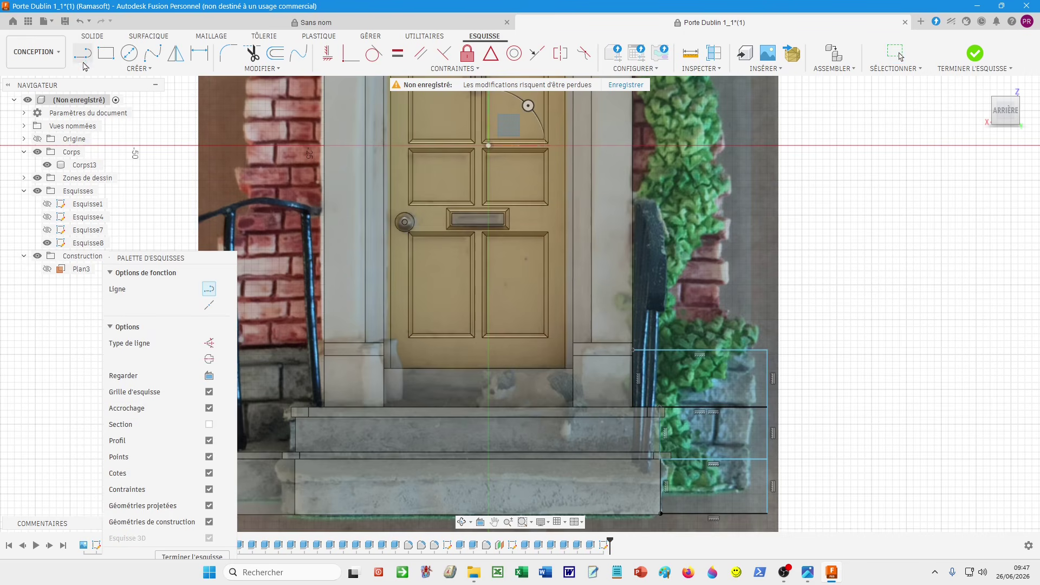
click(634, 370)
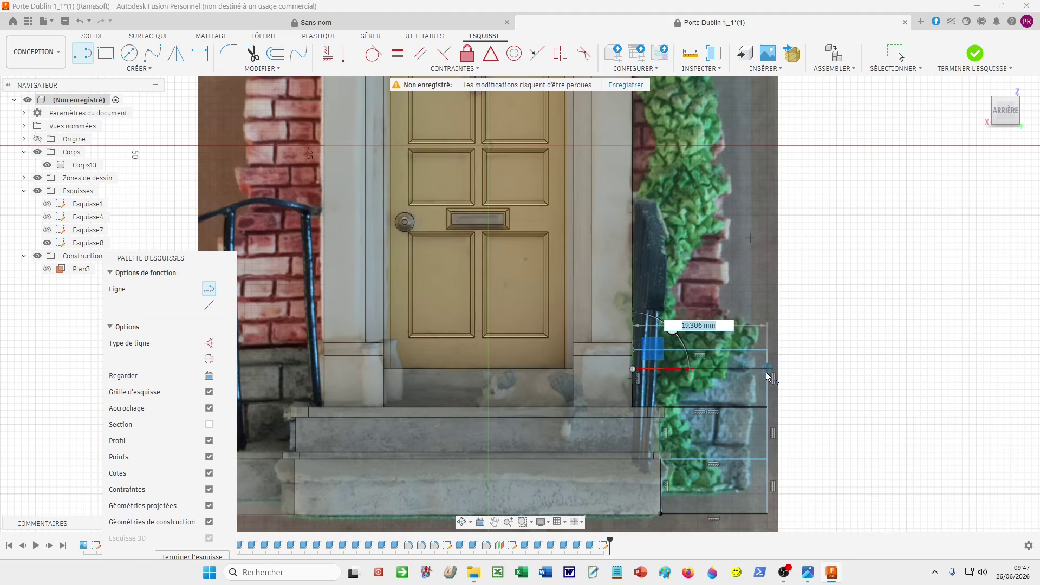
click(767, 369)
key(Escape)
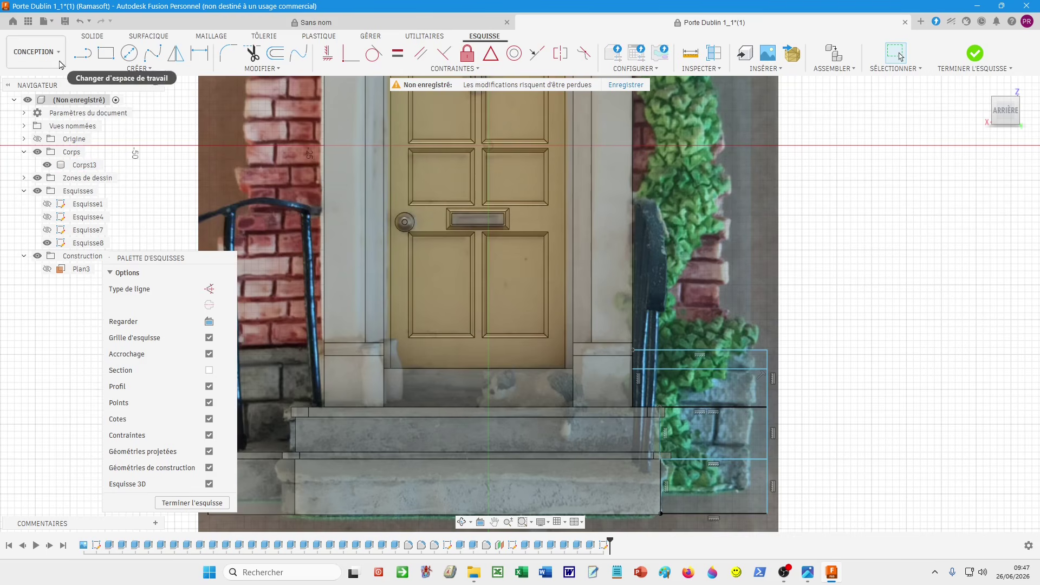
- Draw horizontal lines across the middle and bottom rectangles, just below their top edges, the middle one about 15.4 mm long
click(83, 53)
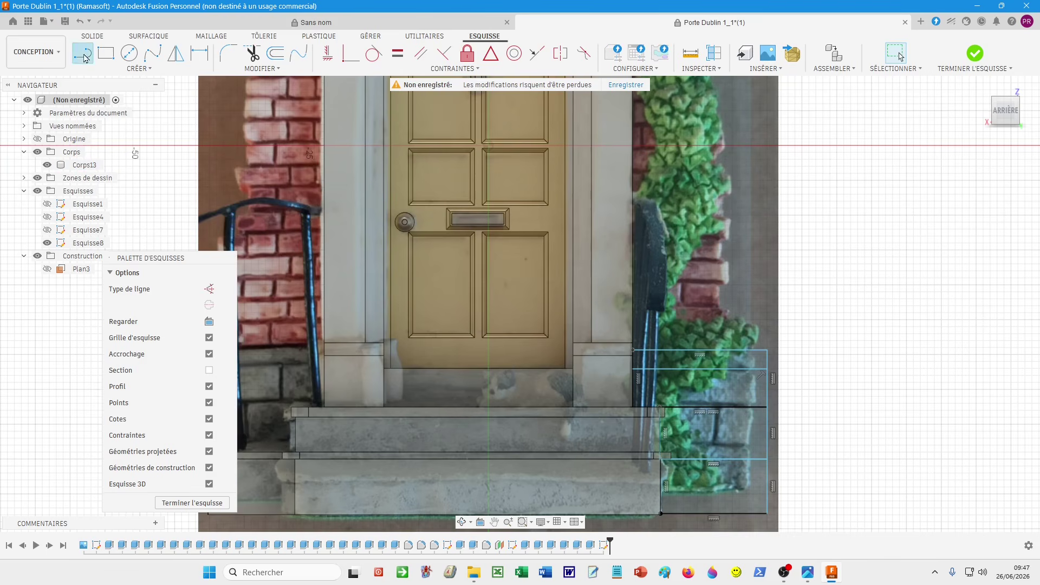
click(660, 417)
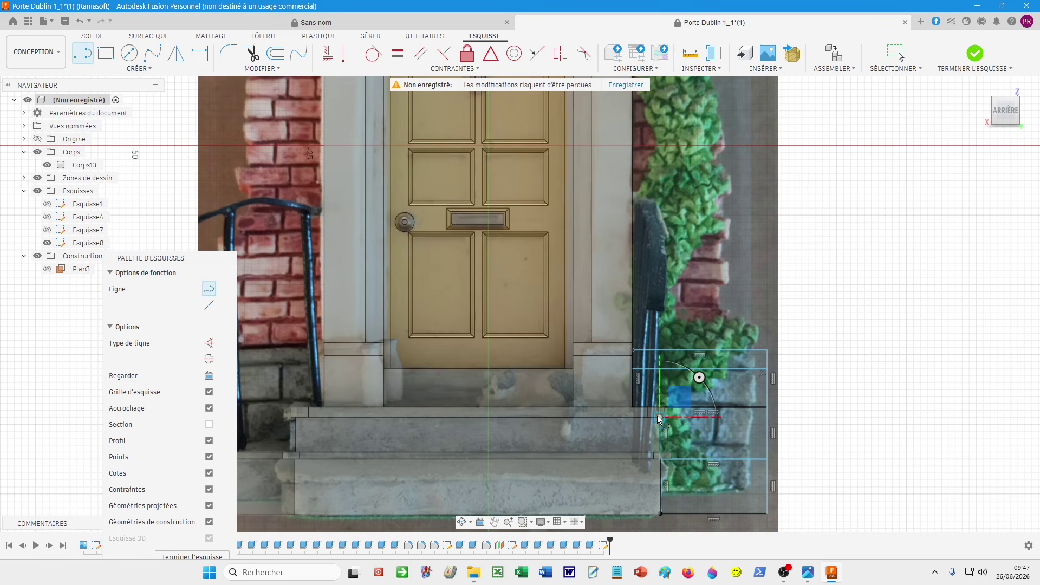
click(768, 417)
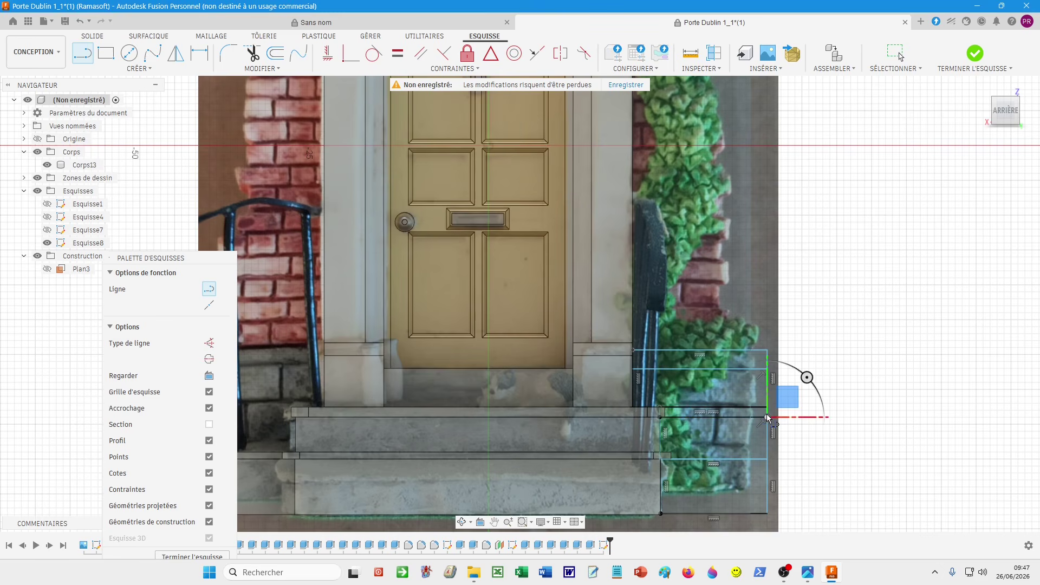
click(661, 469)
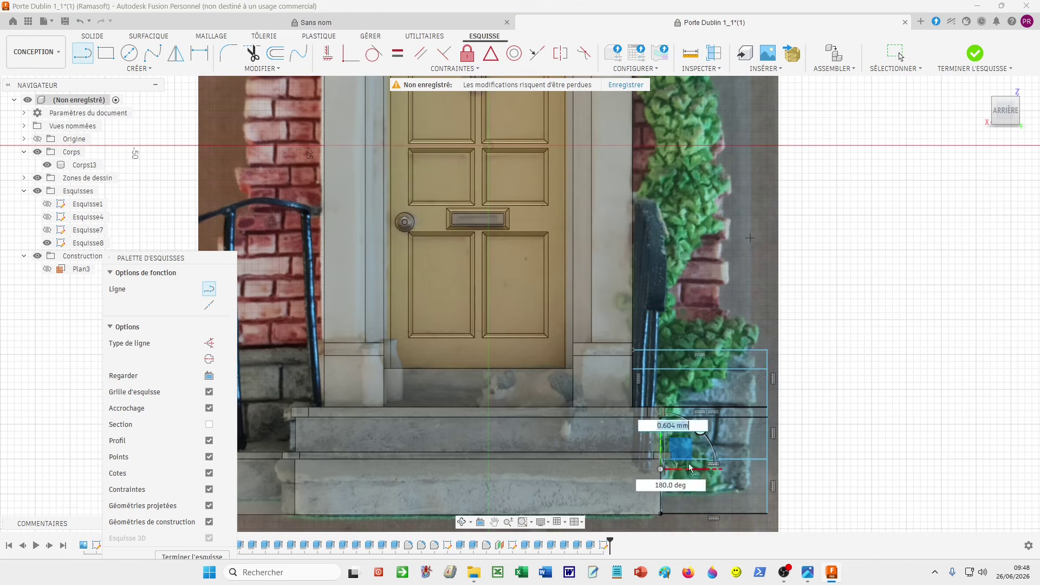
click(767, 470)
key(Escape)
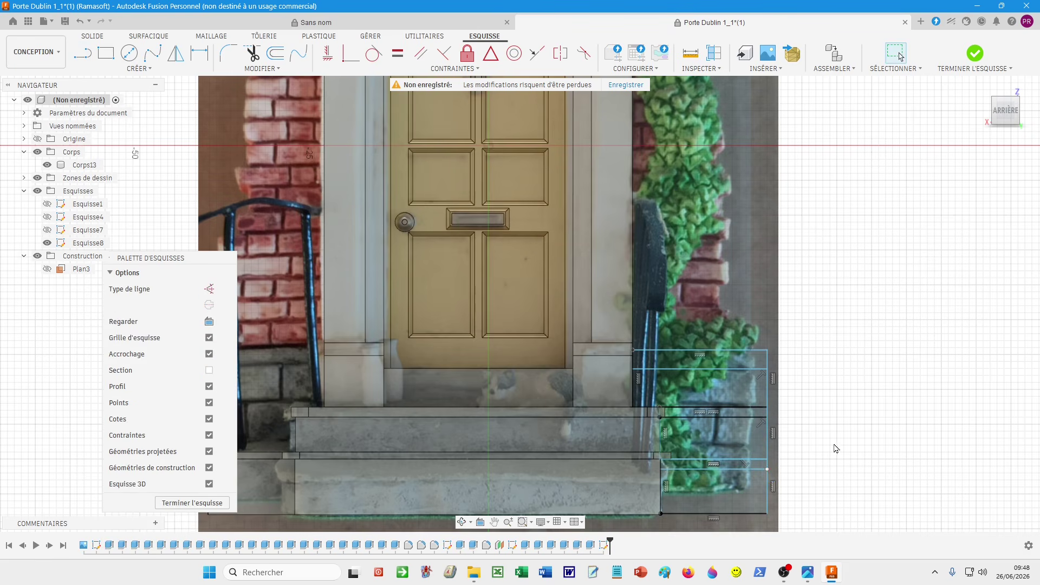
- Move the line in the bottom rectangle slightly upward and delete the horizontal line across the middle rectangle
drag(748, 471, 748, 467)
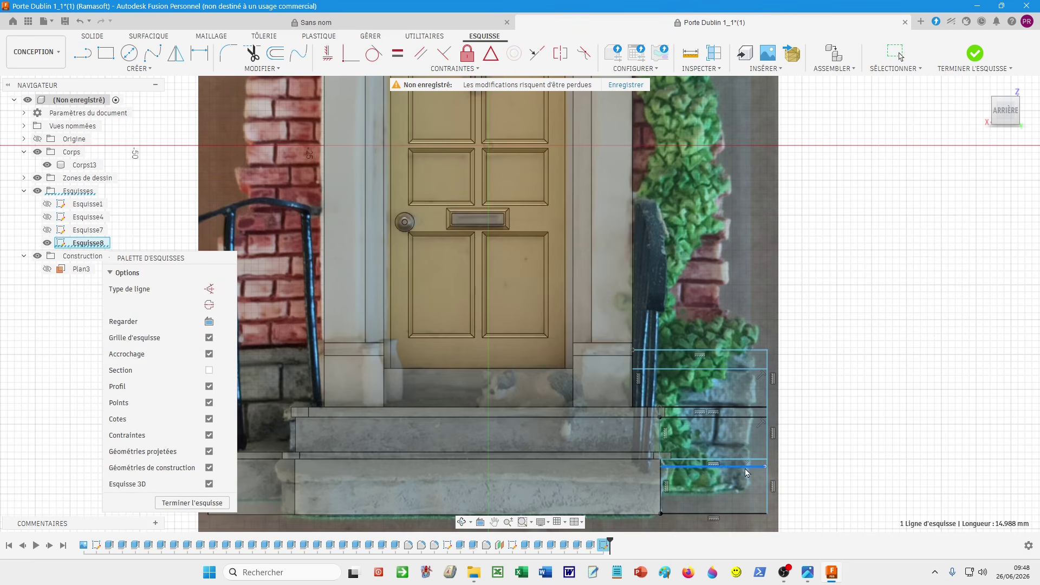
click(743, 418)
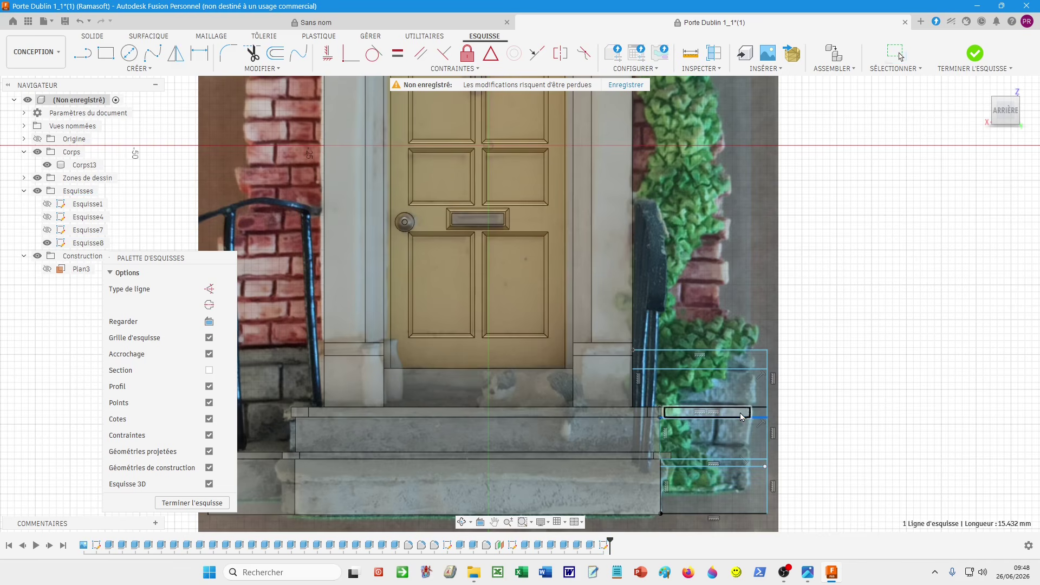
click(756, 413)
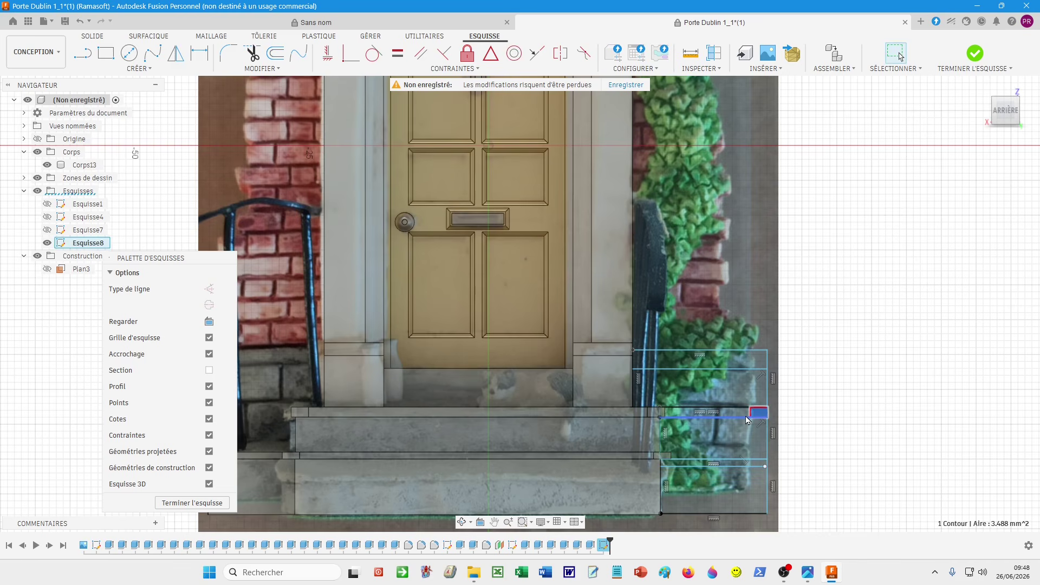
click(745, 418)
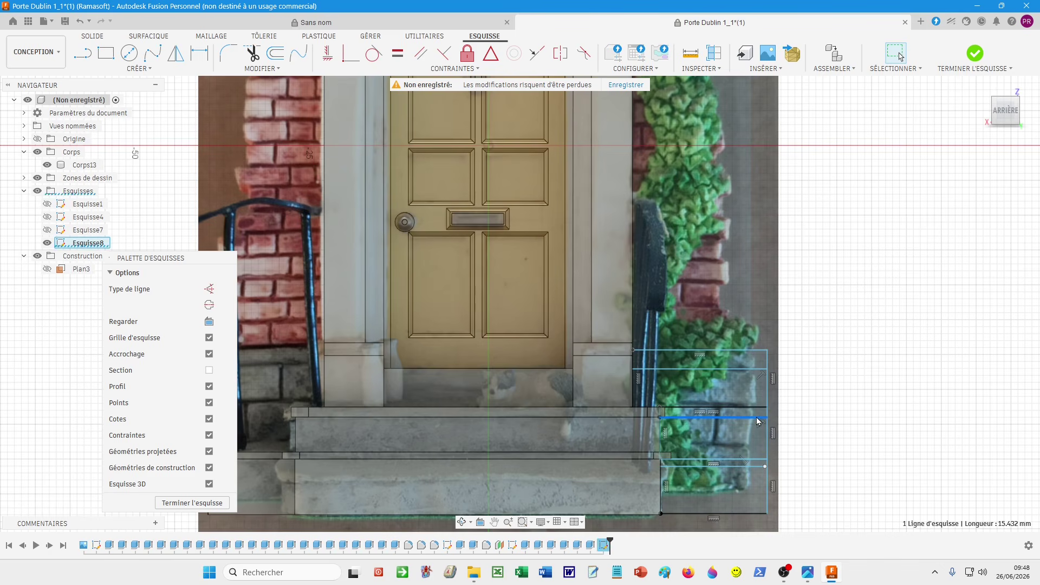
click(88, 242)
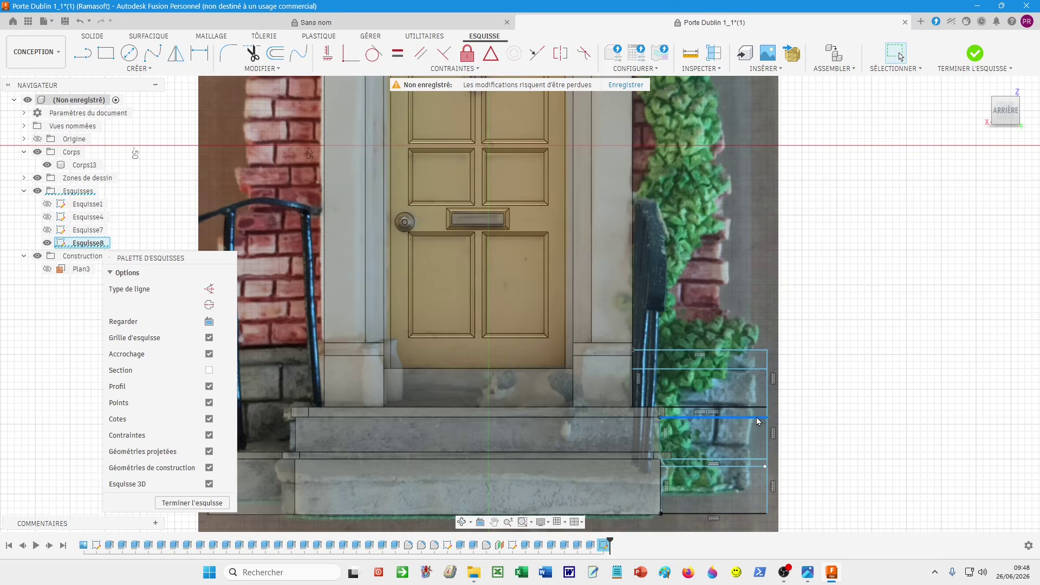
- Draw a horizontal line across the middle rectangle just below its top edge, and extend the bottom rectangle's line to its outer edge
click(83, 52)
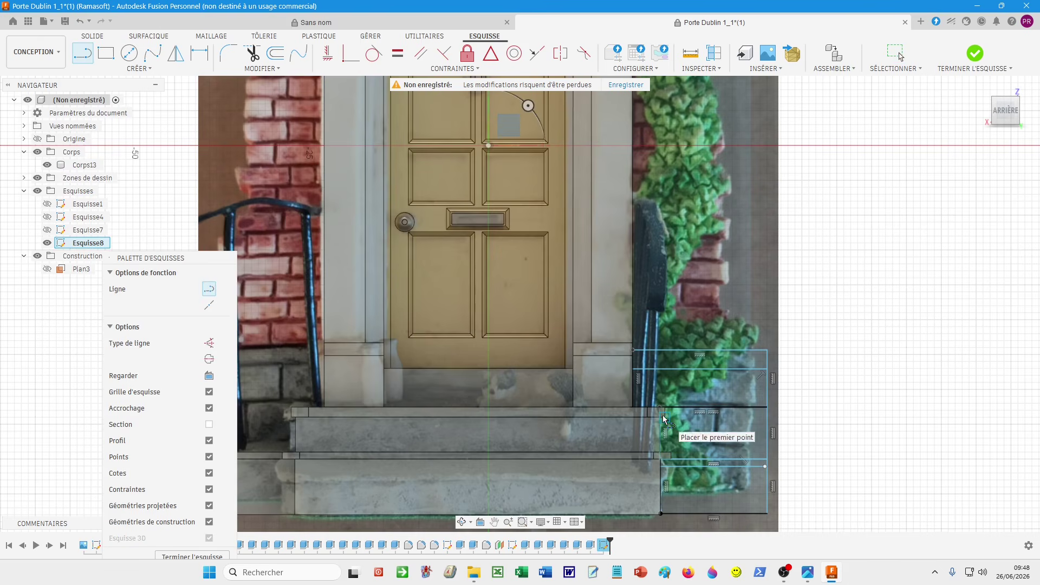
scroll(666, 418, up, 3)
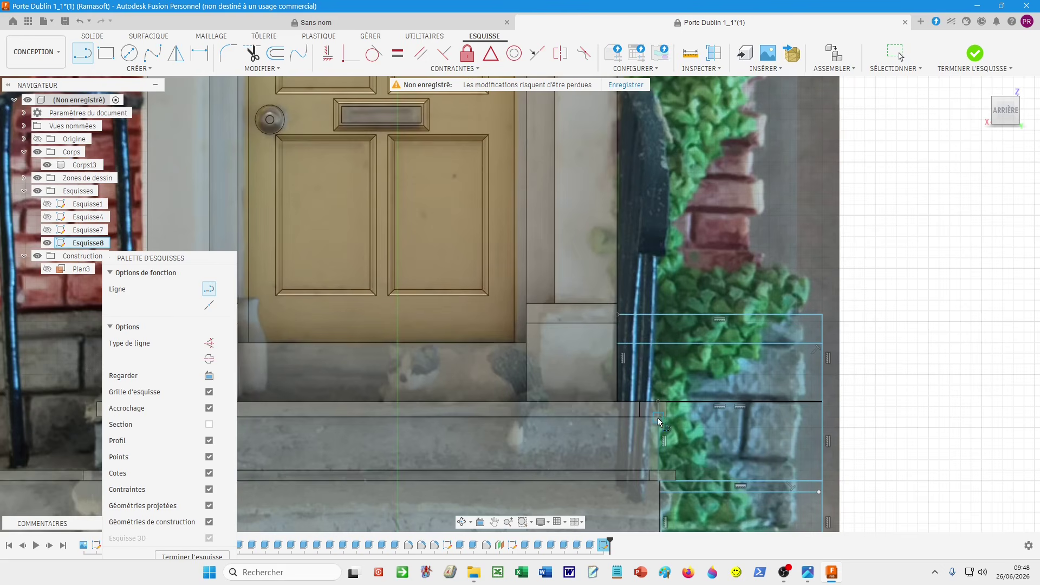
click(659, 412)
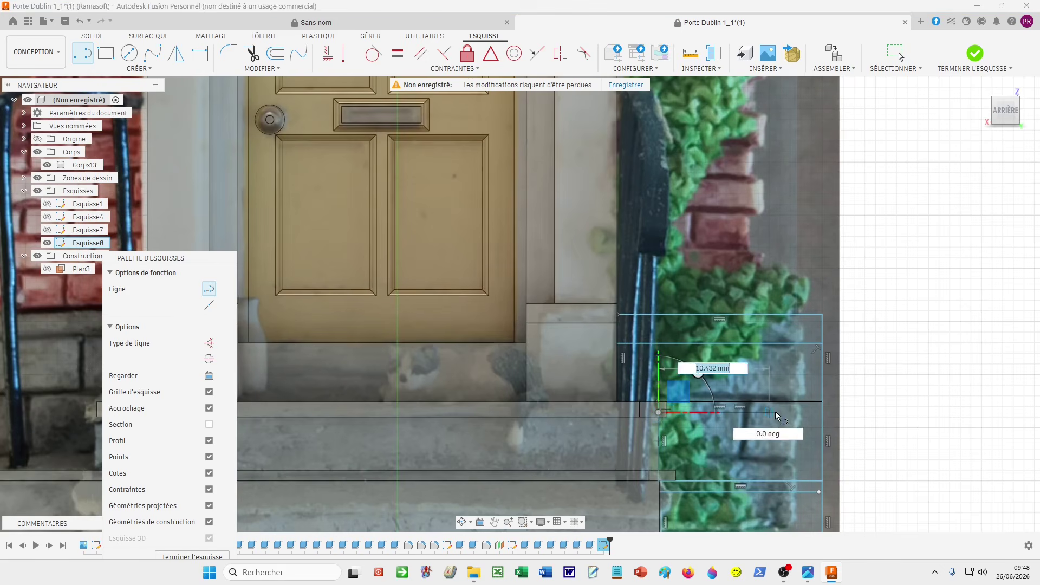
click(823, 412)
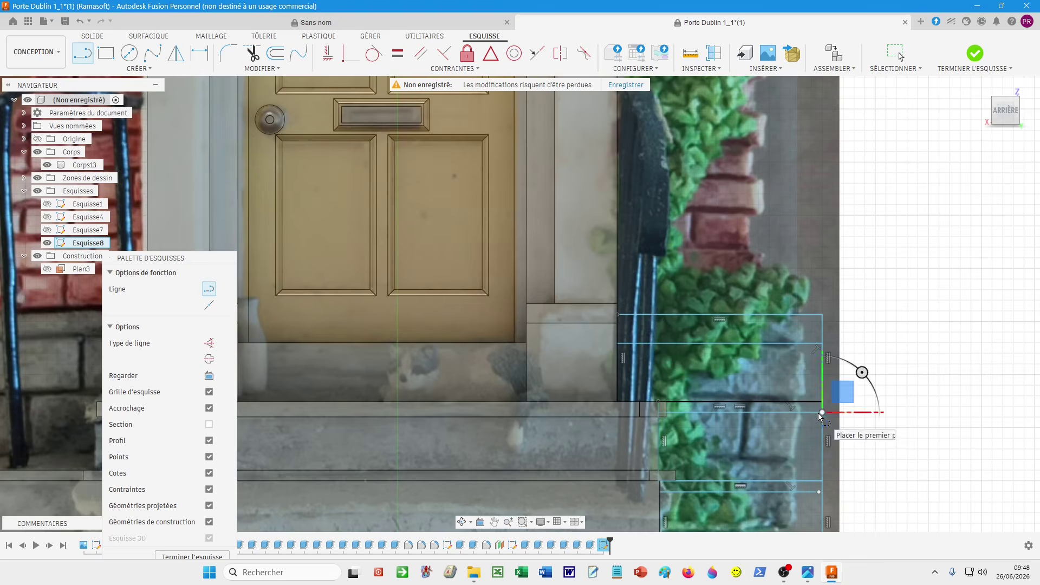
key(Escape)
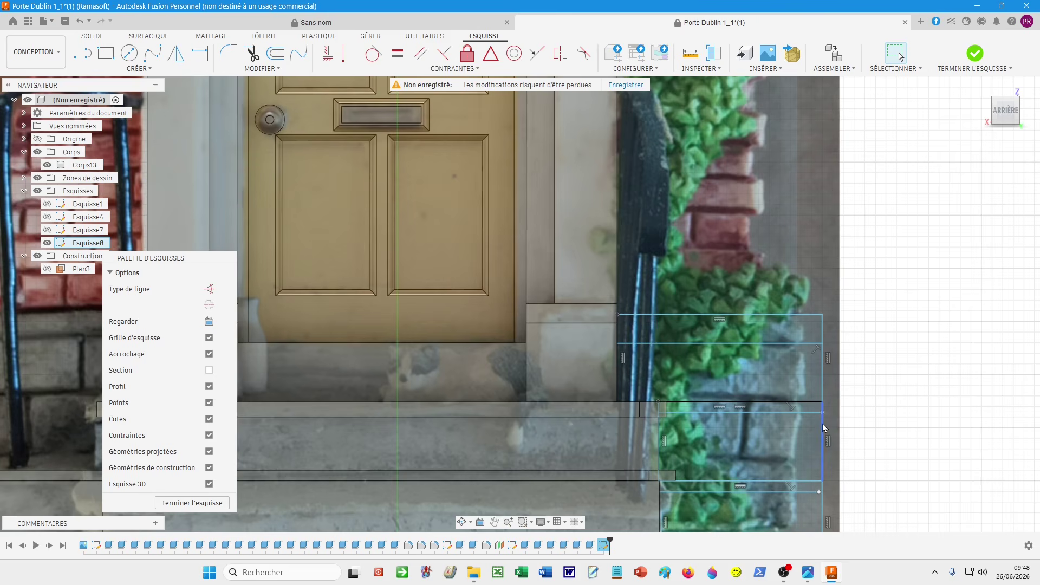
click(819, 493)
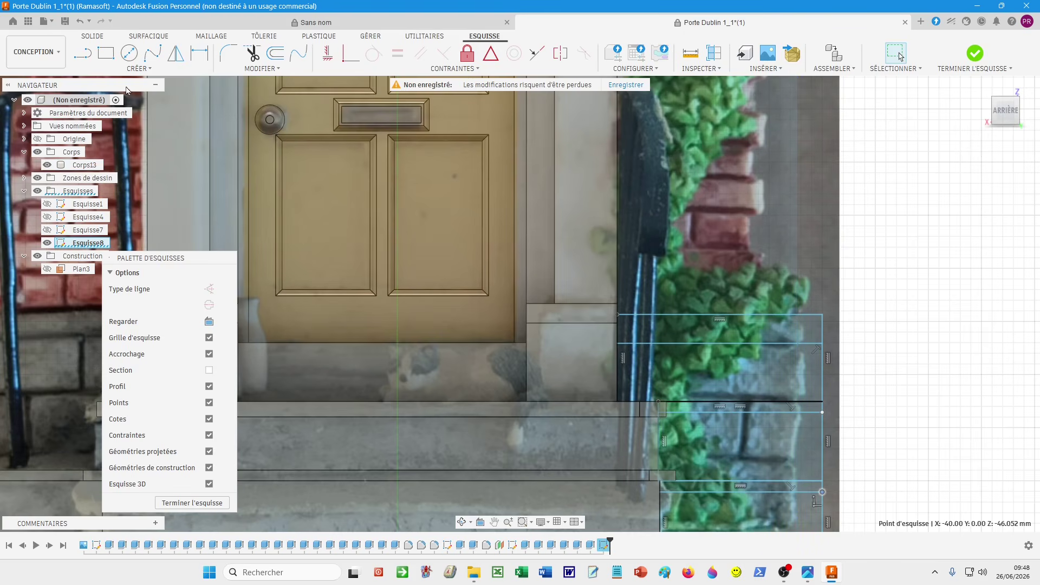
- Draw a second horizontal line about 19.3 mm long across the uppermost rectangle, just below its existing line, and move it slightly downward
click(83, 52)
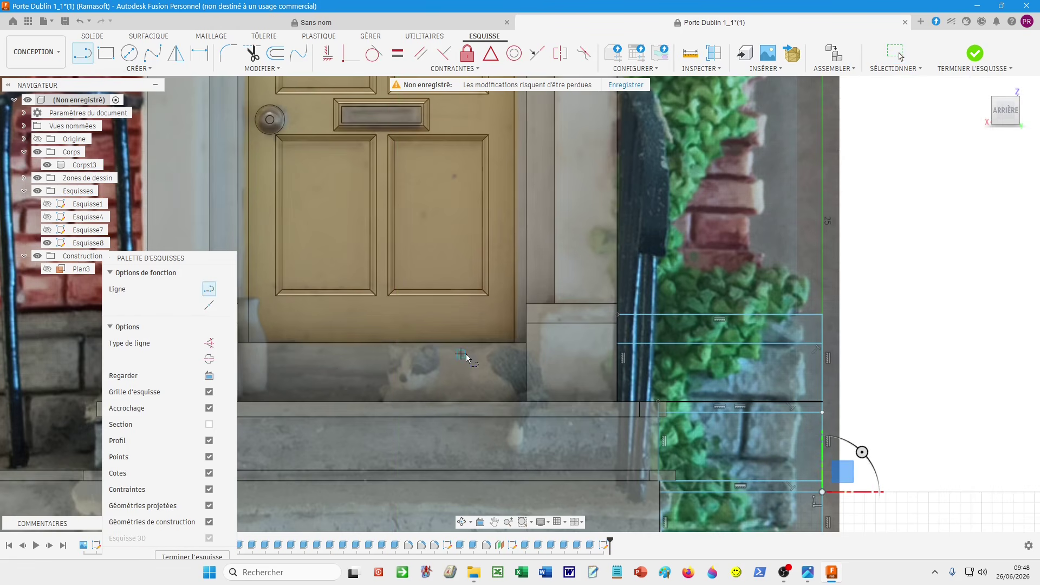
click(618, 348)
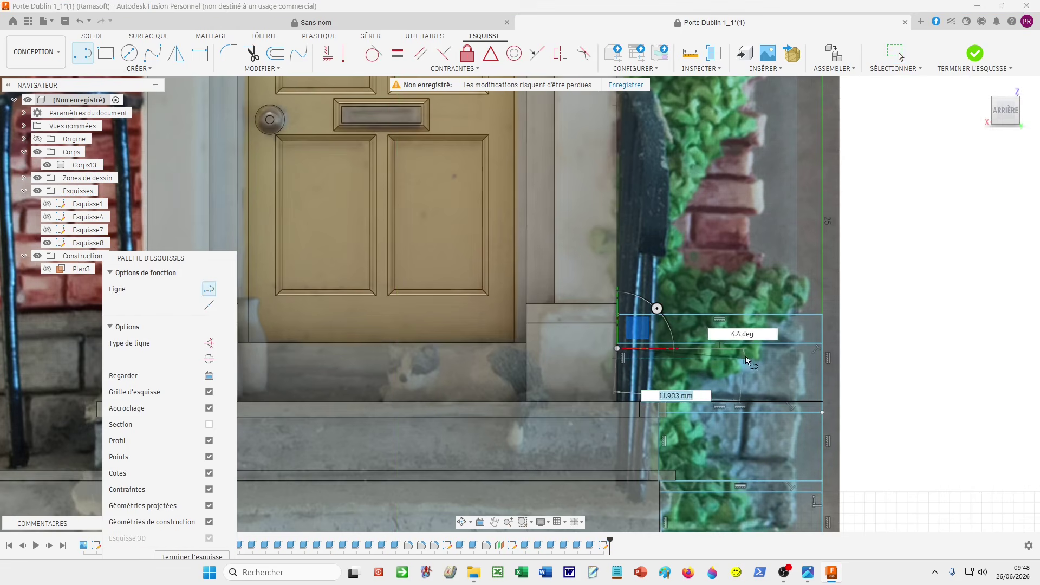
click(822, 350)
key(Escape)
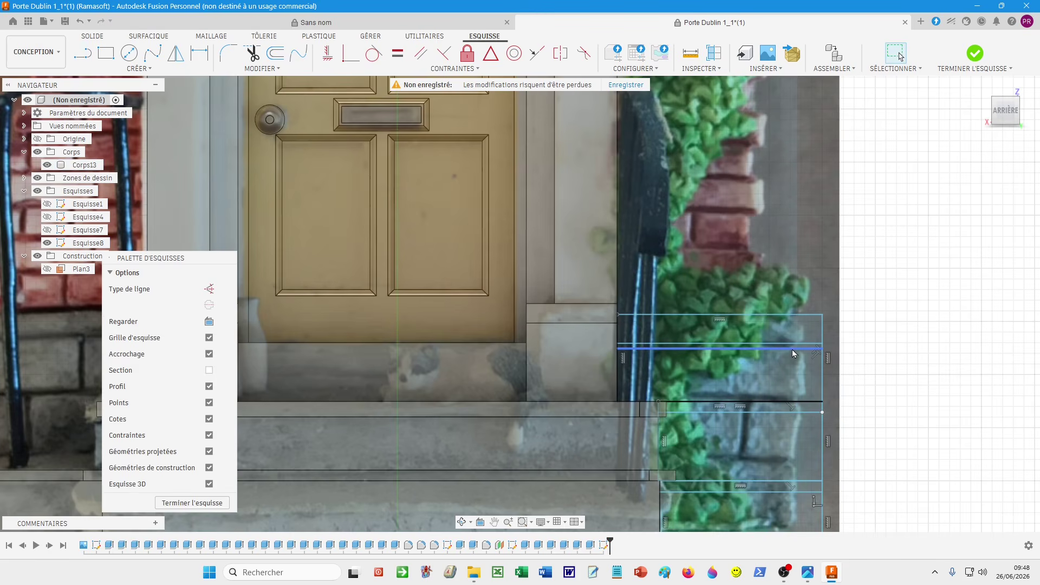
click(793, 353)
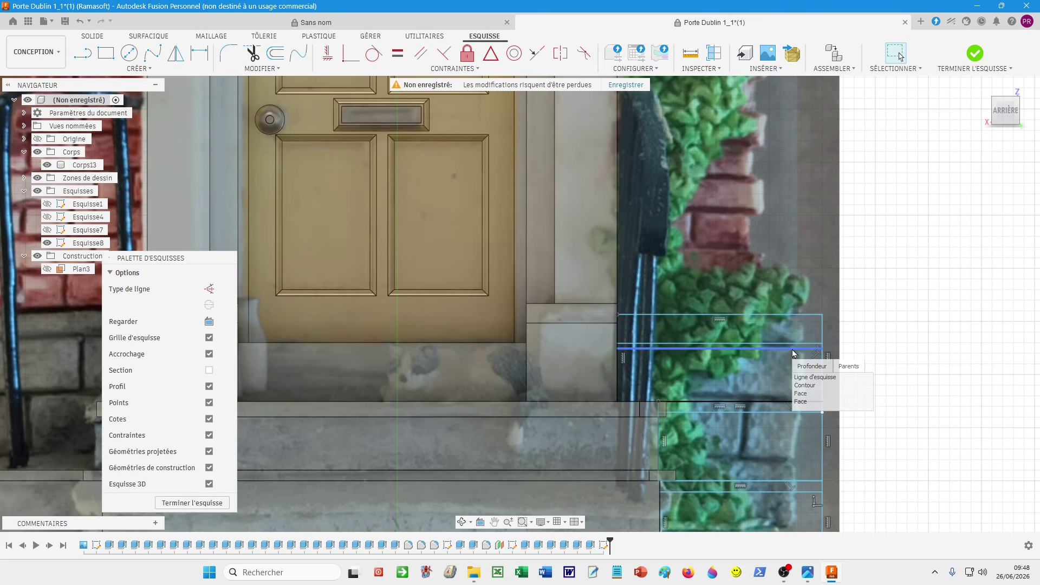
click(797, 378)
drag(785, 350, 786, 355)
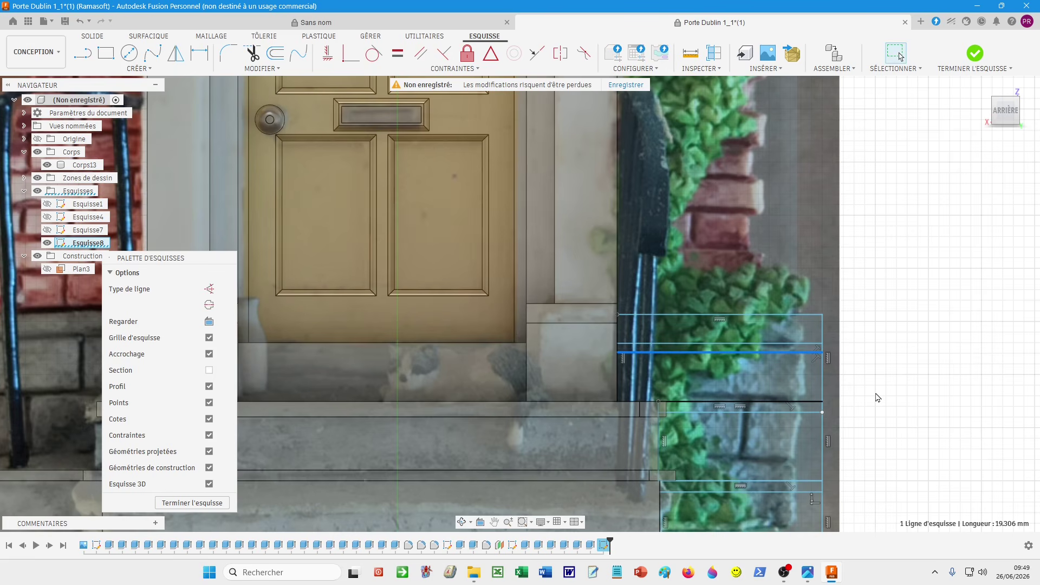
- Draw two upright joint lines from the uppermost rectangle's lower horizontal line to its bottom edge, dividing that band into three blocks
click(88, 52)
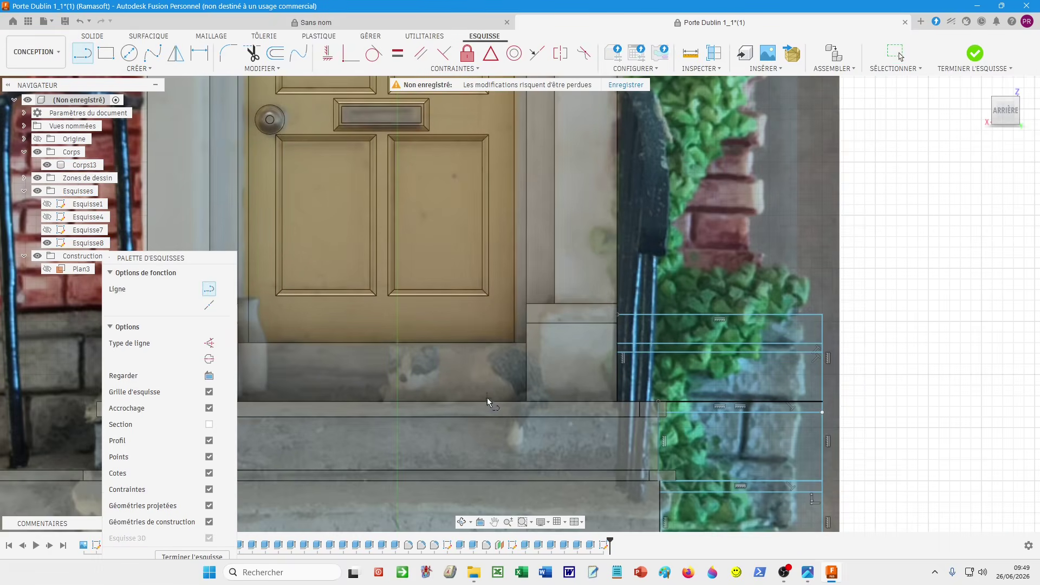
click(668, 353)
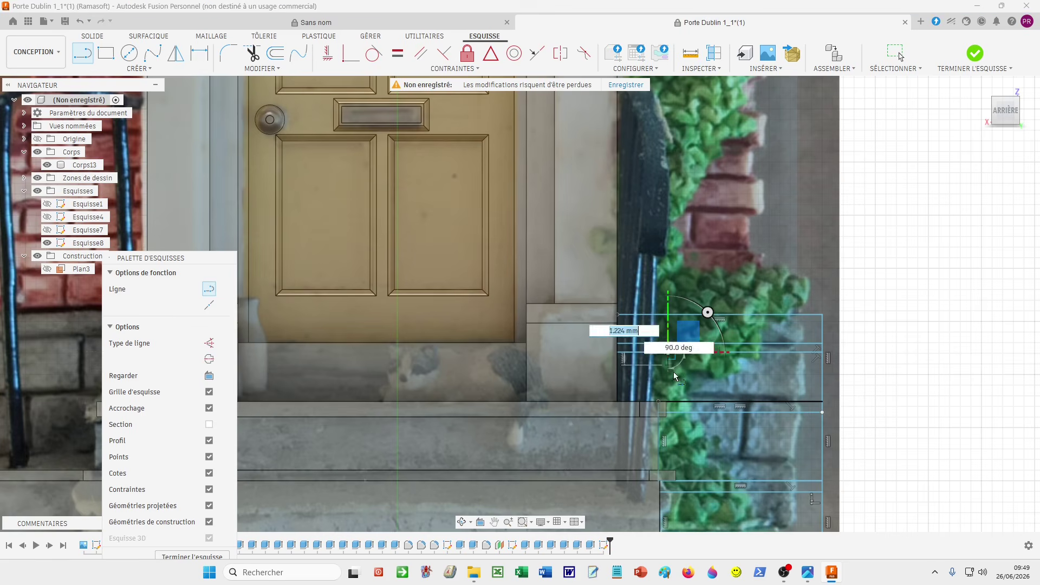
click(669, 401)
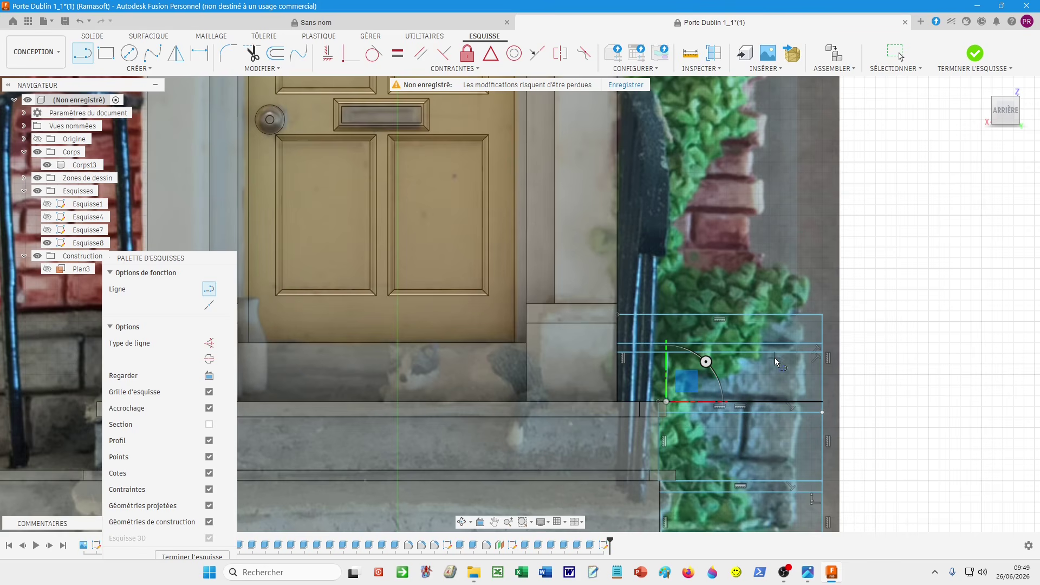
click(771, 401)
- Draw one vertical joint line at the midpoint of the middle rectangle and two across the bottom rectangle, one near each side
middle_drag(770, 399, 763, 301)
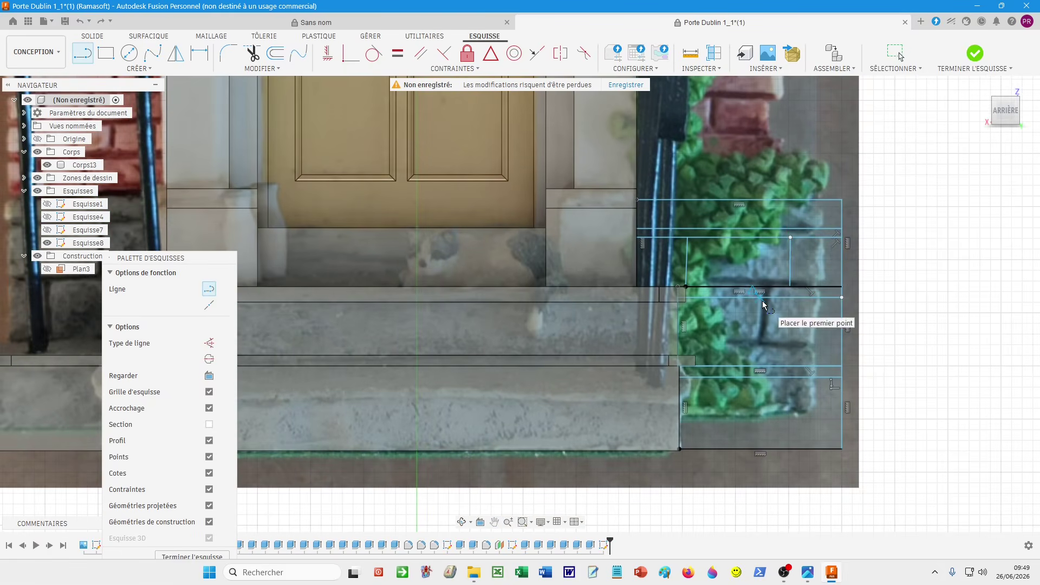
click(760, 366)
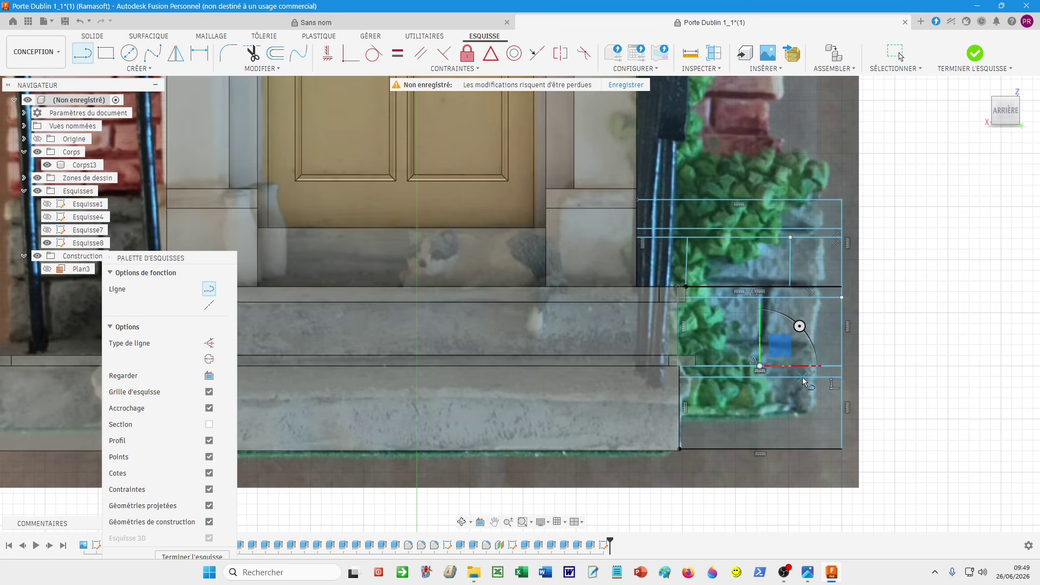
click(803, 449)
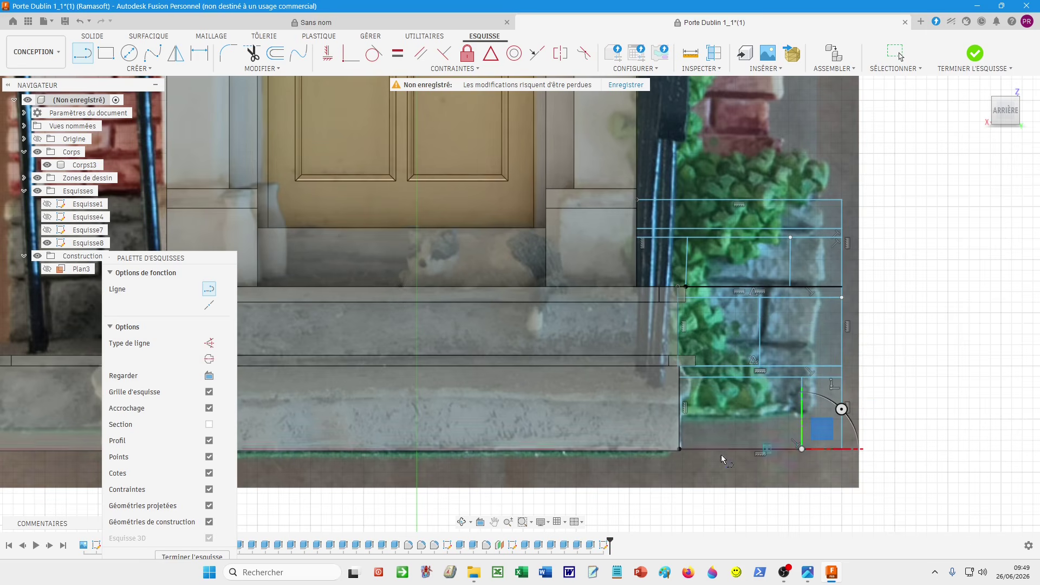
click(698, 377)
click(699, 378)
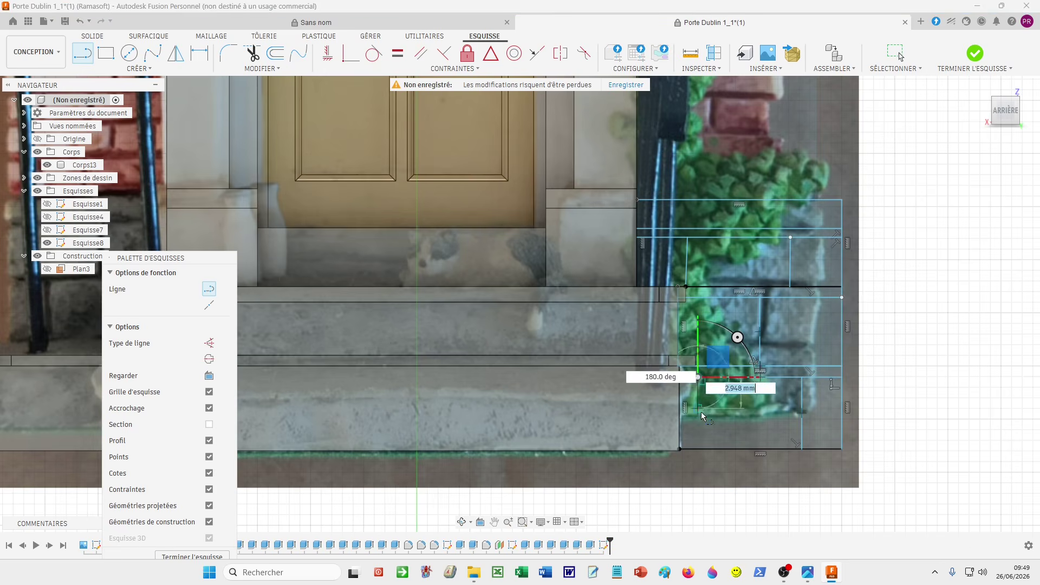
click(703, 454)
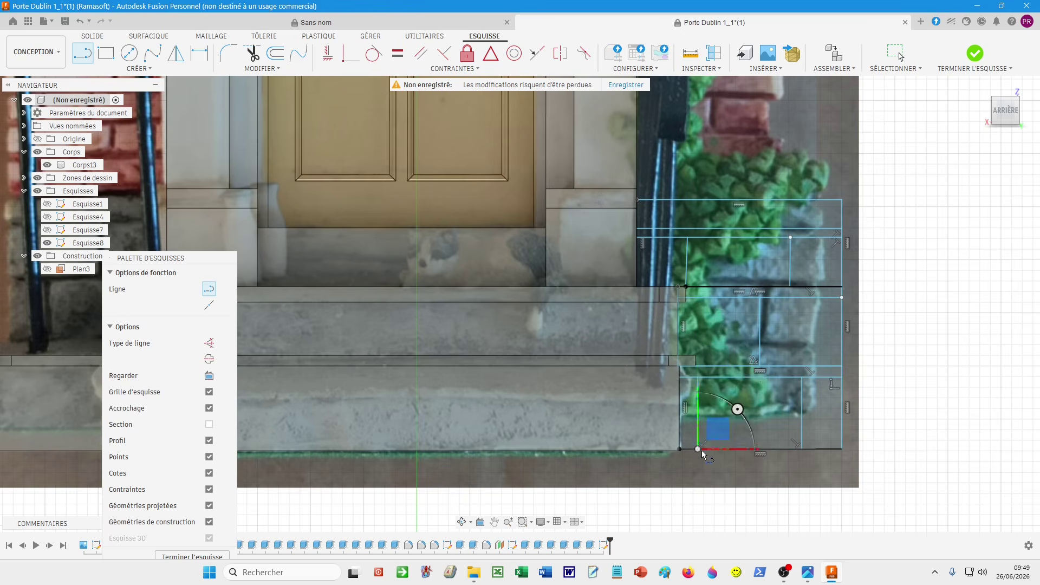
key(Escape)
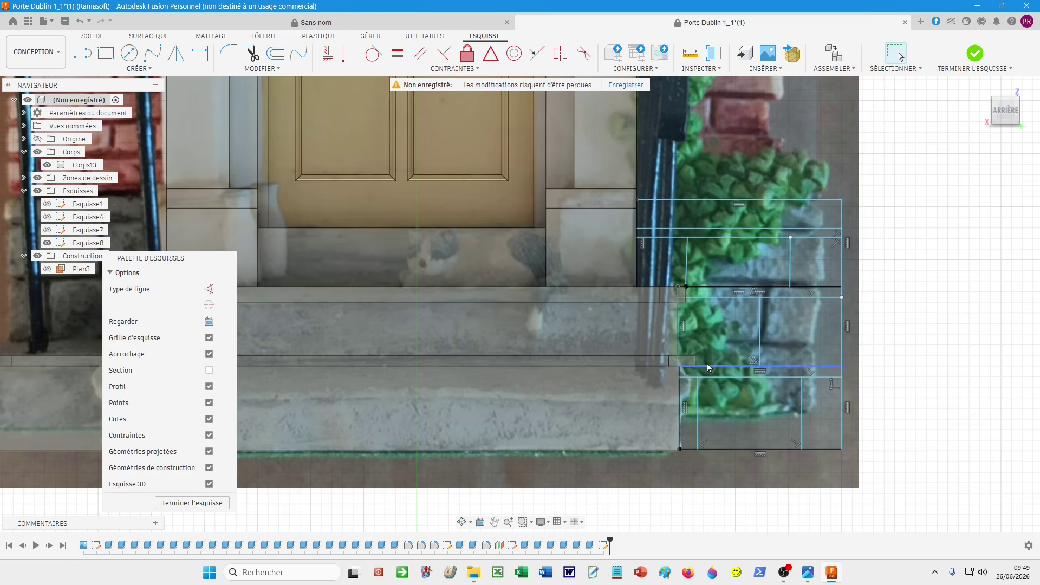
- Delete the slanted joint line in the uppermost rectangle and redraw it at 90 degrees, about 4.7 mm long, down to the bottom edge
click(686, 270)
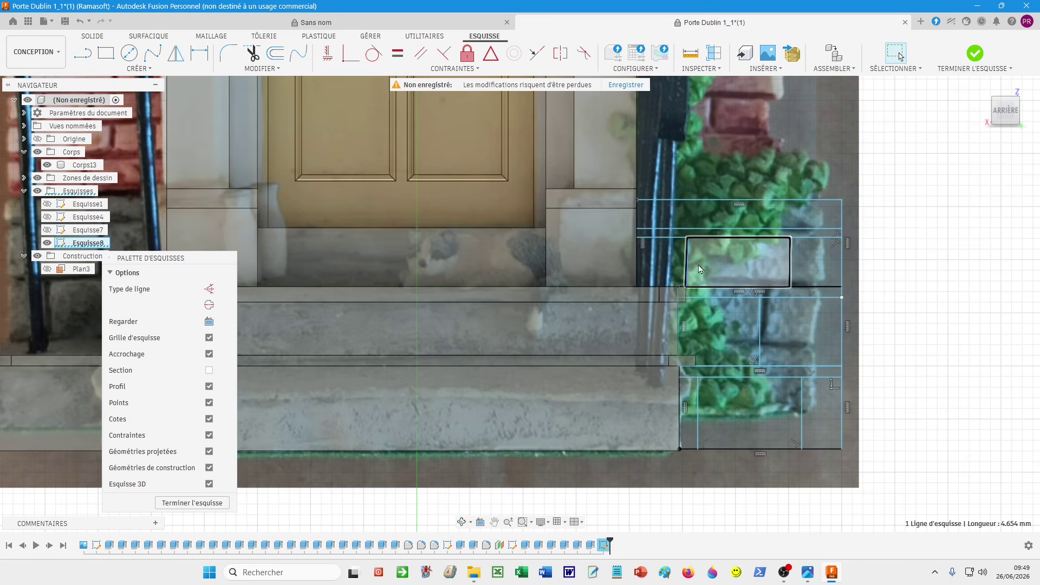
key(Delete)
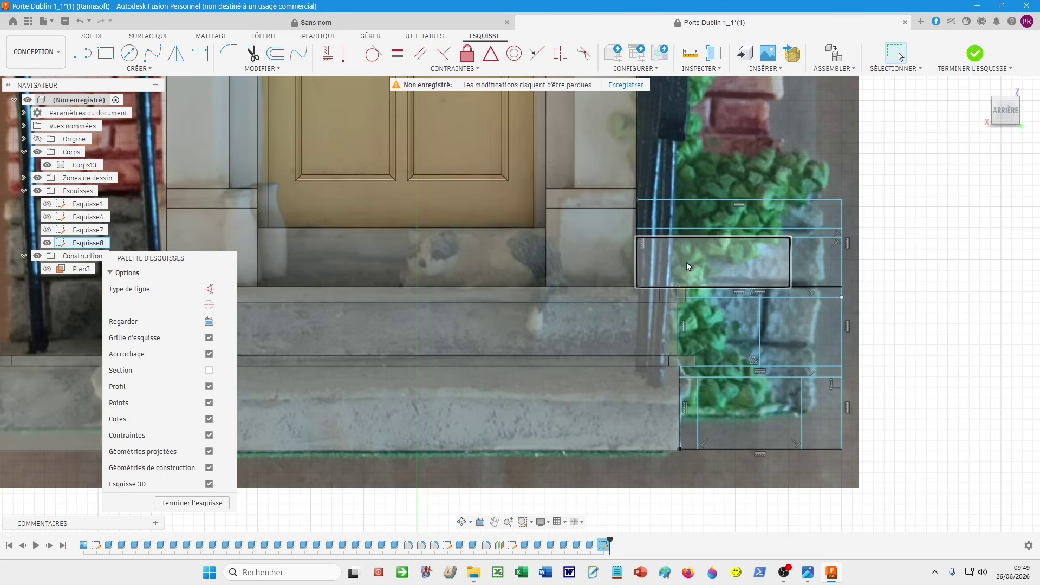
click(86, 56)
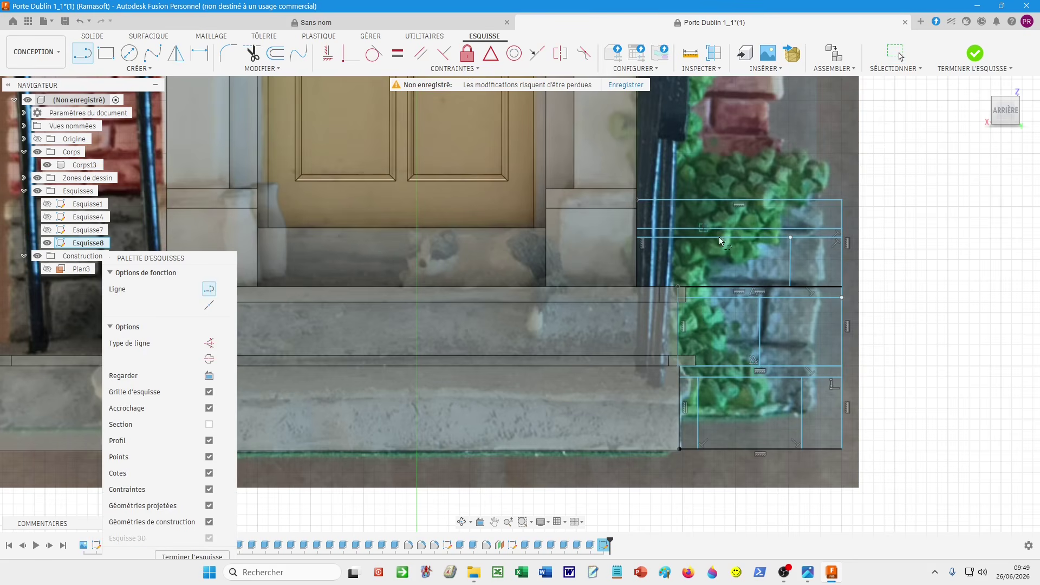
click(688, 238)
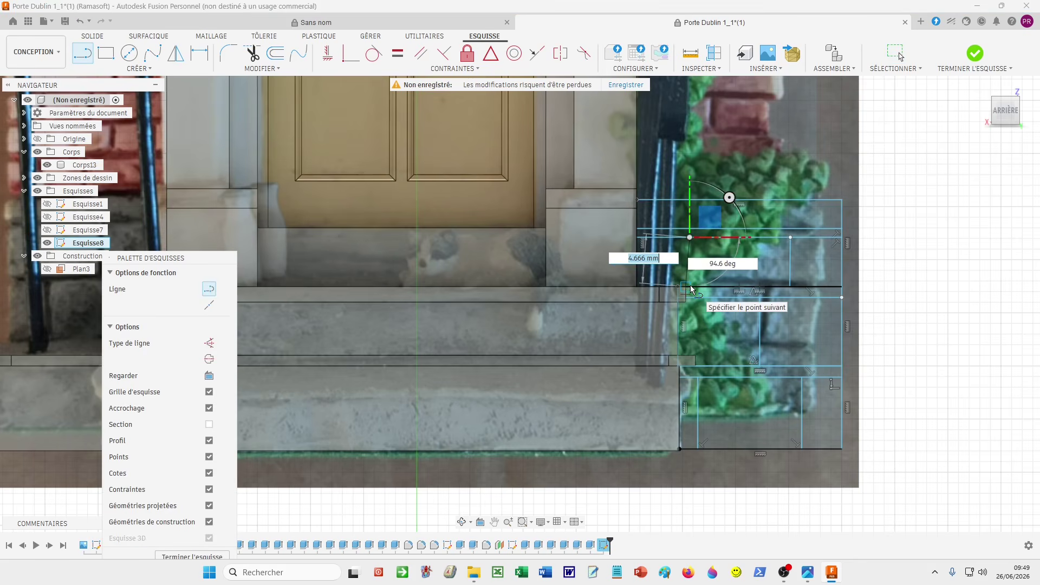
key(Tab)
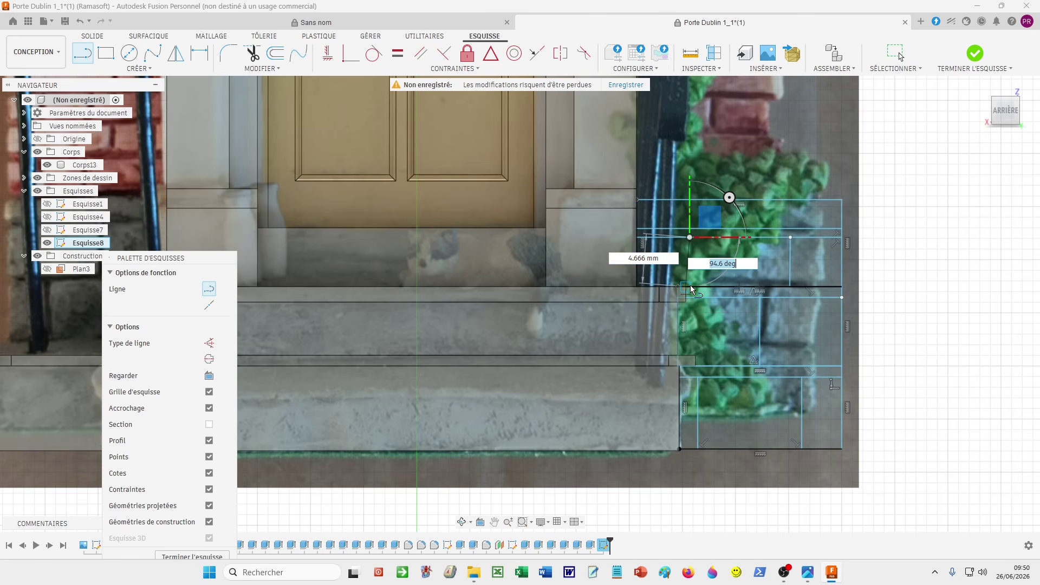
text(90)
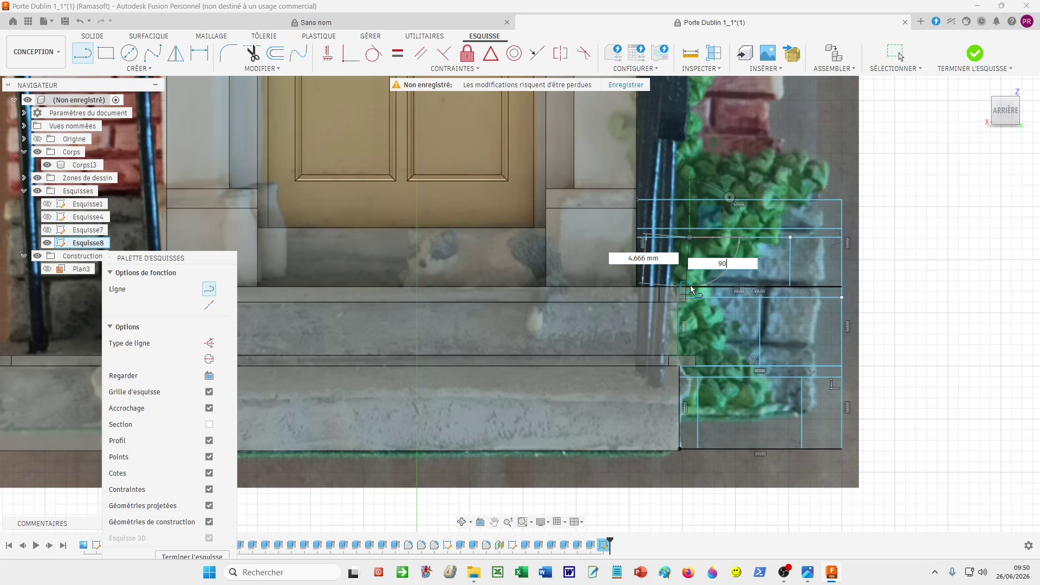
key(Return)
key(Escape)
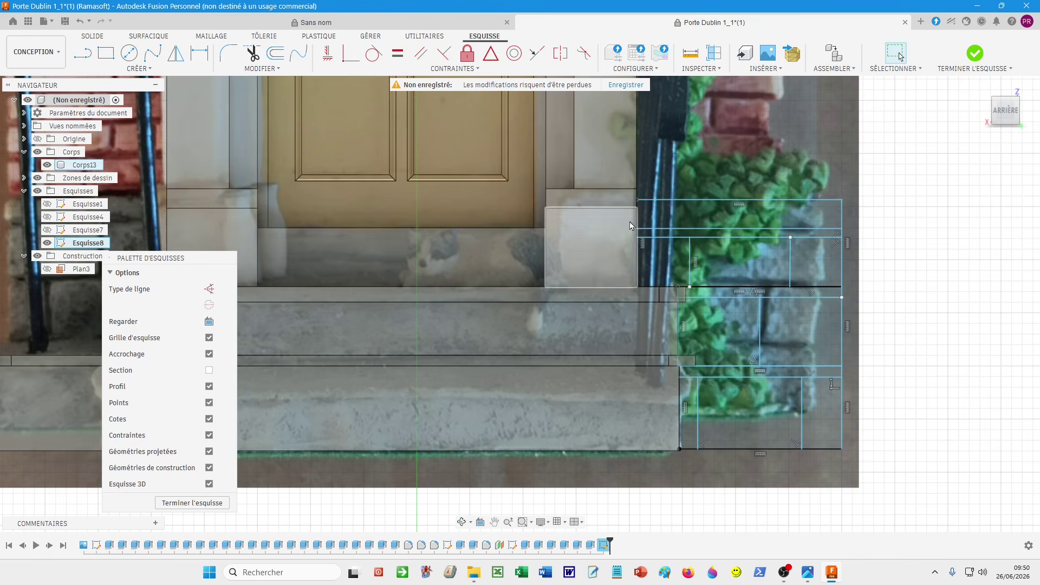
- Offset the two vertical joint lines in the upper stone course beside the steps by 0.5 mm toward the door
click(199, 53)
click(275, 53)
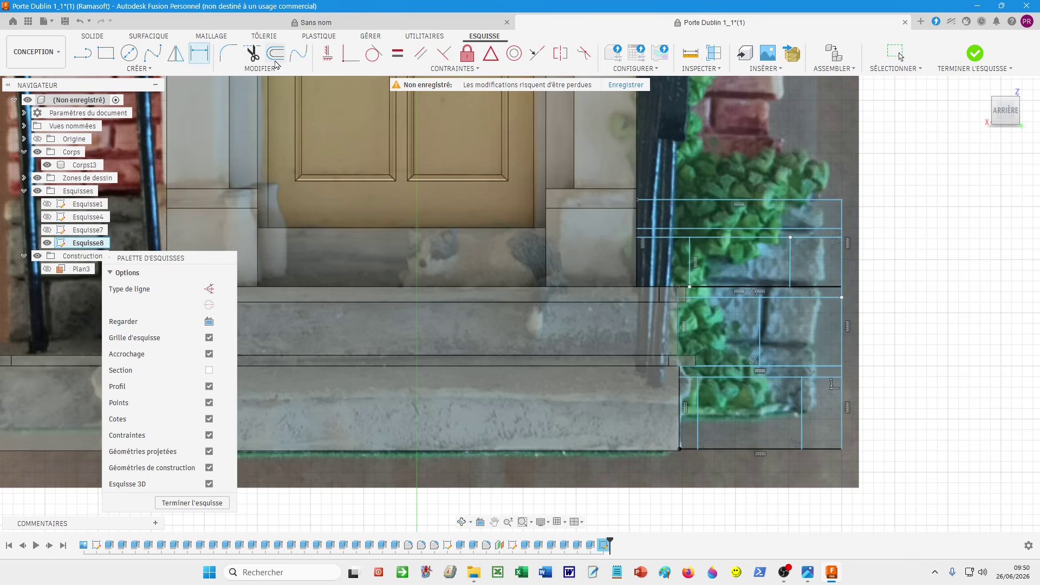
click(691, 277)
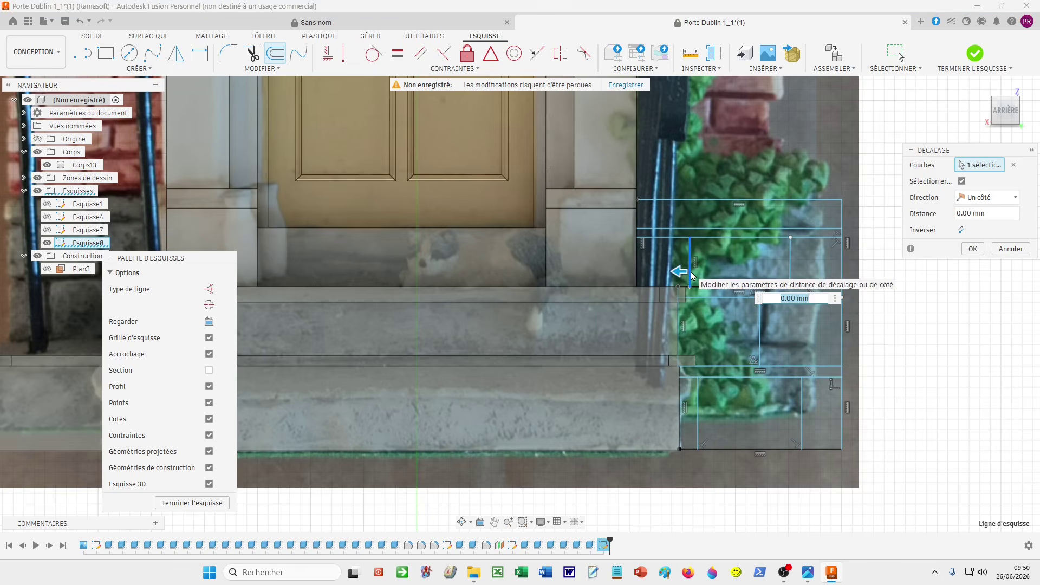
key(BackSpace)
key(Return)
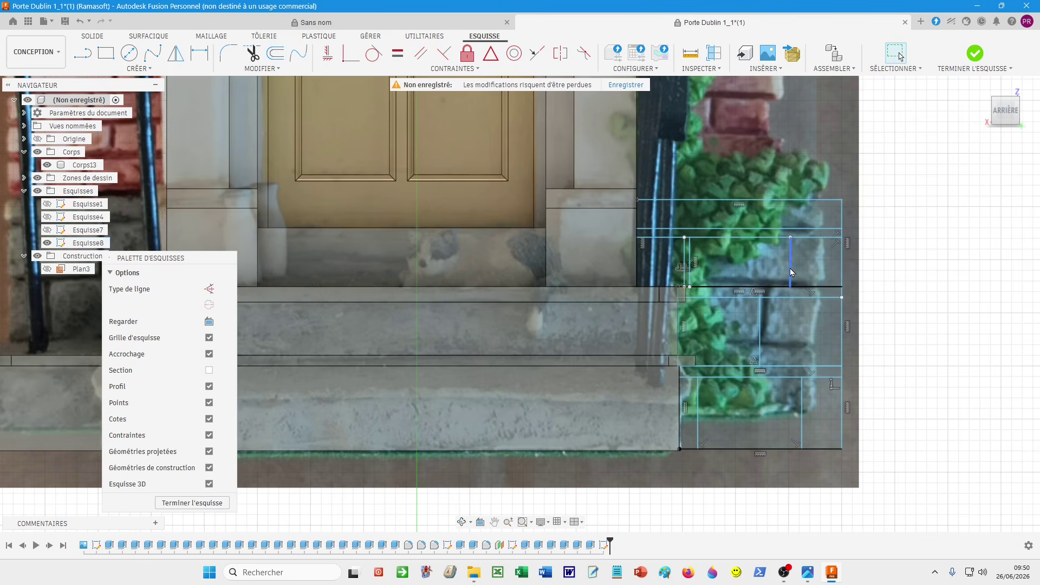
click(791, 271)
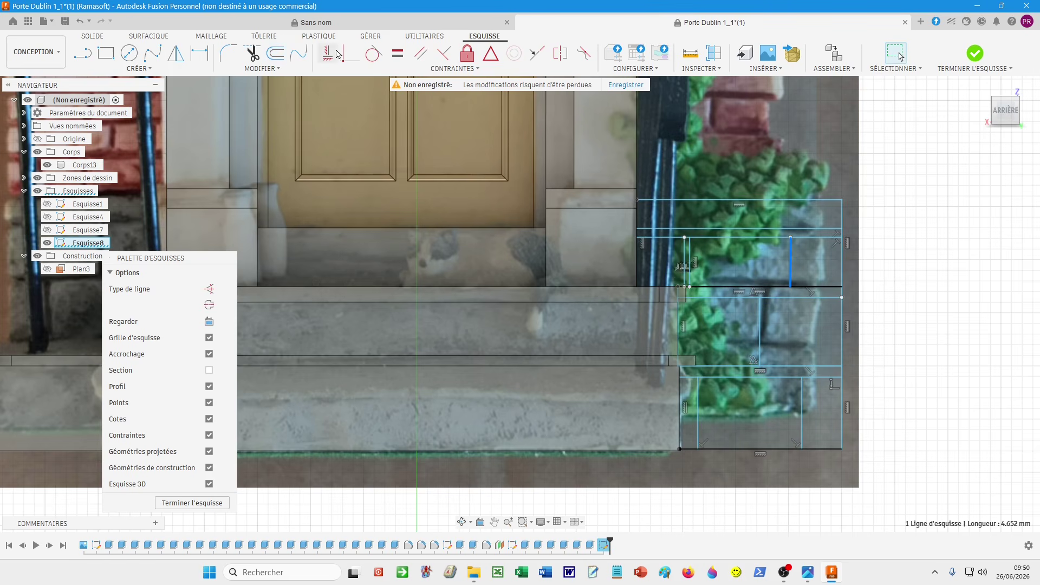
click(275, 54)
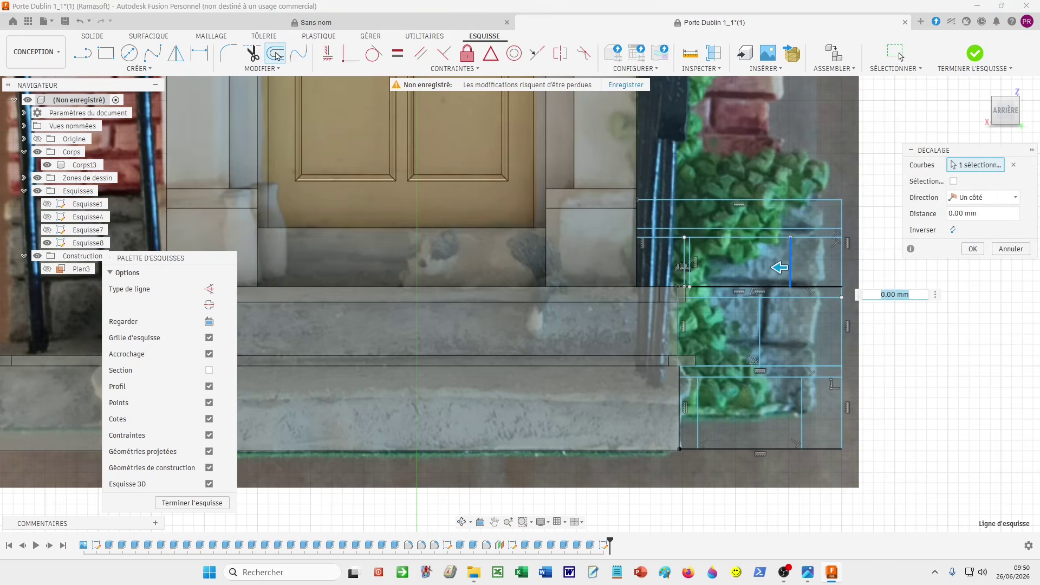
key(BackSpace)
key(Return)
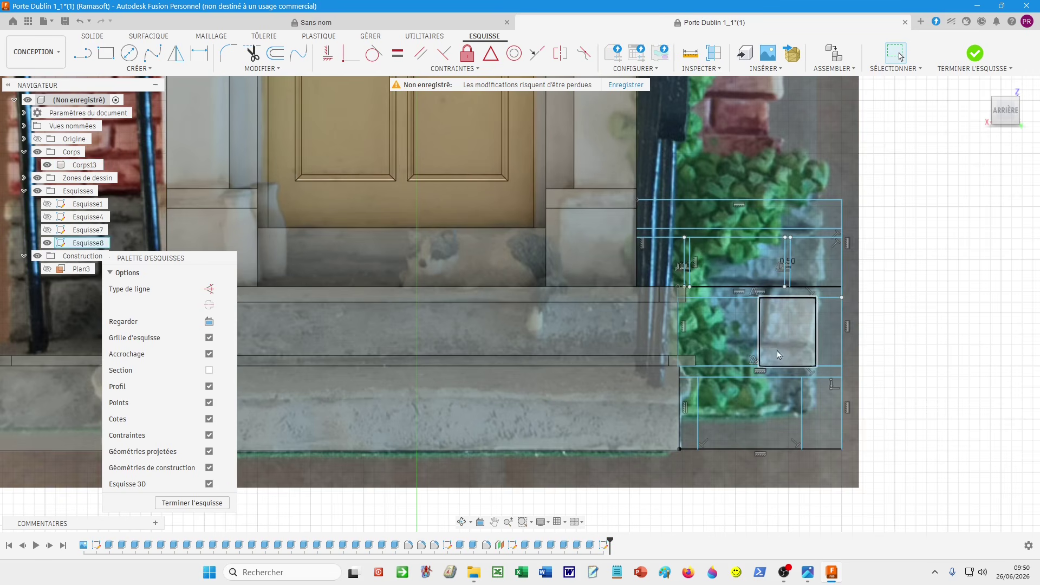
- Offset the vertical joint line in the middle stone course by 0.5 mm toward the door
click(759, 350)
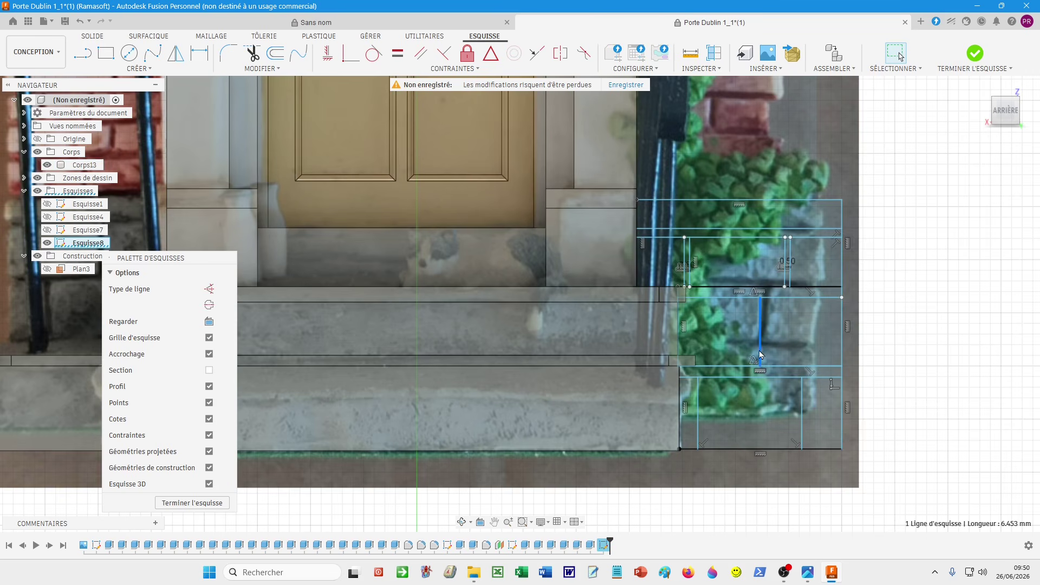
click(277, 53)
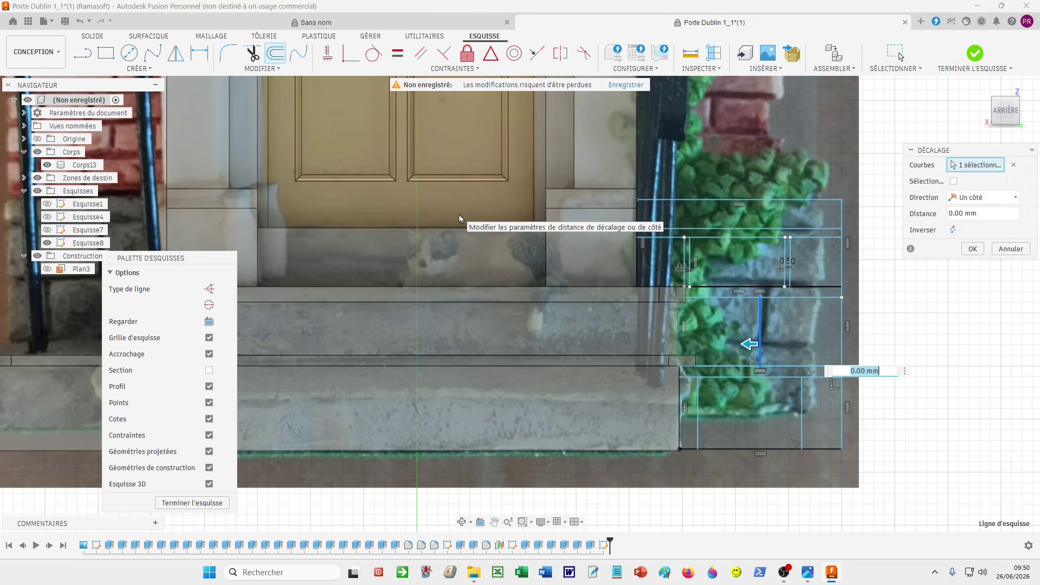
key(BackSpace)
text(.5)
key(Return)
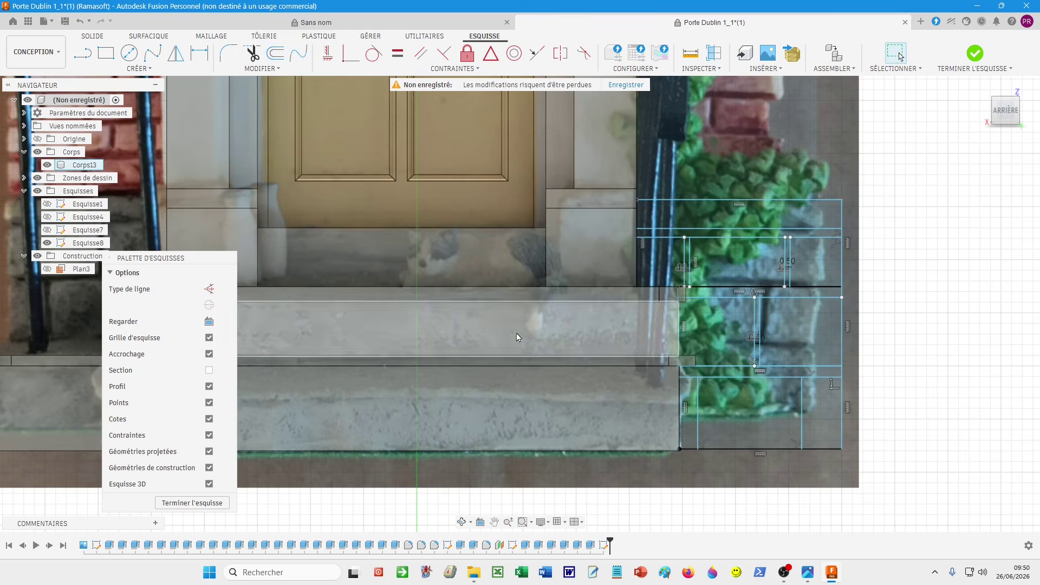
- Offset both vertical joint lines in the lowest stone course by 0.5 mm toward the door
click(699, 433)
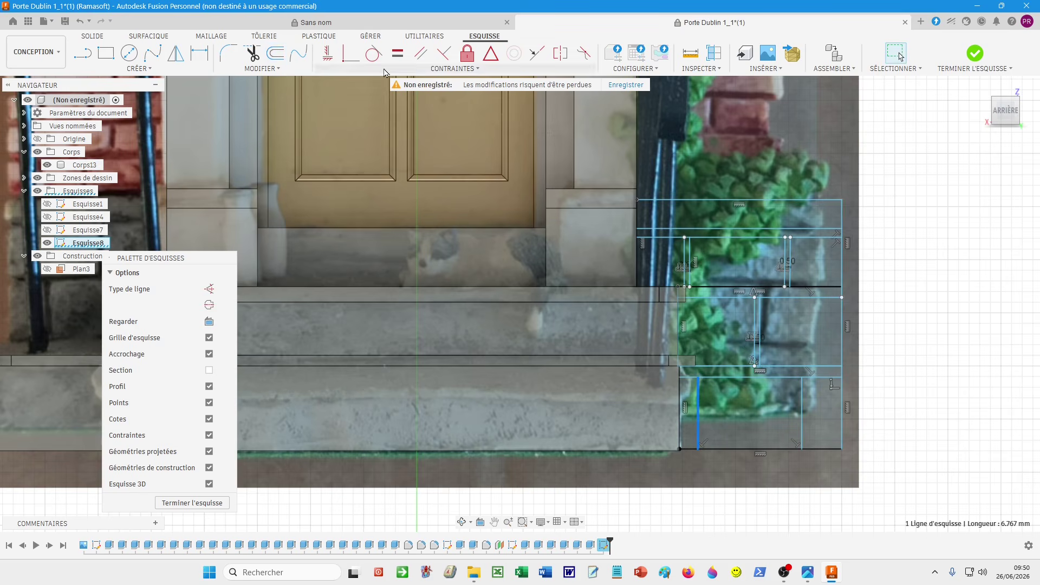
click(276, 55)
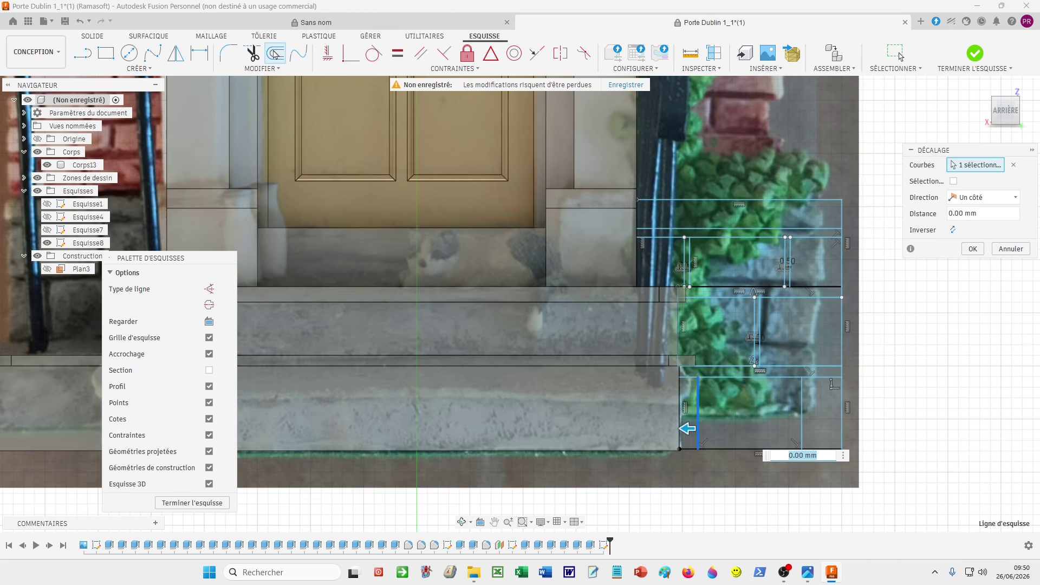
key(BackSpace)
text(0.5)
key(Return)
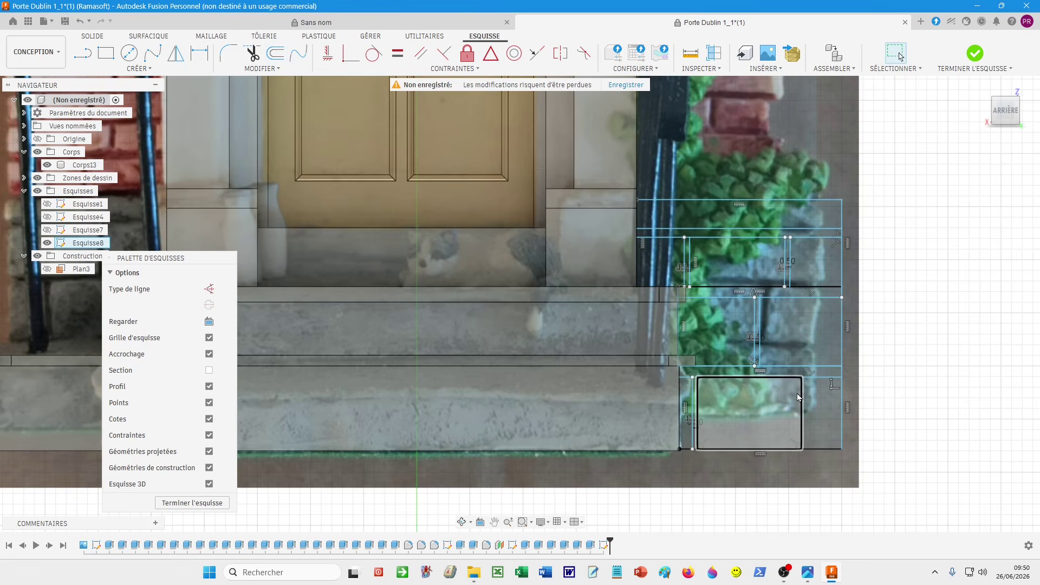
click(802, 426)
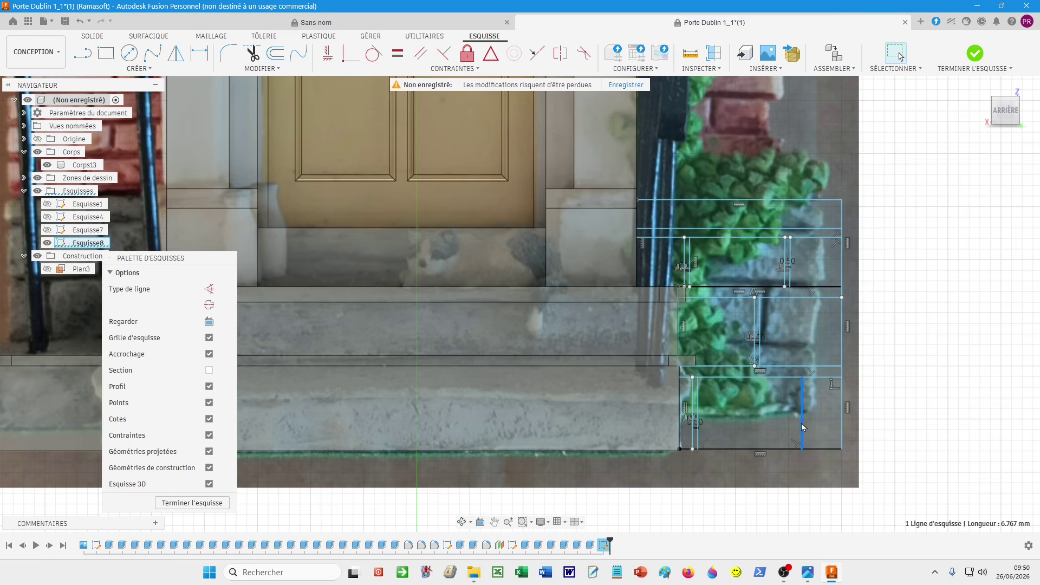
click(274, 55)
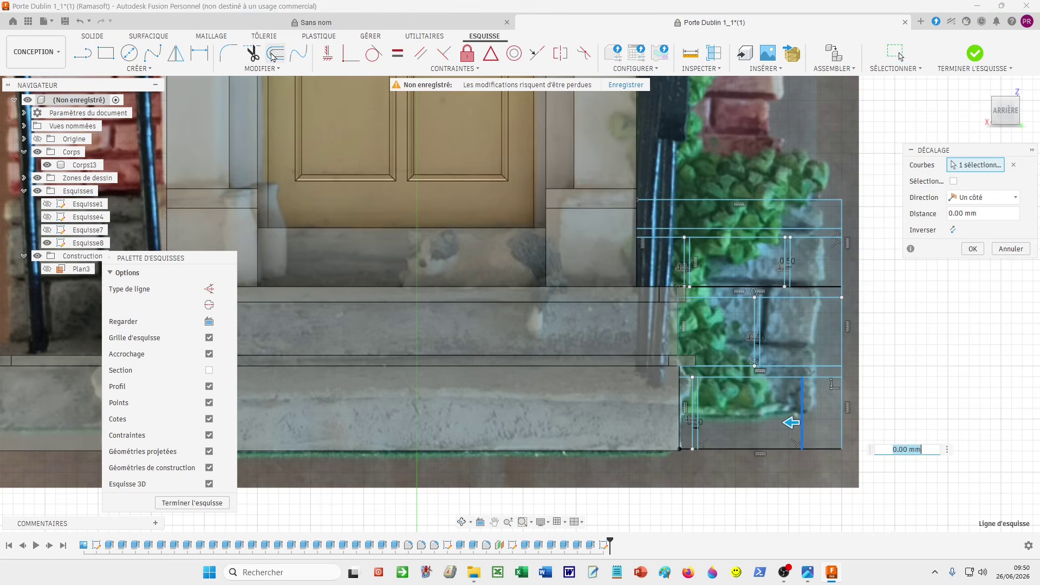
key(BackSpace)
text(.5)
key(Return)
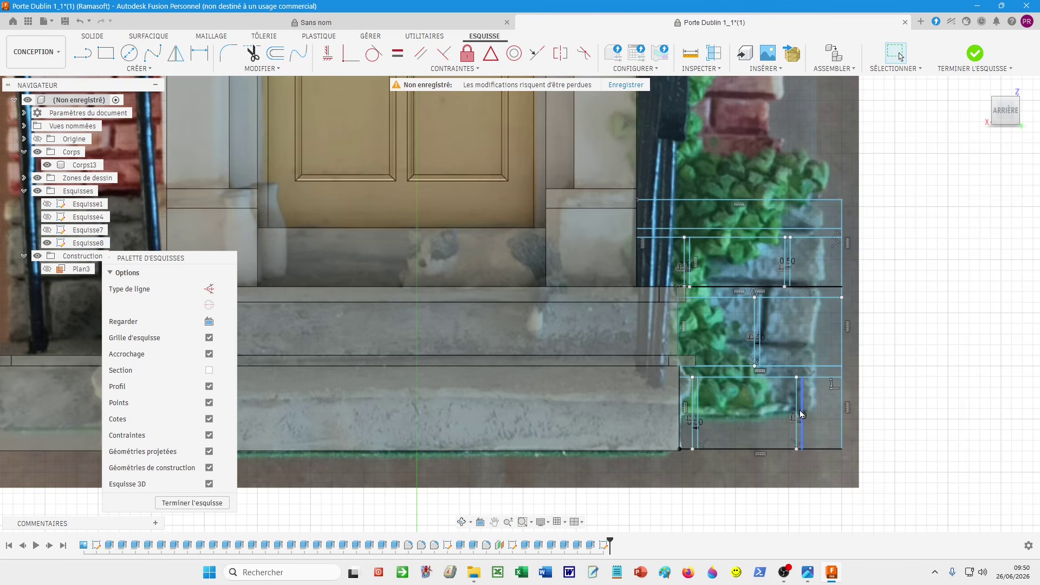
- Shift the outer 0.5 mm vertical joint of the upper stone course slightly toward the door
scroll(800, 416, up, 3)
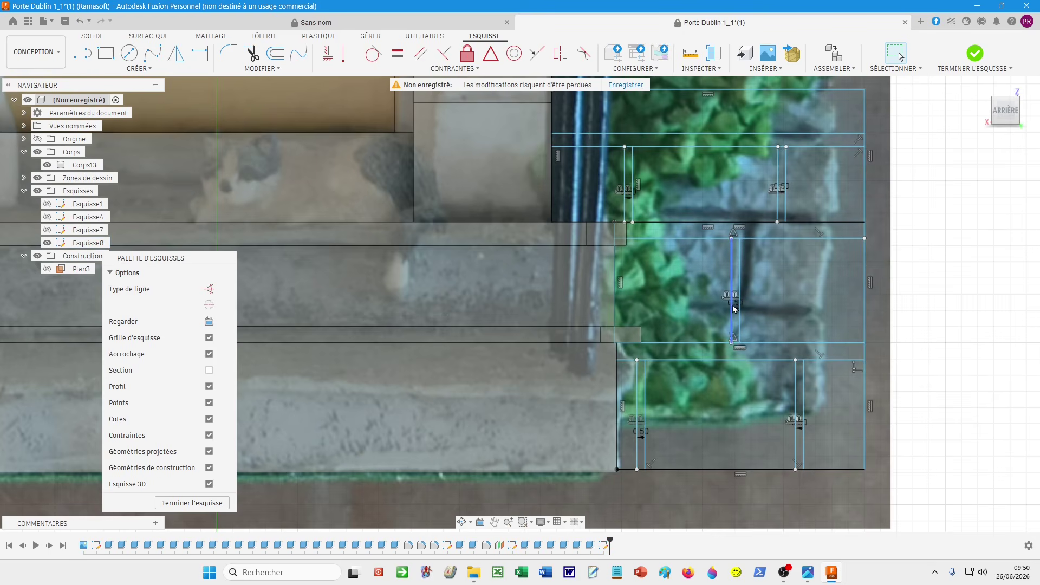
scroll(734, 309, up, 2)
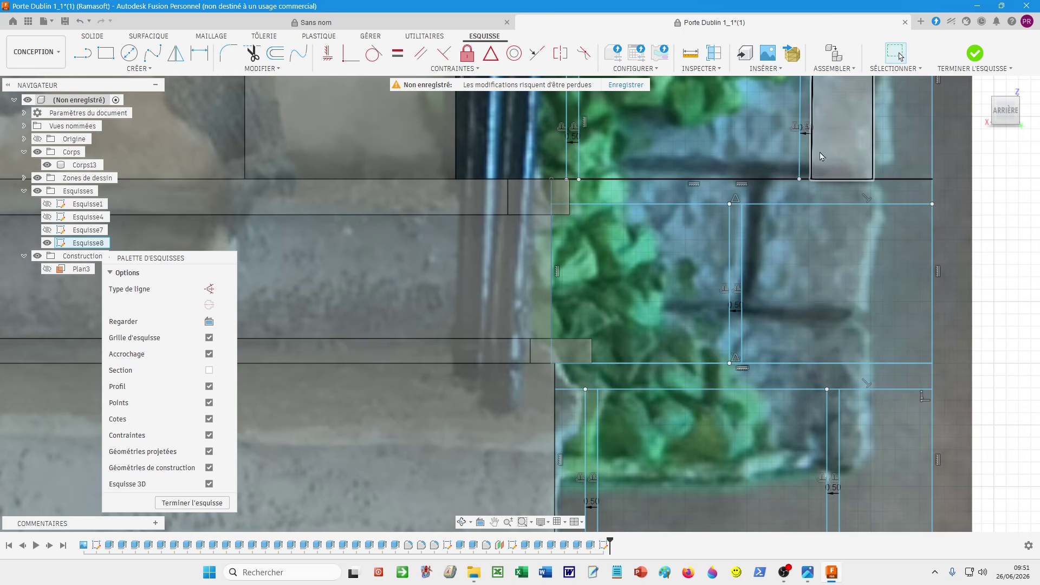
middle_drag(794, 156, 785, 324)
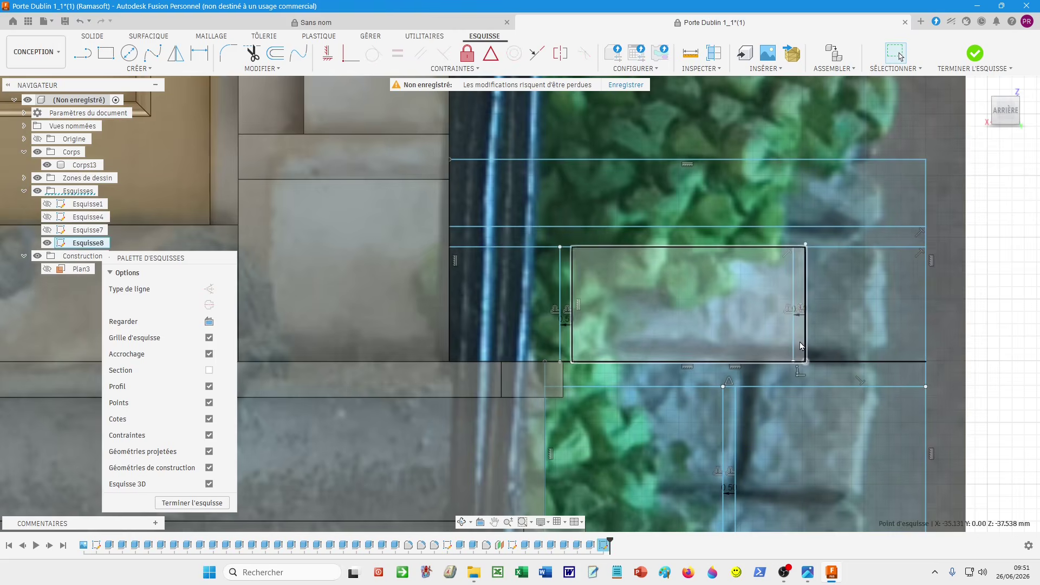
drag(791, 363, 788, 362)
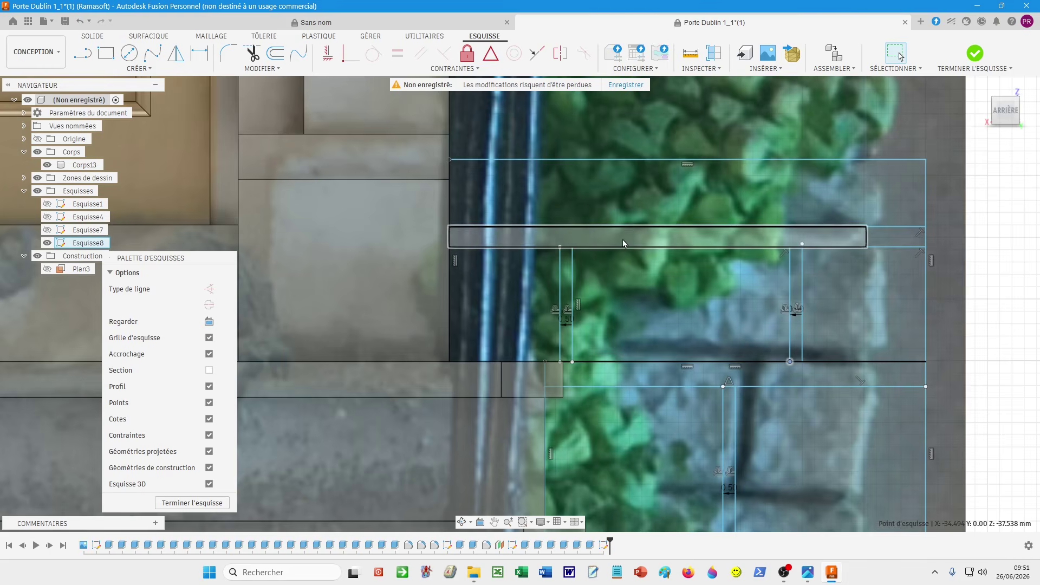
- Draw a vertical line about 105 mm long from the photo's upper edge down through the door to the lowest step
scroll(897, 184, down, 6)
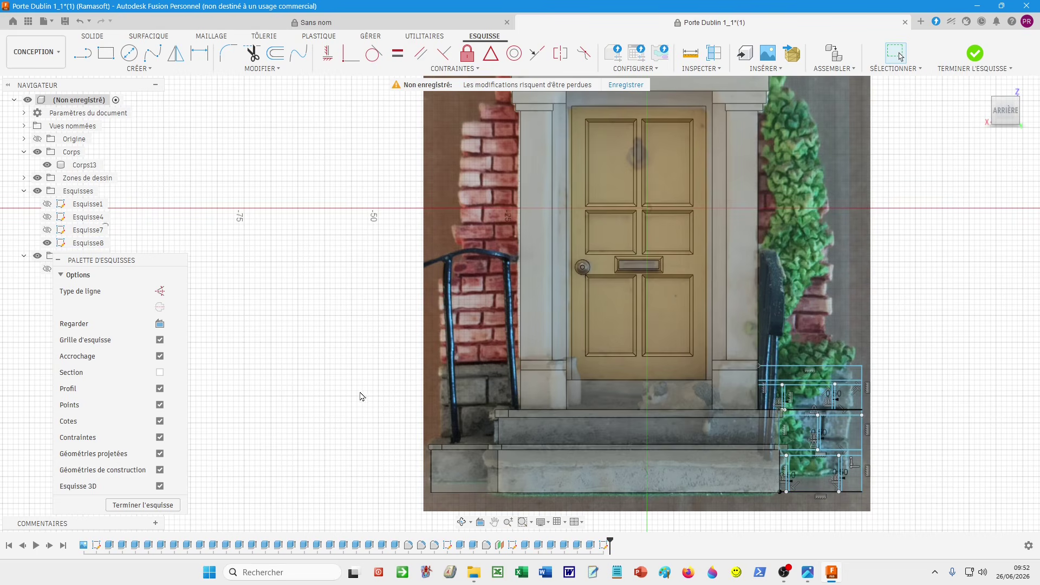
scroll(539, 250, down, 2)
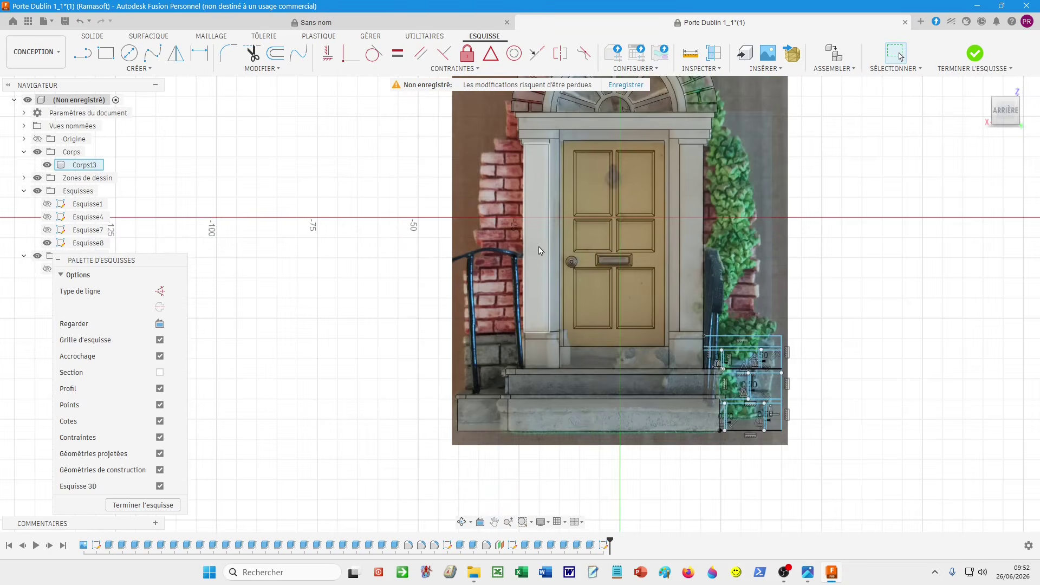
middle_drag(539, 250, 513, 369)
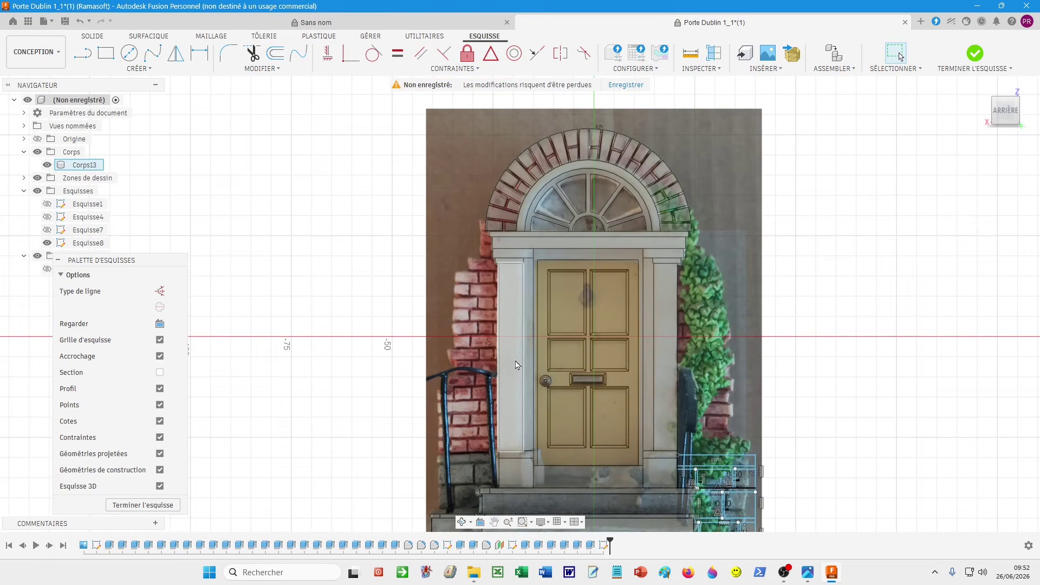
click(84, 54)
click(594, 108)
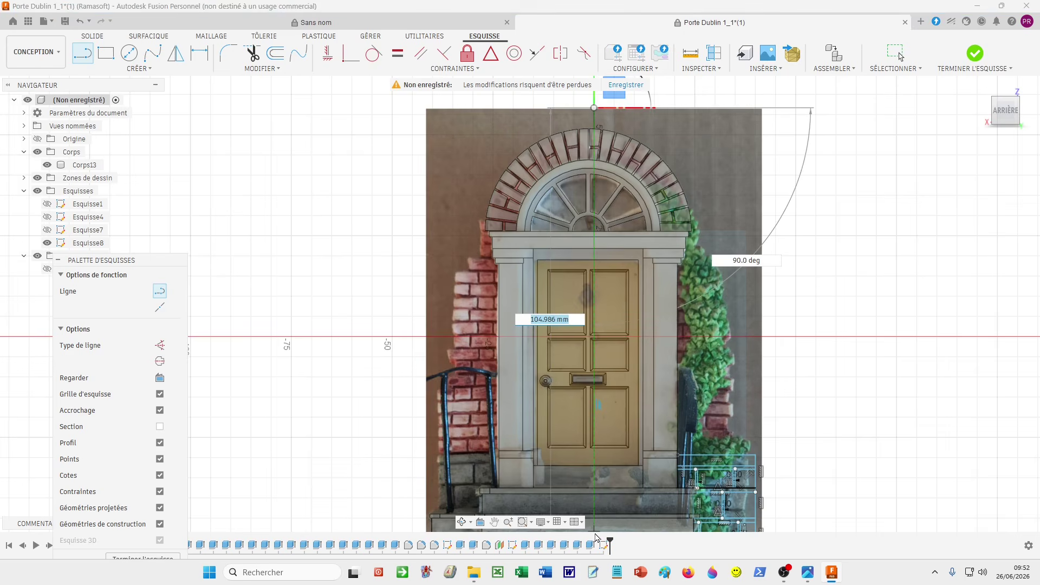
click(596, 535)
key(Escape)
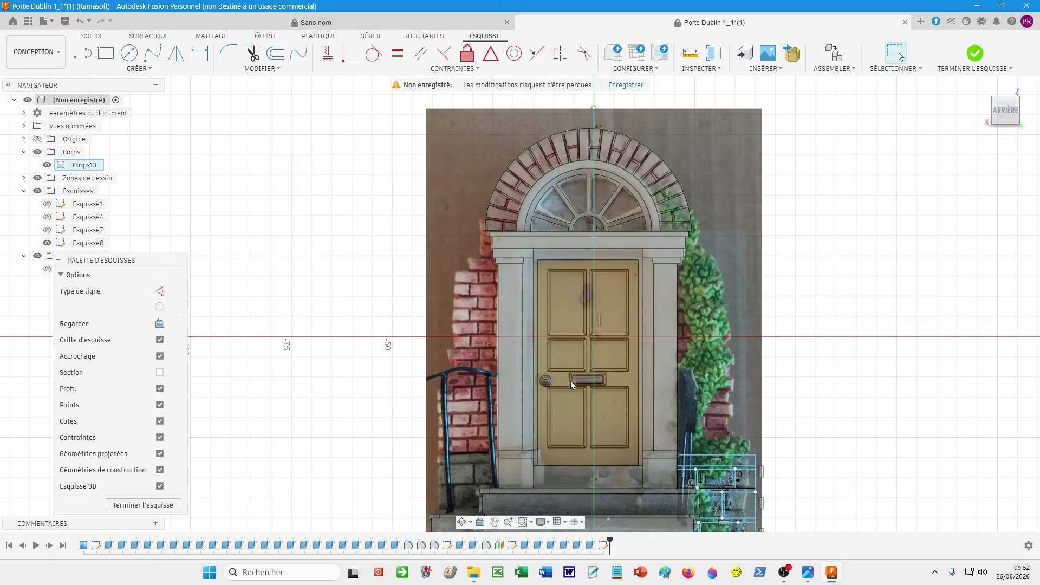
- Move the long vertical line onto the middle of the door and make it a construction line
scroll(571, 381, up, 3)
scroll(634, 264, down, 5)
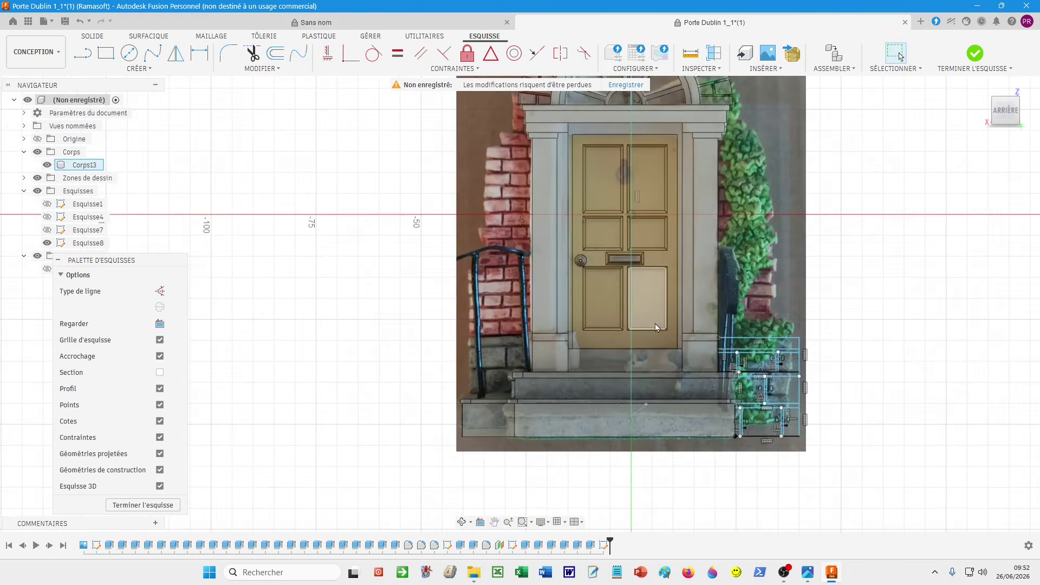
scroll(656, 328, down, 1)
click(630, 376)
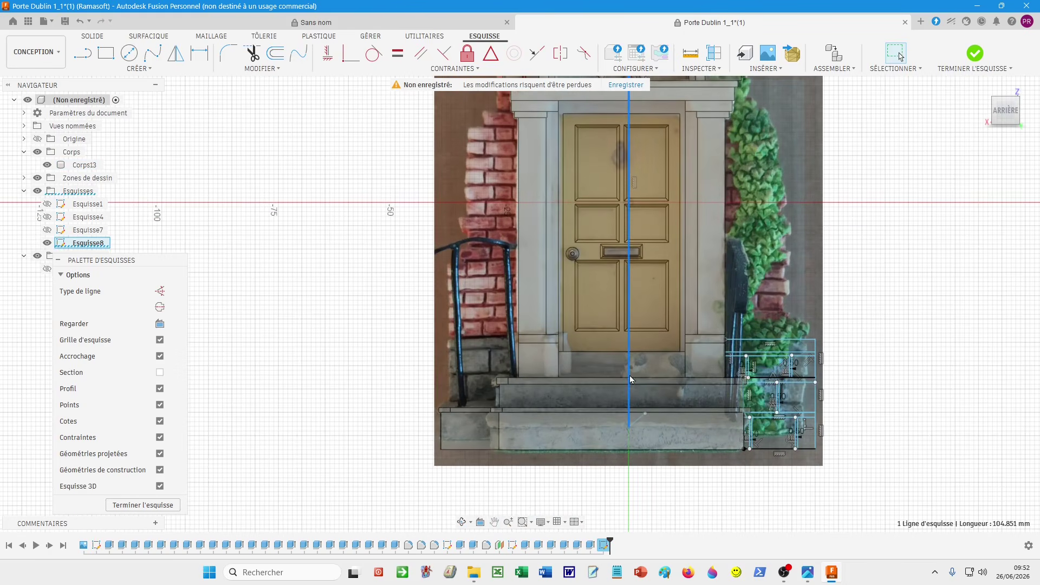
drag(630, 376, 623, 377)
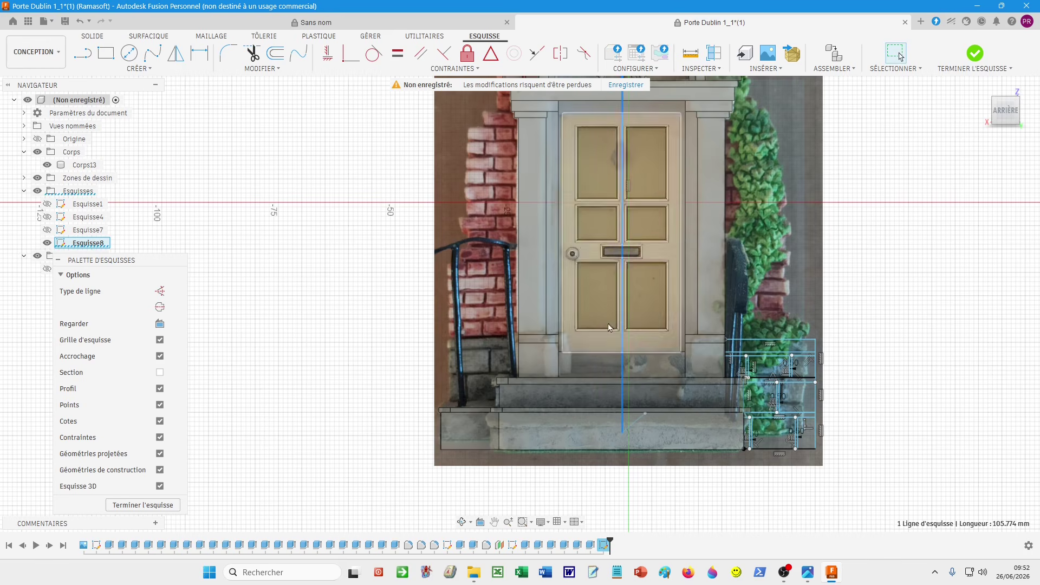
scroll(616, 383, down, 1)
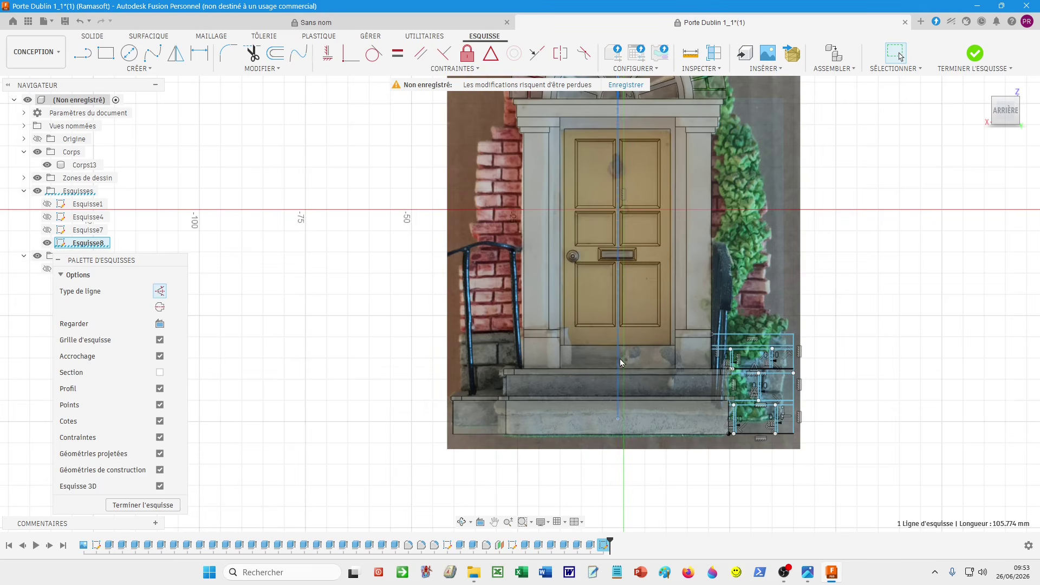
- Start a sketch mirror and select the outlines and vertical joint lines of the two upper stone courses as objects
scroll(620, 359, up, 3)
scroll(620, 358, up, 2)
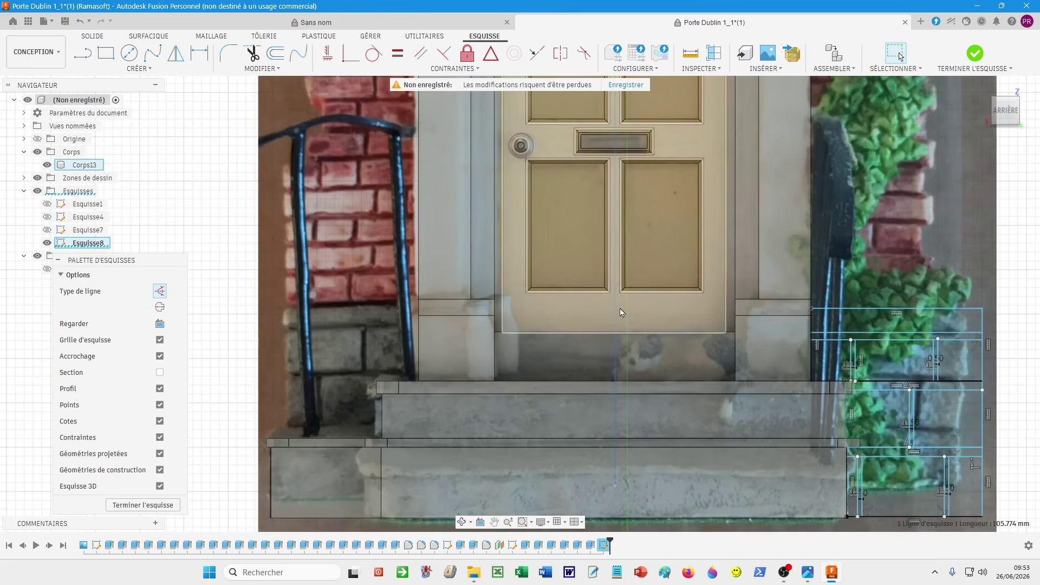
click(150, 70)
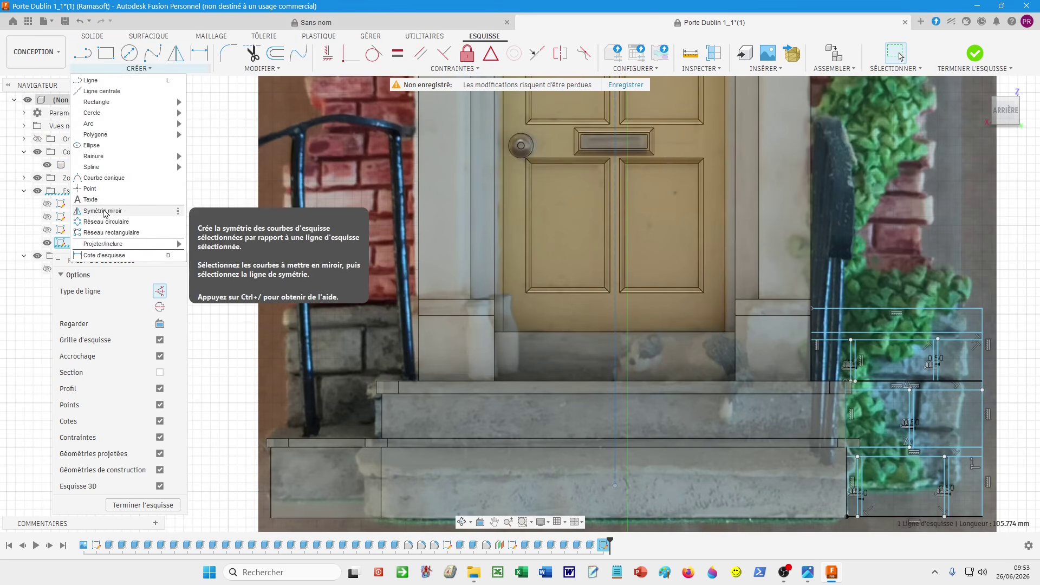
click(106, 215)
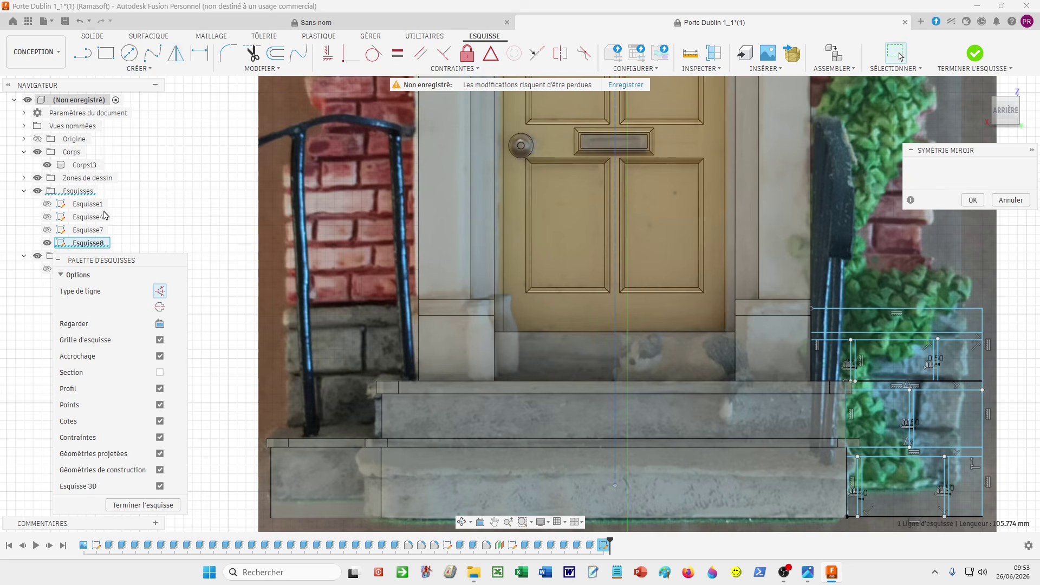
click(919, 313)
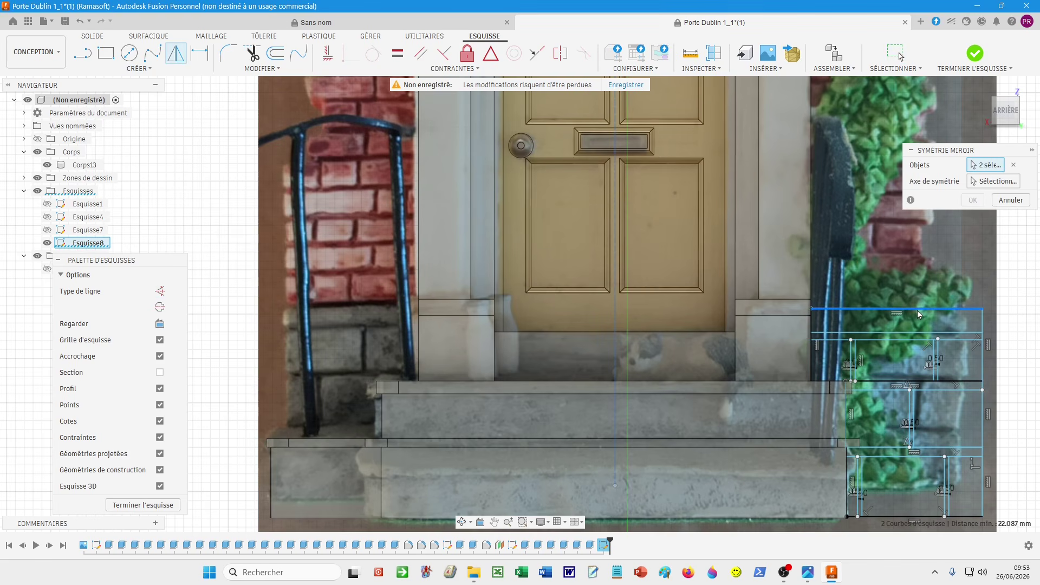
click(974, 333)
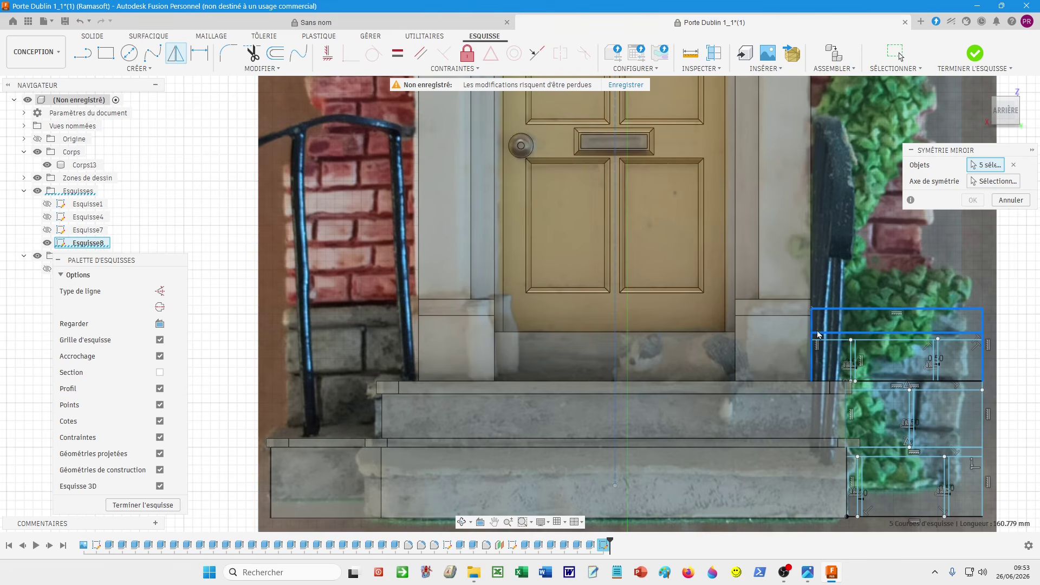
click(856, 365)
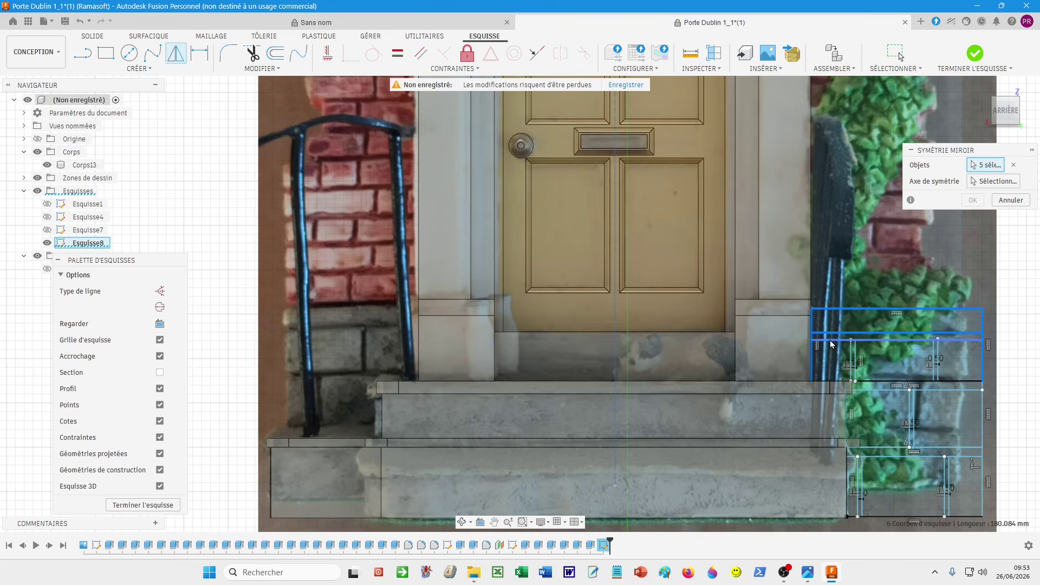
click(851, 366)
click(856, 372)
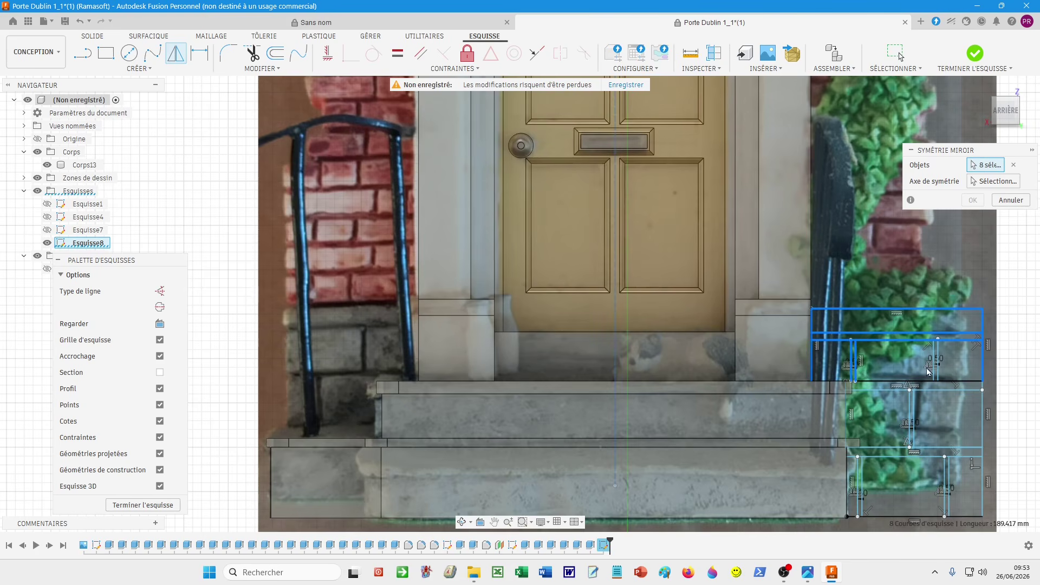
click(934, 370)
click(938, 368)
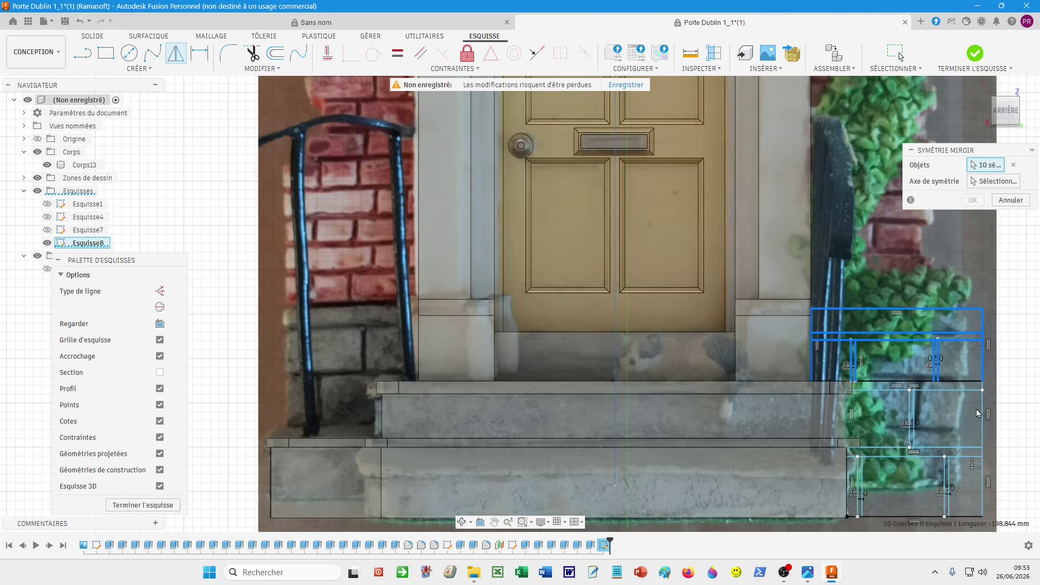
- Add the third course's outline and central joint lines, then mirror the selection about the construction line in the middle of the door
click(963, 390)
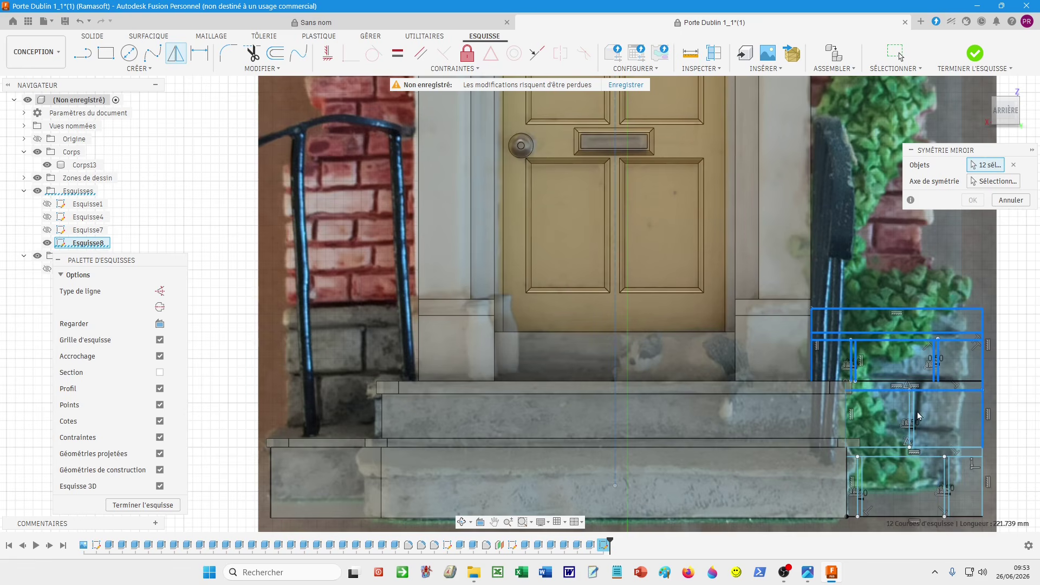
click(915, 416)
click(913, 418)
click(911, 418)
click(910, 406)
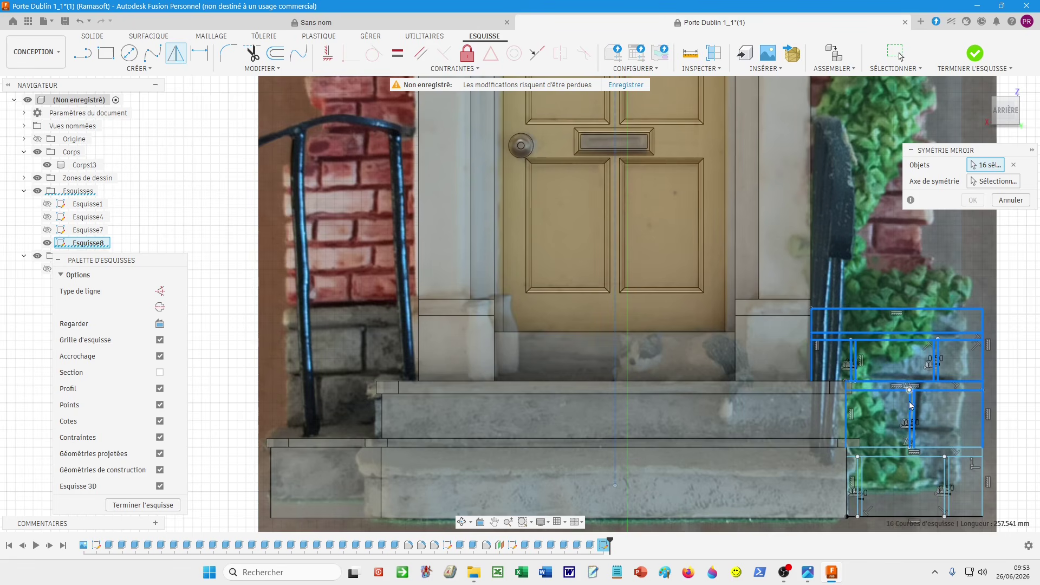
click(900, 449)
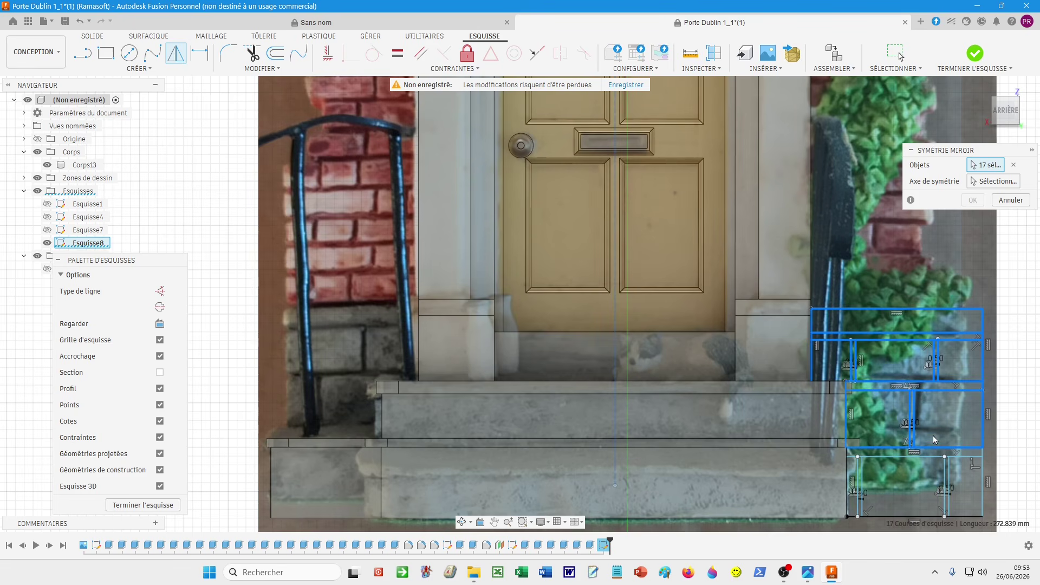
key(Return)
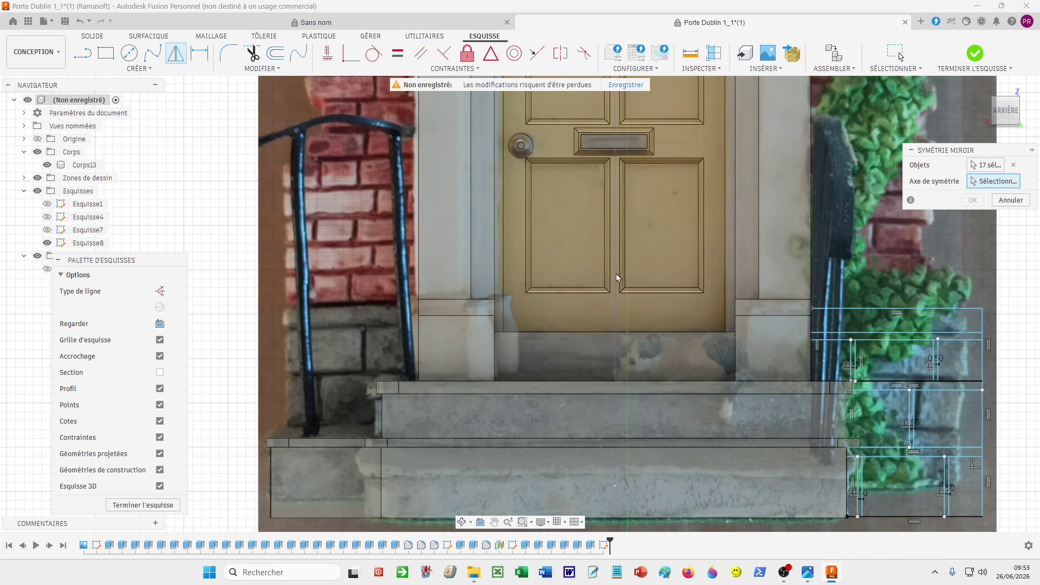
click(616, 294)
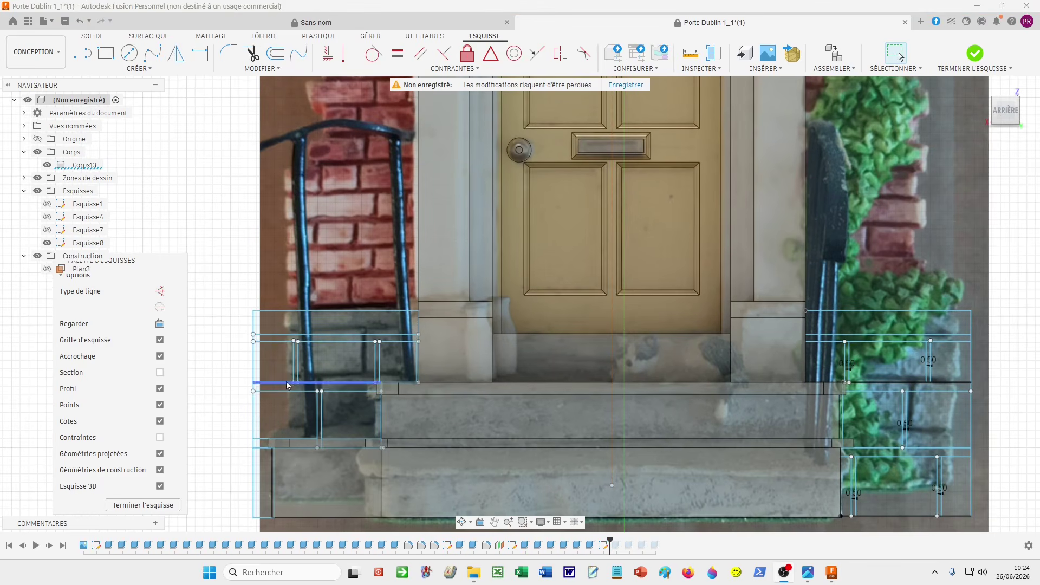
- Finish the sketch and hide the reference photo canvases
click(143, 506)
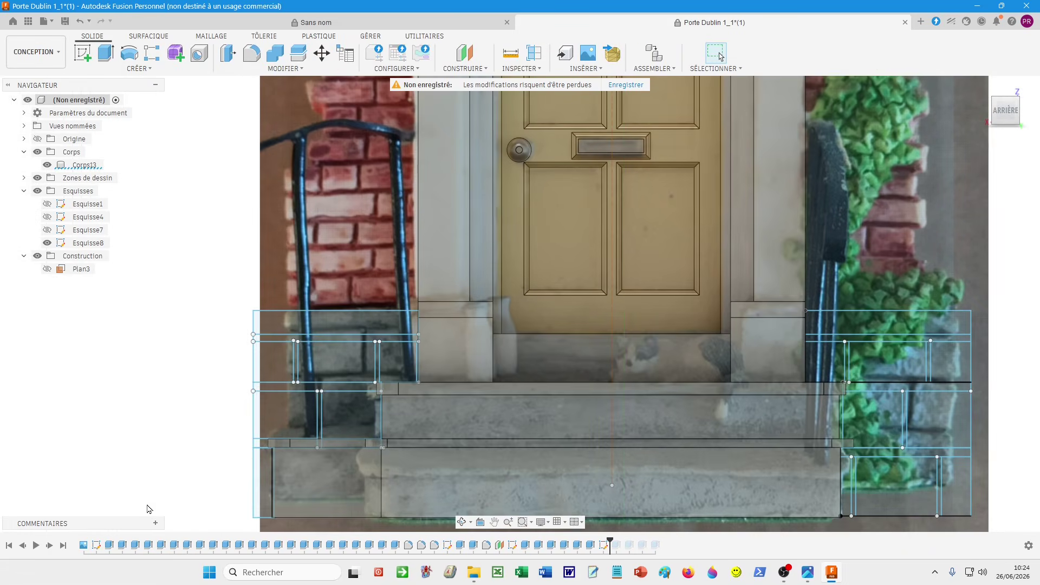
click(37, 178)
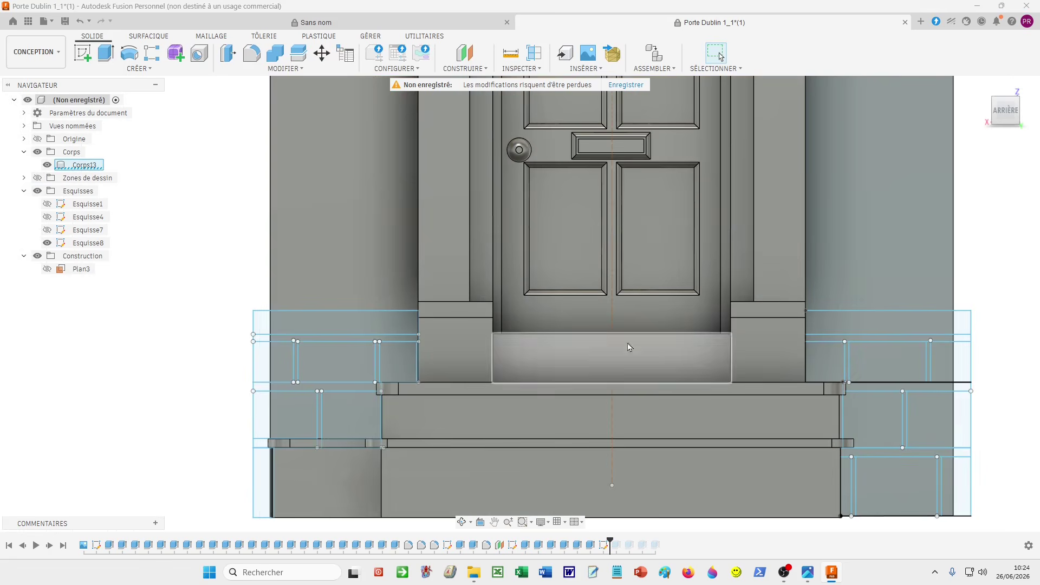
- Start an extrusion and select the stone profiles of the two upper courses right of the door, including the strips beyond the wall edge
key(e)
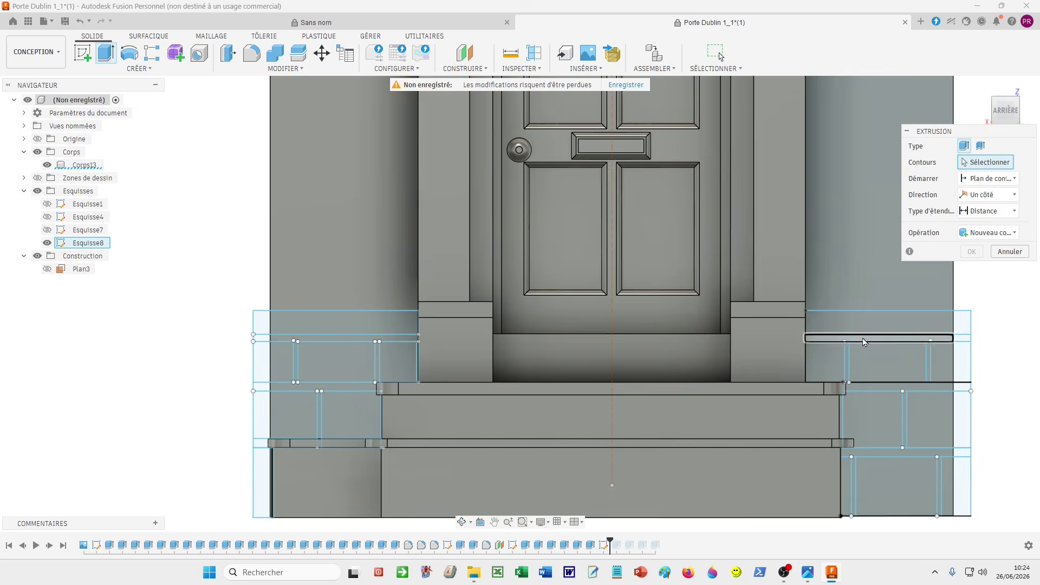
click(867, 325)
click(833, 365)
click(889, 364)
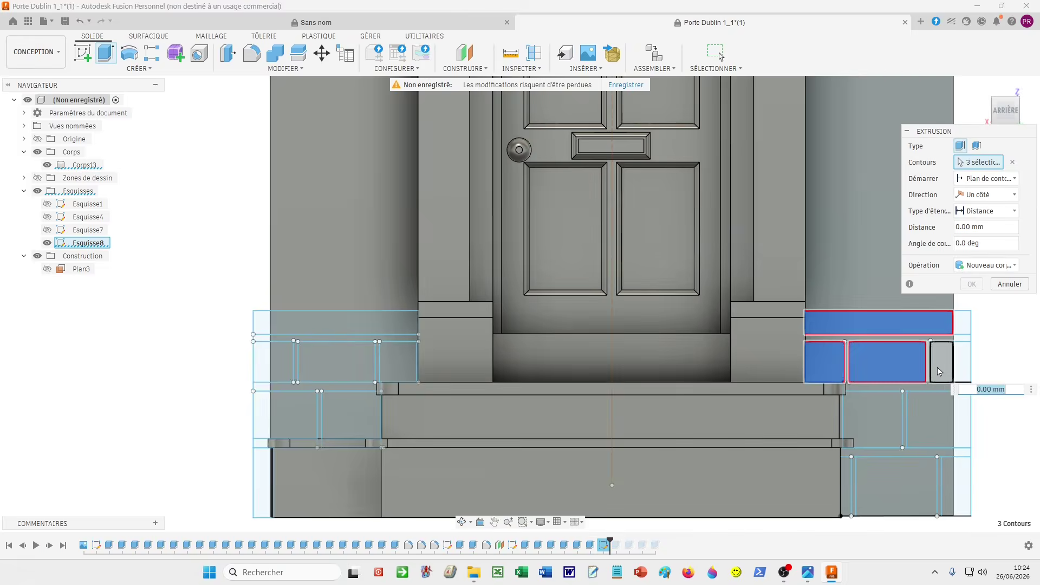
click(941, 362)
click(961, 352)
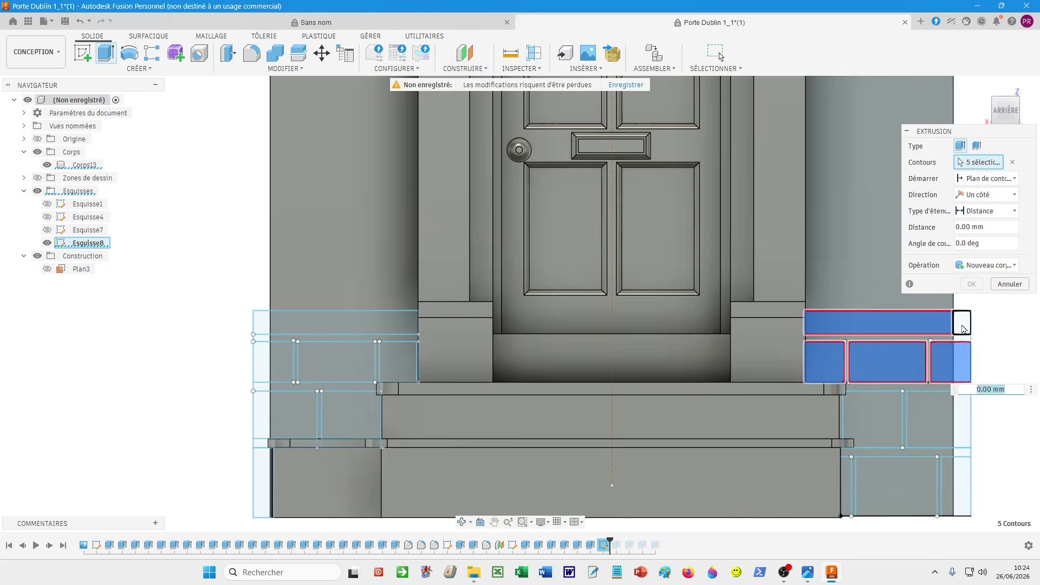
click(963, 325)
- Add all stone profiles of the two lower courses right of the door to the extrusion, leaving out the joints
click(963, 404)
click(924, 424)
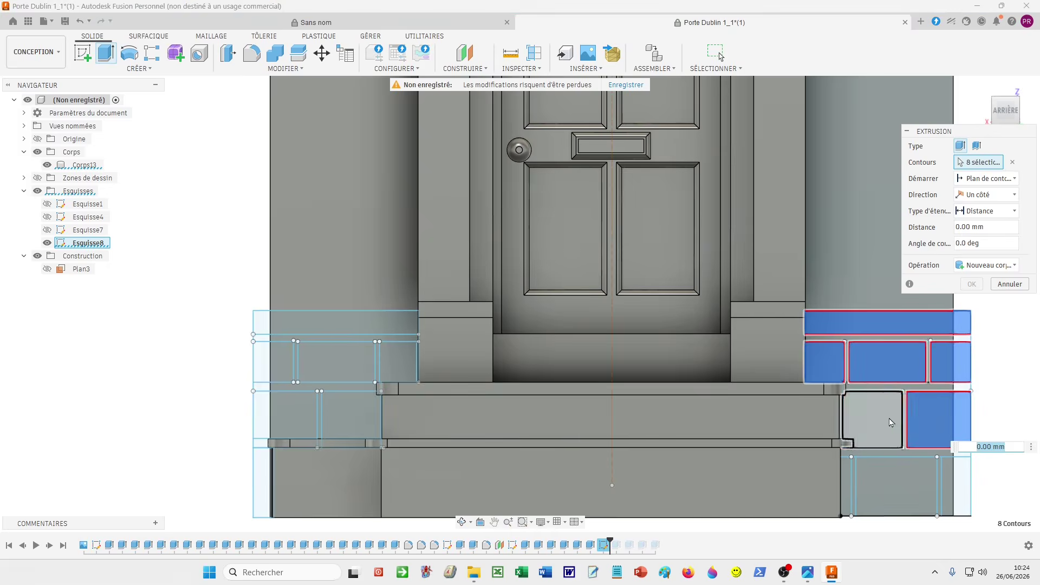
click(873, 420)
click(897, 486)
click(955, 484)
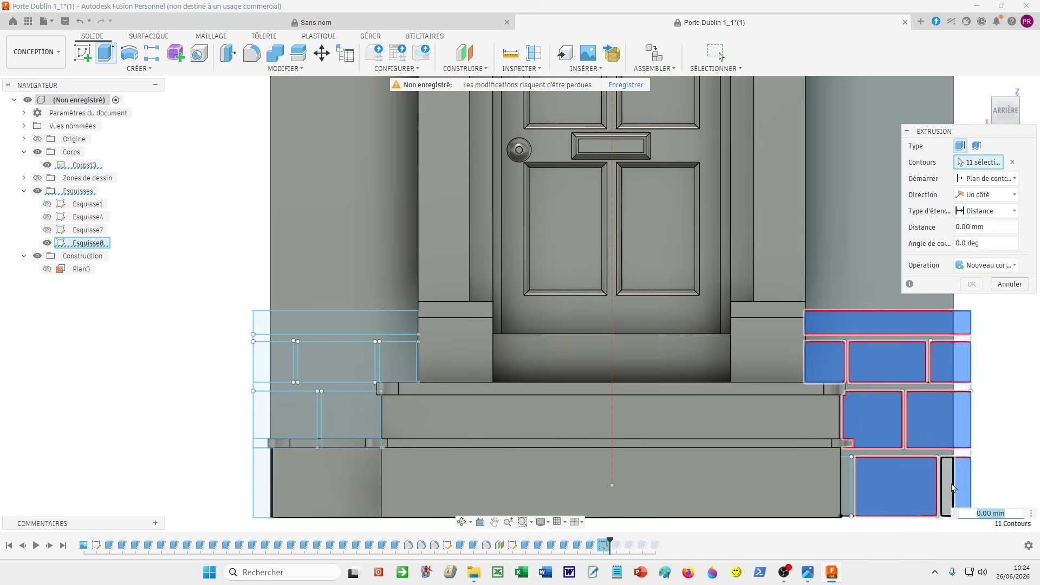
click(949, 487)
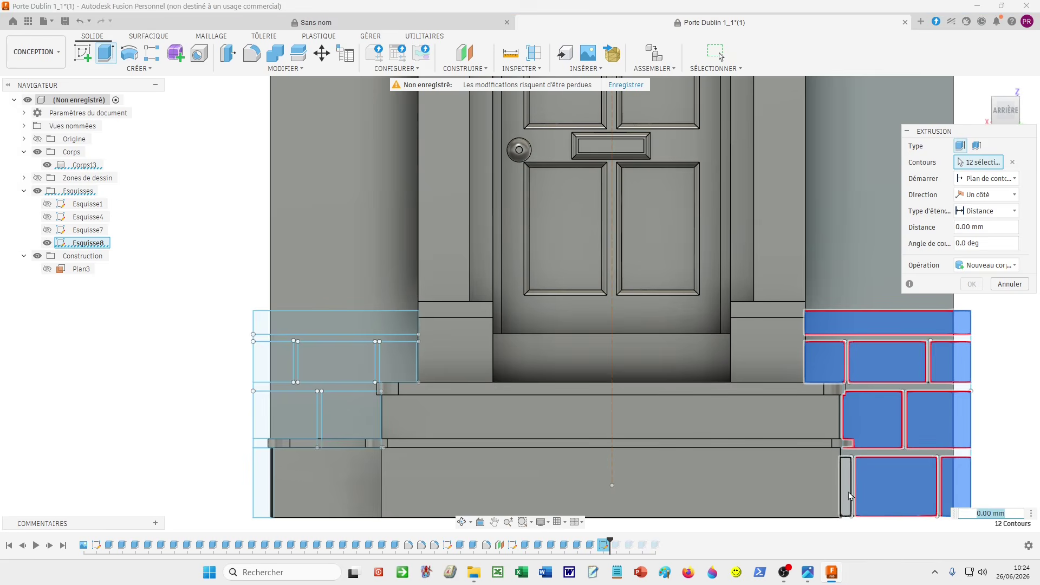
click(847, 486)
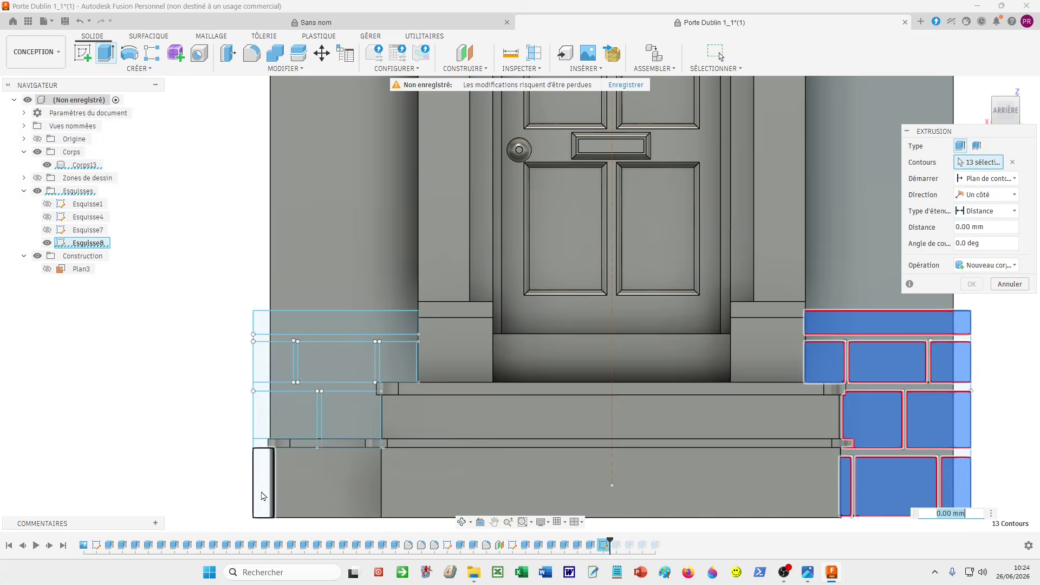
- Add the mirrored stone profiles of all four courses left of the door to the extrusion, leaving out the joints
click(263, 496)
click(286, 413)
click(341, 415)
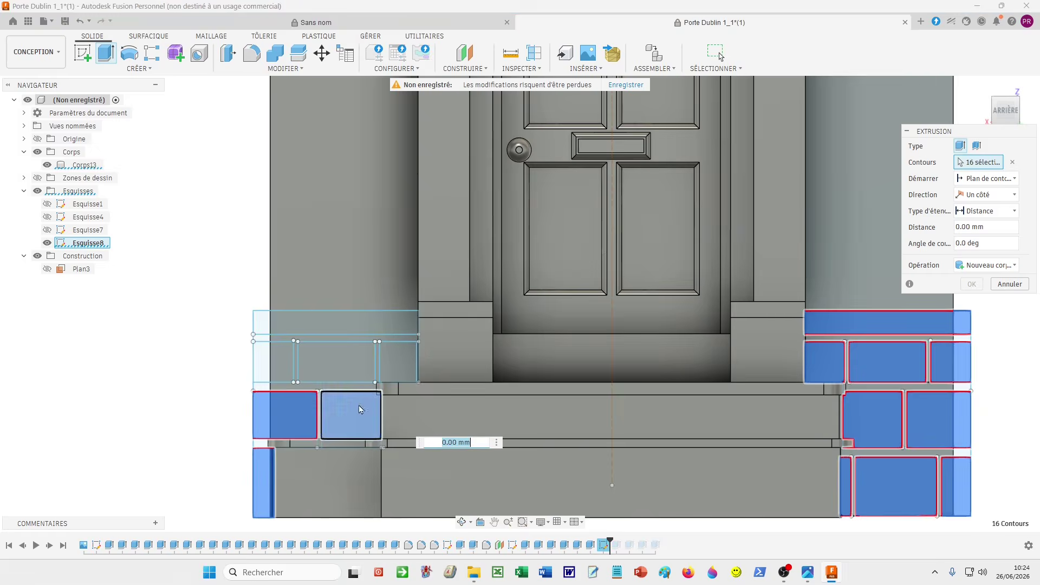
click(398, 362)
click(336, 323)
click(336, 358)
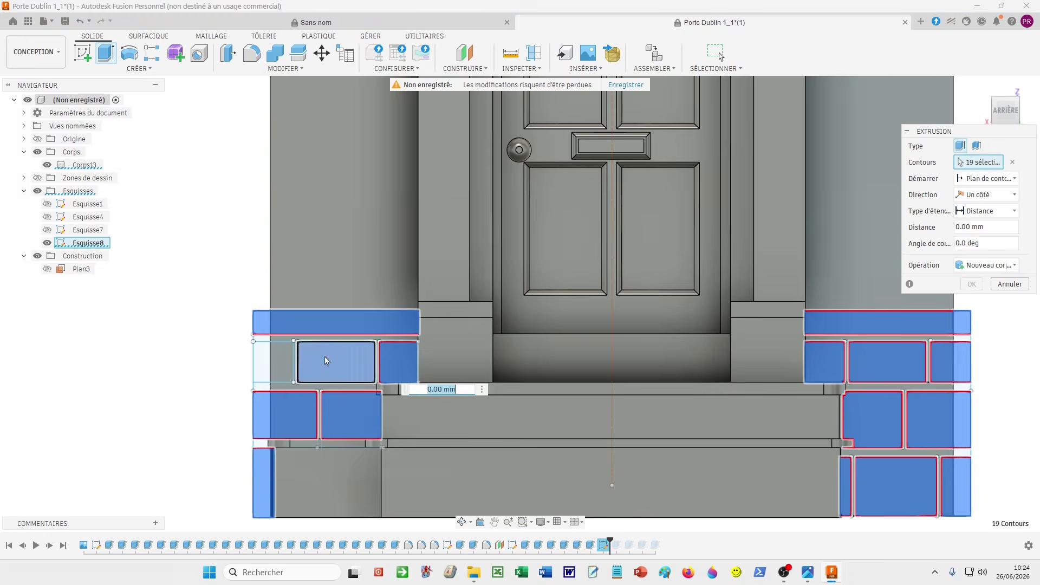
click(272, 362)
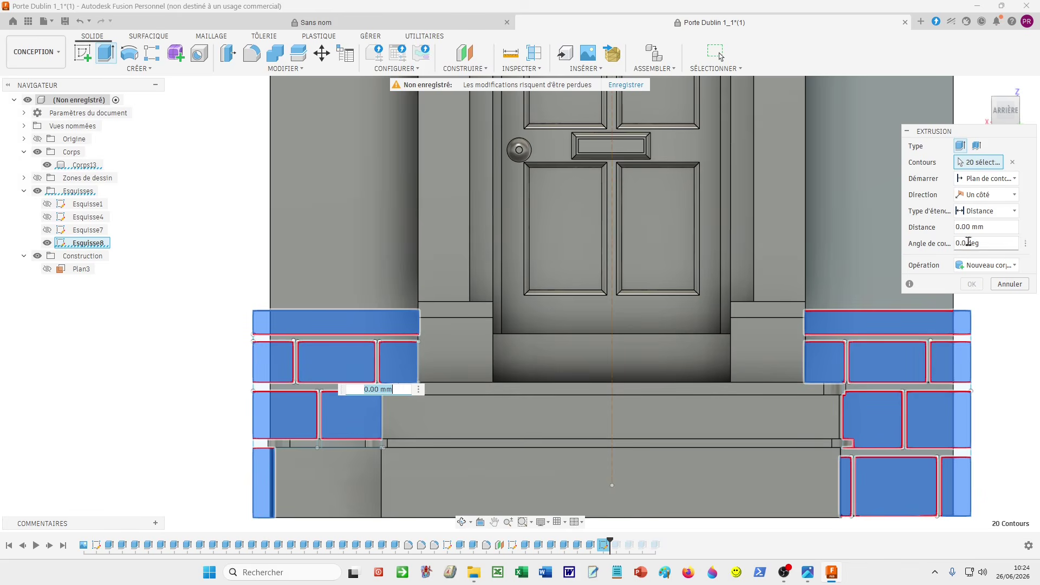
- Make the stone extrusion two-sided with 2 mm on the first side and join it to the door body
click(995, 198)
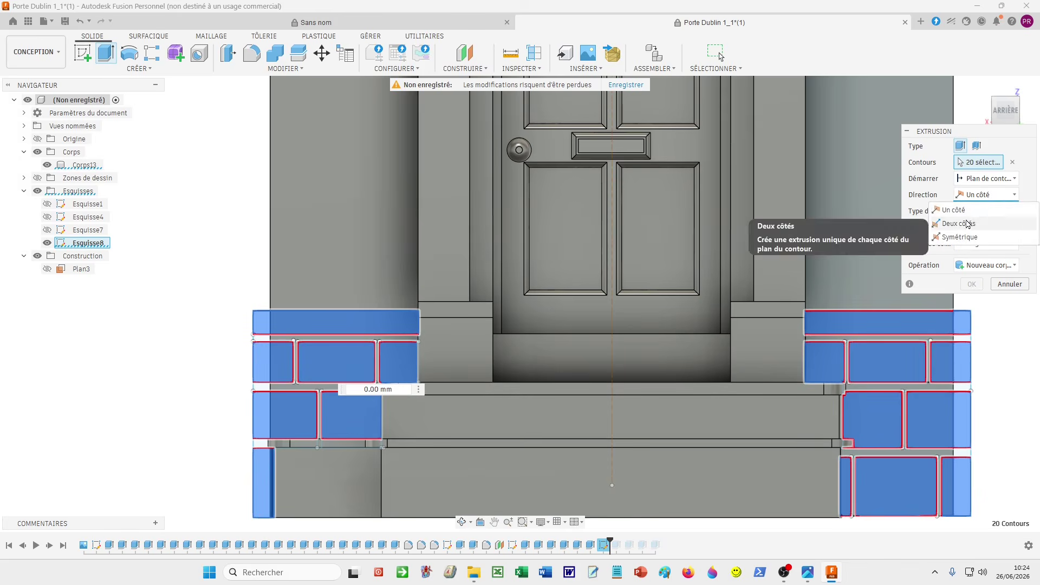
click(958, 224)
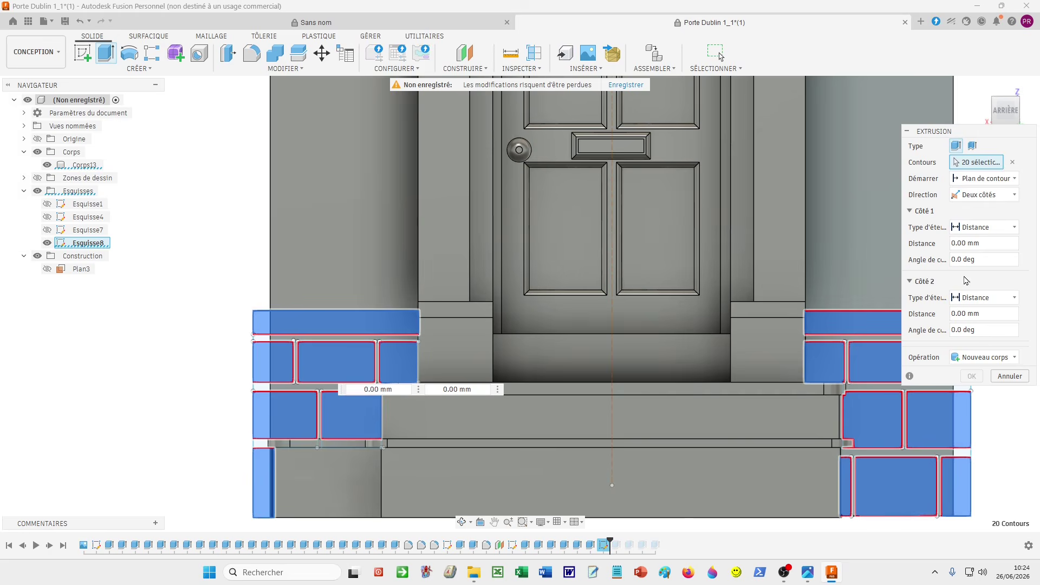
shift+middle_drag(752, 297, 799, 304)
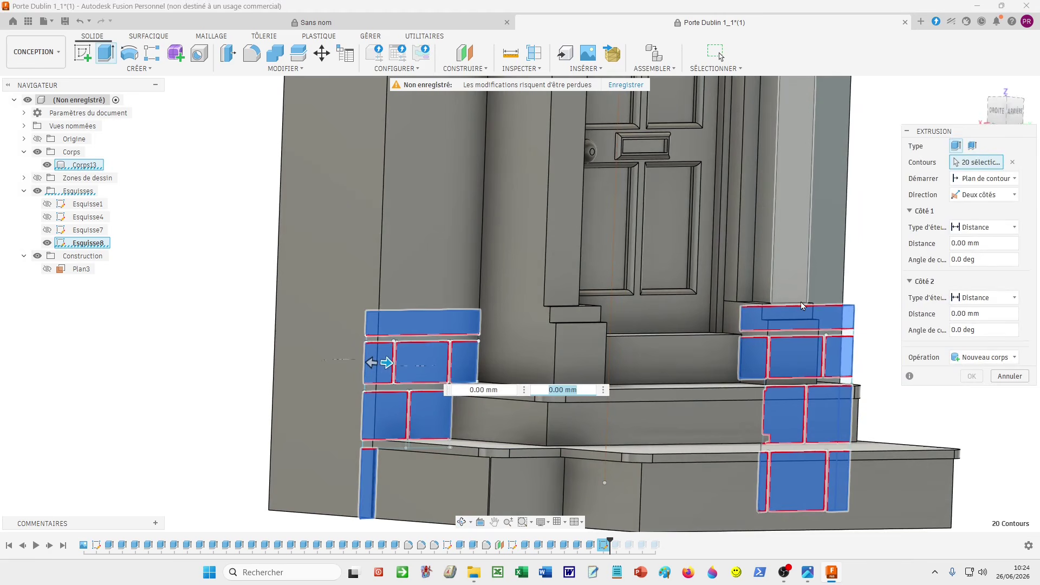
text(2)
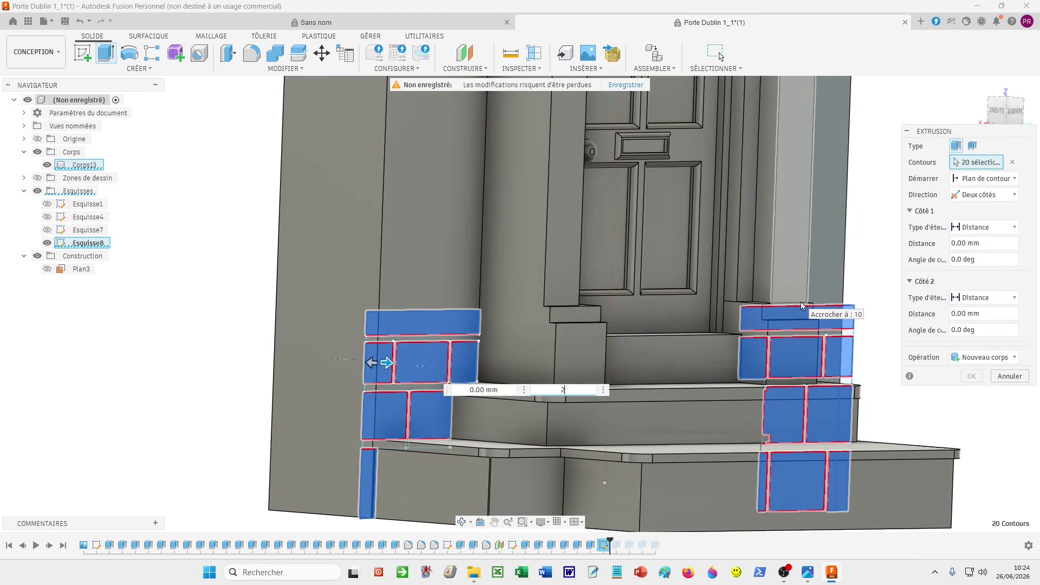
click(1006, 357)
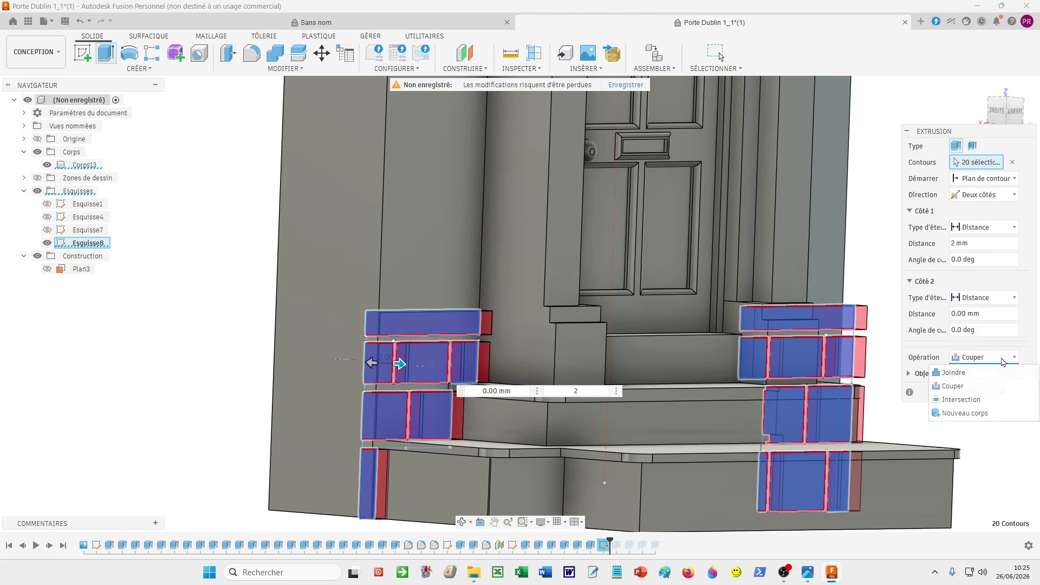
click(970, 370)
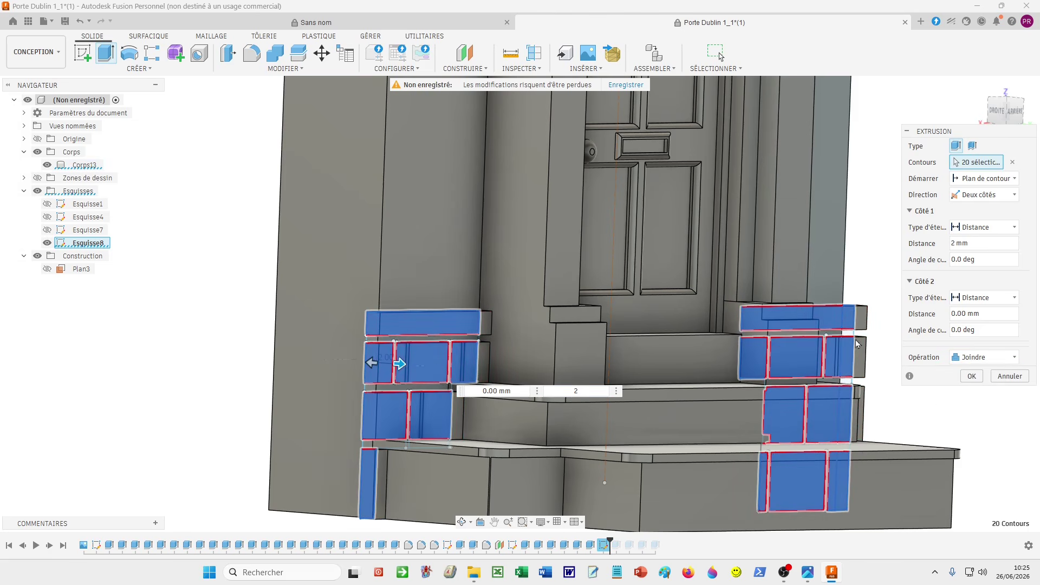
- Set the second side of the stone extrusion to 16 mm and complete the extrusion
shift+middle_drag(857, 343, 830, 356)
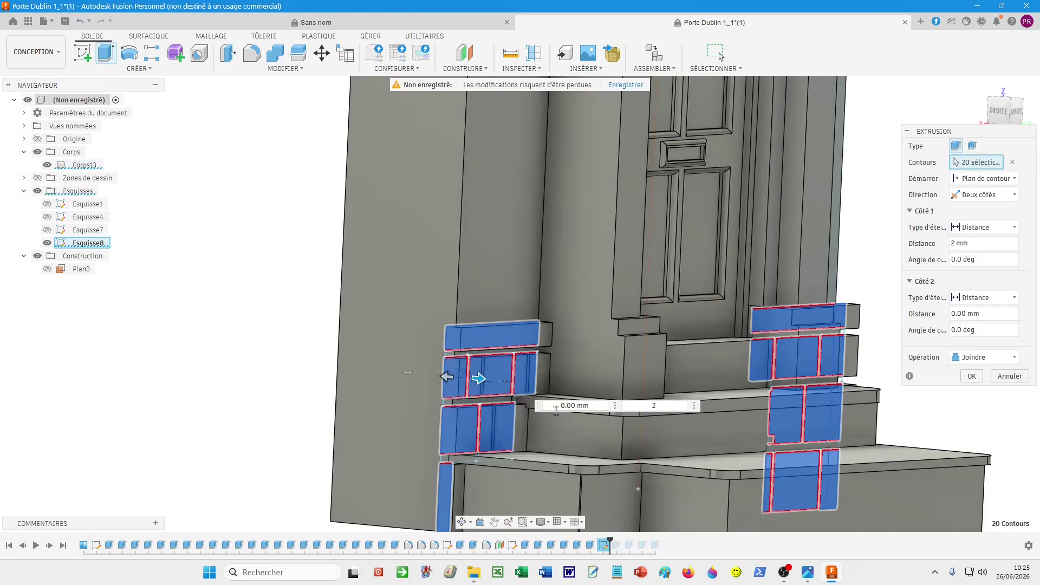
key(Delete)
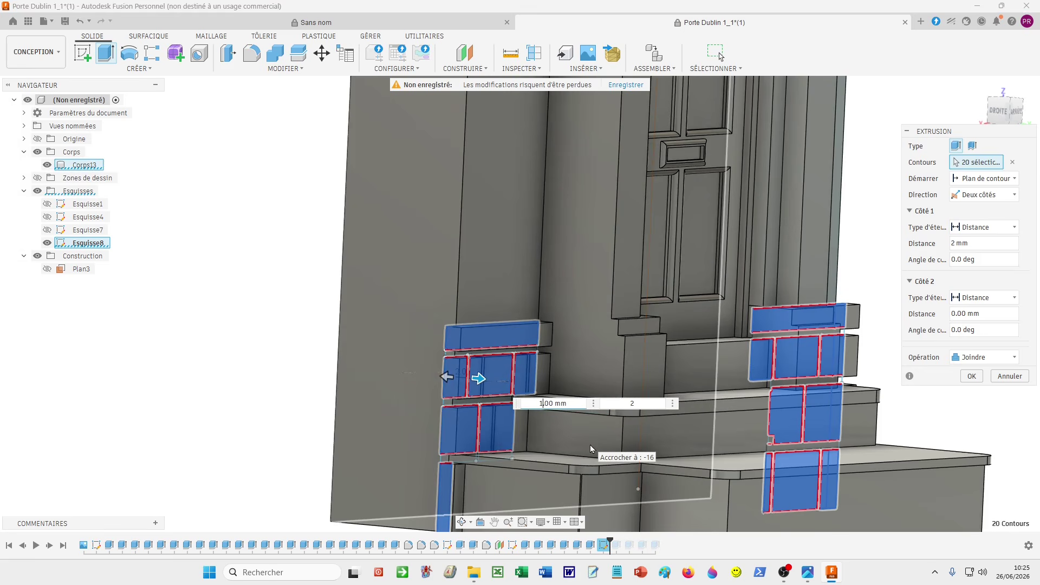
text(16)
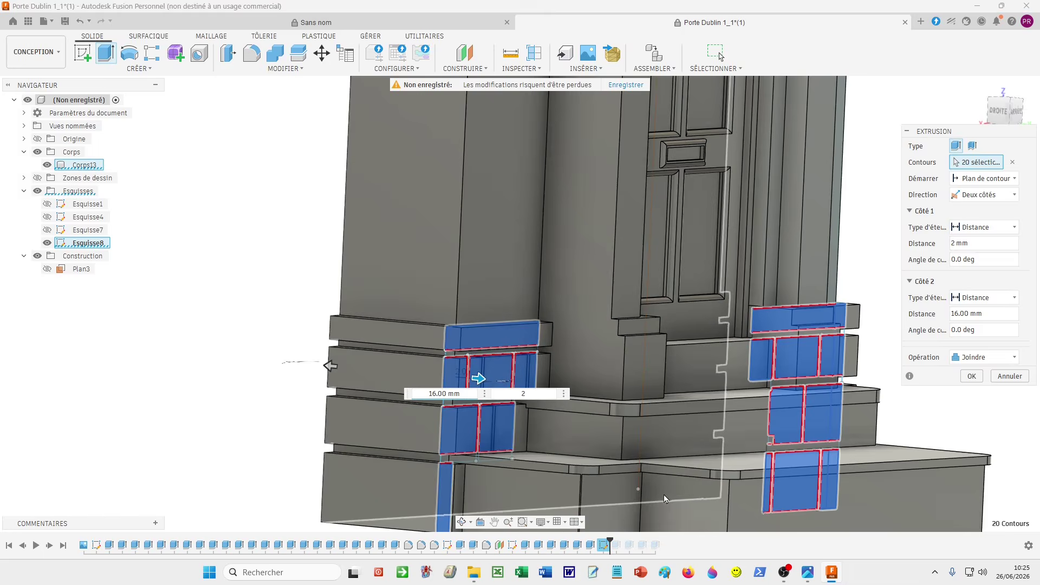
shift+middle_drag(681, 473, 850, 392)
key(Tab)
click(972, 377)
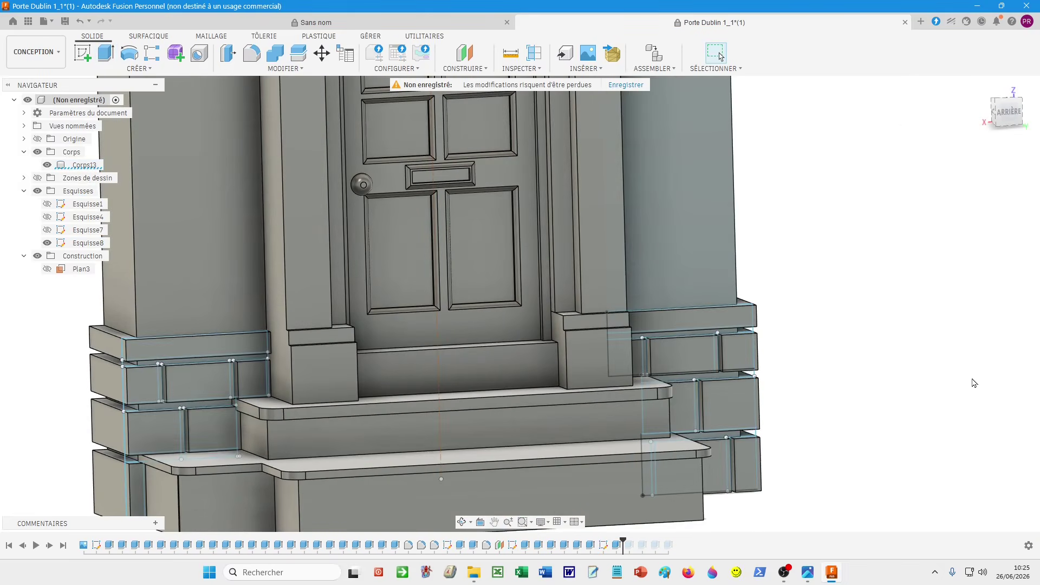
- Hide the stone course sketch Esquisse8 and face the door squarely from the back view
scroll(933, 367, down, 5)
mouse_move(913, 360)
shift+middle_down()
mouse_move(774, 382)
mouse_move(755, 407)
shift+middle_up()
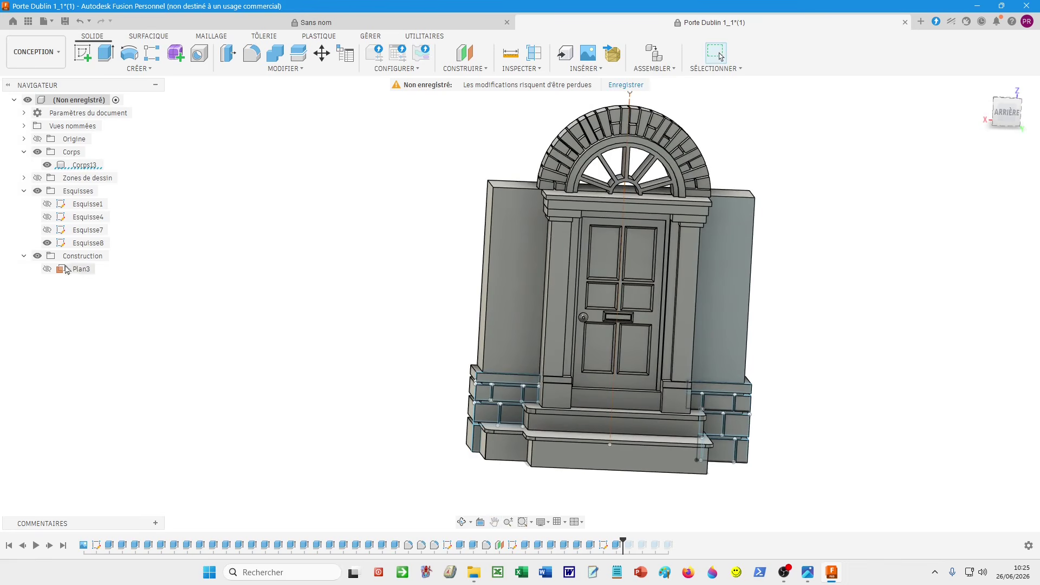
click(53, 245)
click(52, 244)
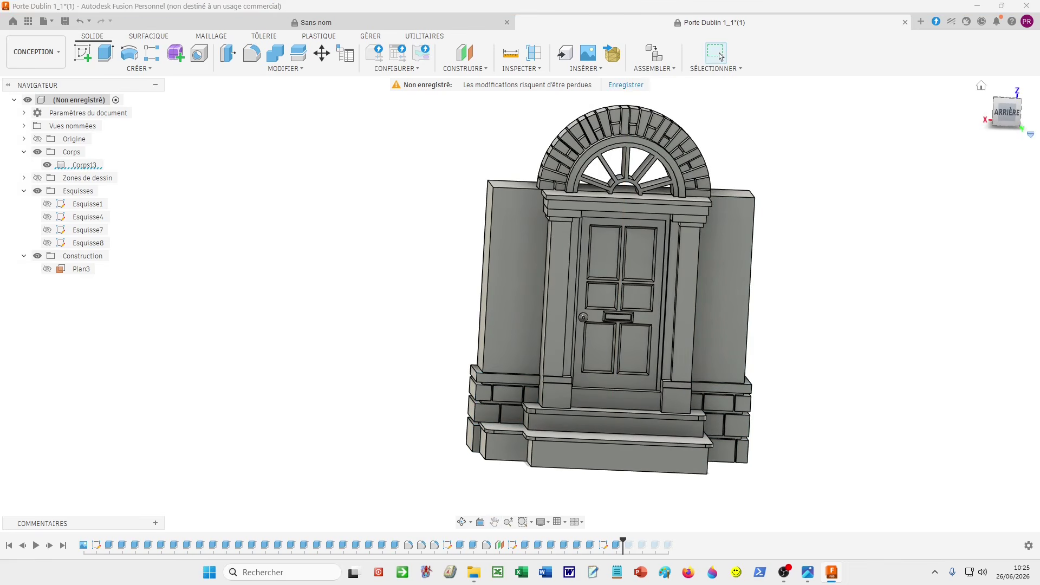
click(1017, 124)
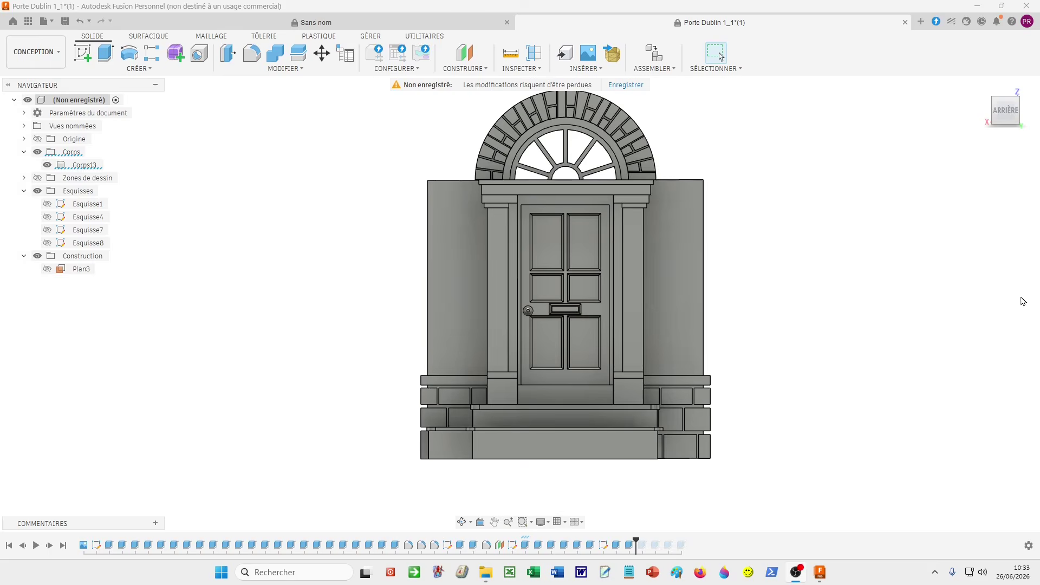
click(881, 298)
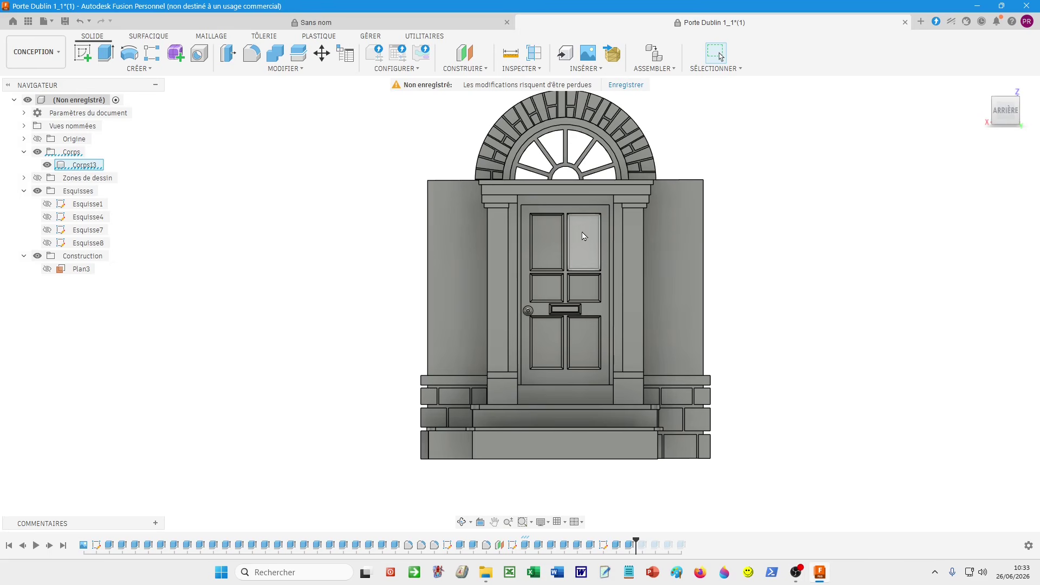
- Extrude the outer side face of the wall left of the door by -5 mm to narrow it
shift+middle_drag(365, 302, 410, 294)
click(416, 294)
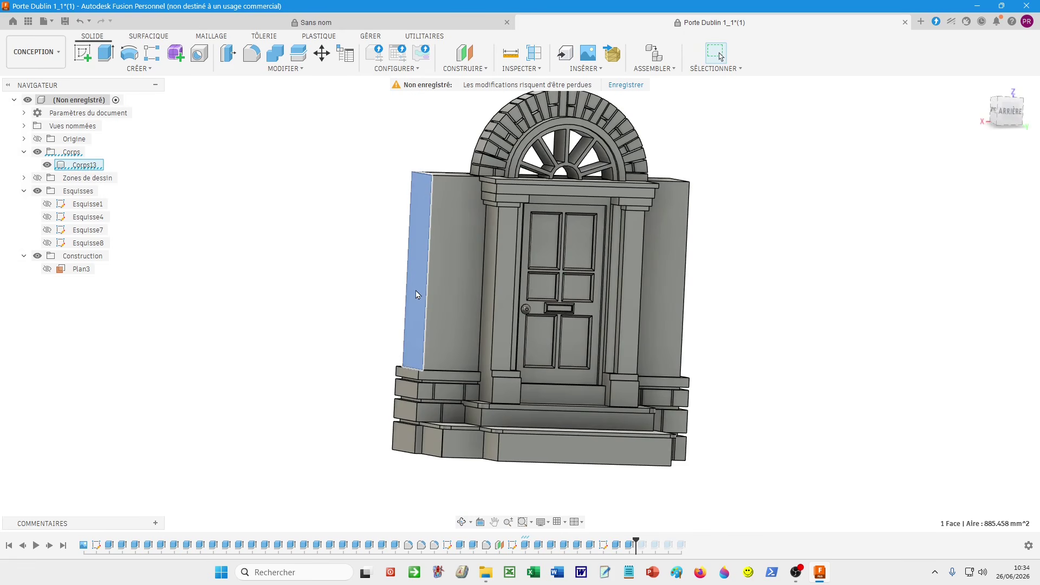
key(e)
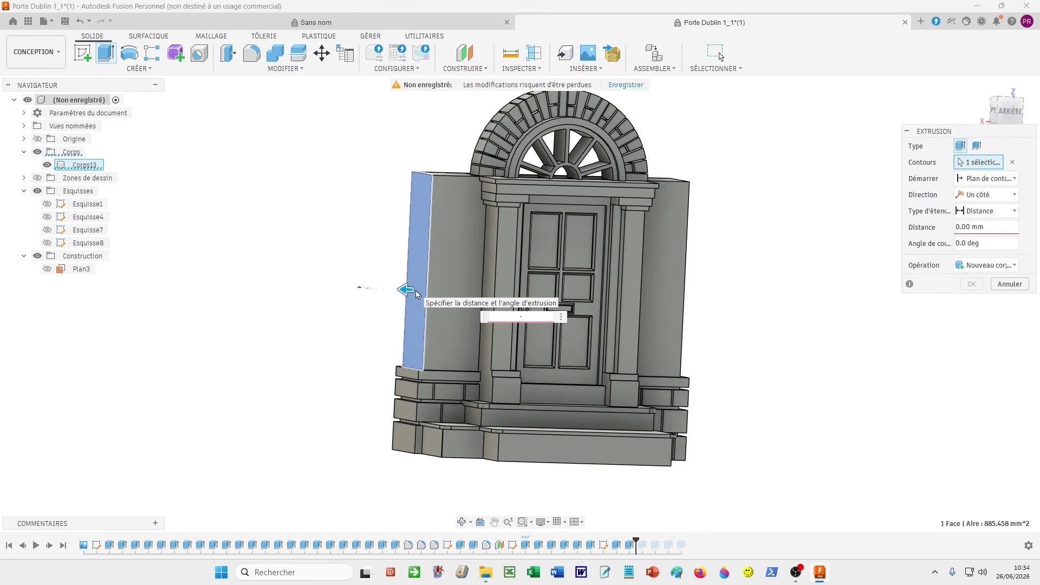
text(-5)
key(Return)
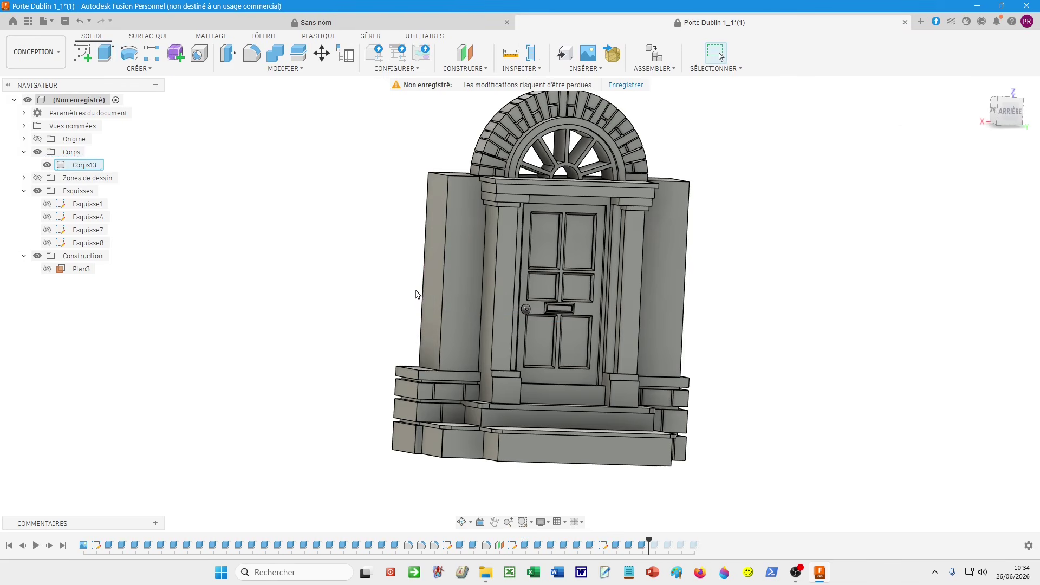
- Extrude the outer side face of the wall right of the door by -5 mm to narrow it
shift+middle_drag(819, 248, 717, 304)
click(717, 305)
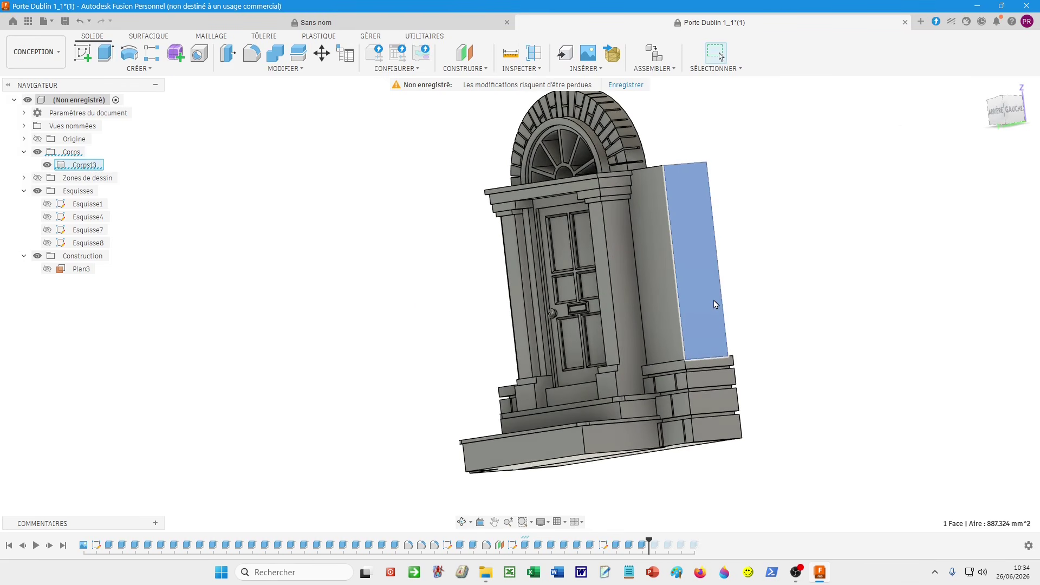
text(e-)
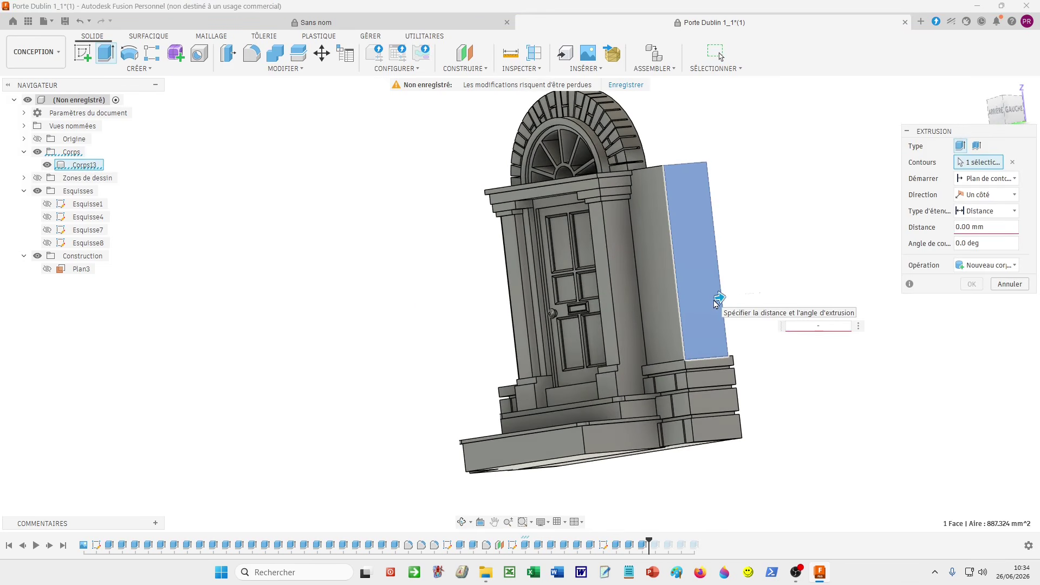
text(5)
key(Return)
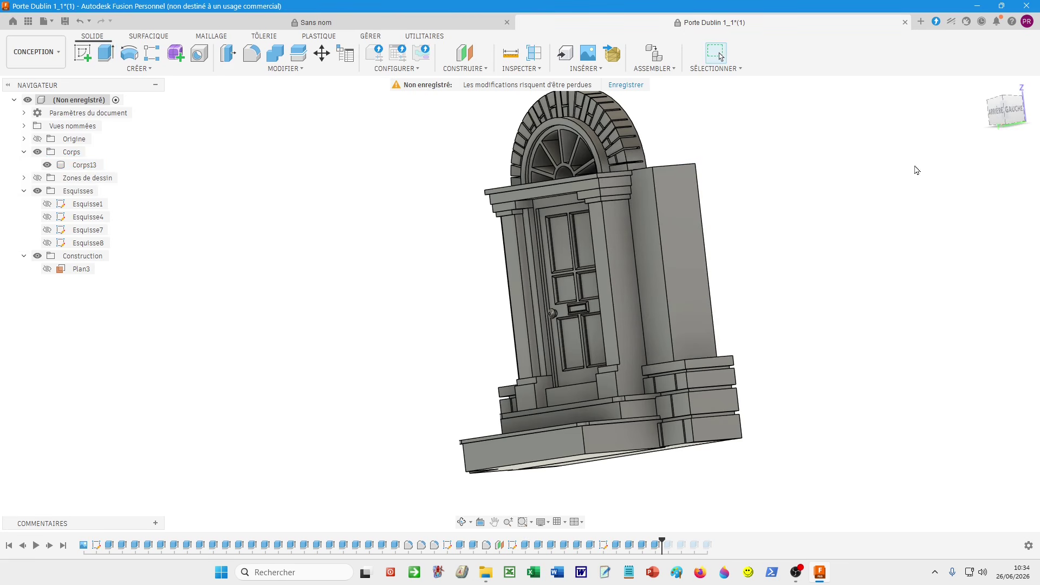
- Reopen sketch Esquisse8 for editing in the back view and show the reference canvases
click(996, 110)
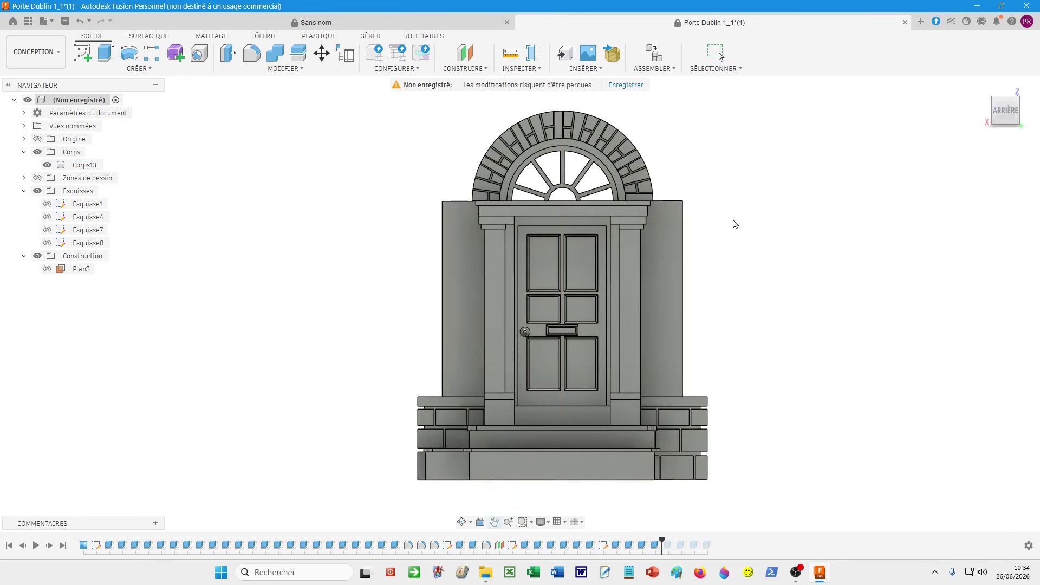
right_click(86, 243)
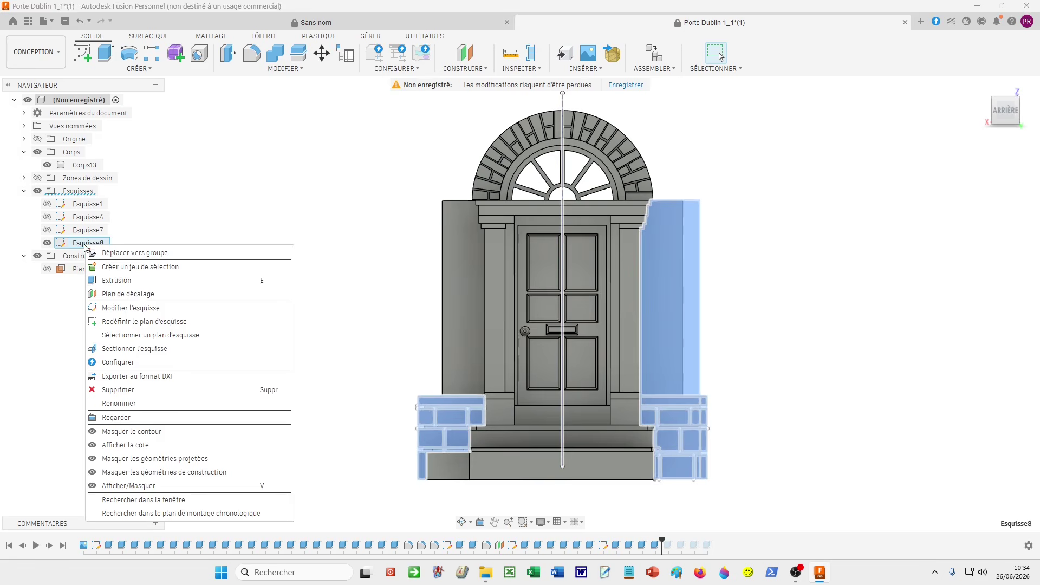
click(115, 308)
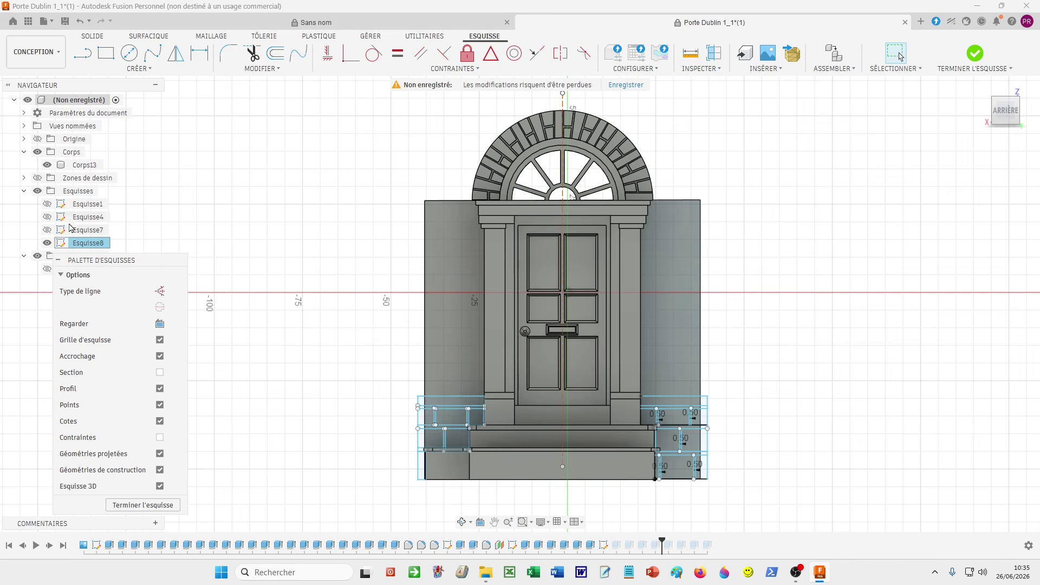
click(36, 179)
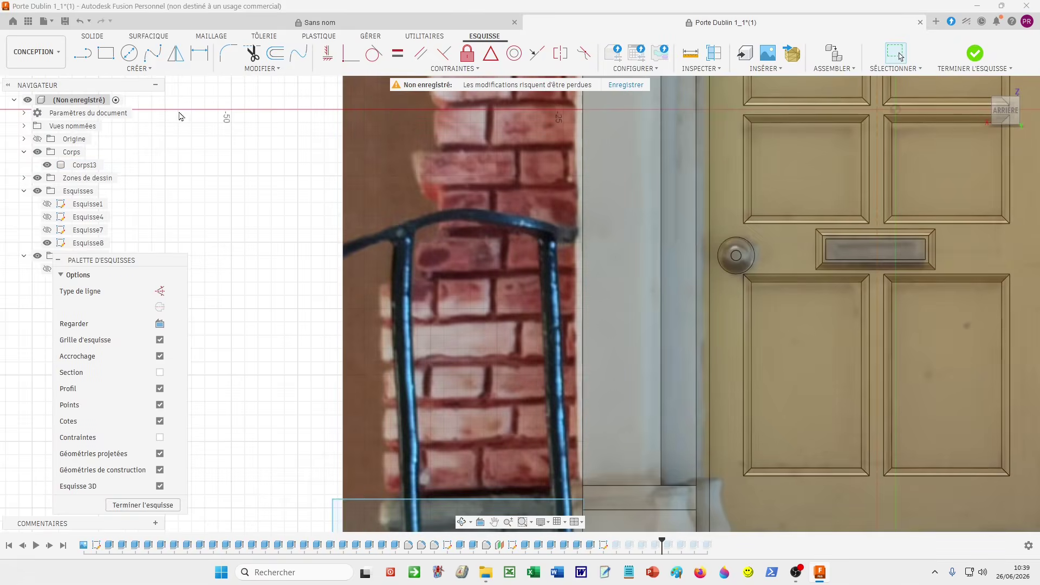
- Draw a rectangle about 14.5 by 3.6 mm over the lowest brick course left of the door and move its inner side onto the pilaster edge
click(106, 54)
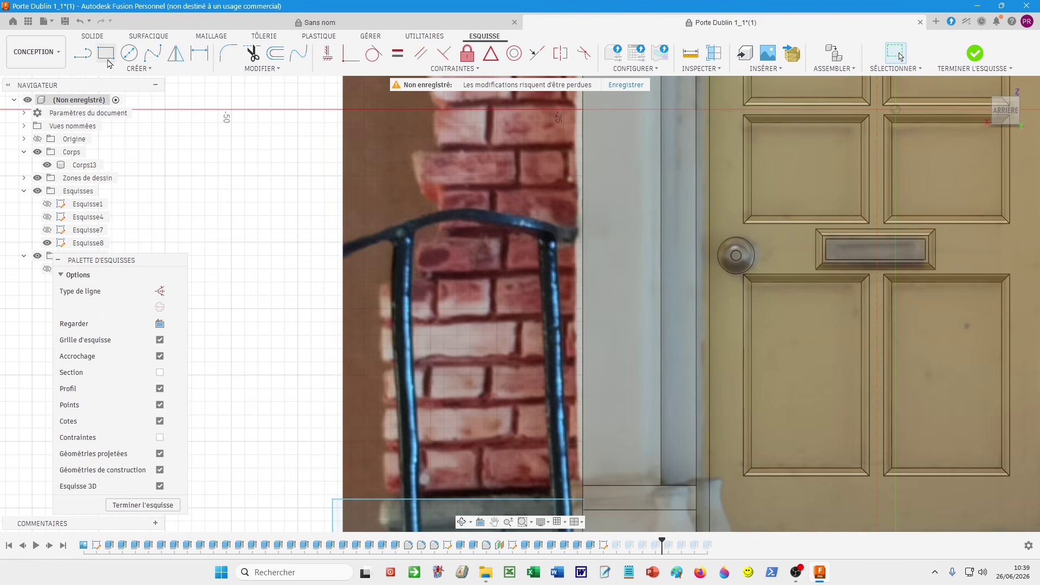
click(384, 489)
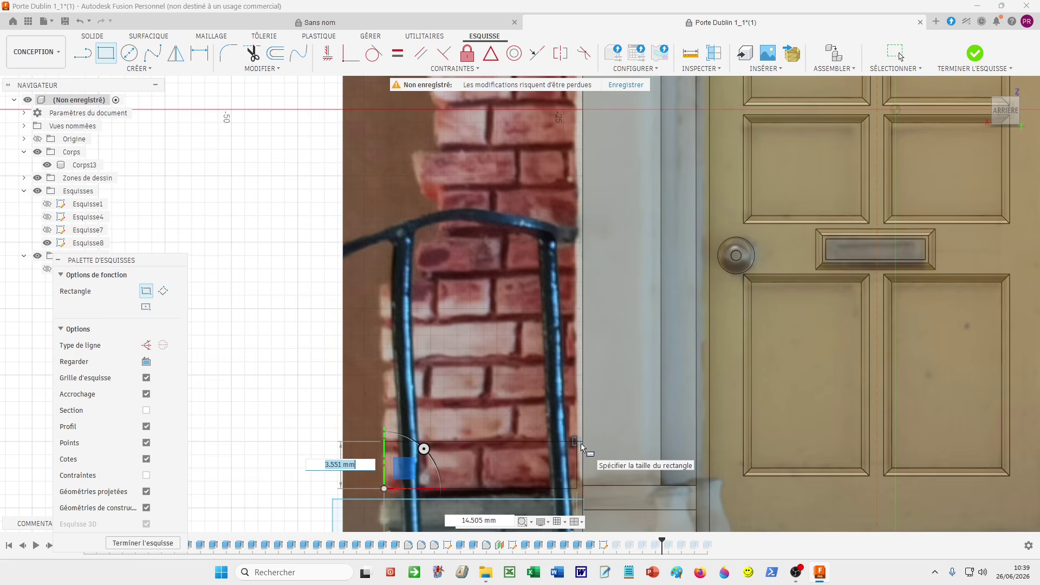
click(582, 445)
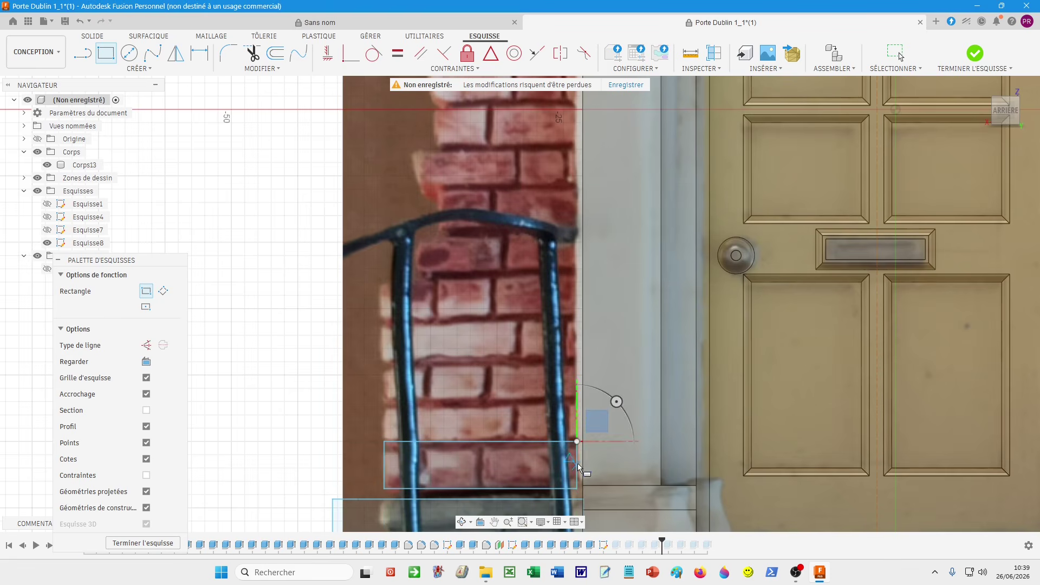
key(Escape)
click(578, 477)
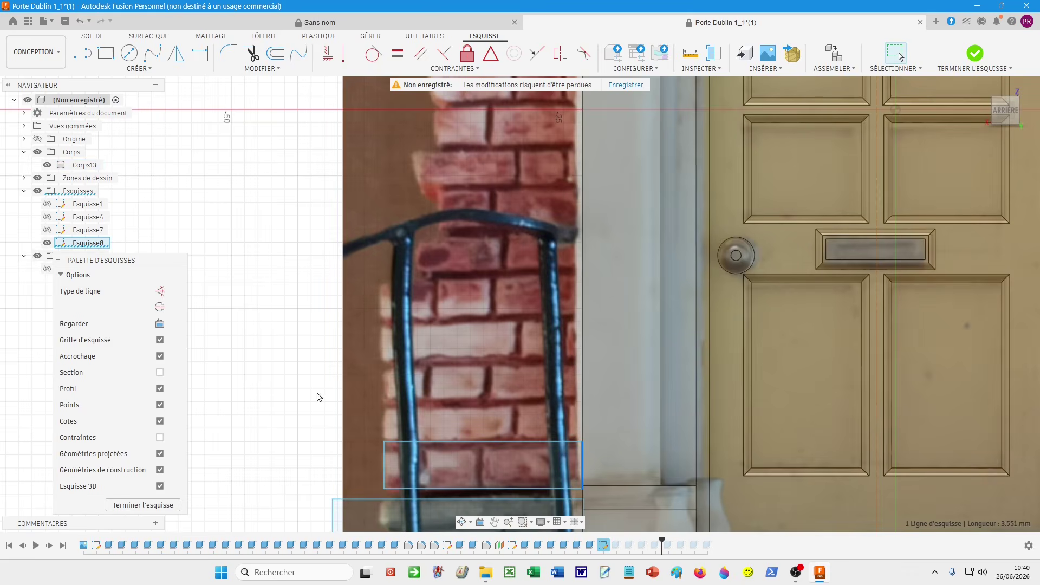
- Finish the sketch, hide the canvases and move the rectangle's outer side inward, closer to the narrowed wall's edge
click(168, 506)
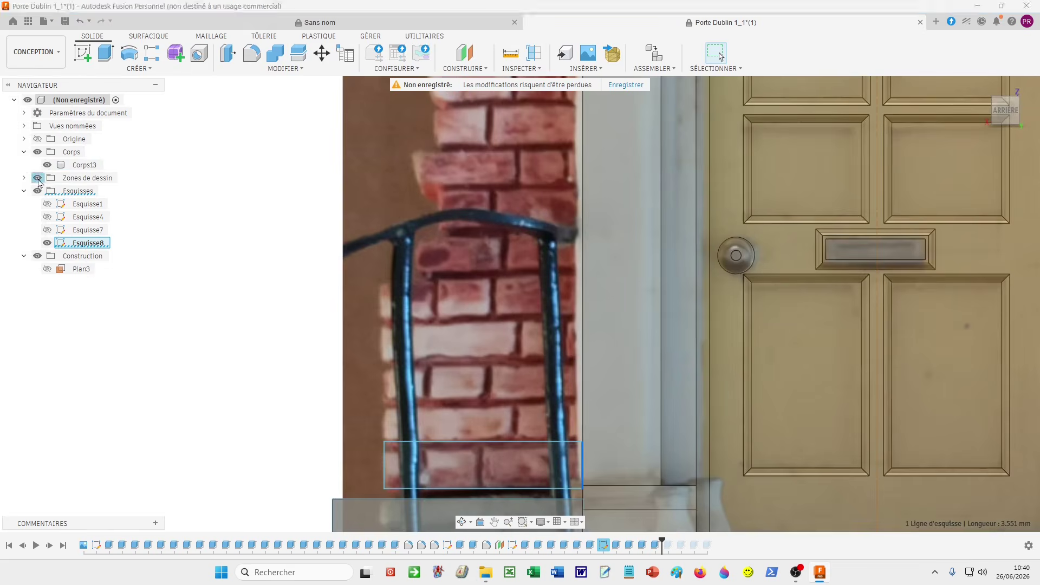
click(37, 178)
drag(383, 470, 404, 477)
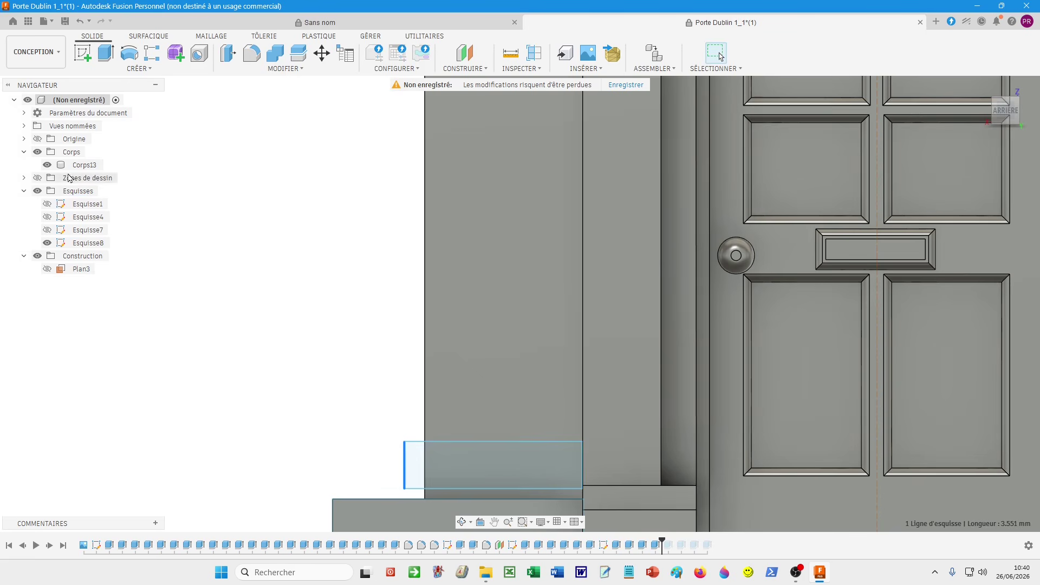
- Show the canvases, reopen Esquisse8 and draw a second course rectangle directly above the first, reaching the pilaster edge
click(38, 178)
right_click(75, 243)
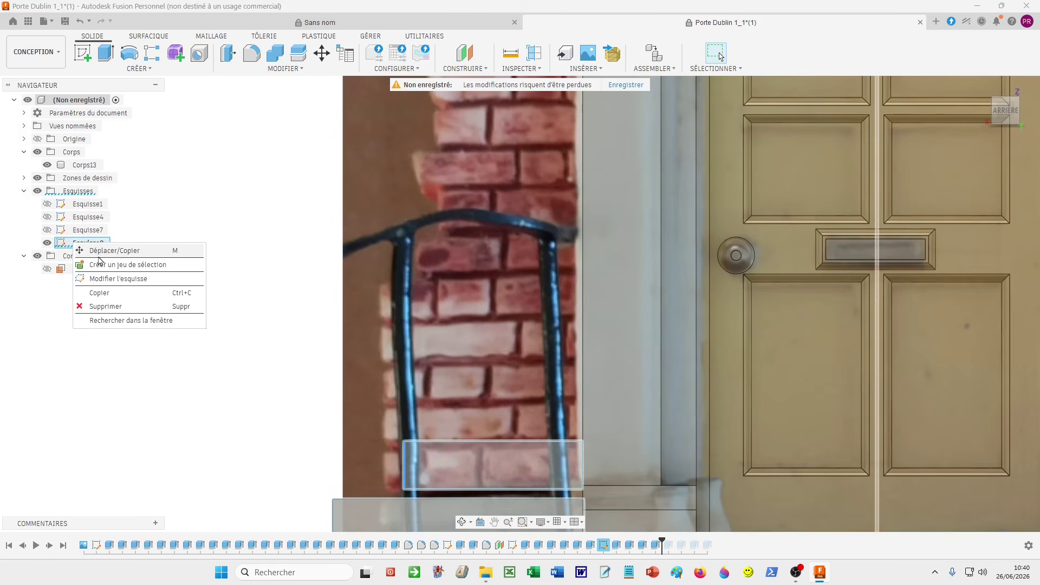
click(110, 279)
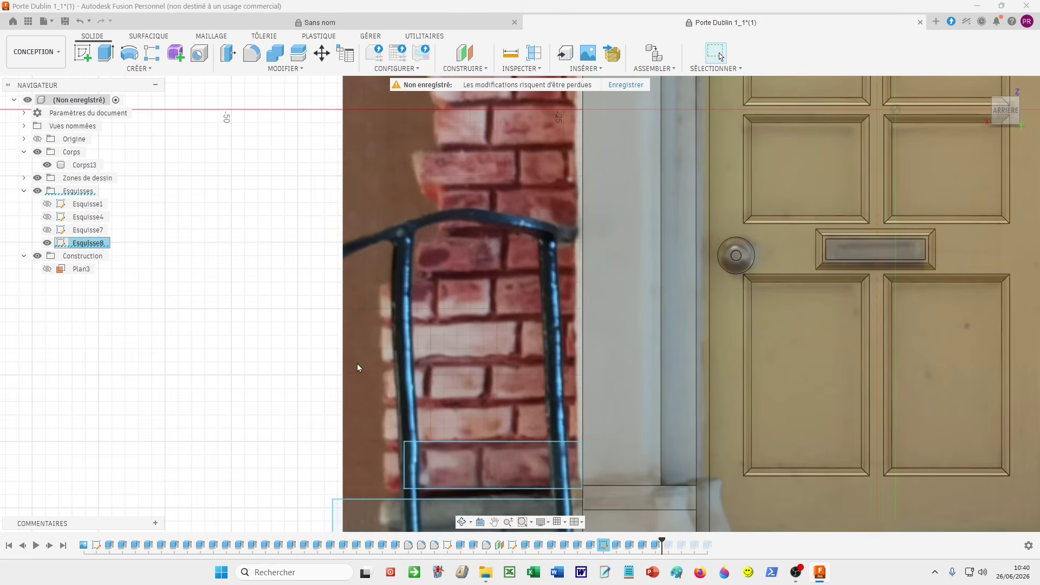
click(105, 53)
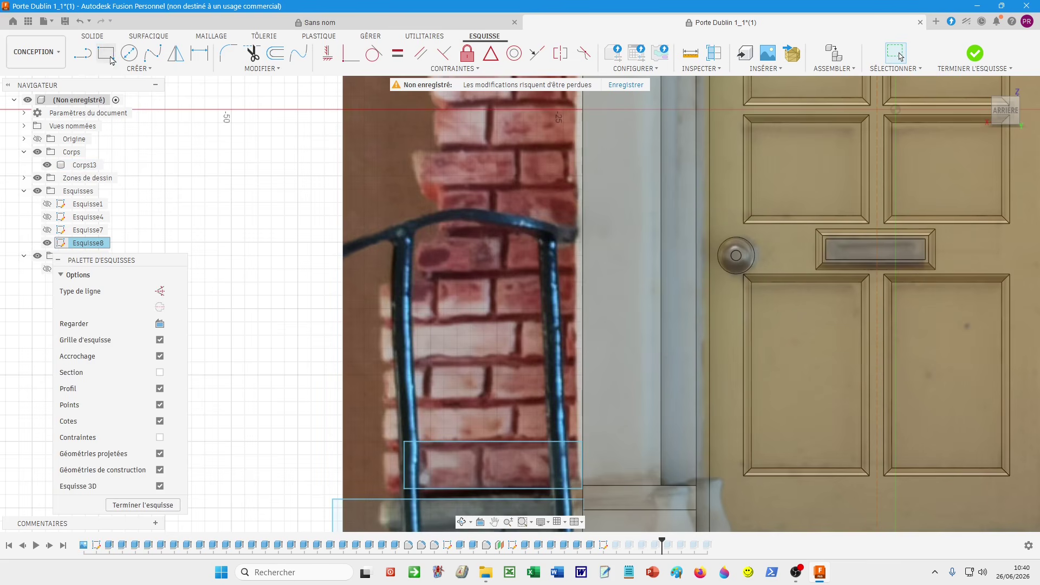
click(404, 441)
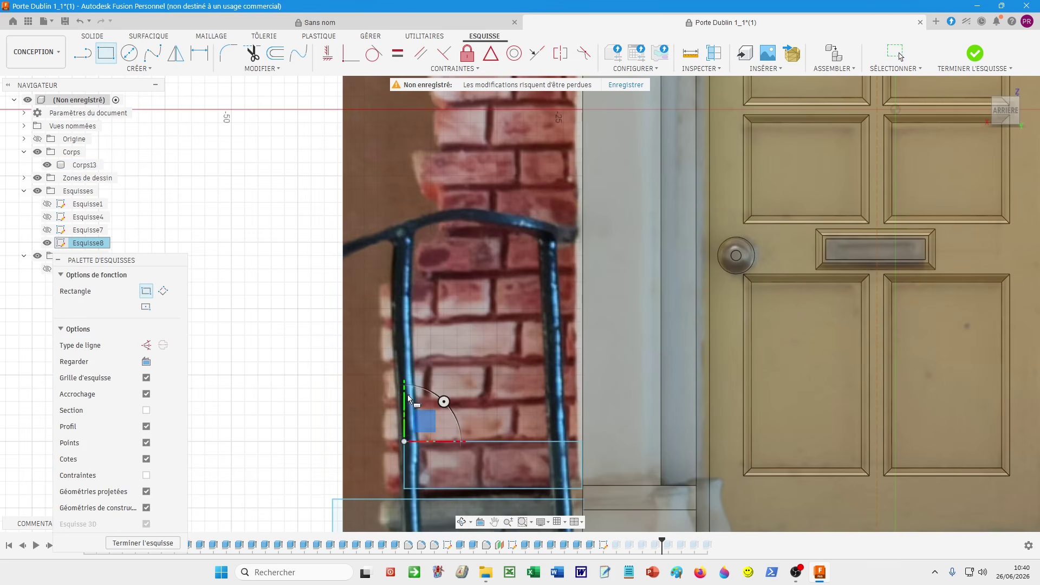
click(586, 396)
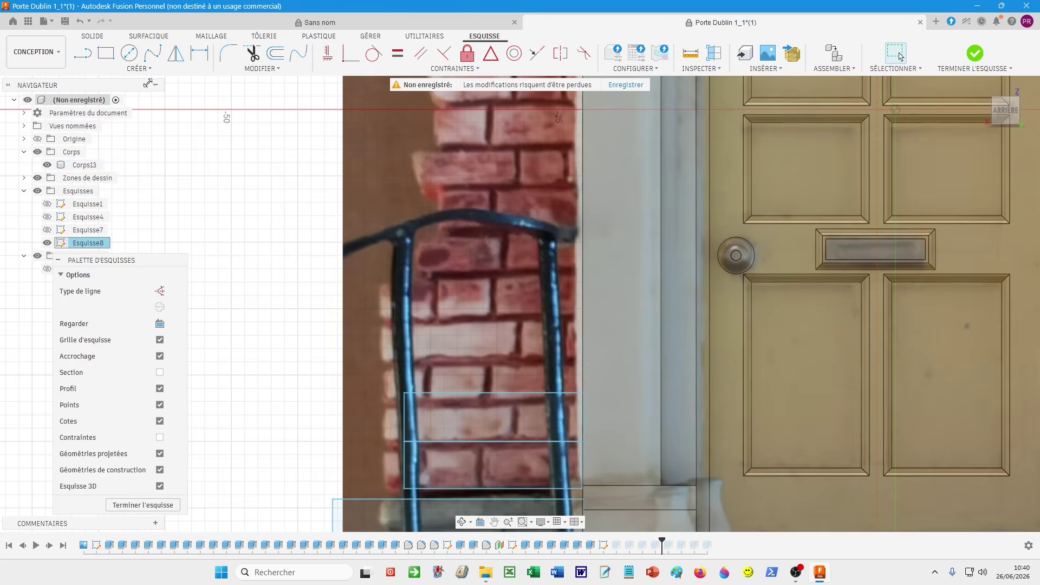
- Draw a horizontal joint line across each of the two course rectangles, just below its upper edge
click(82, 53)
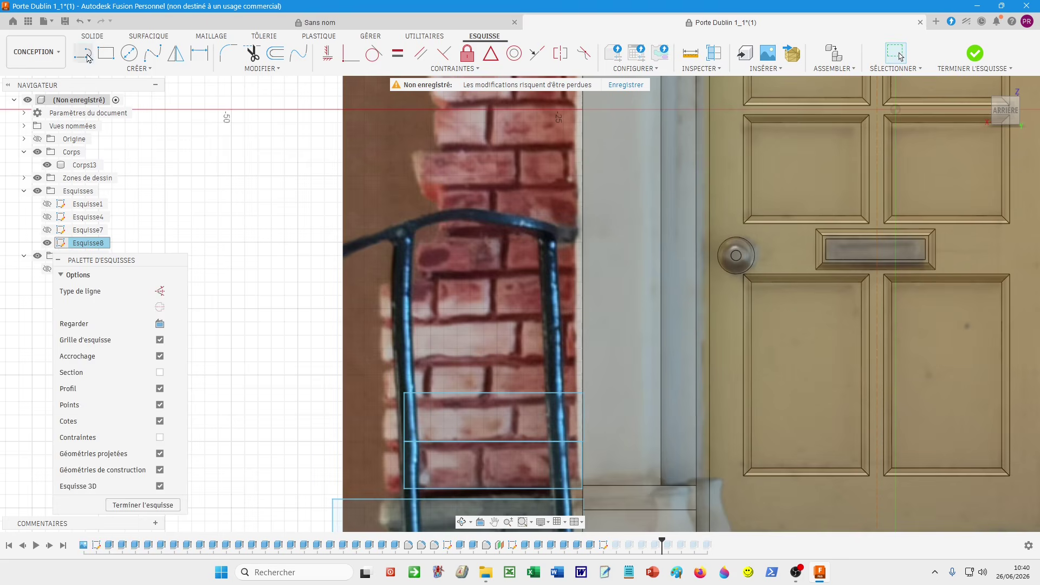
click(405, 406)
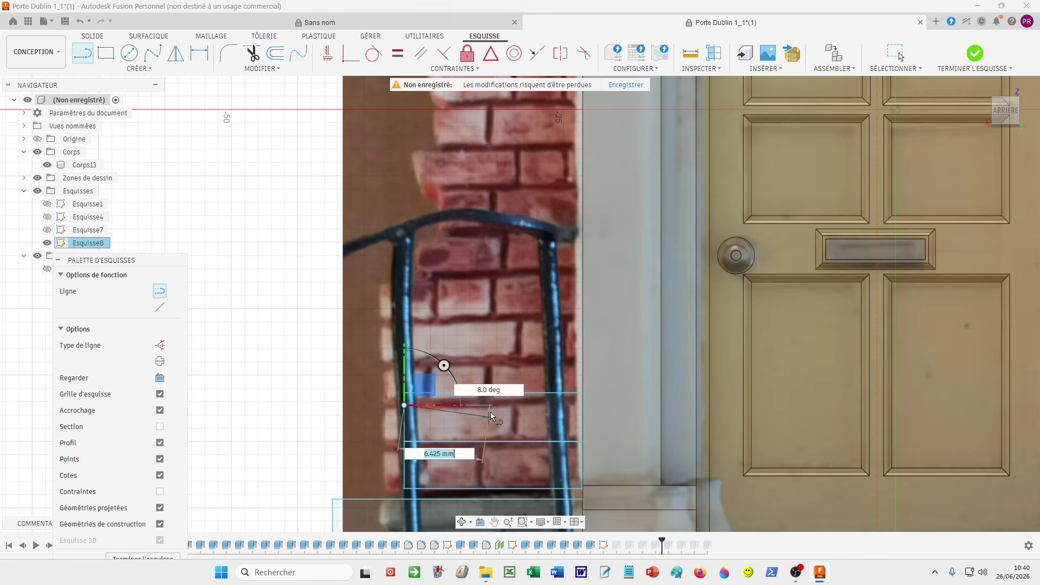
click(584, 406)
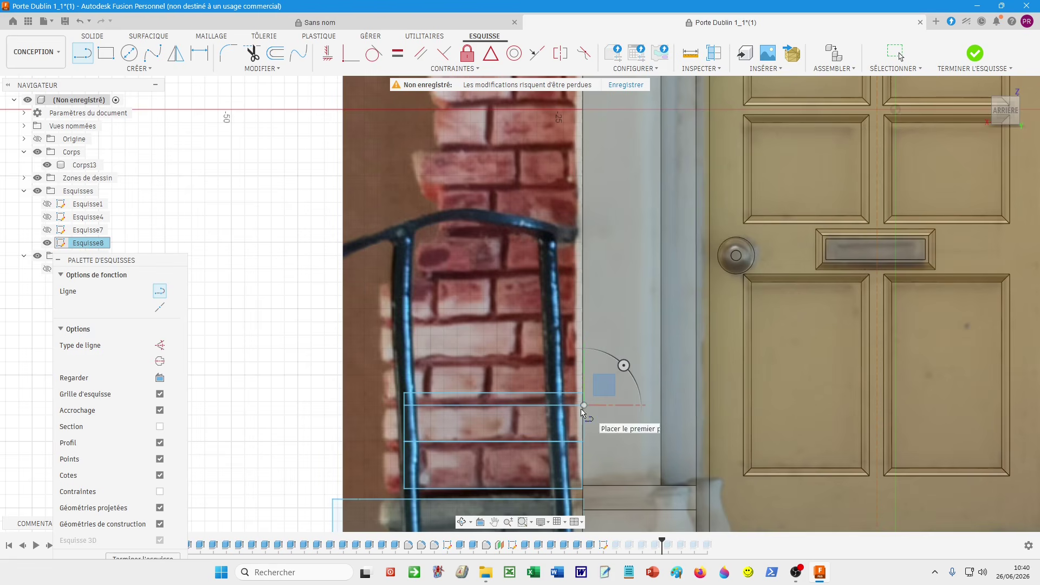
click(406, 452)
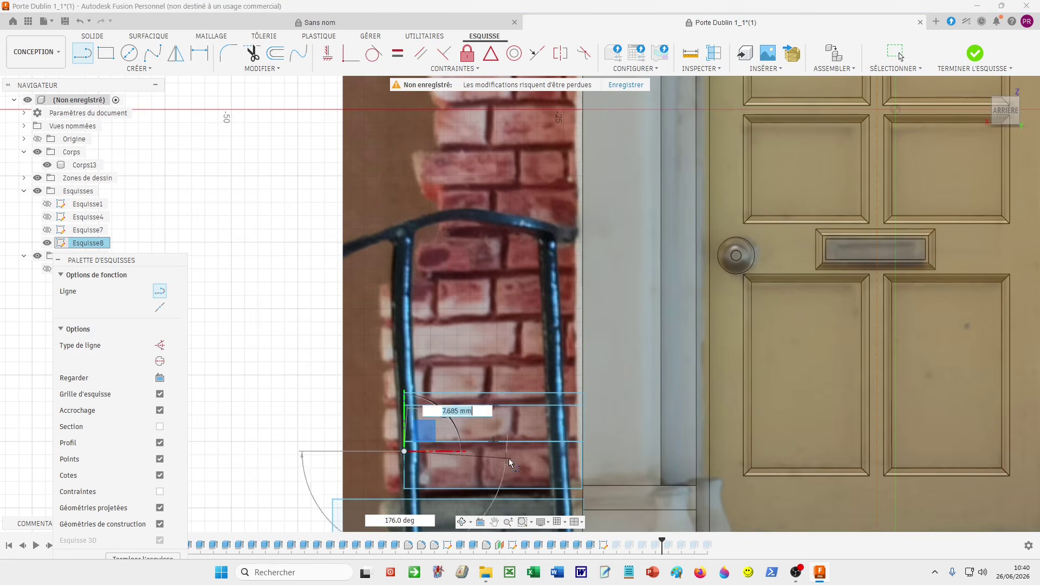
click(582, 452)
key(Escape)
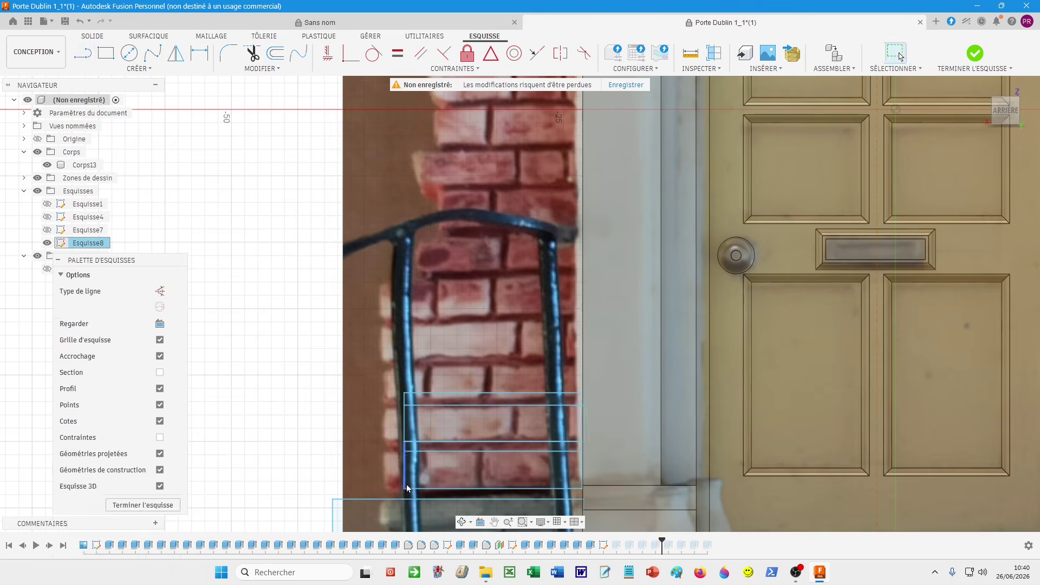
- Draw two short vertical lines from the lower course rectangle's bottom corners down to the stone course
click(82, 53)
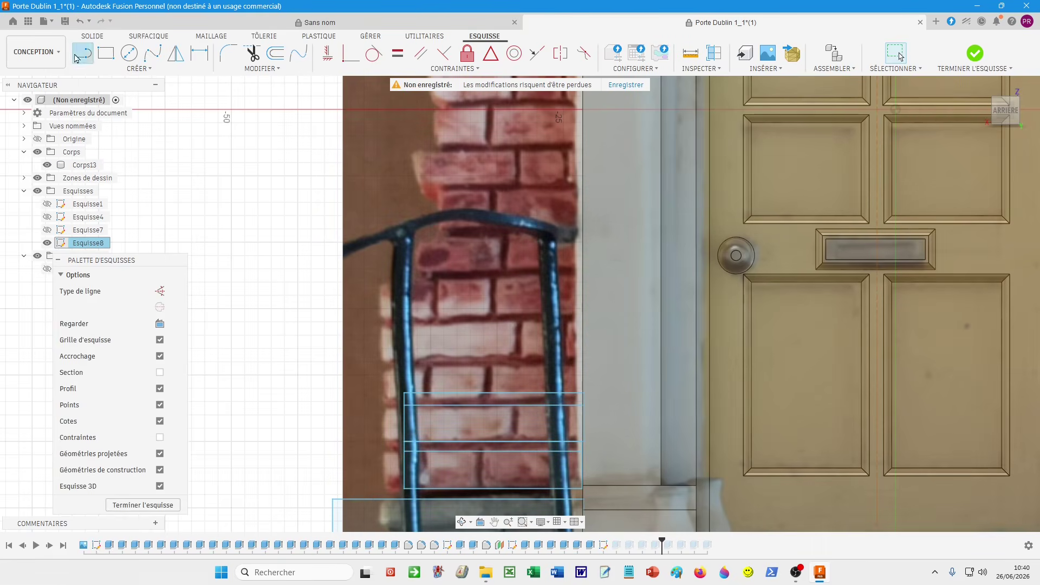
click(405, 495)
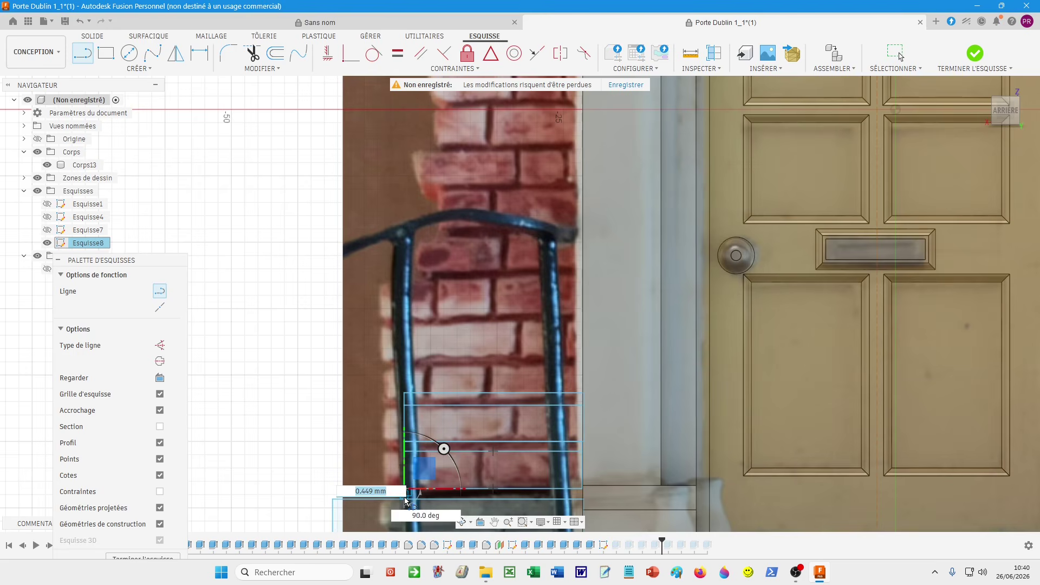
key(Escape)
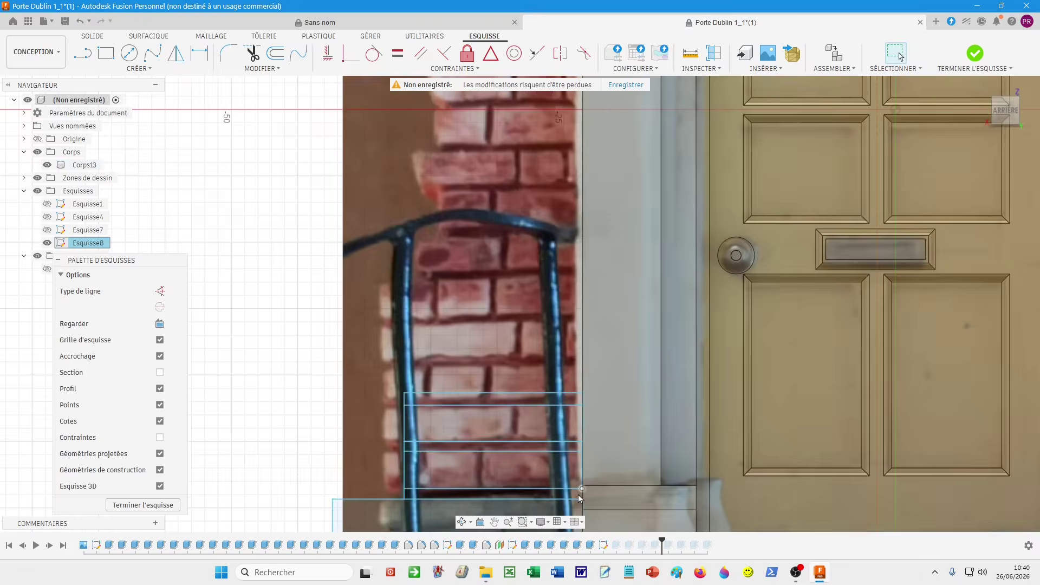
click(82, 53)
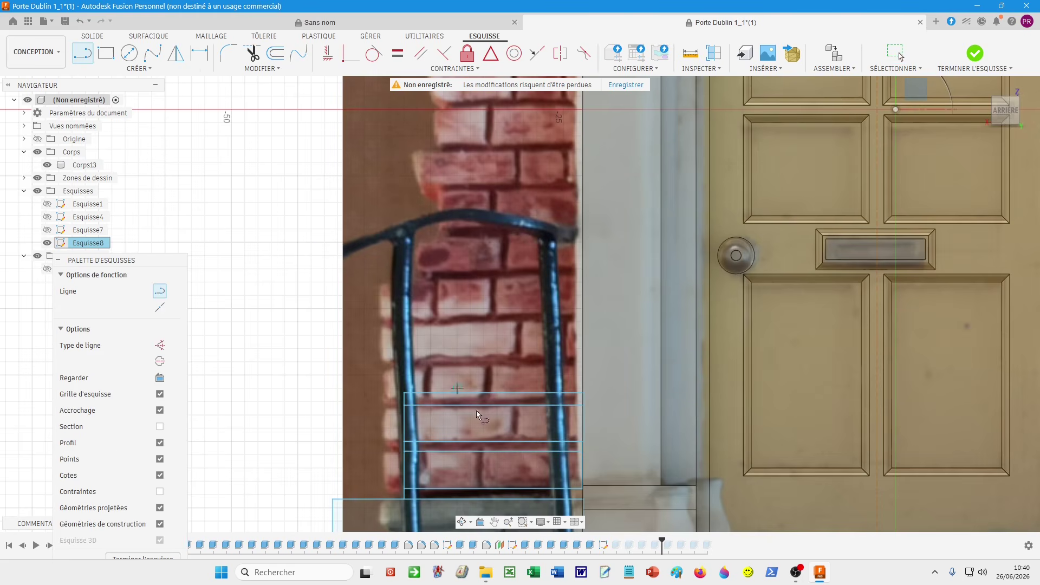
click(583, 498)
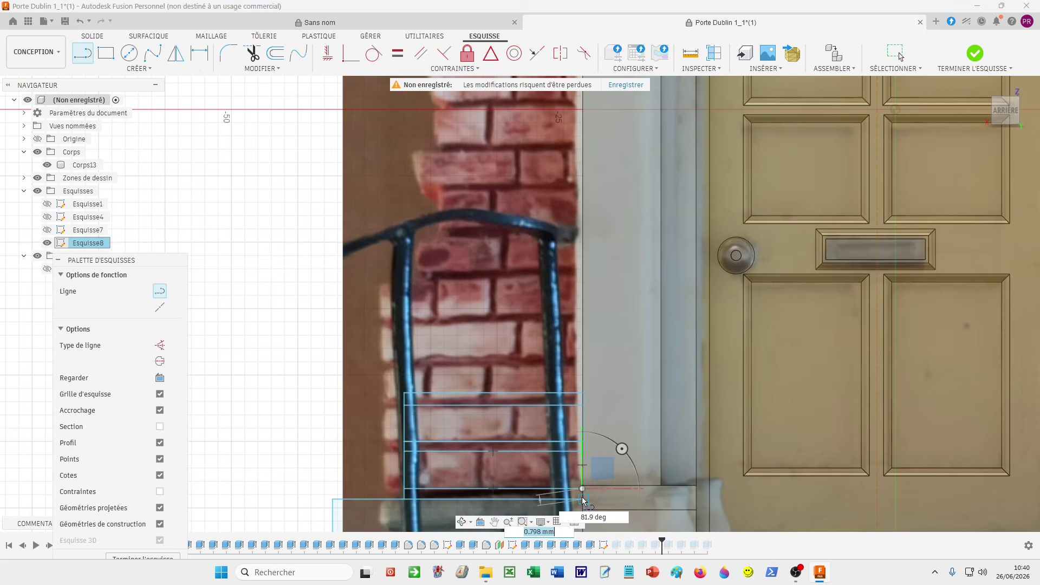
key(Escape)
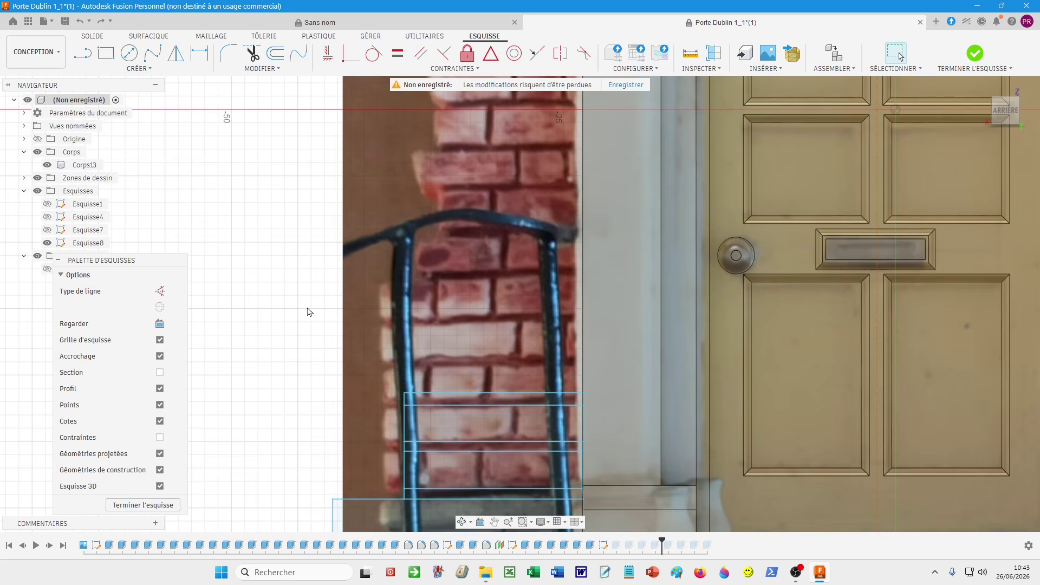
- Draw a vertical joint line about 2.7 mm long at 90 deg across the upper brick course, right of its middle
click(83, 53)
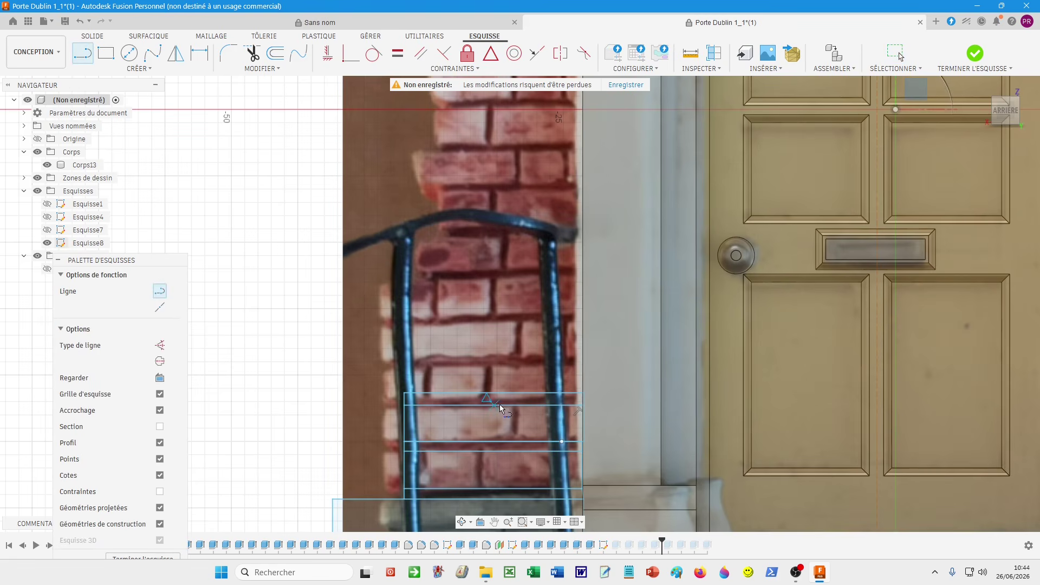
click(508, 406)
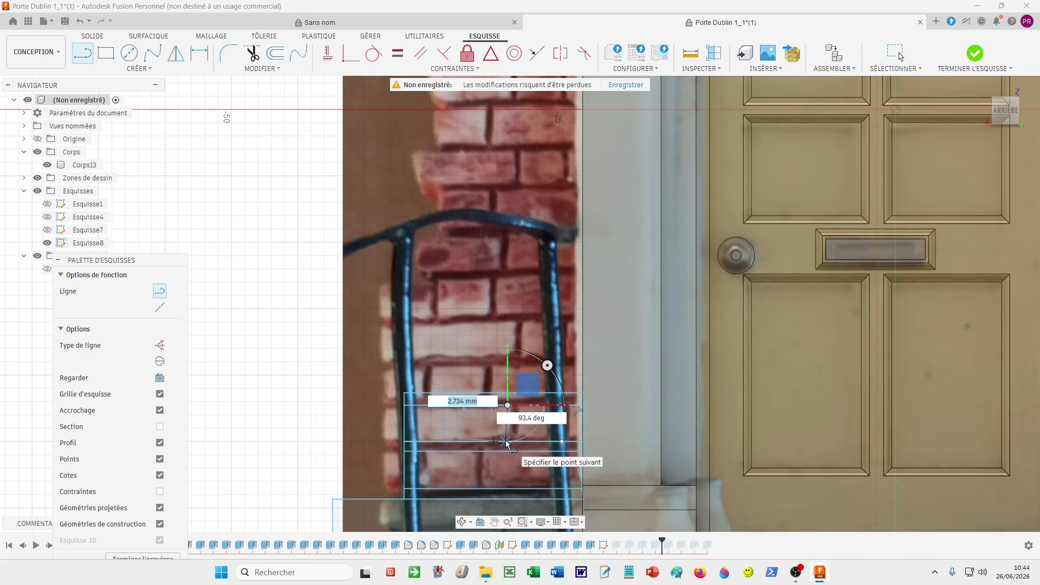
key(Tab)
text(90)
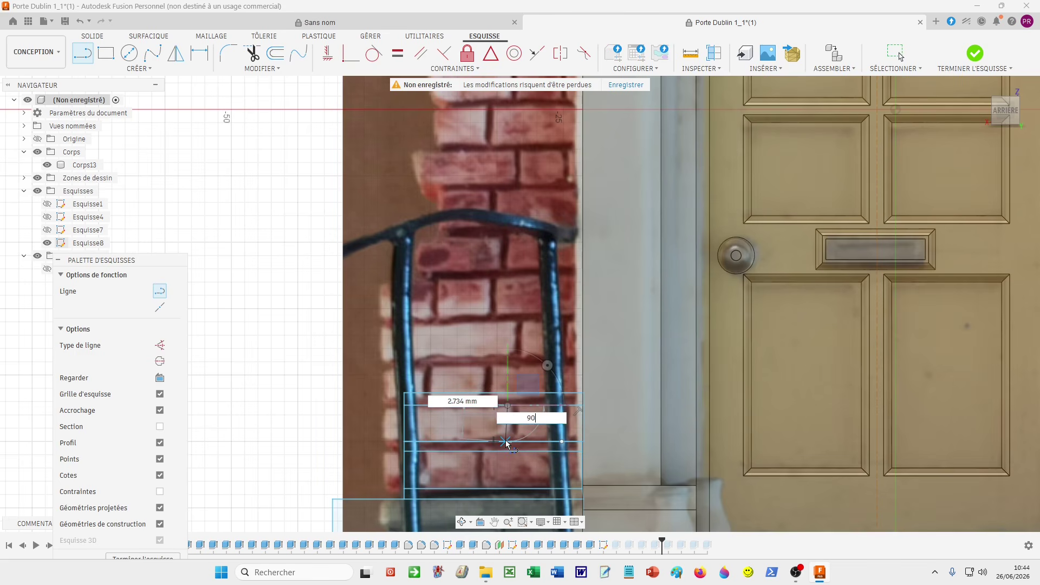
key(Return)
key(Escape)
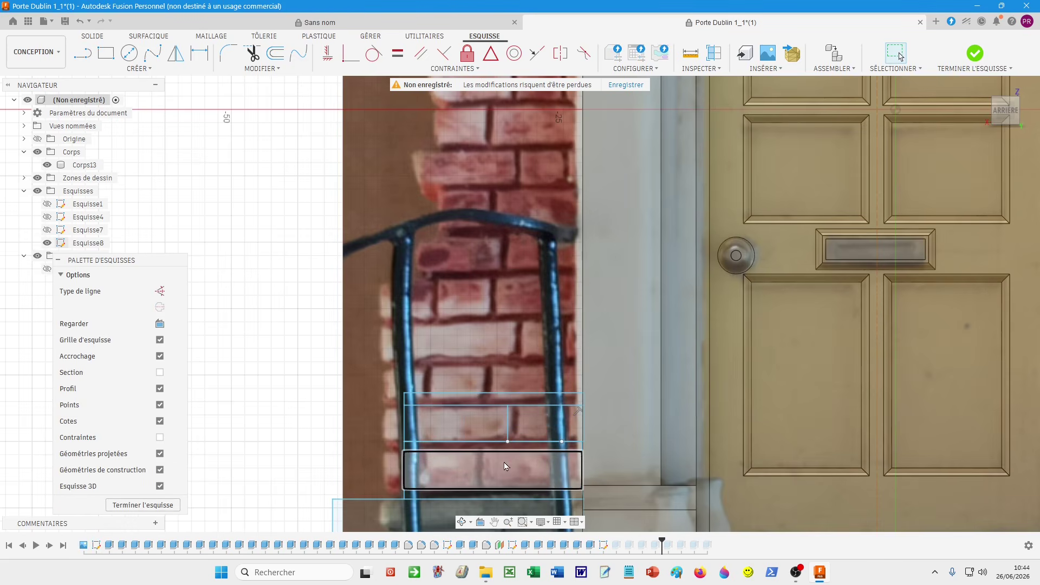
- Draw two vertical joint lines across the lower brick course, one near its middle and one near its outer end
click(472, 453)
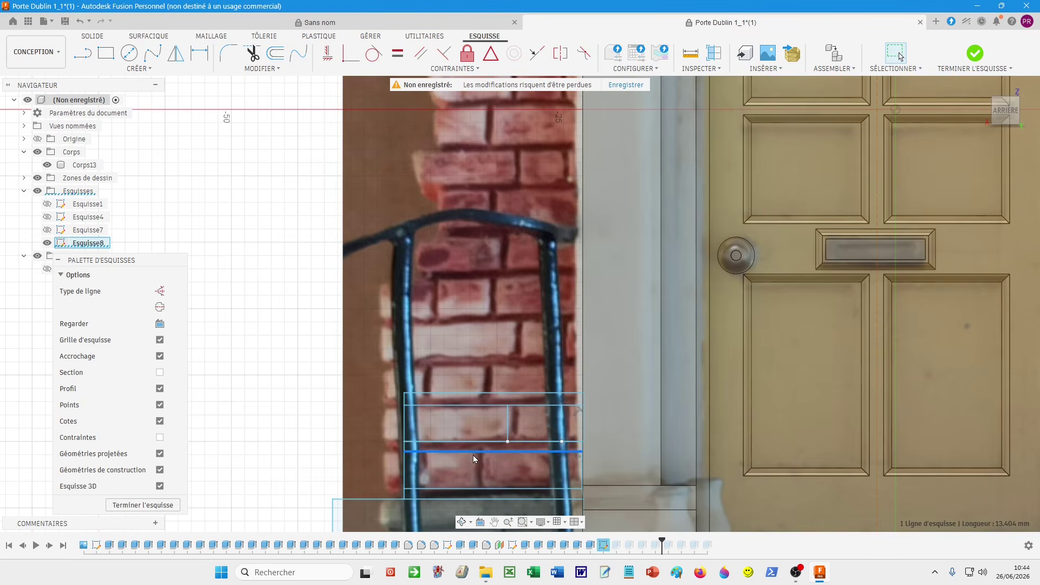
click(88, 56)
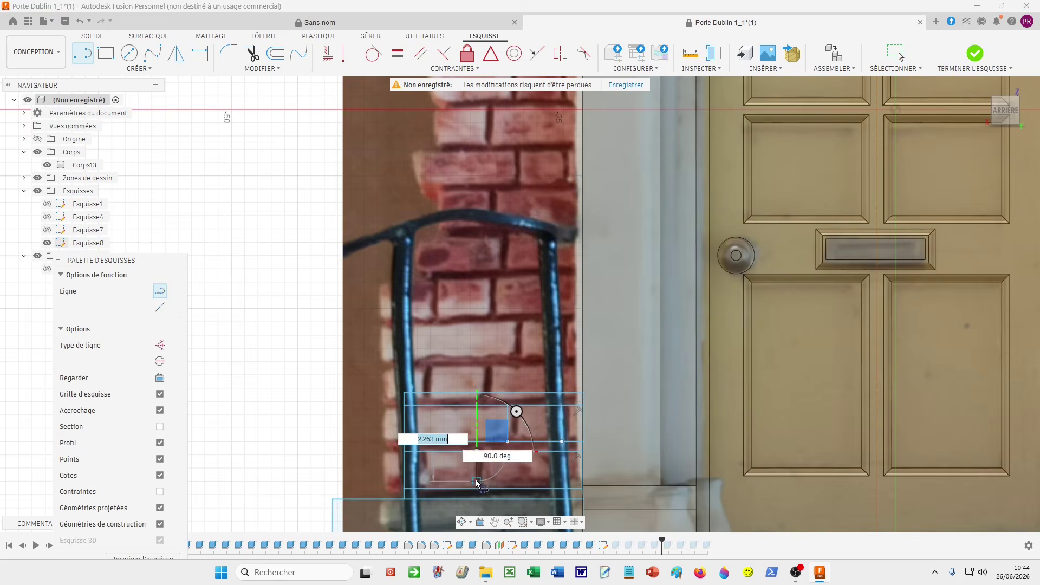
click(477, 490)
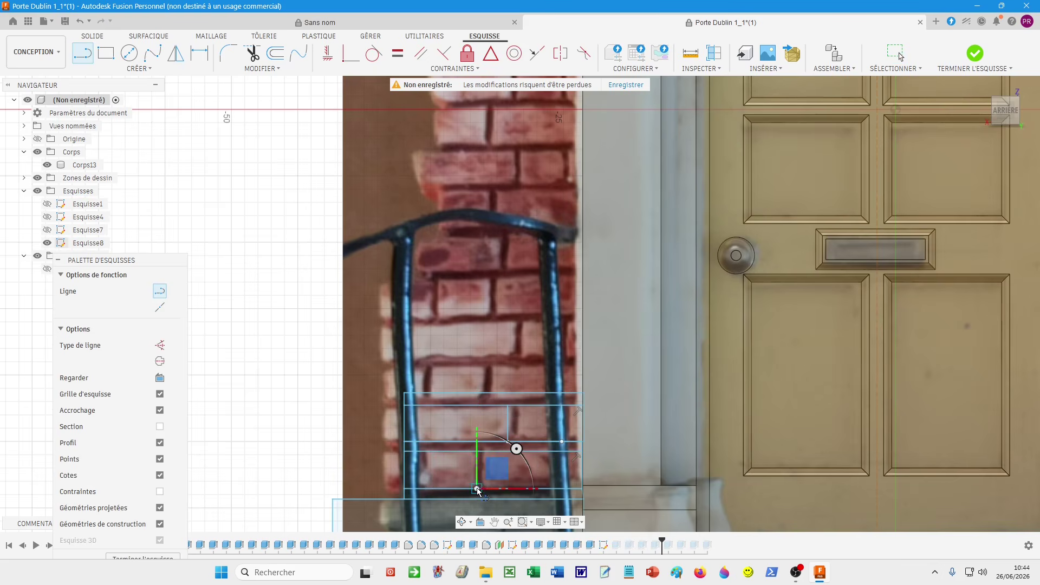
click(420, 451)
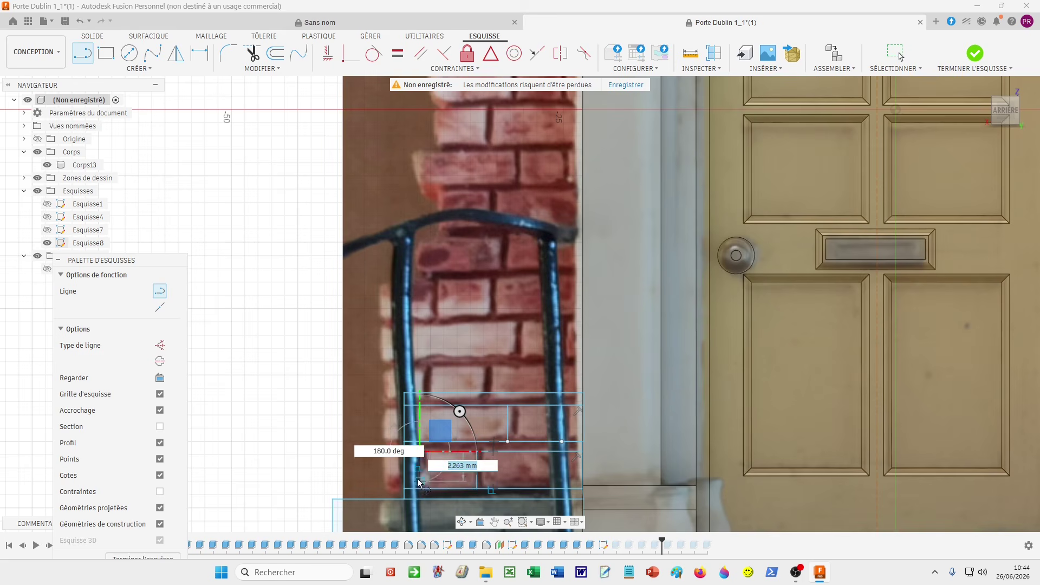
click(420, 490)
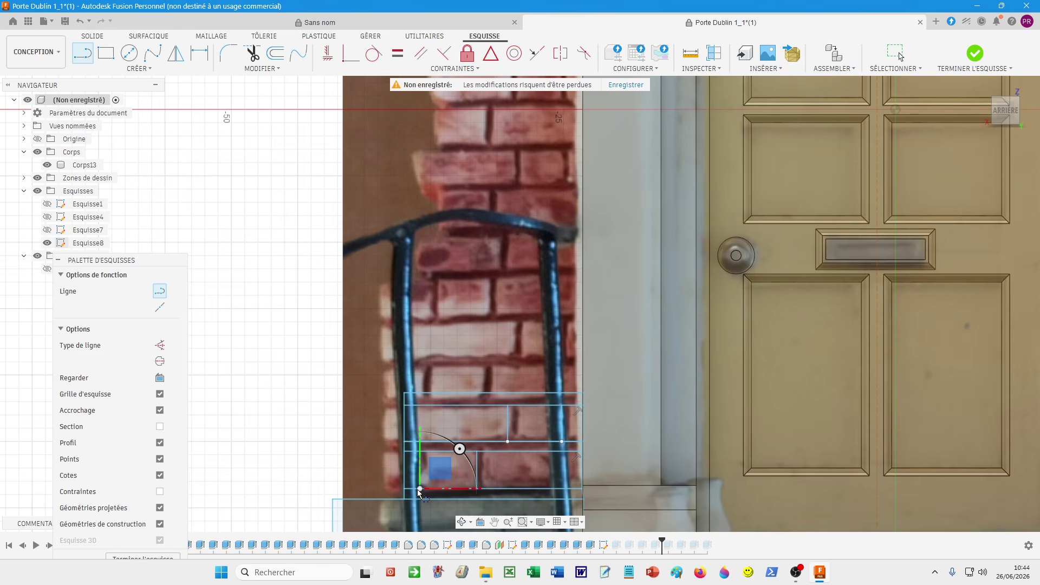
click(476, 489)
key(Escape)
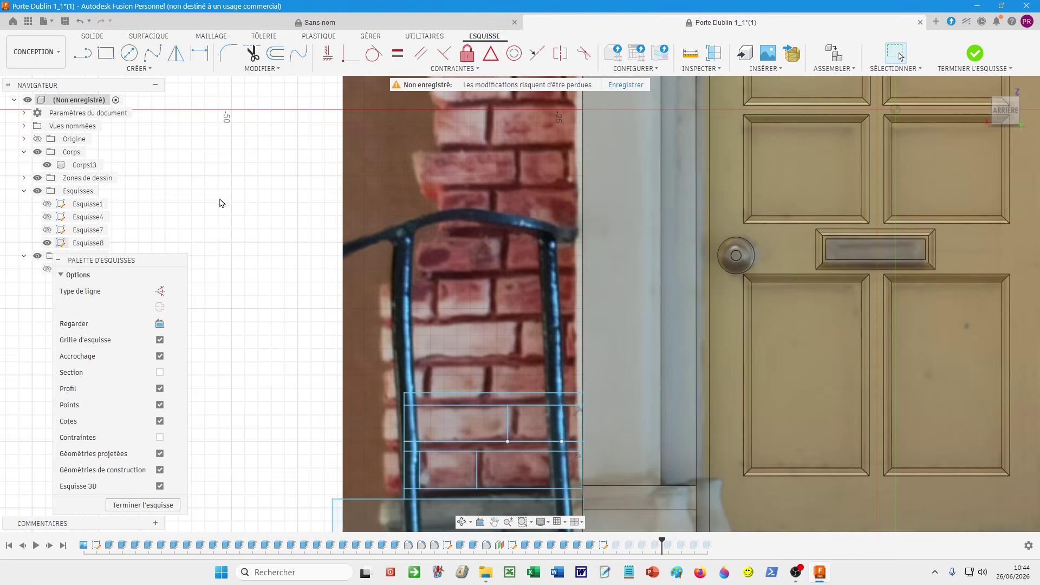
- Offset the upper course's vertical joint line by -0.4 mm, toward the pilaster
click(271, 52)
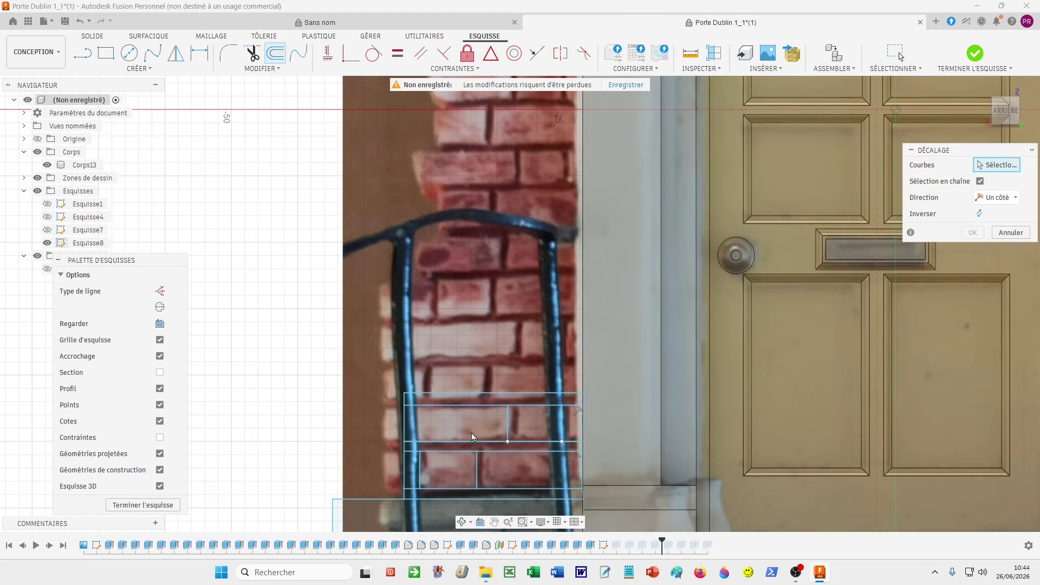
click(509, 429)
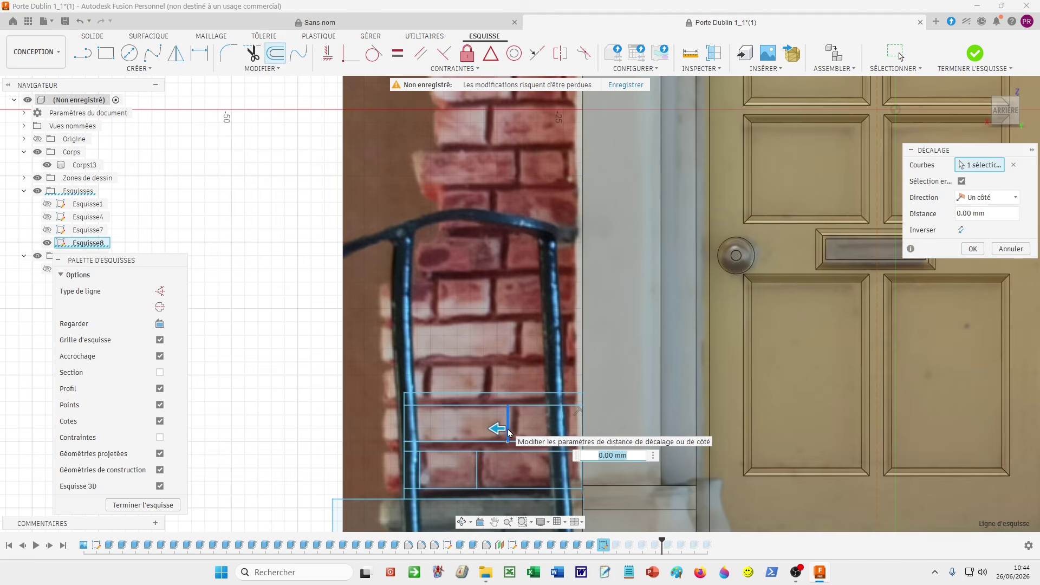
text(-)
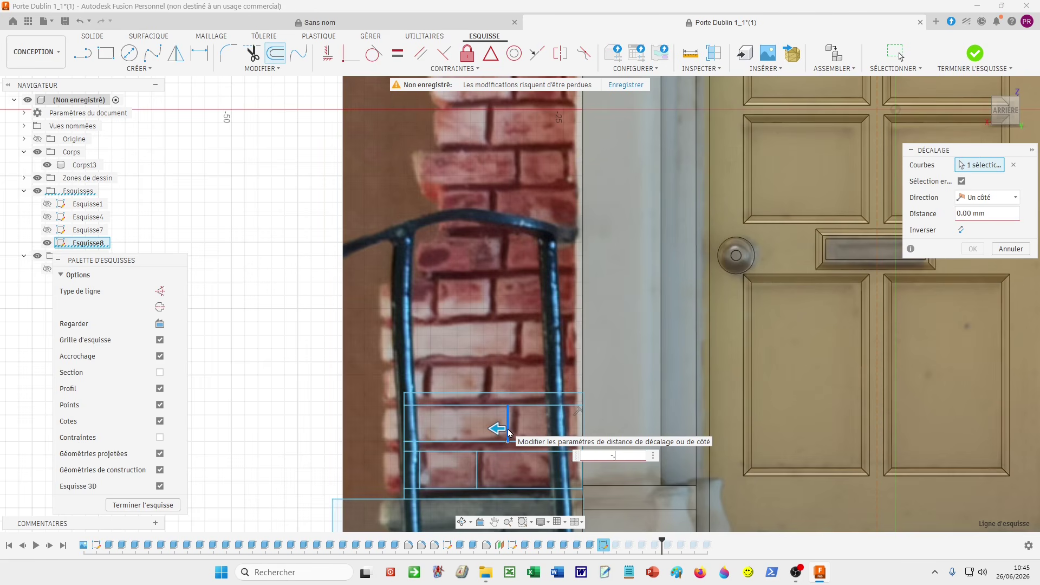
text(4)
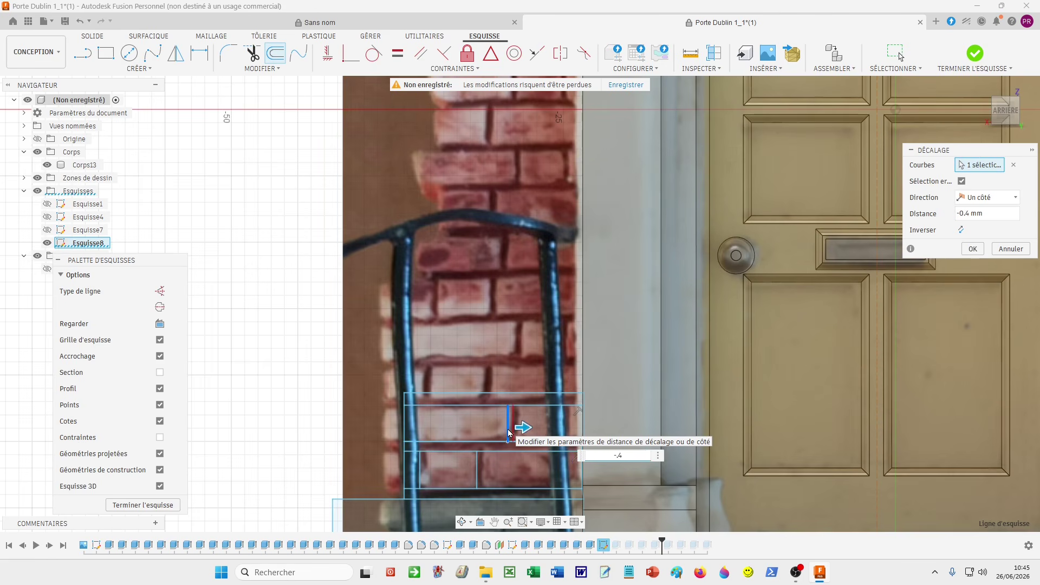
key(Return)
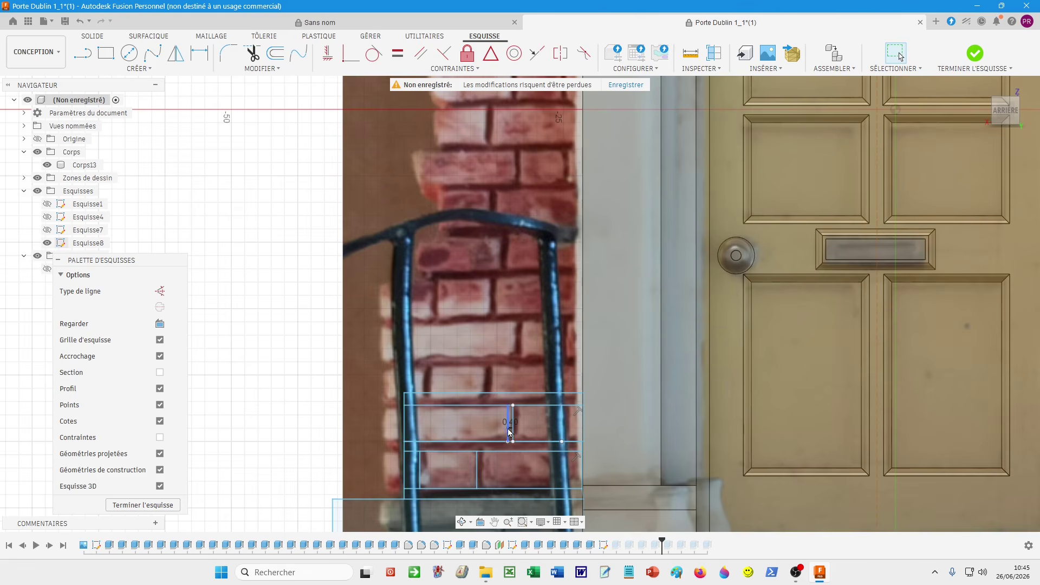
scroll(511, 432, up, 2)
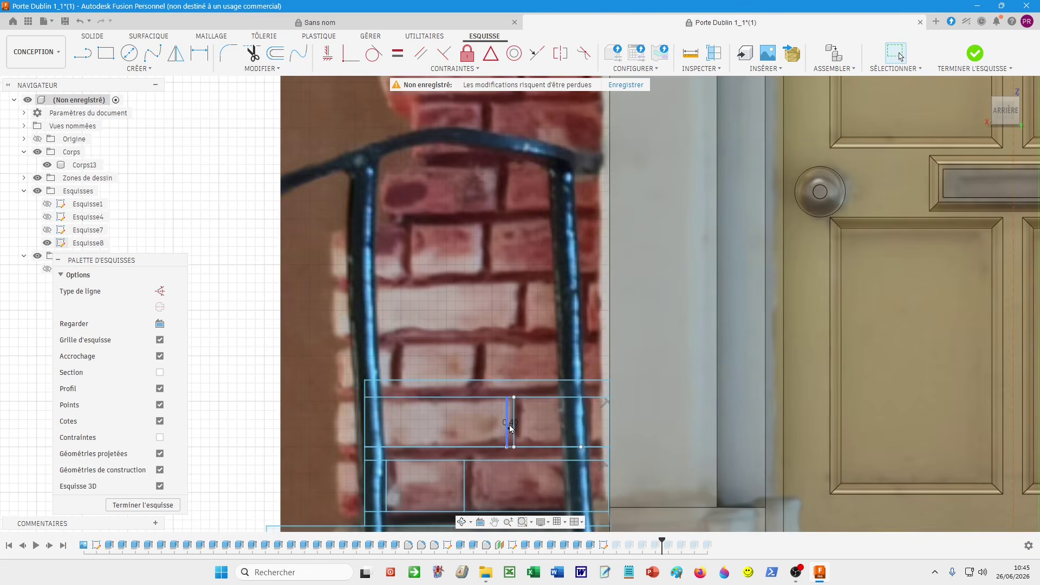
scroll(512, 429, up, 2)
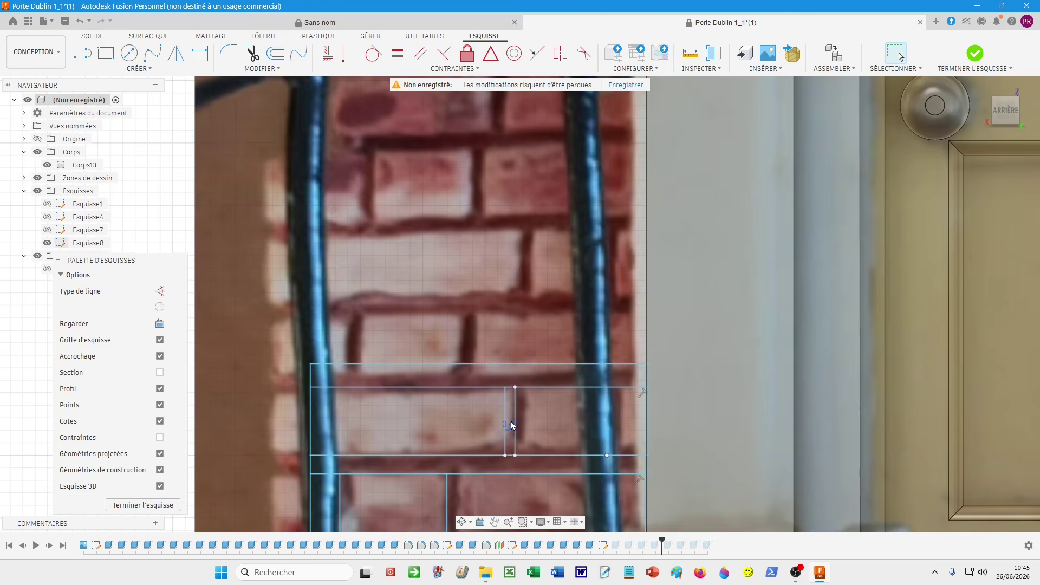
scroll(574, 467, down, 3)
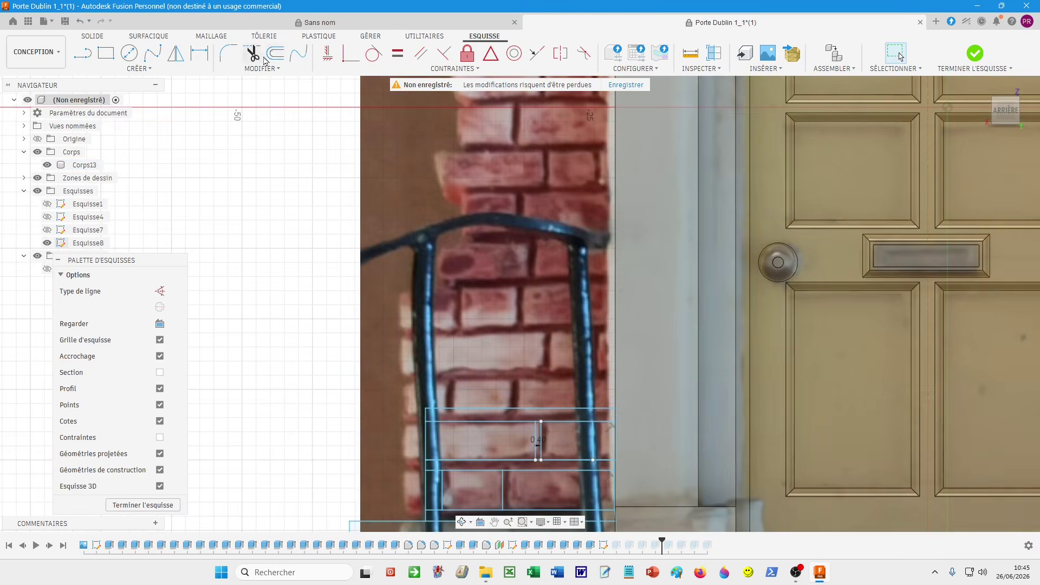
- Offset the middle vertical joint line of the lower brick course by -0.4 mm
click(275, 53)
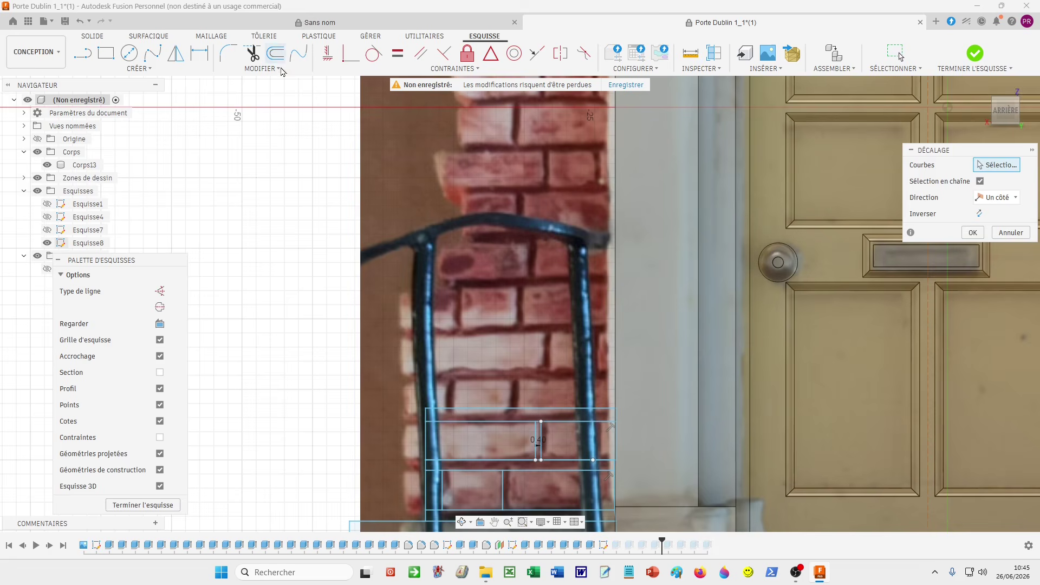
click(502, 502)
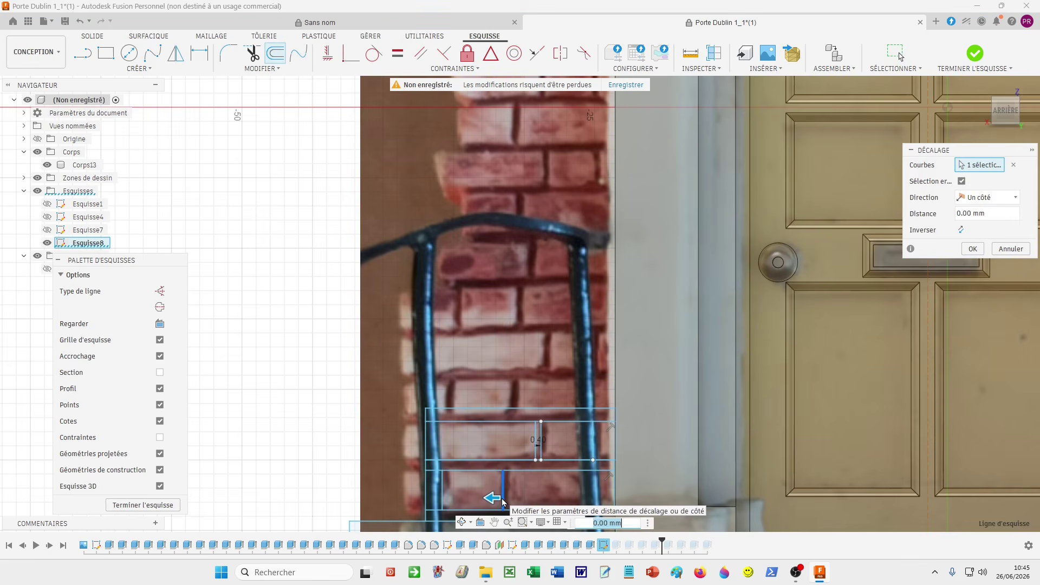
text(-.)
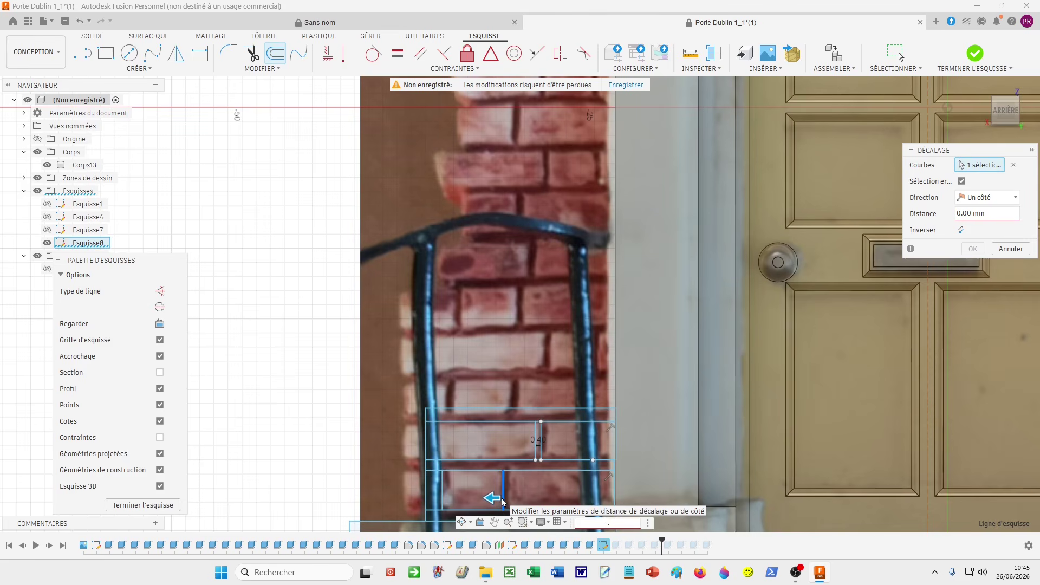
text(0.4)
key(Return)
middle_drag(504, 496, 496, 389)
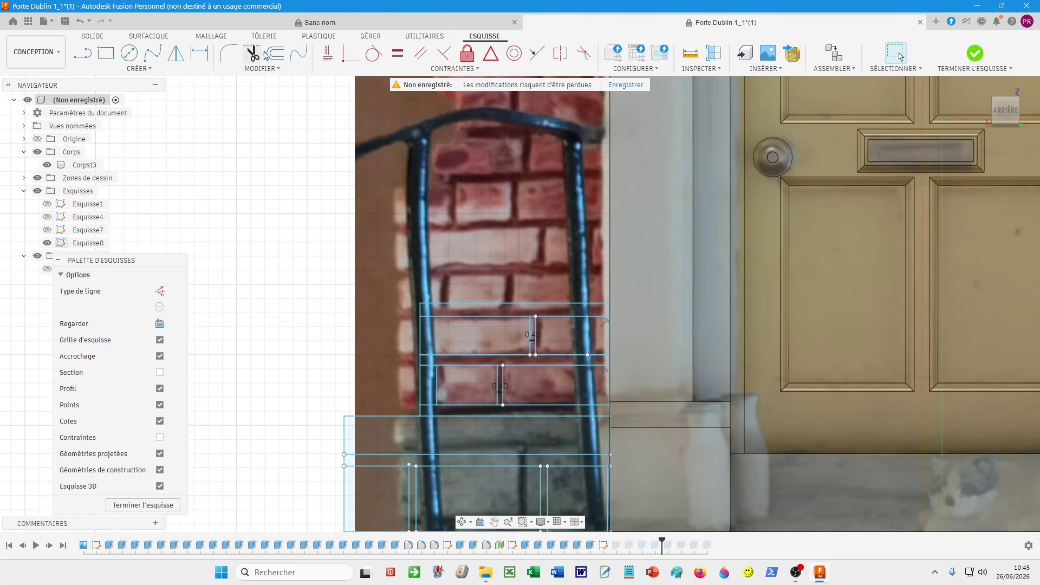
- Try to offset the lower course's outermost vertical joint line by -0.4 mm
key(o)
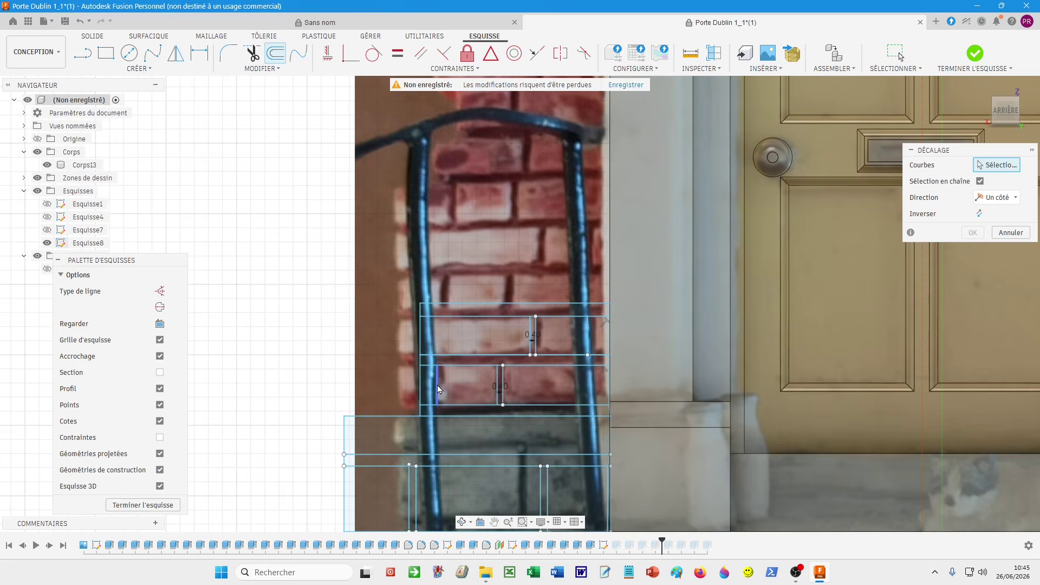
click(434, 386)
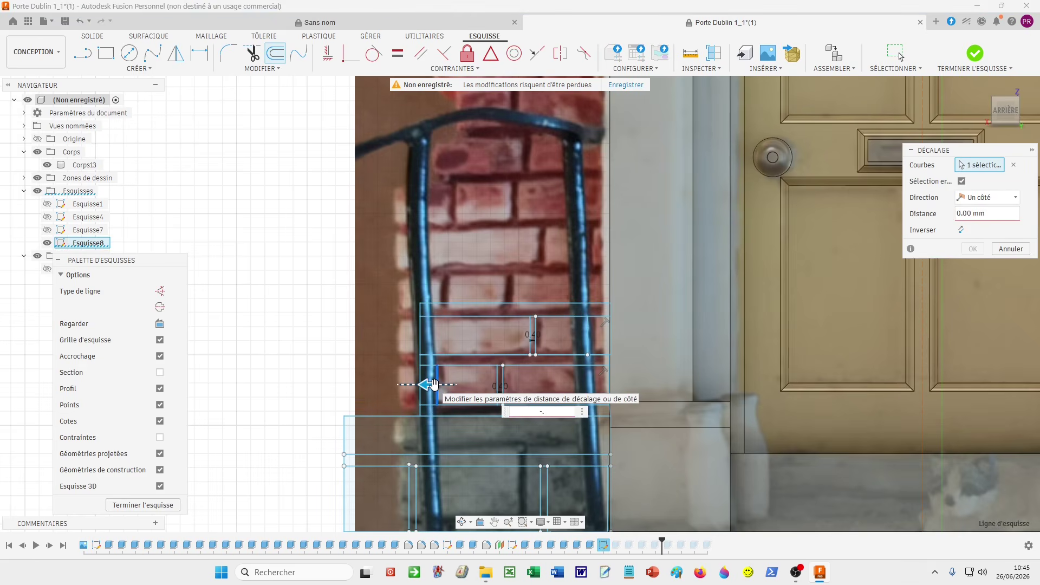
text(0.4)
key(Return)
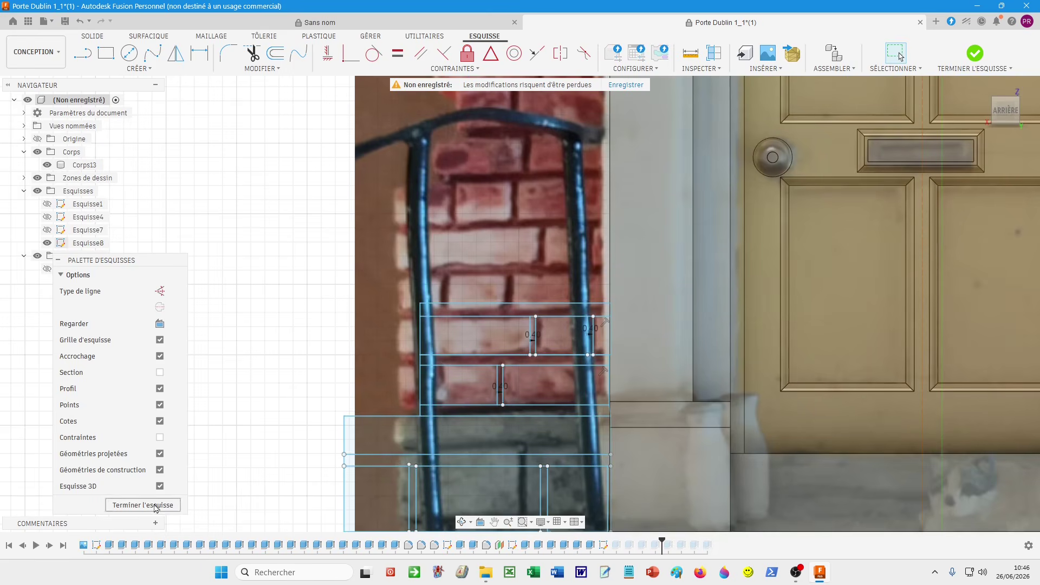
- Finish the brick course sketch and hide the reference canvases
click(157, 505)
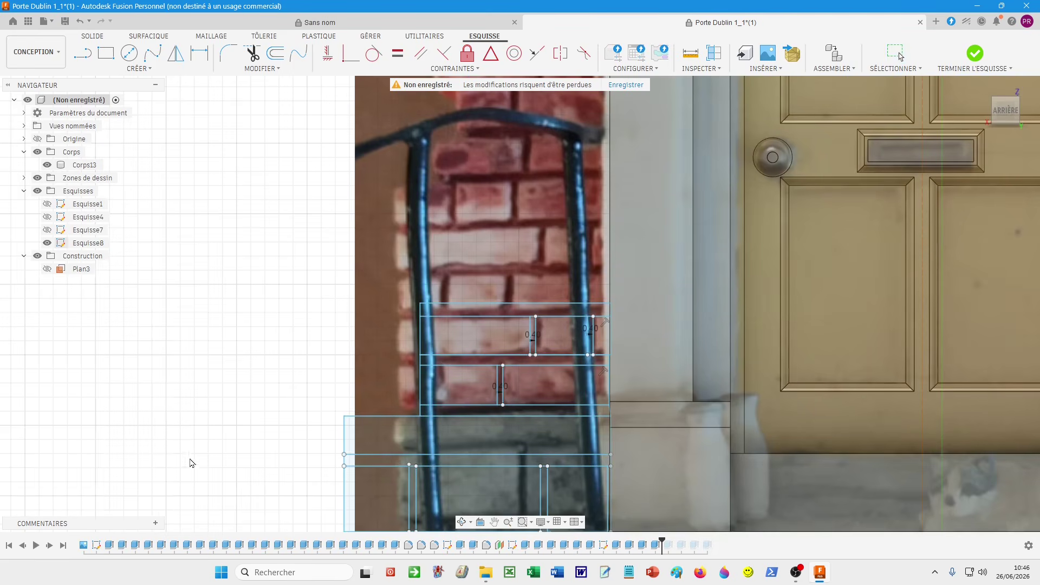
click(38, 179)
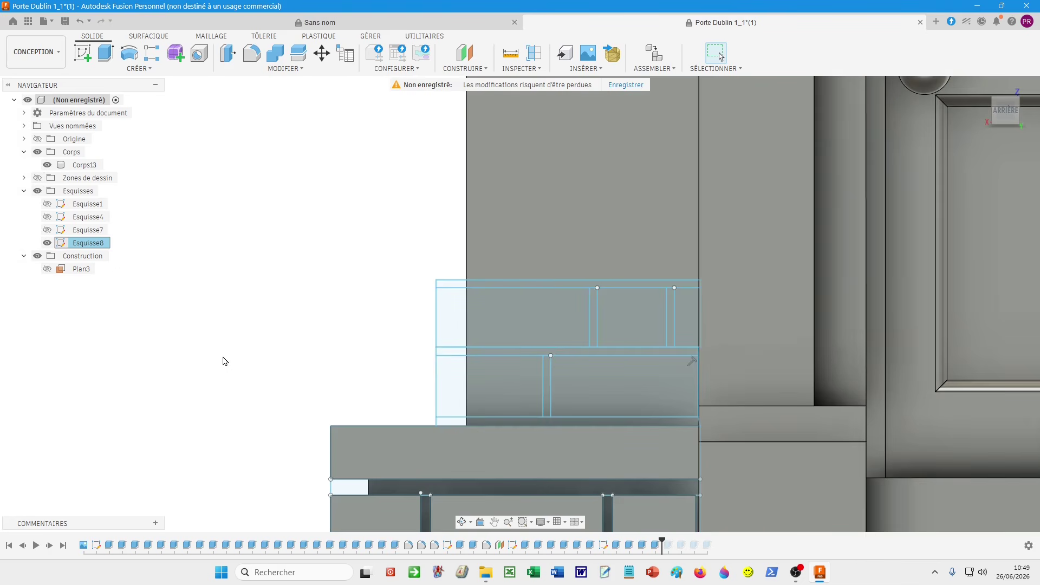
- Extrude the five brick profiles of both courses to two sides, 2 mm on side one and 16 mm on side two, joined to the body
key(e)
click(606, 394)
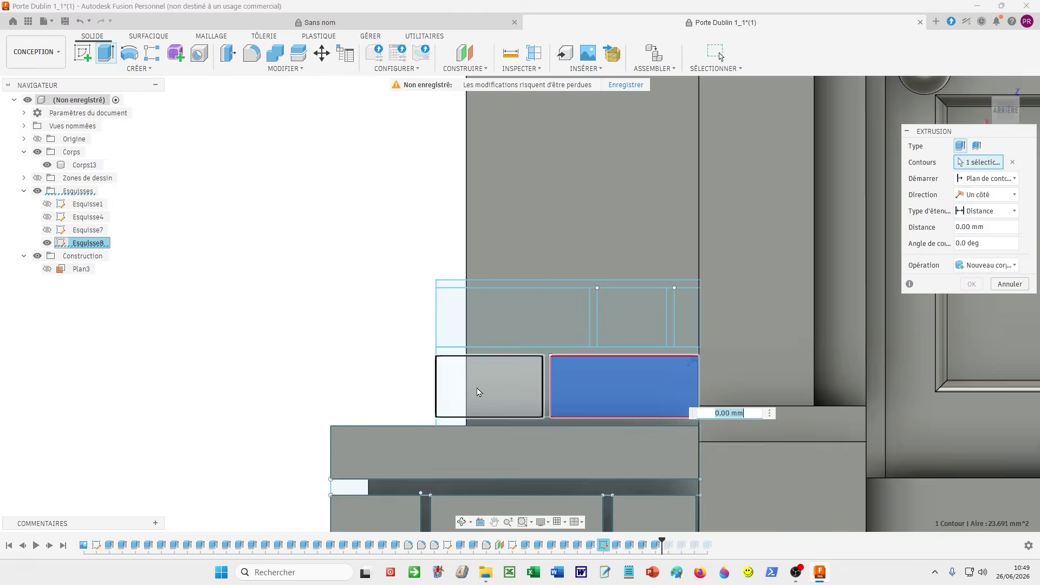
click(479, 392)
click(502, 328)
click(644, 320)
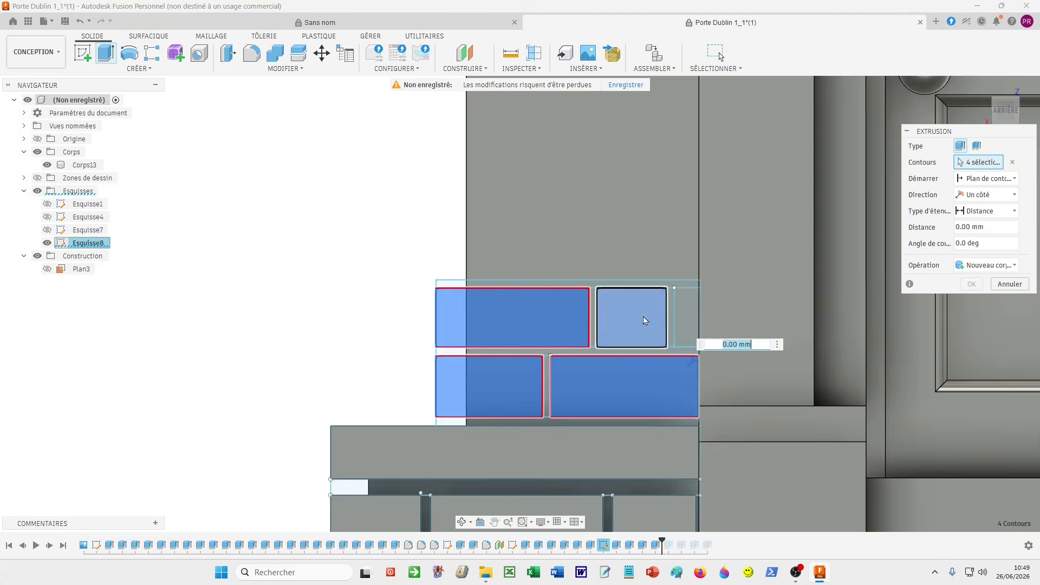
click(689, 324)
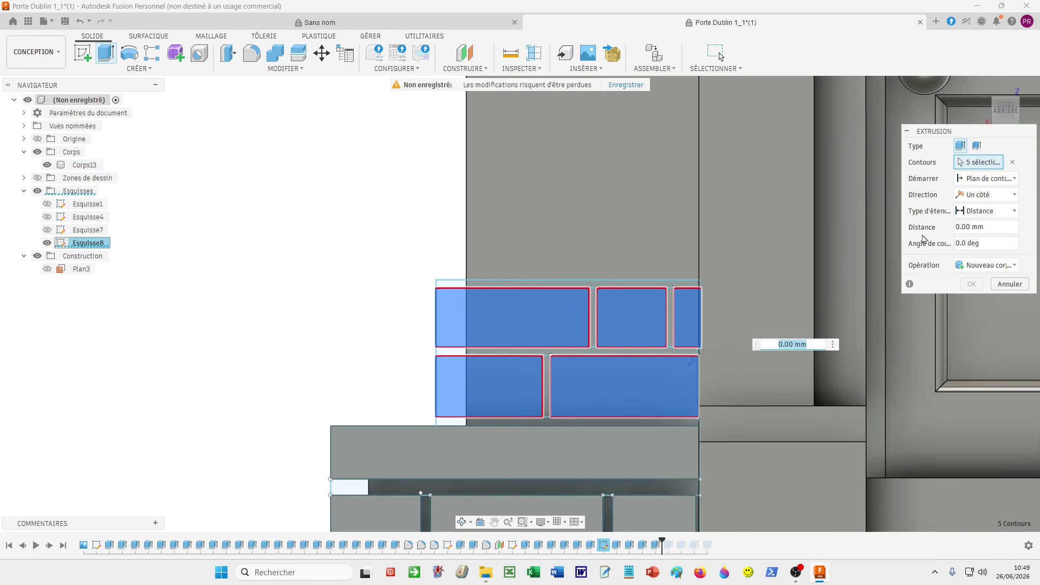
click(972, 196)
click(975, 222)
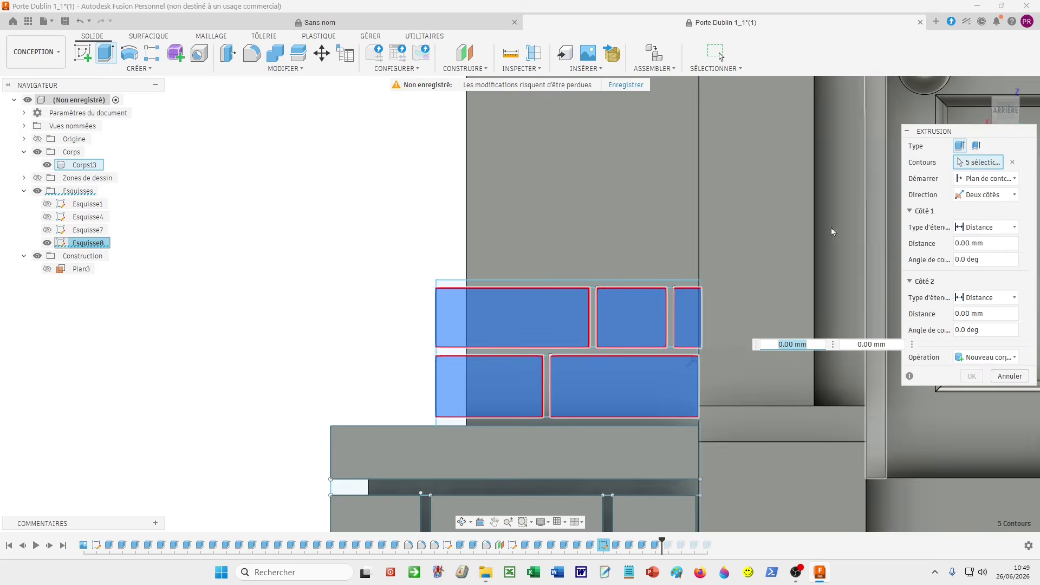
shift+middle_drag(833, 232, 378, 276)
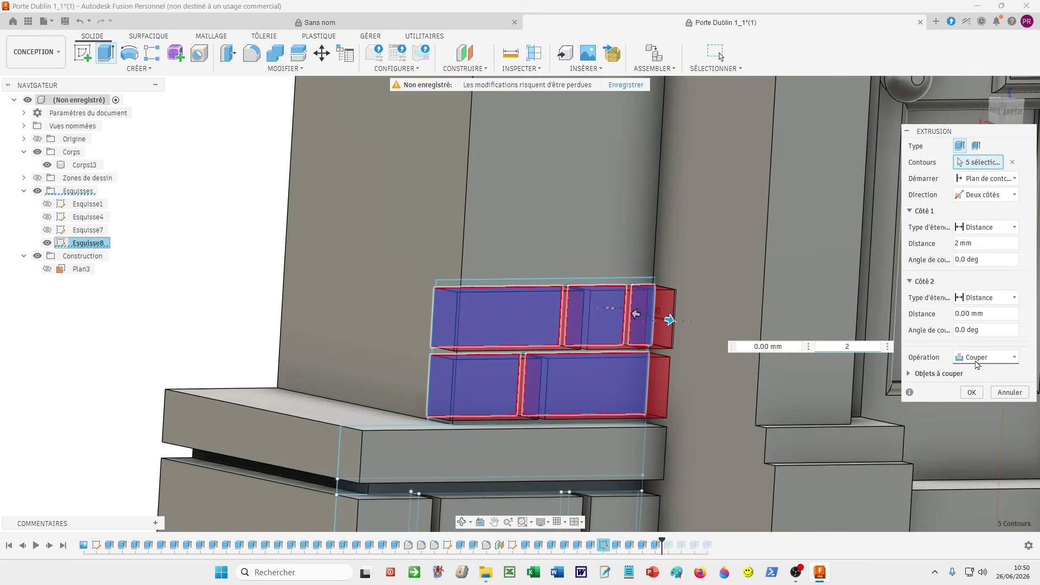
click(977, 358)
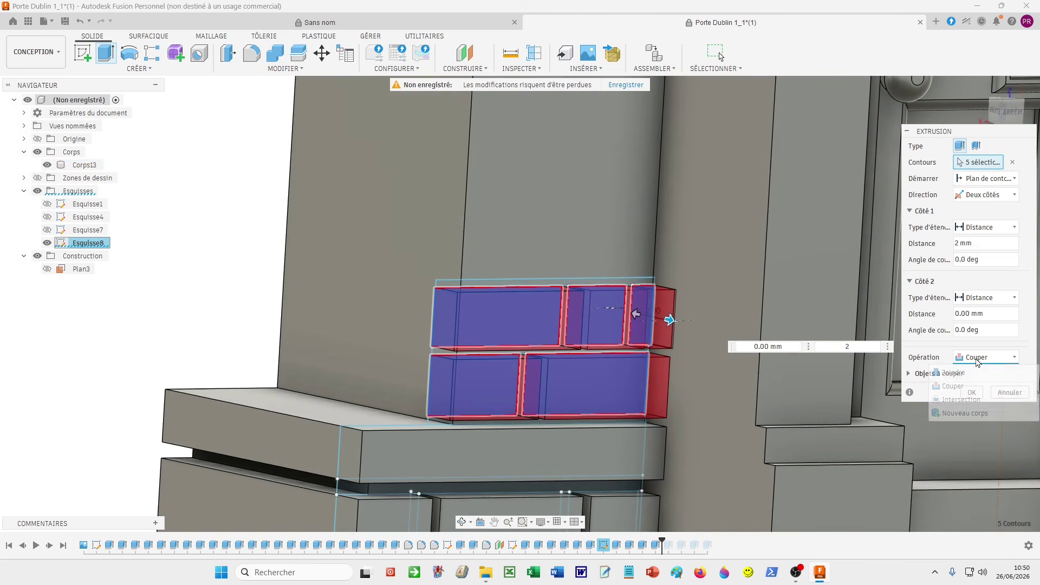
click(953, 374)
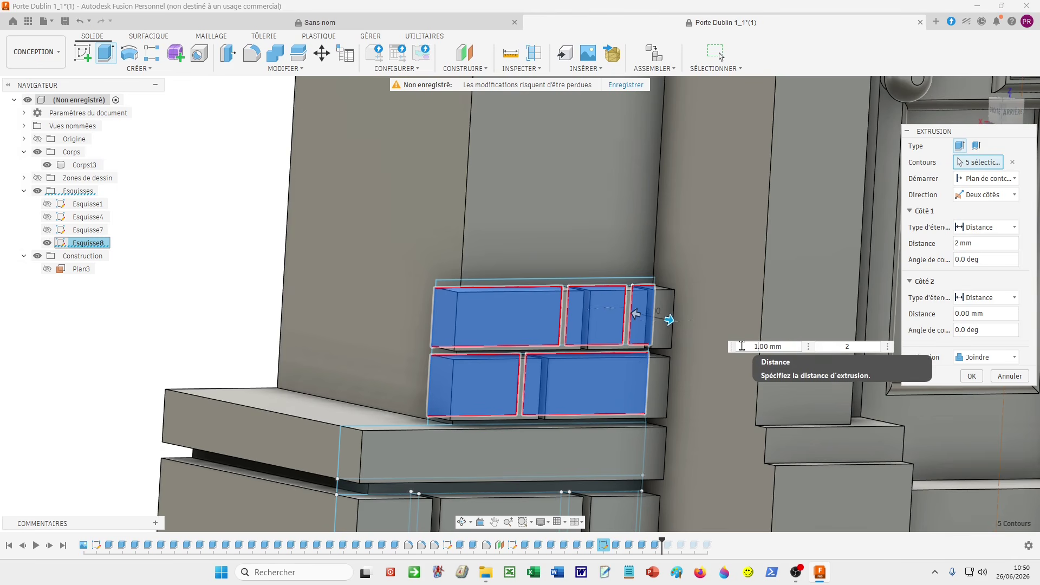
key(Return)
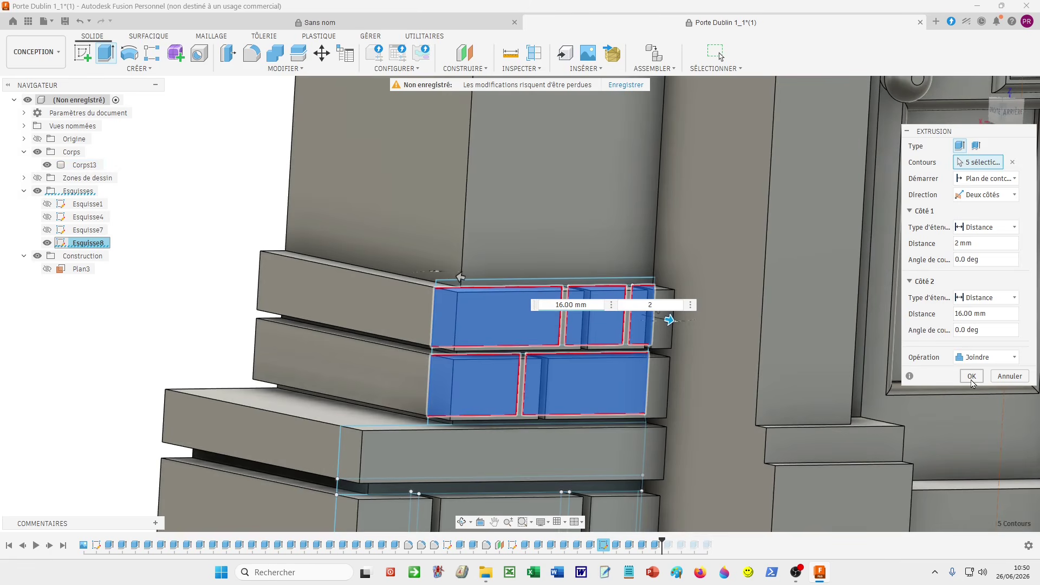
click(972, 377)
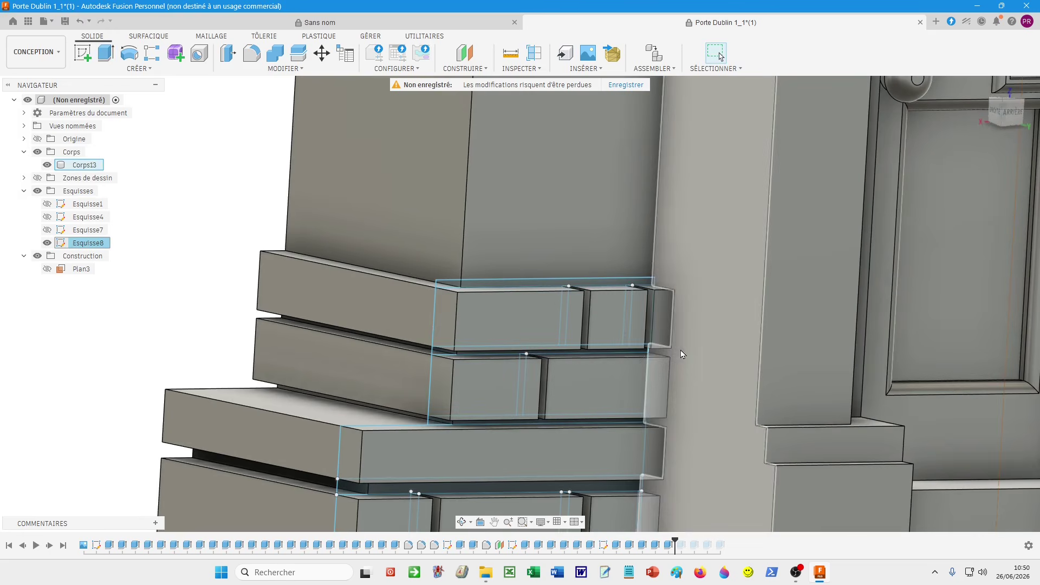
- Start a sketch on the side face of the upper brick course, in the right view
scroll(630, 365, down, 3)
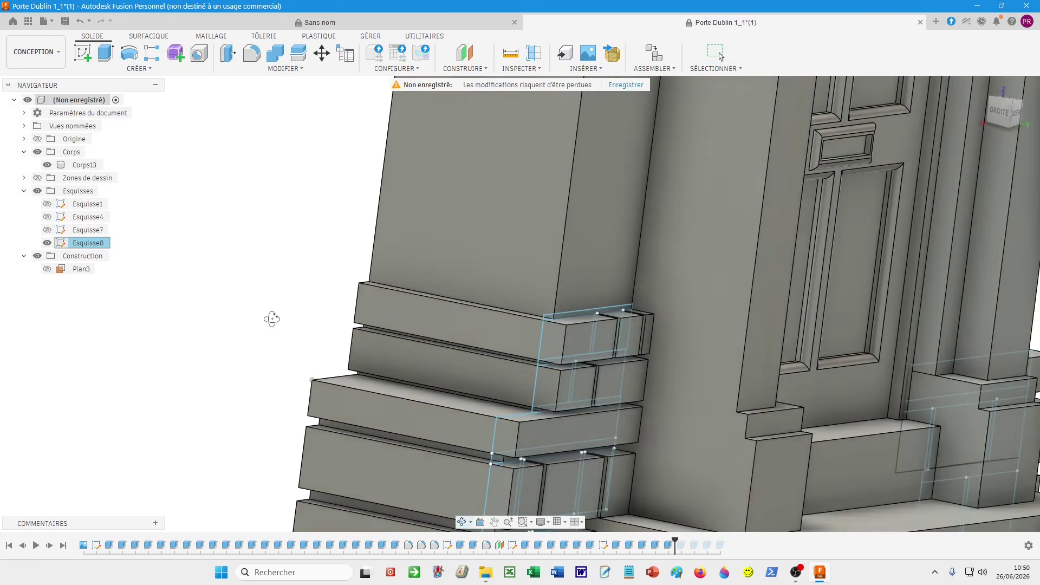
click(995, 111)
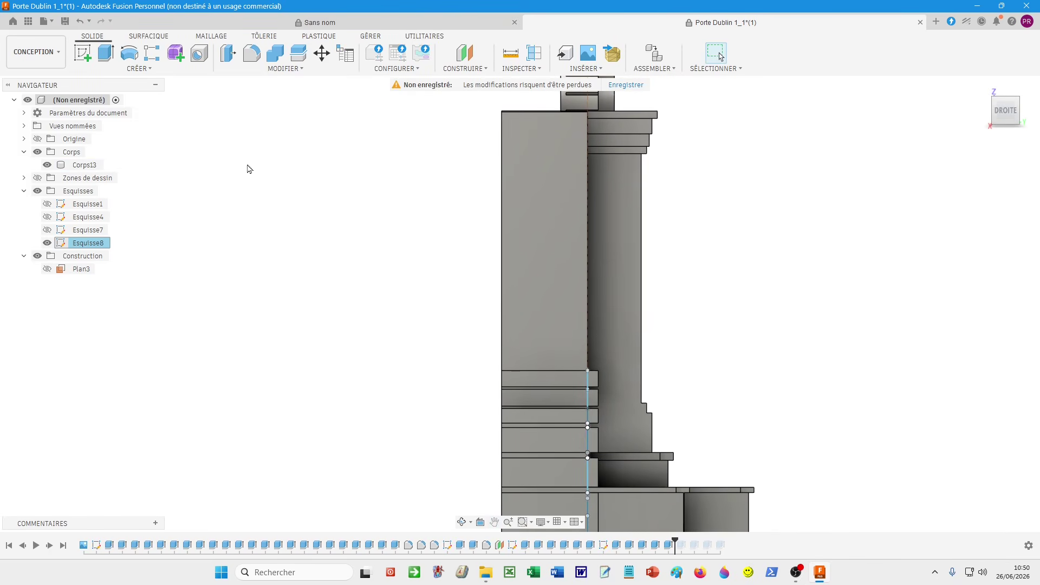
click(87, 56)
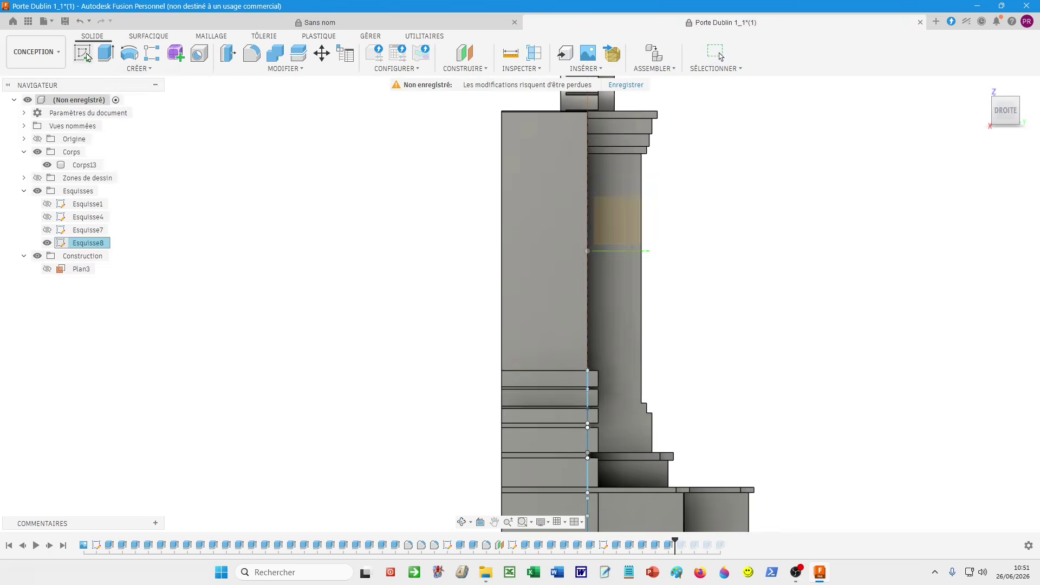
click(545, 386)
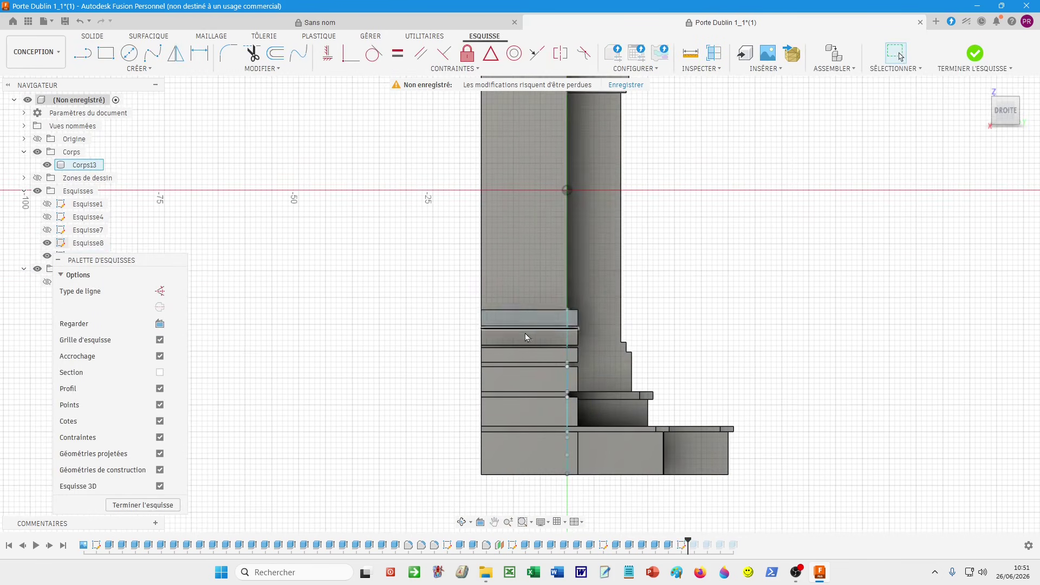
- Draw two full-height vertical joint lines across the upper brick course's side face, one near each end
scroll(526, 338, up, 3)
click(82, 54)
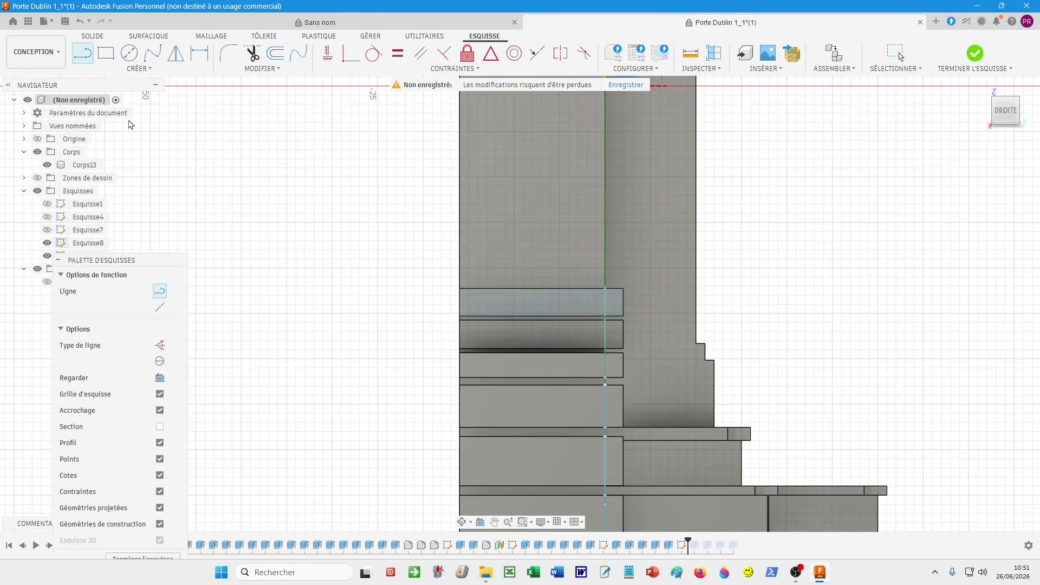
click(498, 289)
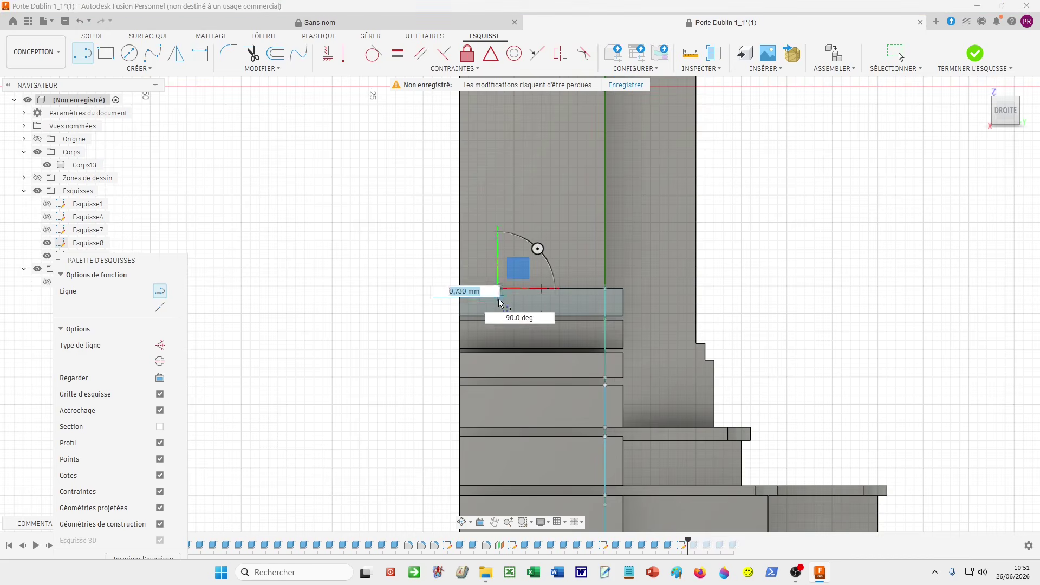
click(499, 316)
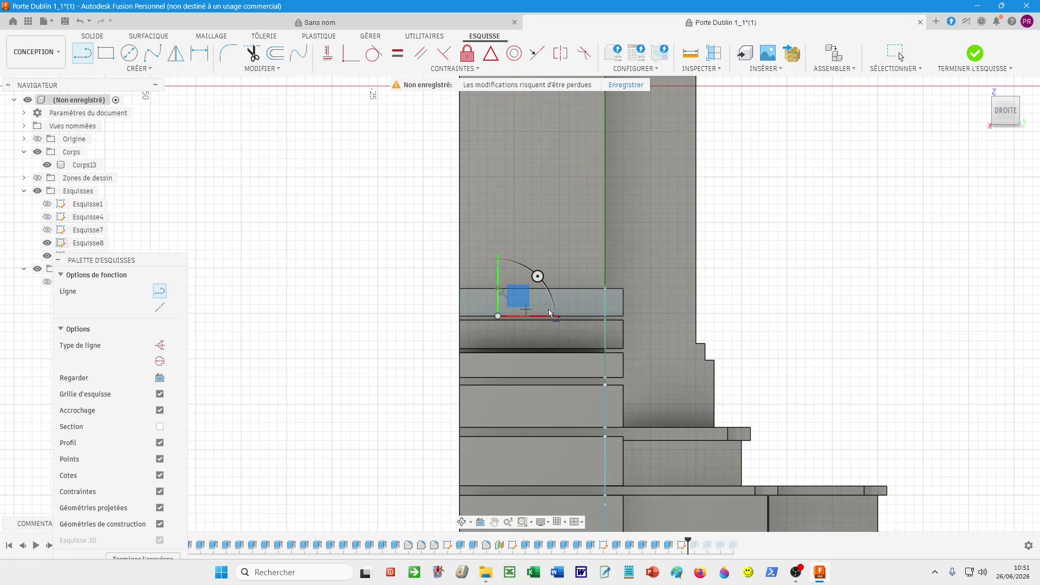
click(585, 316)
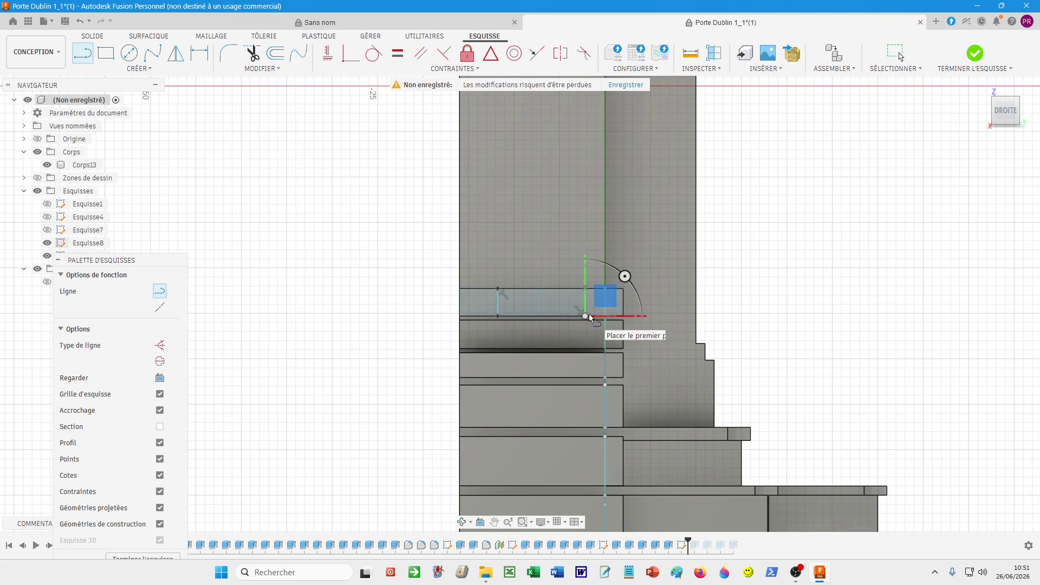
click(523, 323)
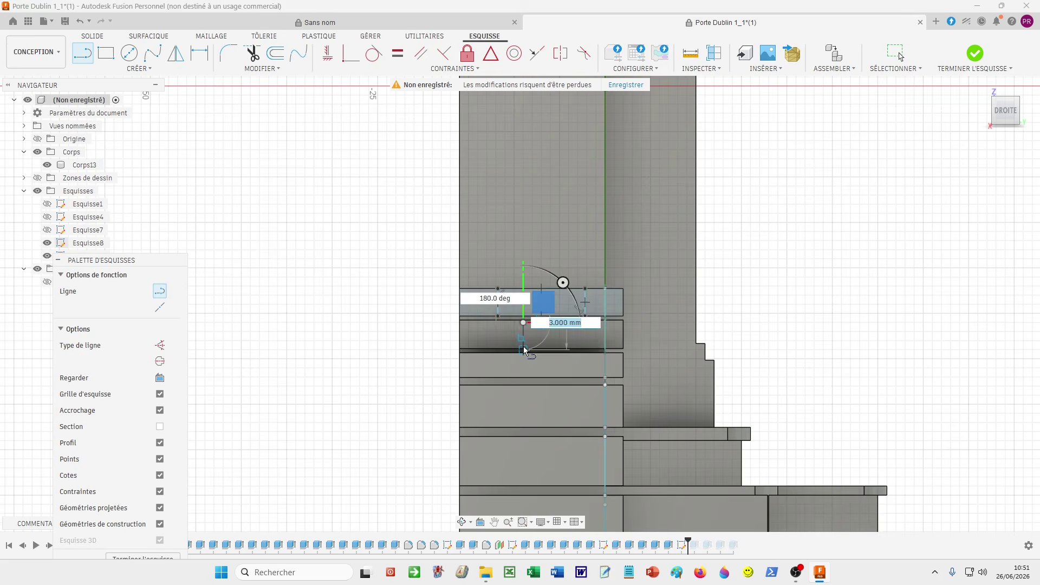
click(524, 349)
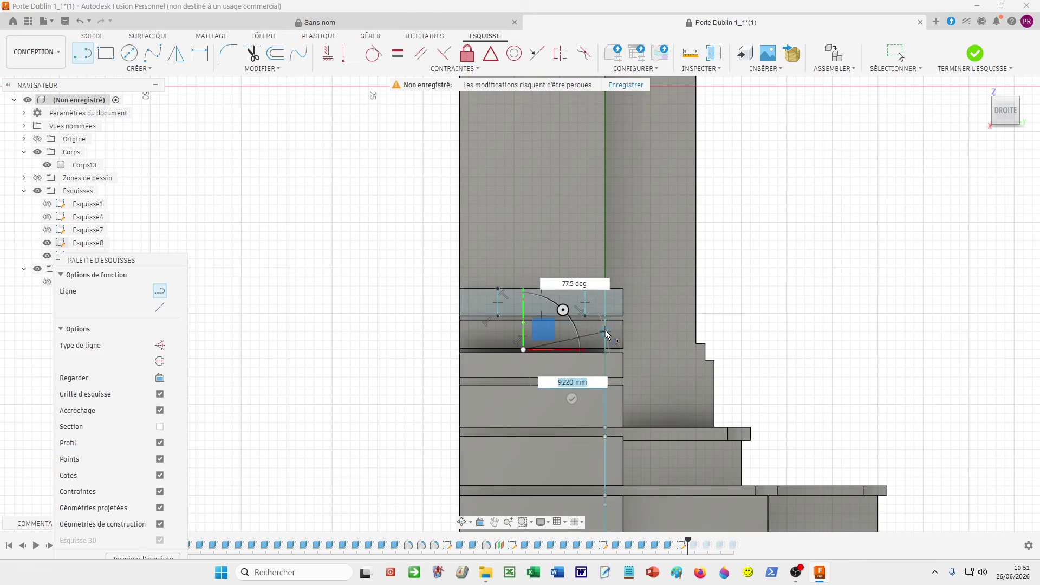
key(Escape)
key(o)
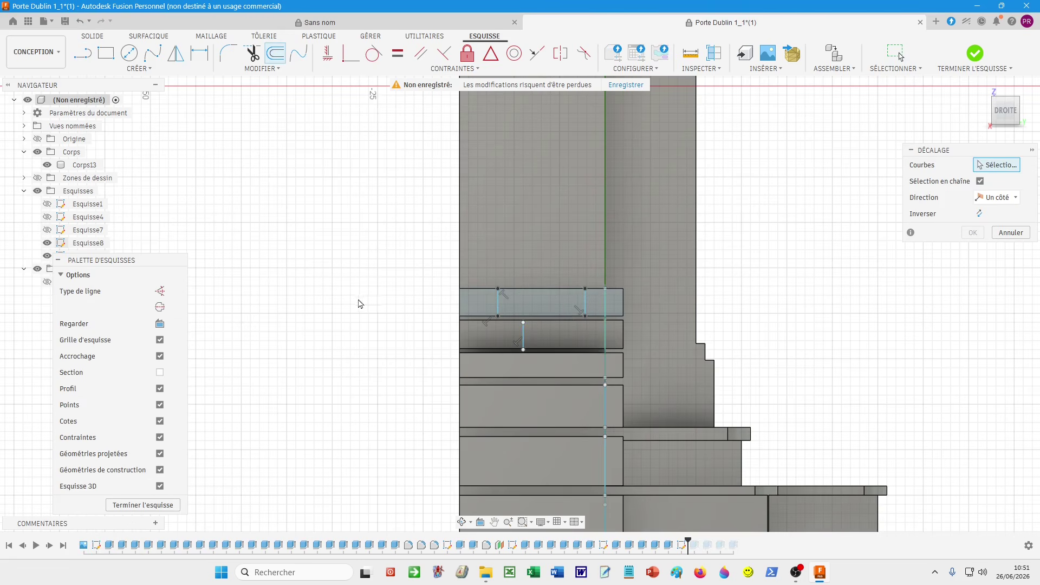
key(Escape)
scroll(272, 244, up, 3)
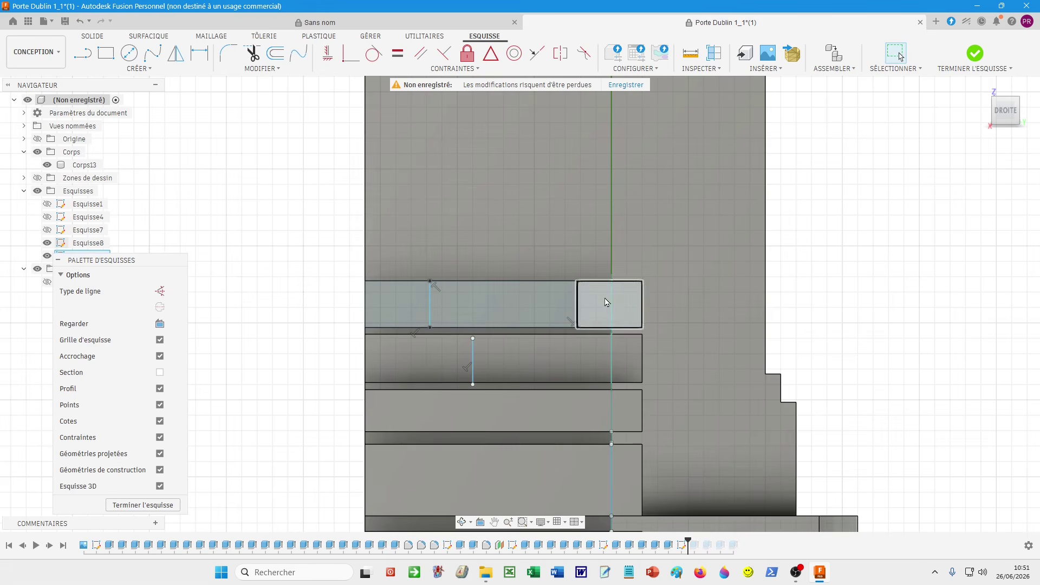
click(473, 339)
drag(473, 340, 473, 332)
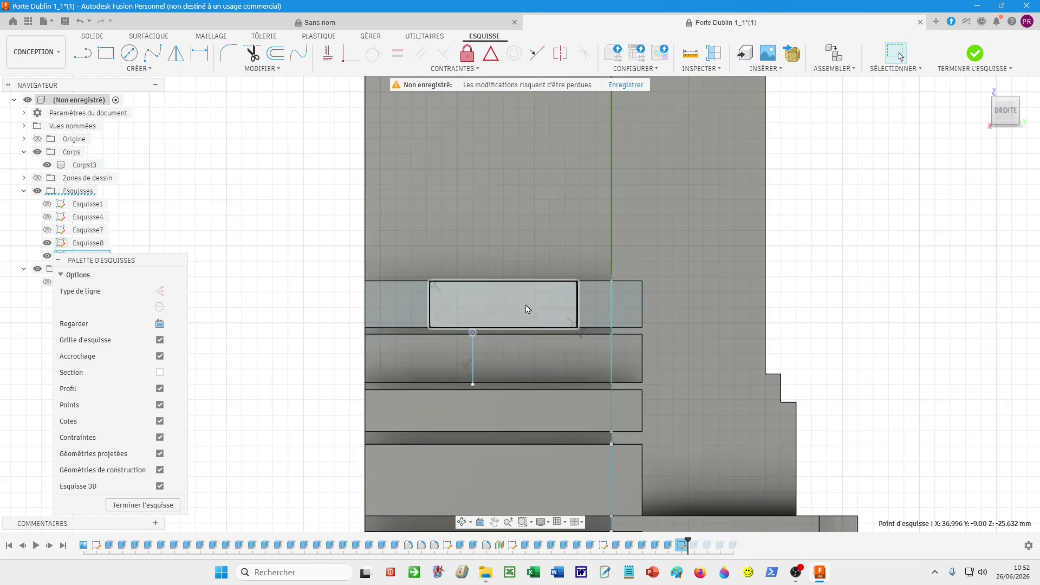
click(473, 366)
key(Delete)
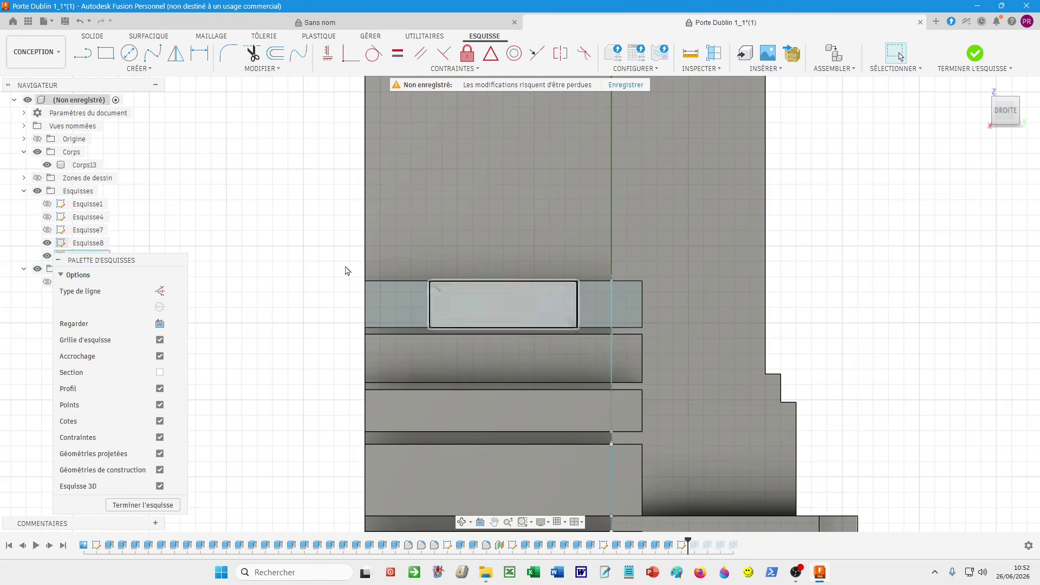
- Offset both vertical joint lines of the upper course's side face by 0.4 mm, away from the door steps, and finish the sketch
click(275, 52)
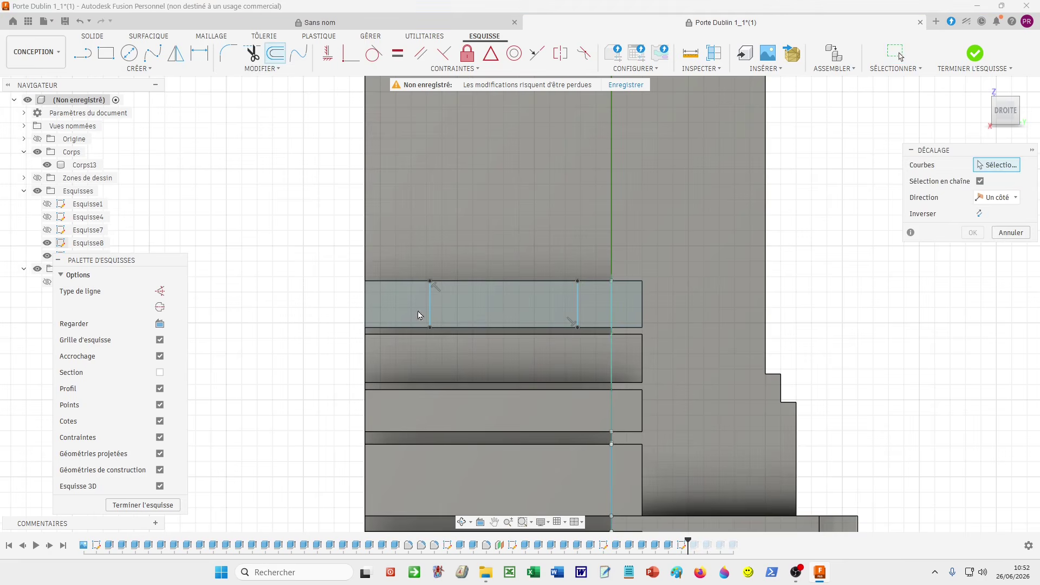
click(430, 306)
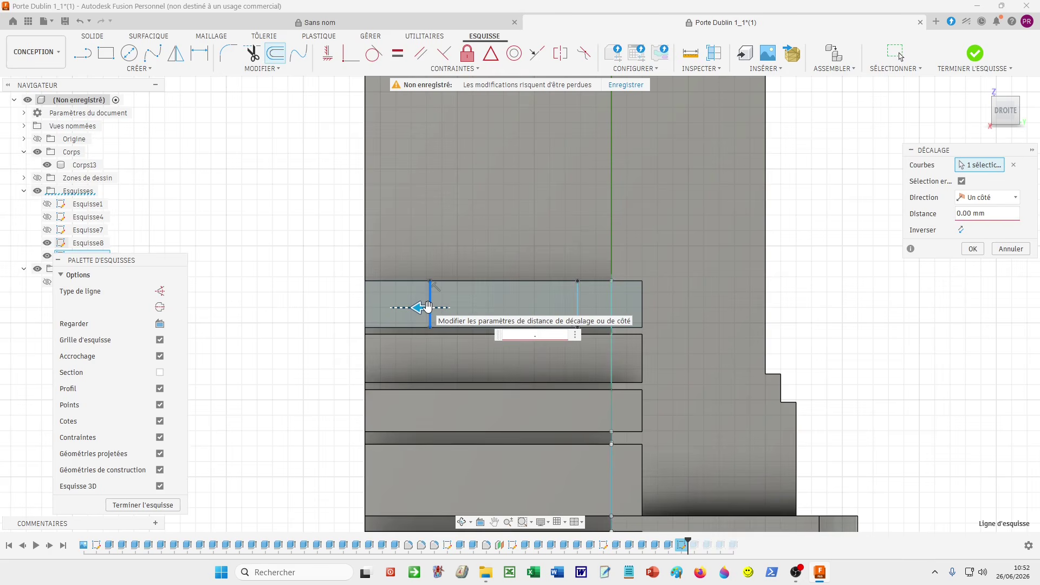
text(.4)
key(Return)
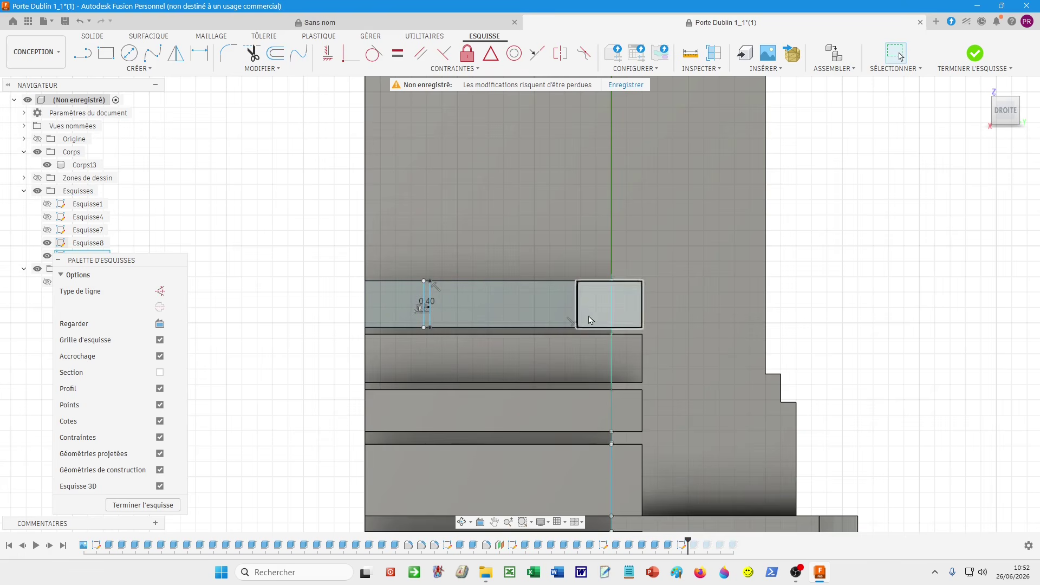
click(578, 314)
text(.4)
key(Return)
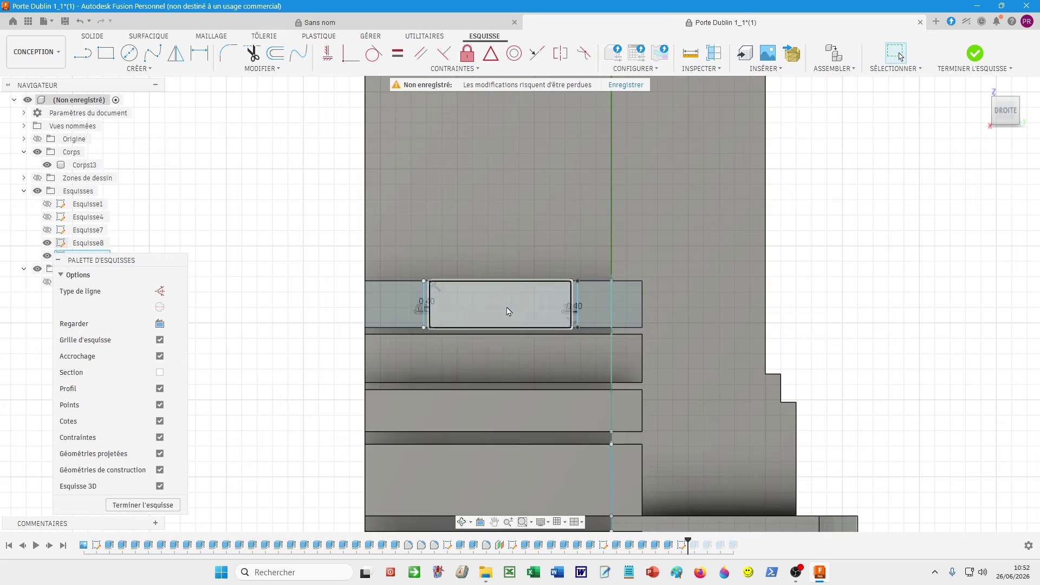
shift+middle_drag(379, 295, 373, 302)
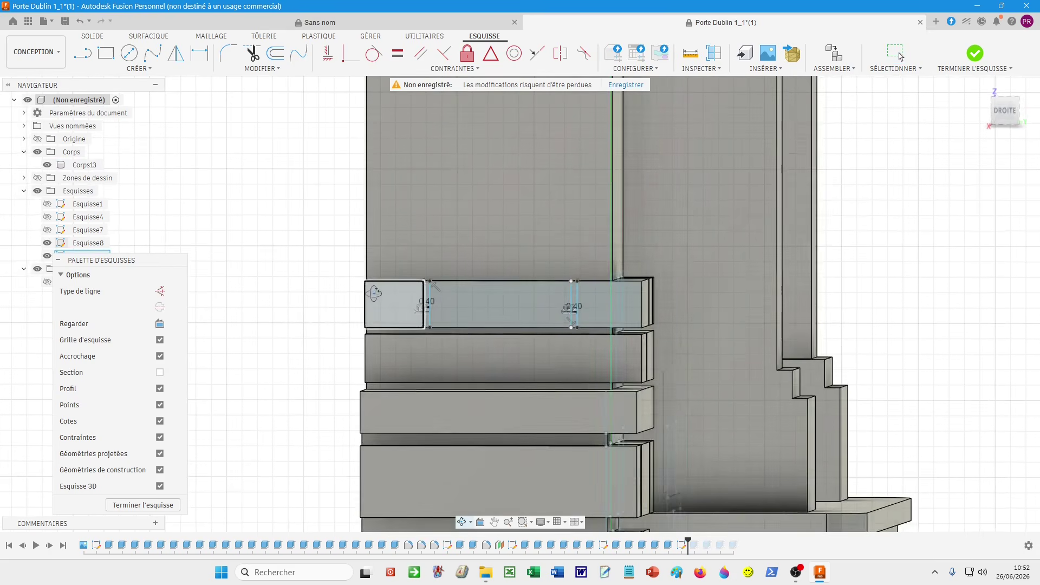
click(157, 505)
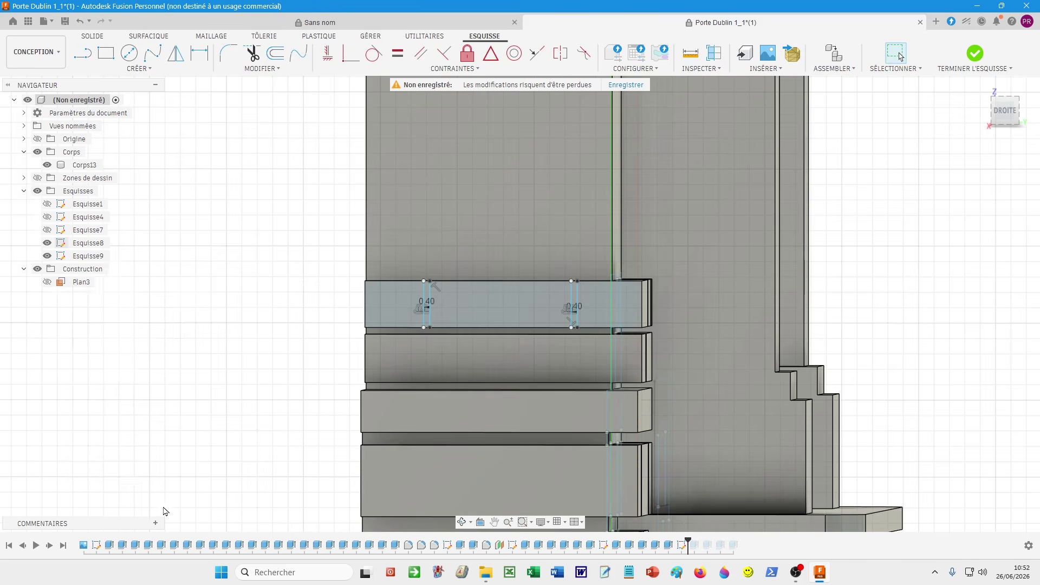
- Start a sketch on the side face of the lower brick course, just below the course already divided by joint lines
shift+middle_drag(239, 441, 245, 420)
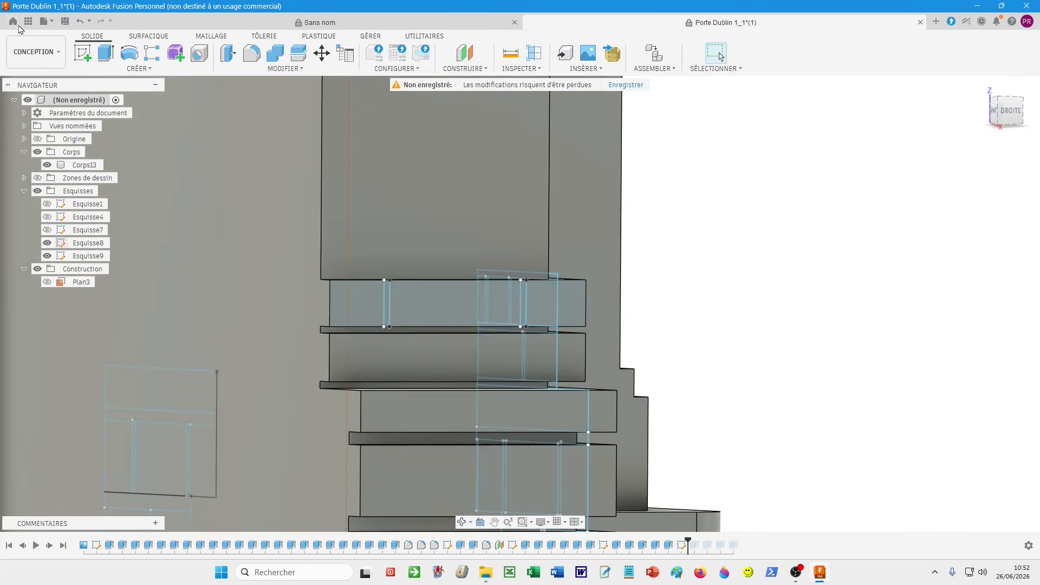
click(427, 355)
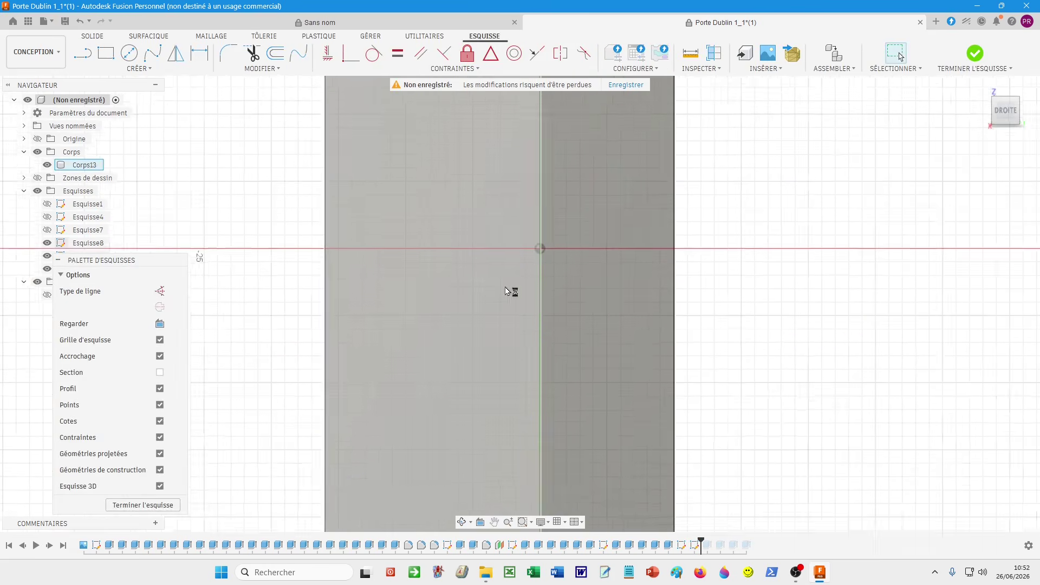
scroll(580, 363, down, 6)
middle_drag(657, 237, 661, 234)
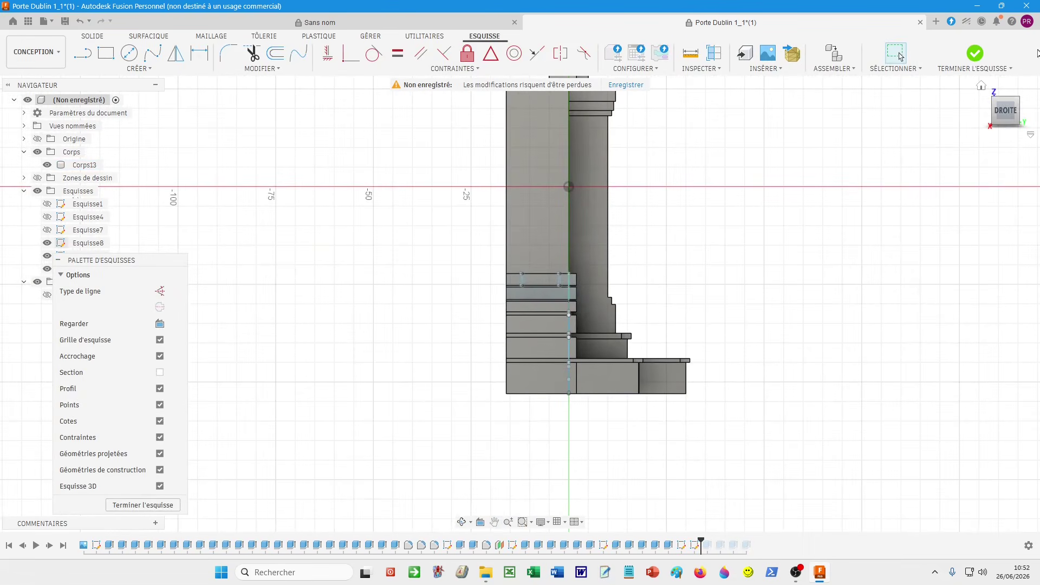
scroll(619, 294, up, 4)
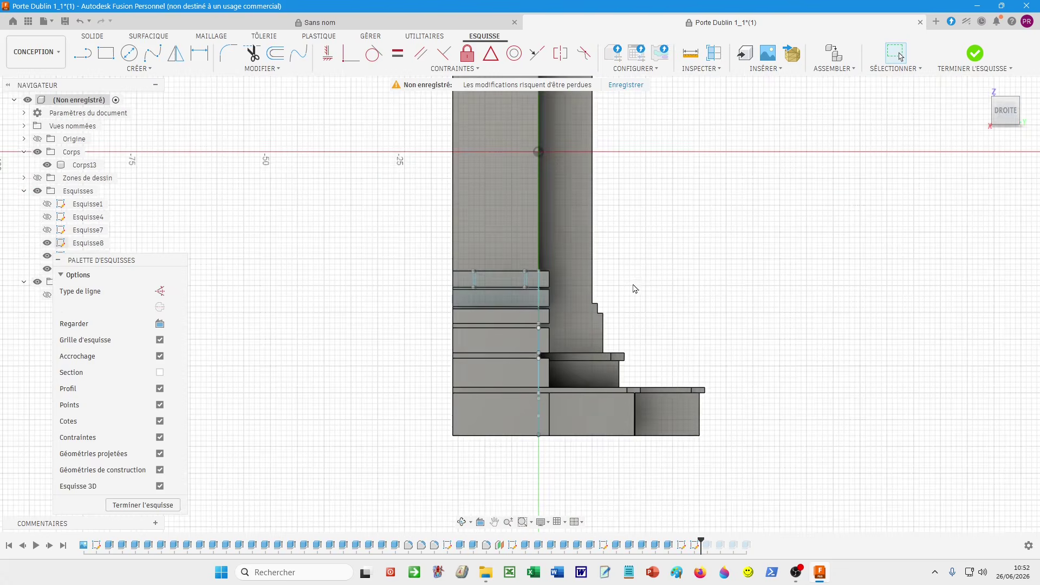
scroll(543, 293, up, 2)
- Draw one full-height vertical joint line across the lower course's side face, horizontally between the two joints of the course above
key(l)
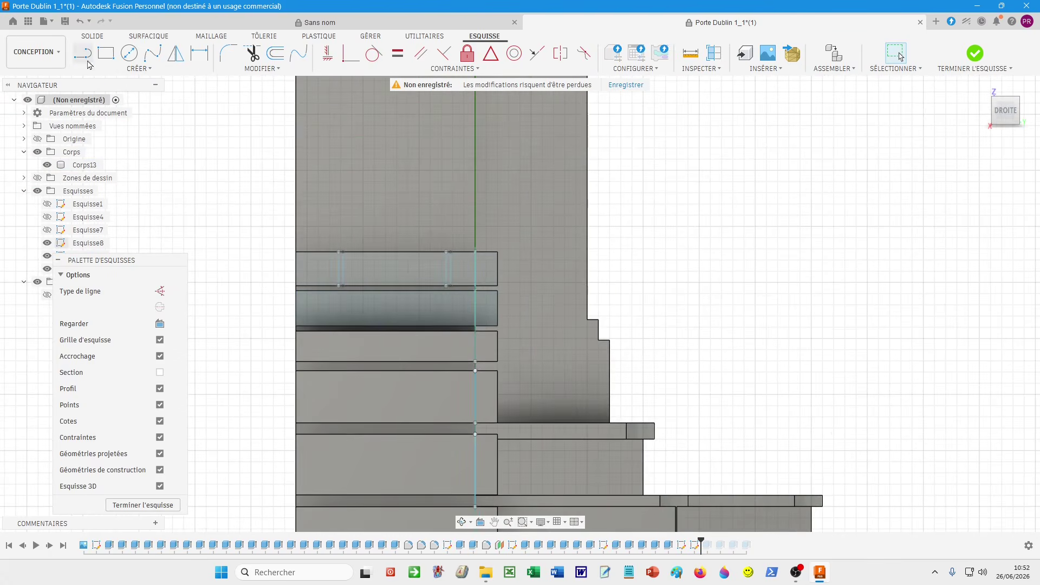
scroll(358, 304, up, 1)
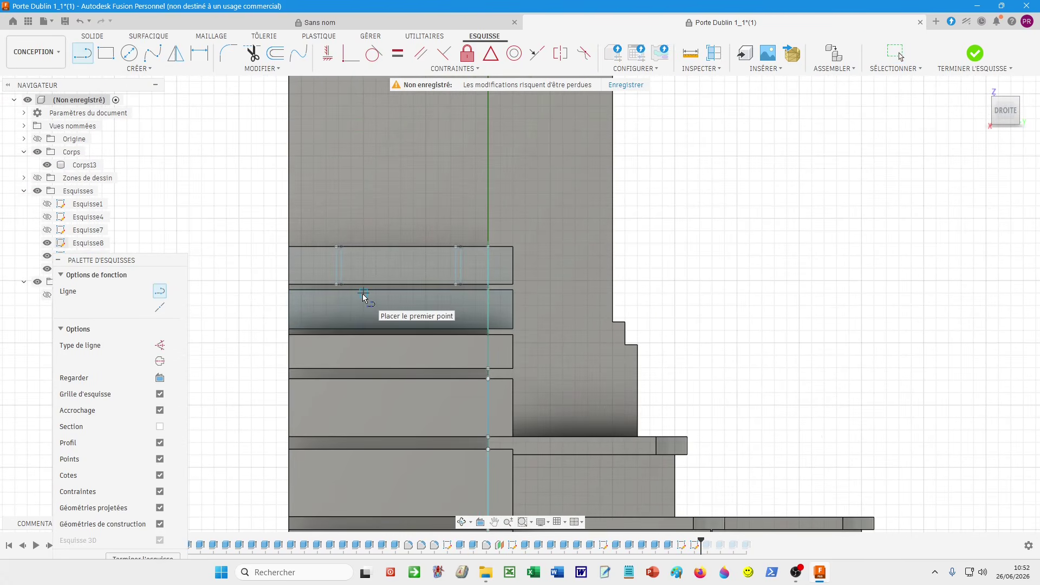
click(363, 293)
click(364, 329)
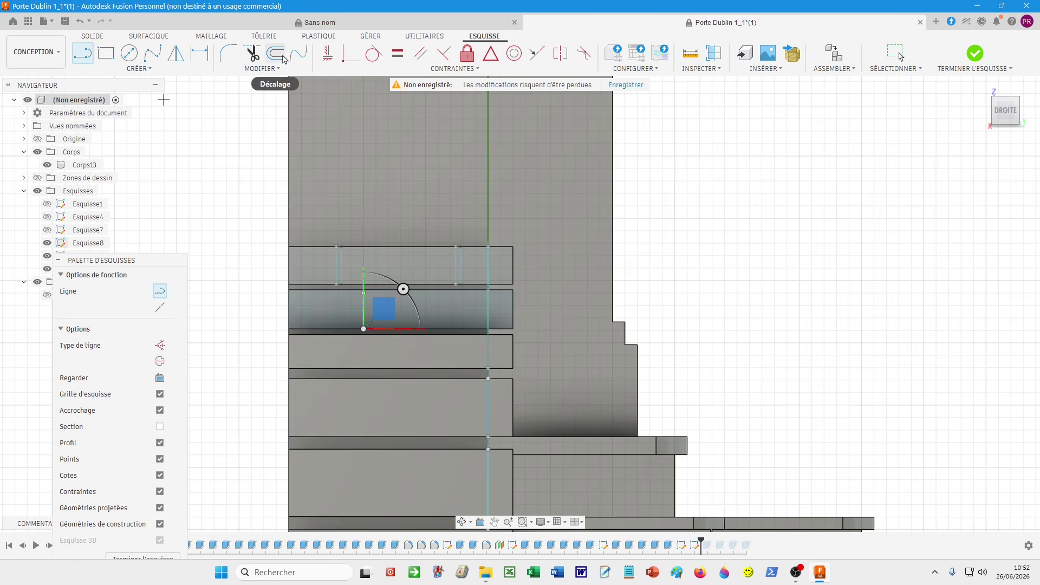
key(Escape)
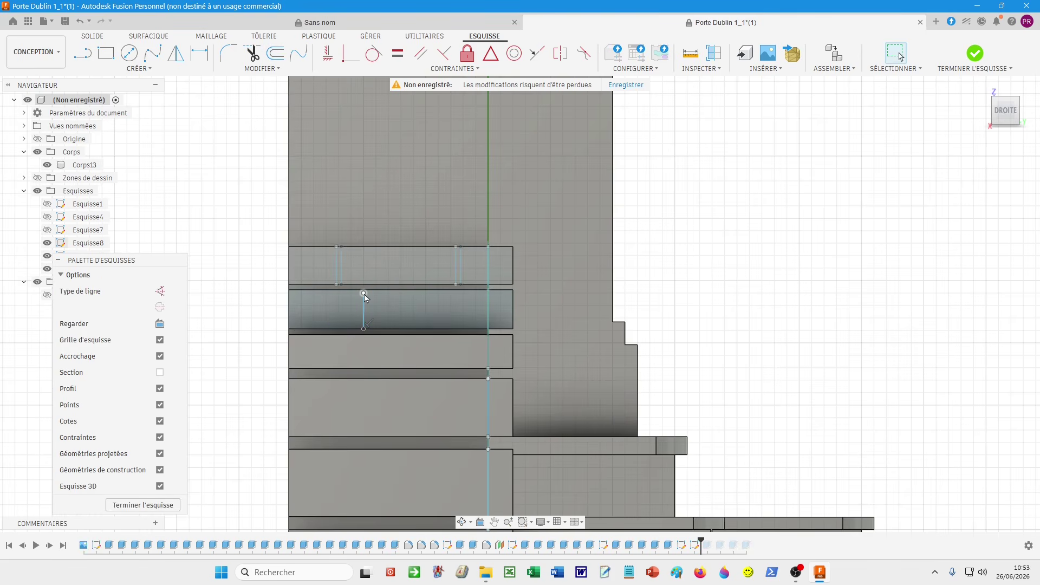
drag(363, 293, 363, 290)
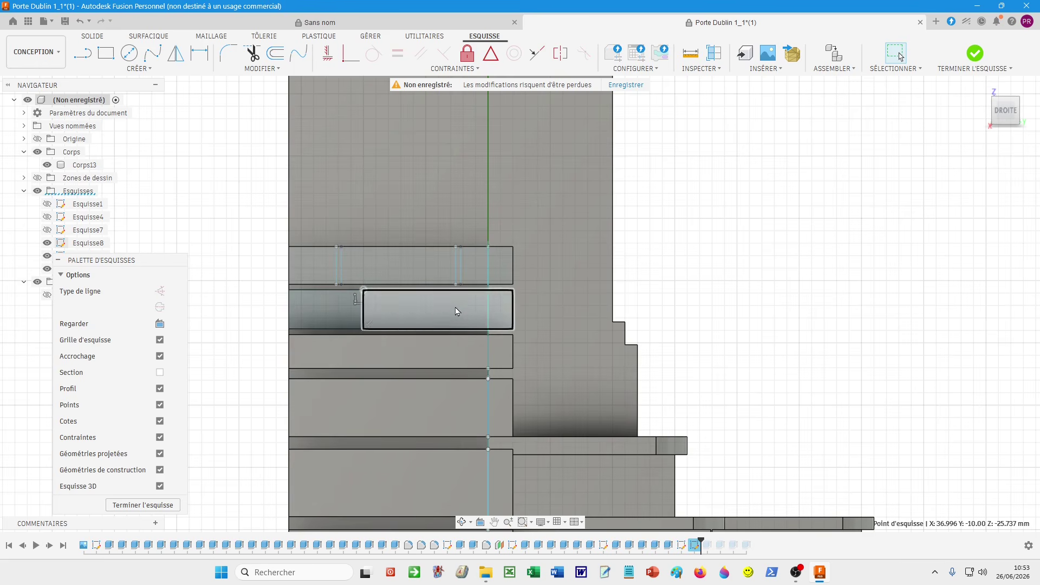
- Offset the lower course's vertical joint line by 0.4 mm towards the door steps and finish the sketch
click(277, 55)
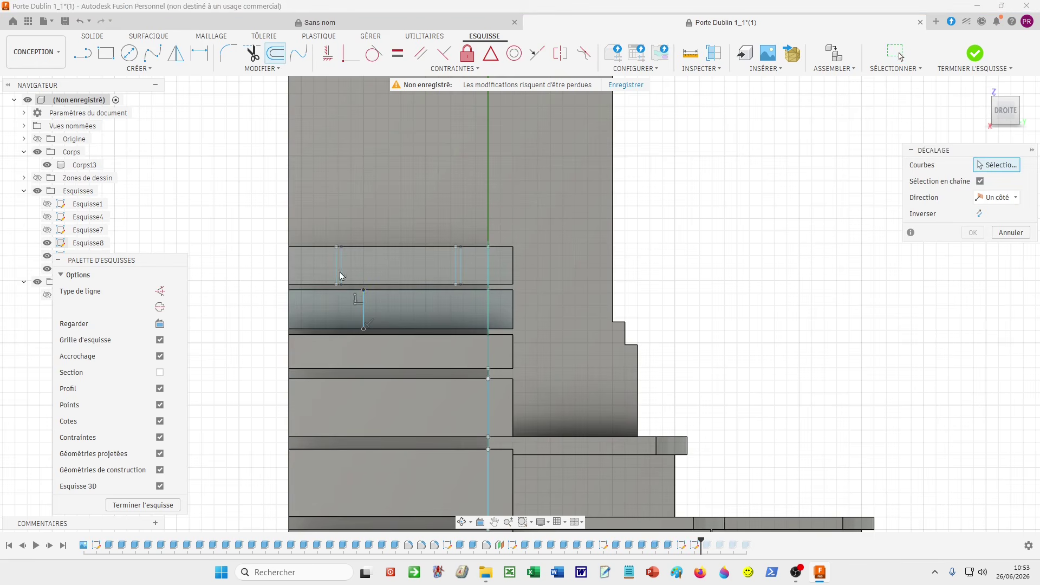
click(363, 317)
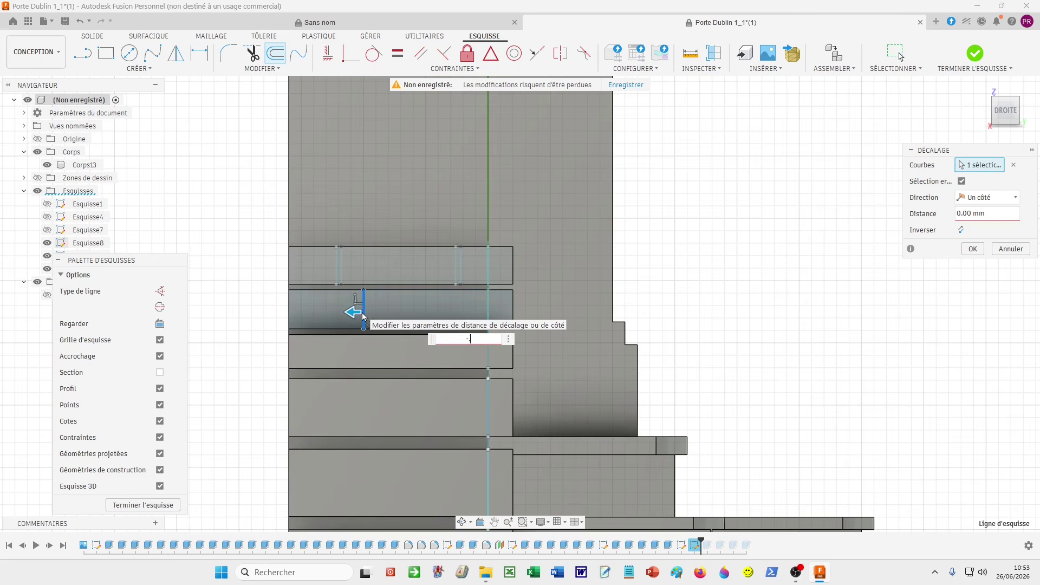
text(-.4)
key(Return)
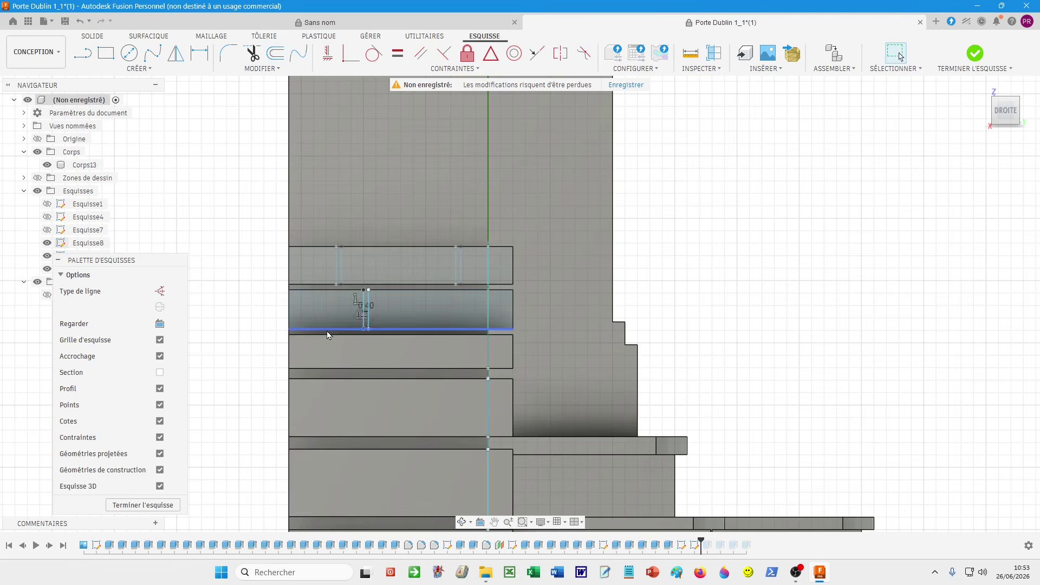
click(157, 505)
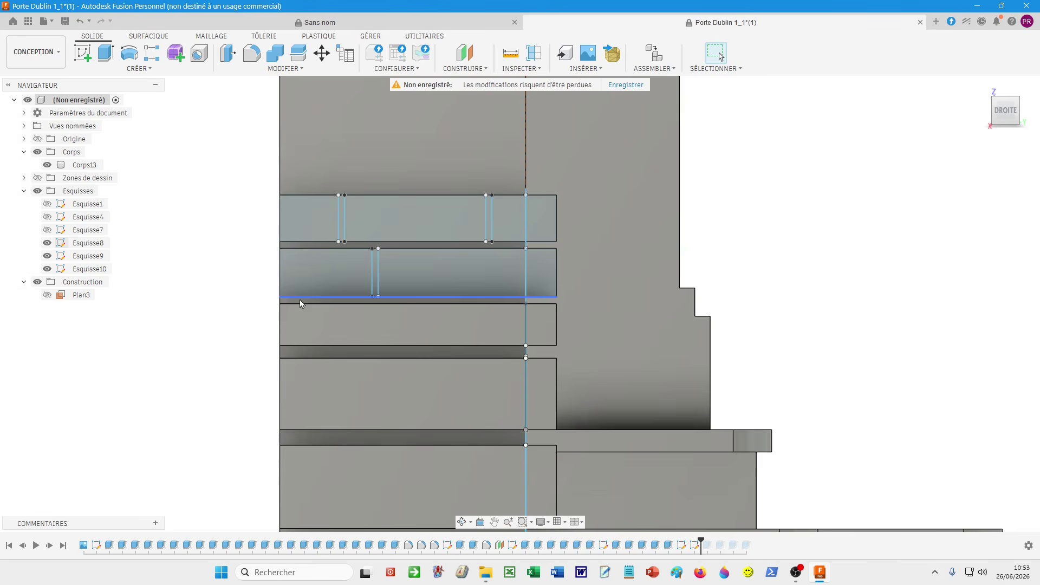
- Extrude the three narrow joint profiles inward to cut grooves in both courses' side faces, and hide Esquisse8
key(e)
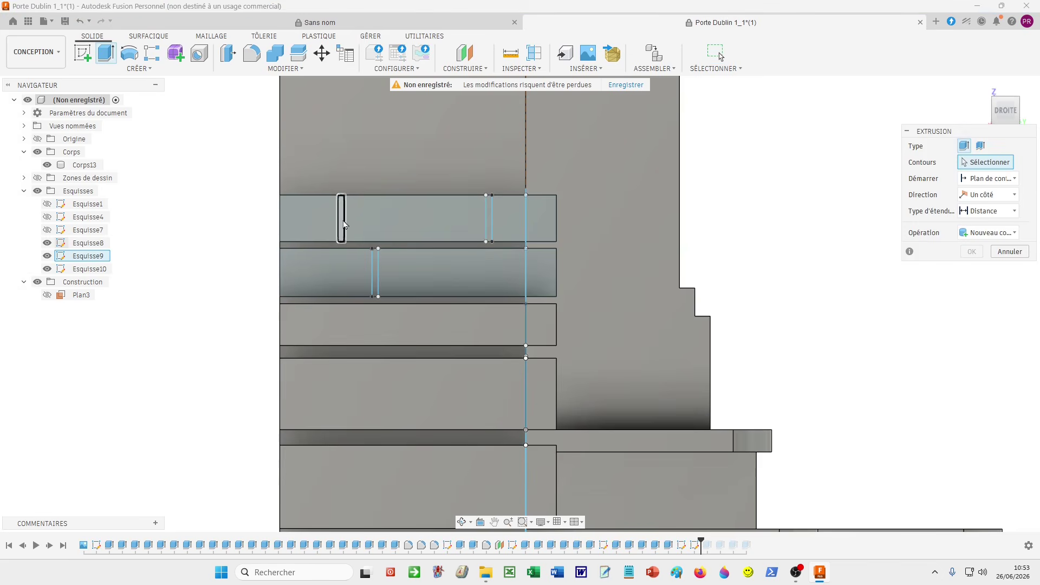
click(342, 224)
click(375, 274)
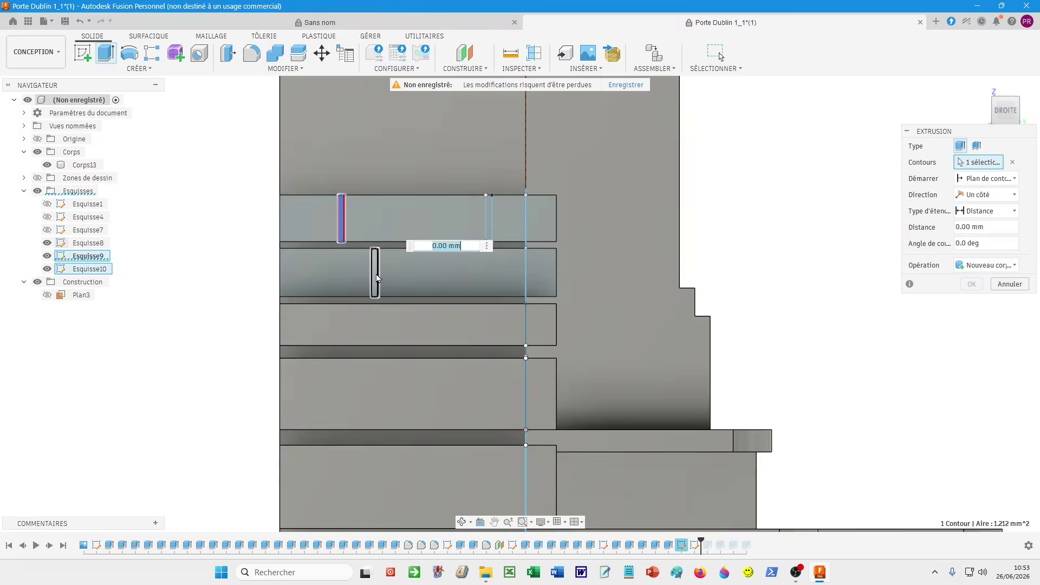
click(489, 220)
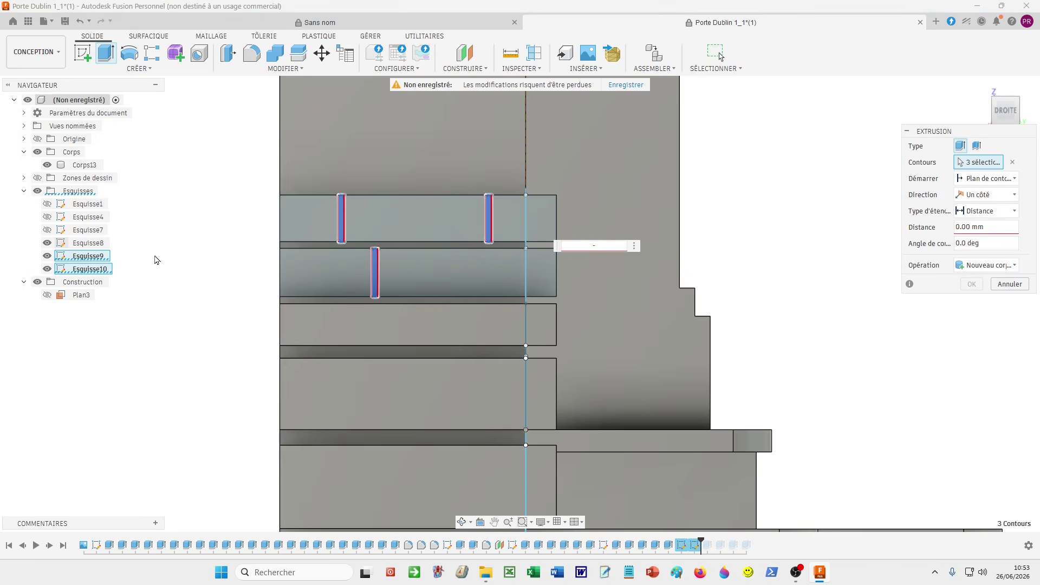
key(Return)
shift+middle_drag(160, 322, 9, 274)
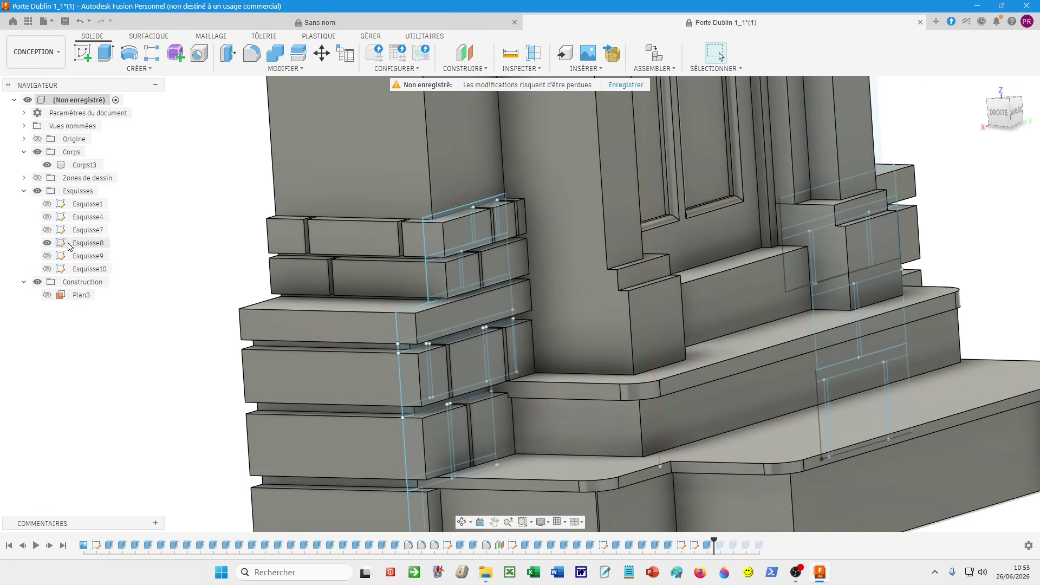
click(48, 243)
- Start a rectangular pattern of features and select the two-course brick extrusion and the joint cut as its objects
shift+middle_drag(267, 328, 302, 319)
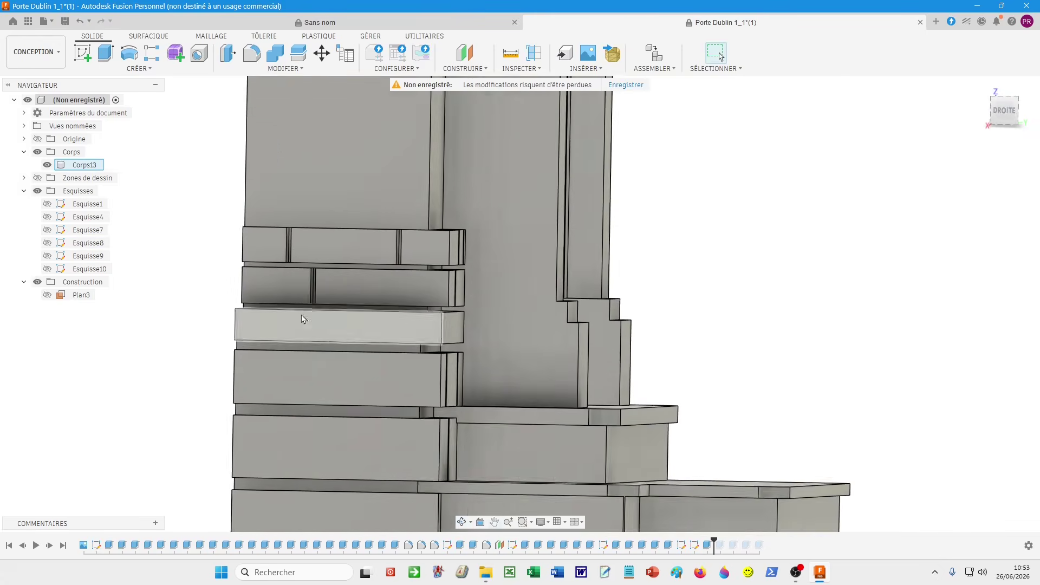
scroll(325, 336, down, 5)
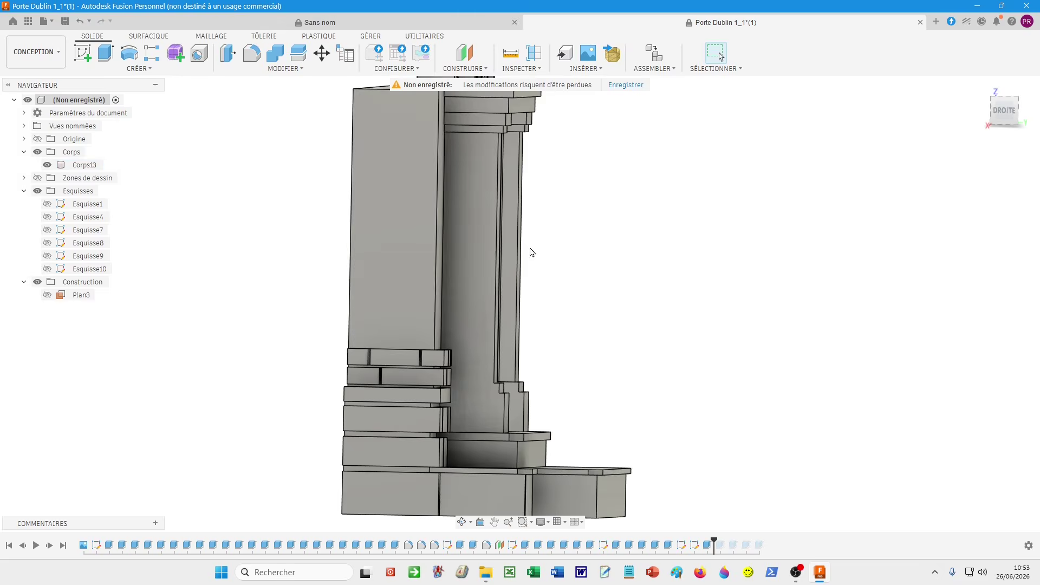
middle_drag(405, 254, 464, 310)
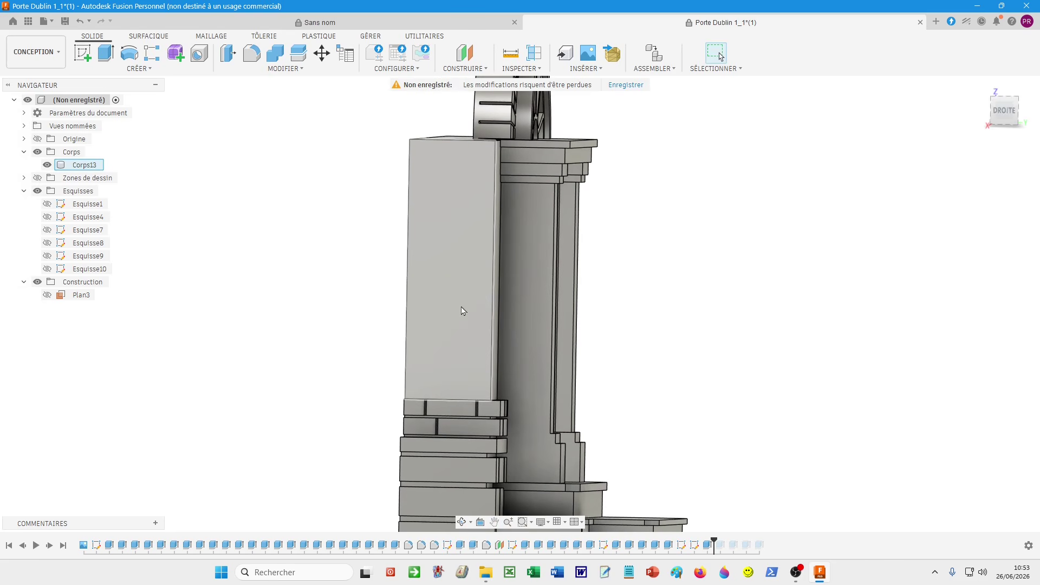
click(151, 70)
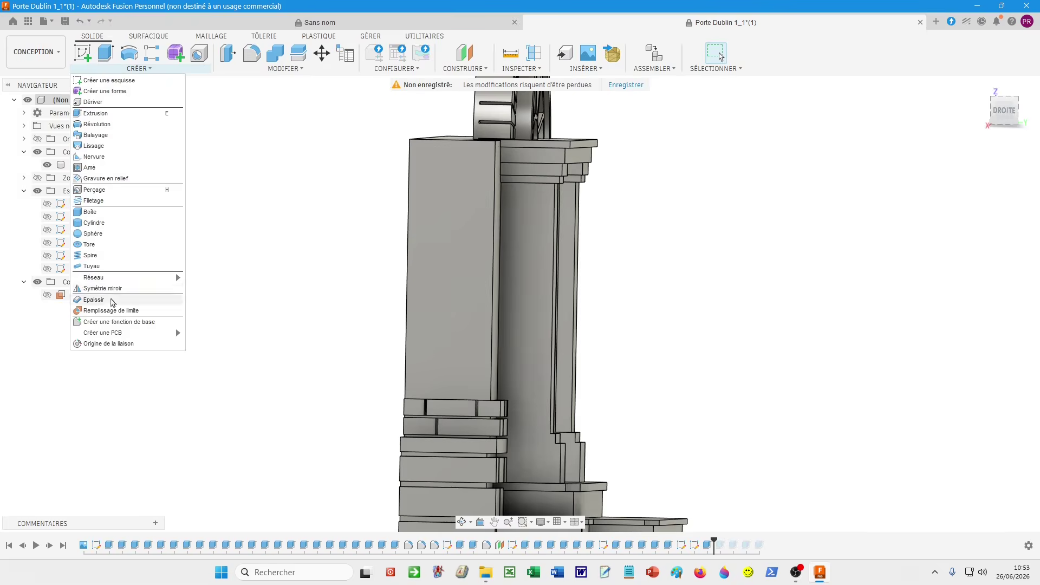
mouse_move(125, 278)
click(192, 280)
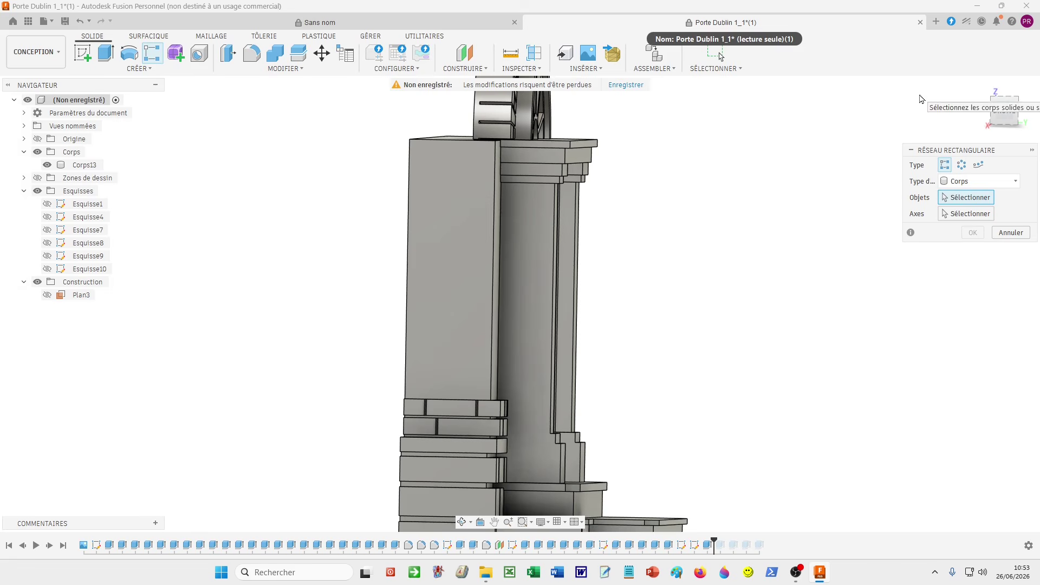
click(970, 184)
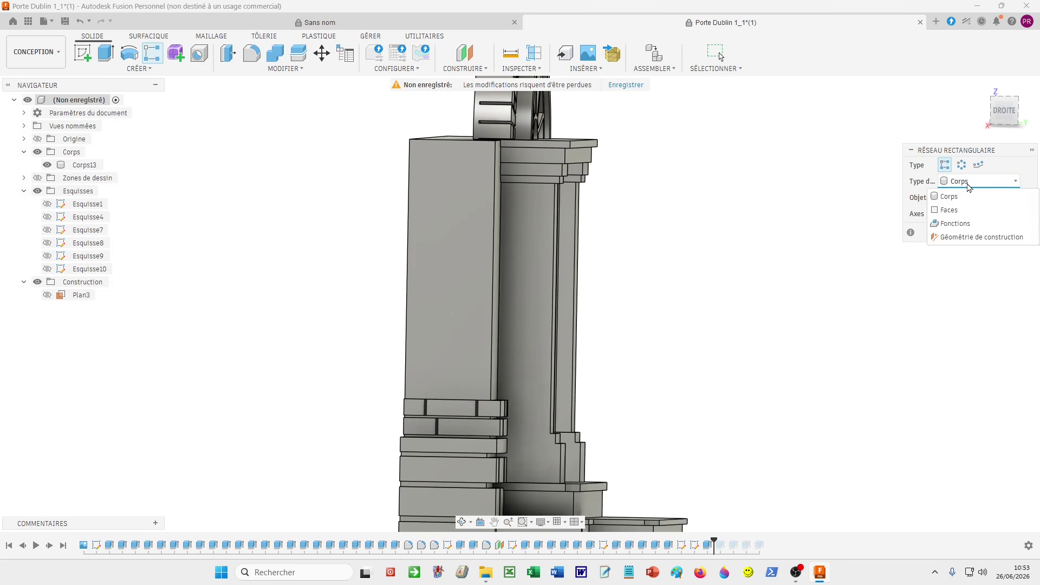
click(949, 227)
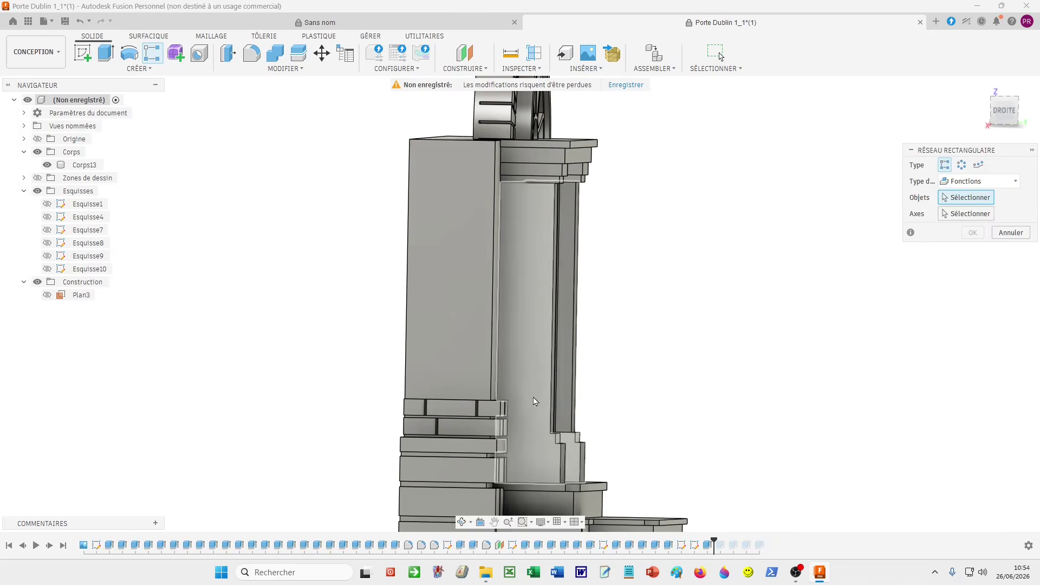
click(419, 410)
scroll(419, 411, up, 6)
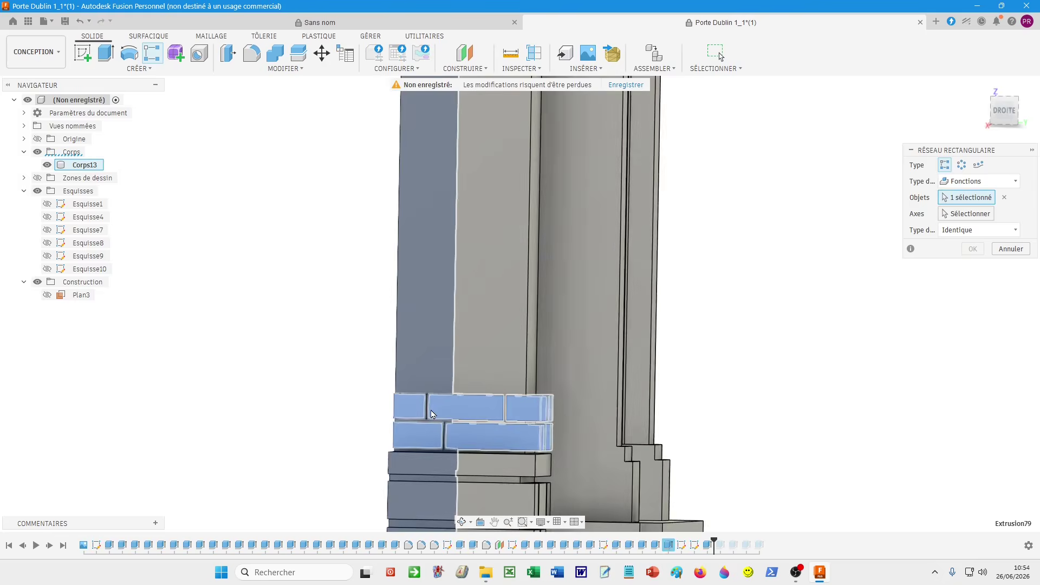
click(424, 425)
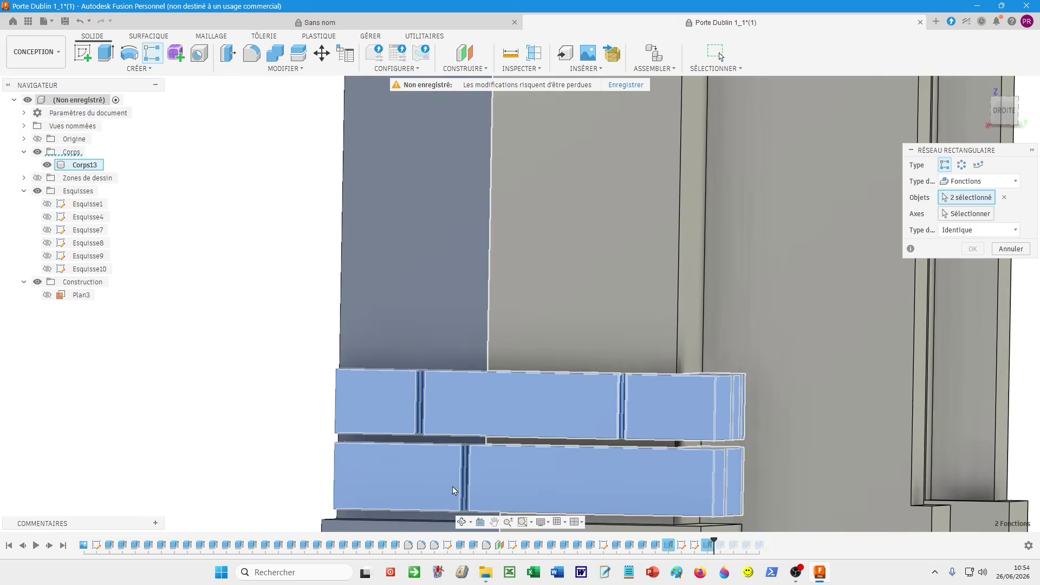
- Direct the pattern upward along the pillar's vertical edge and set its total extent to 48 mm
click(968, 214)
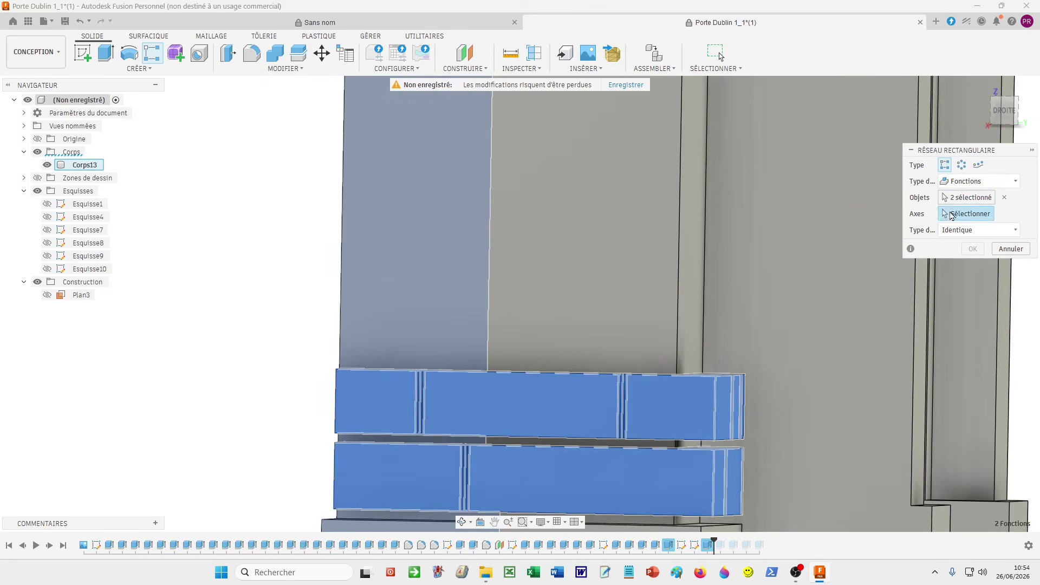
click(679, 279)
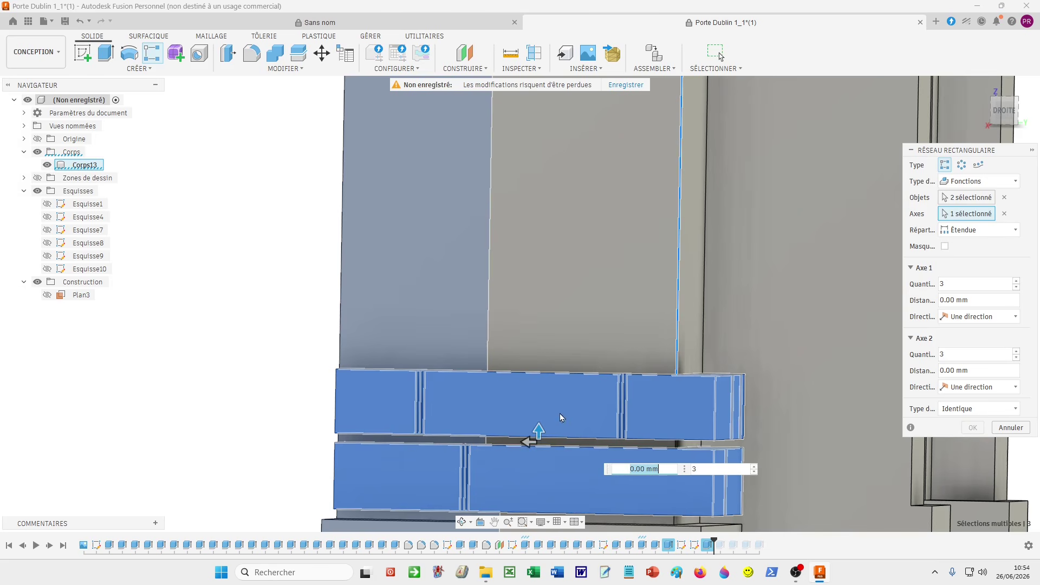
drag(539, 429, 539, 220)
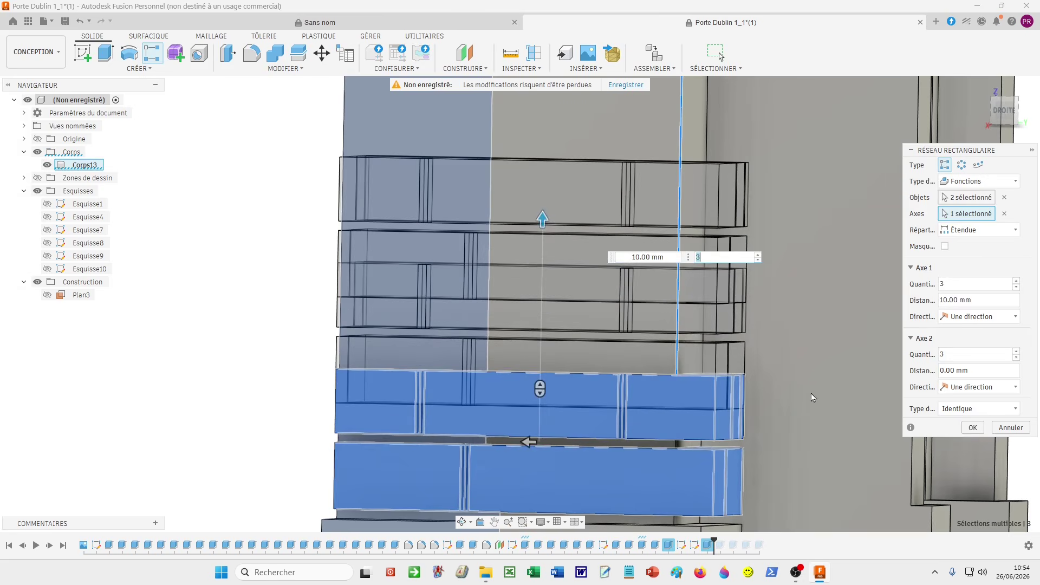
scroll(833, 398, down, 4)
middle_drag(810, 395, 593, 394)
scroll(593, 394, down, 3)
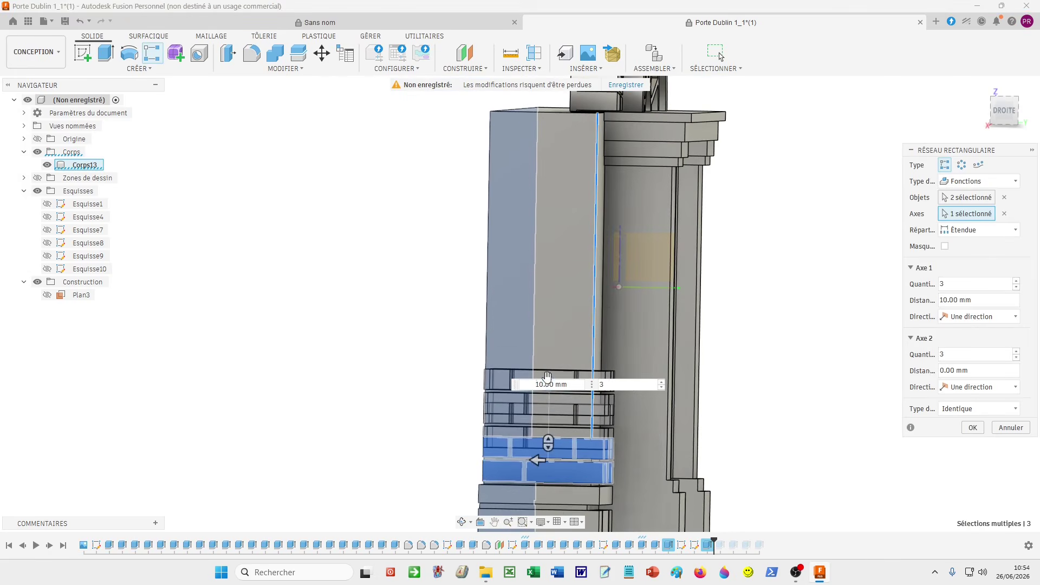
drag(549, 378, 498, 120)
key(Tab)
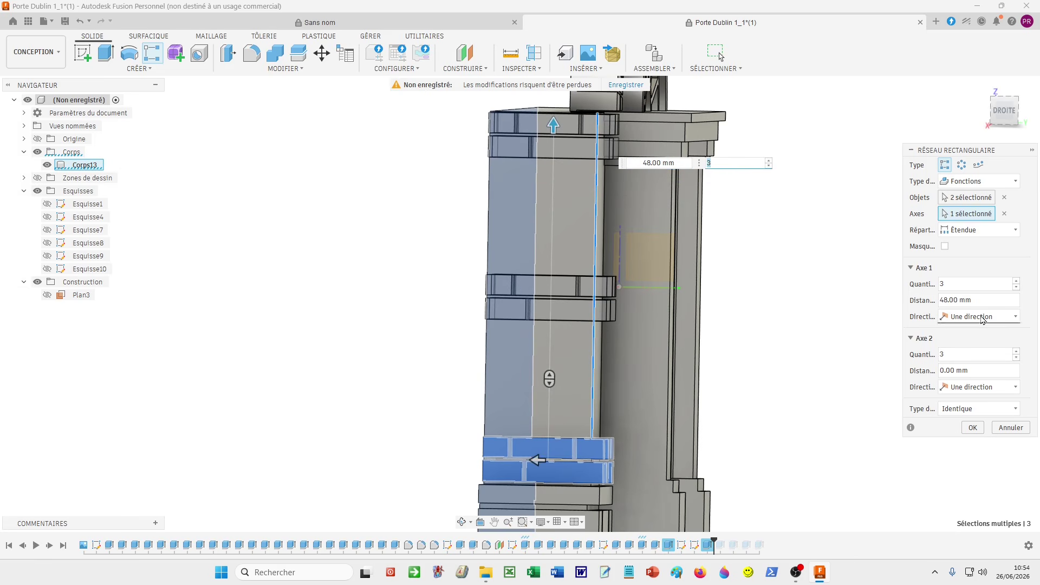
- Set the quantity of the pattern along the vertical axis to 8
click(1017, 281)
click(1017, 281)
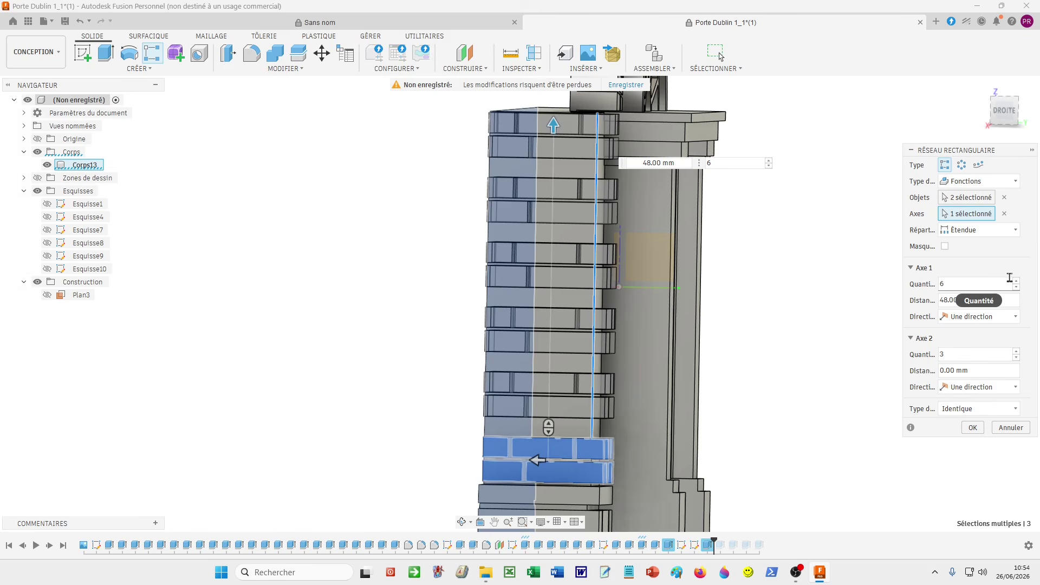
click(1017, 281)
click(1017, 281)
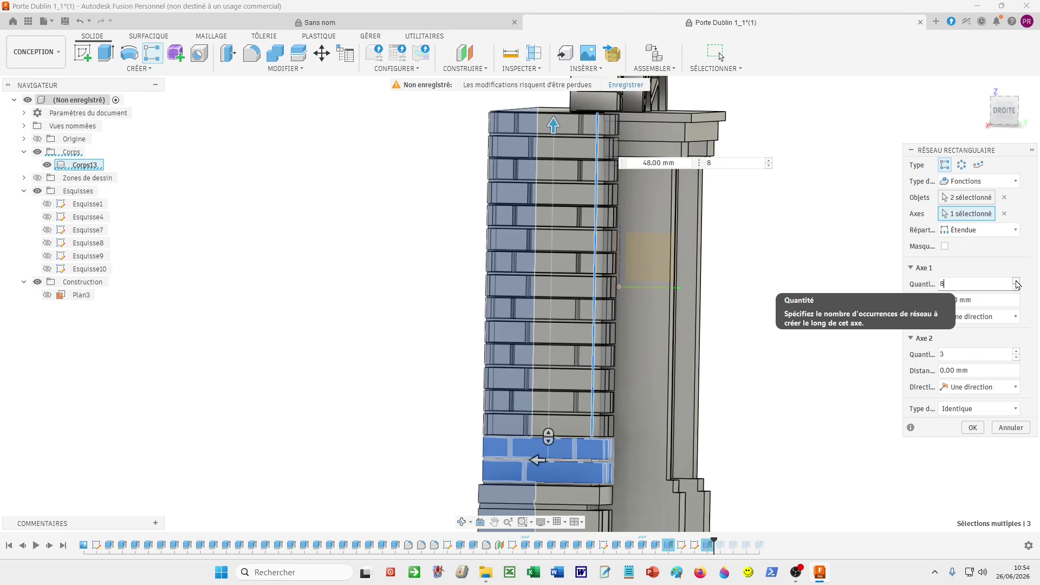
click(1017, 281)
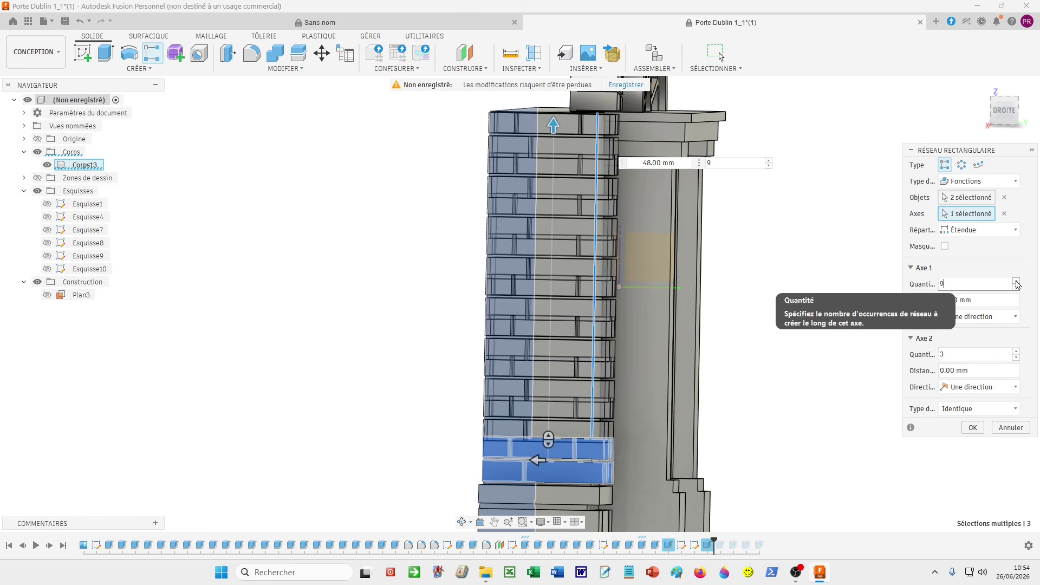
click(1017, 289)
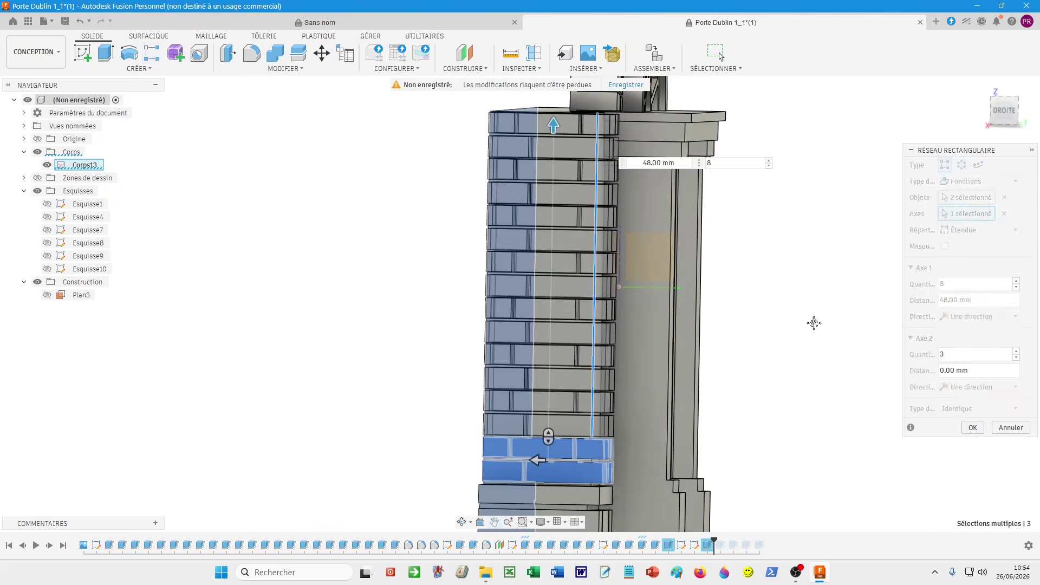
- Set the total extent of the brick pattern along the pillar's vertical axis to 48.25 mm and complete the rectangular pattern
click(1005, 111)
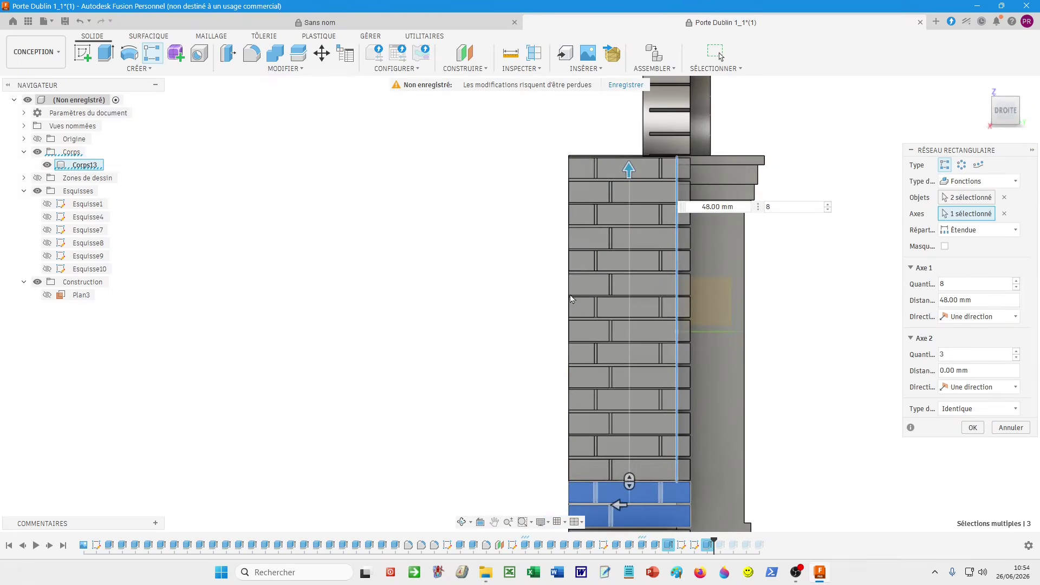
scroll(514, 249, up, 3)
scroll(418, 474, down, 3)
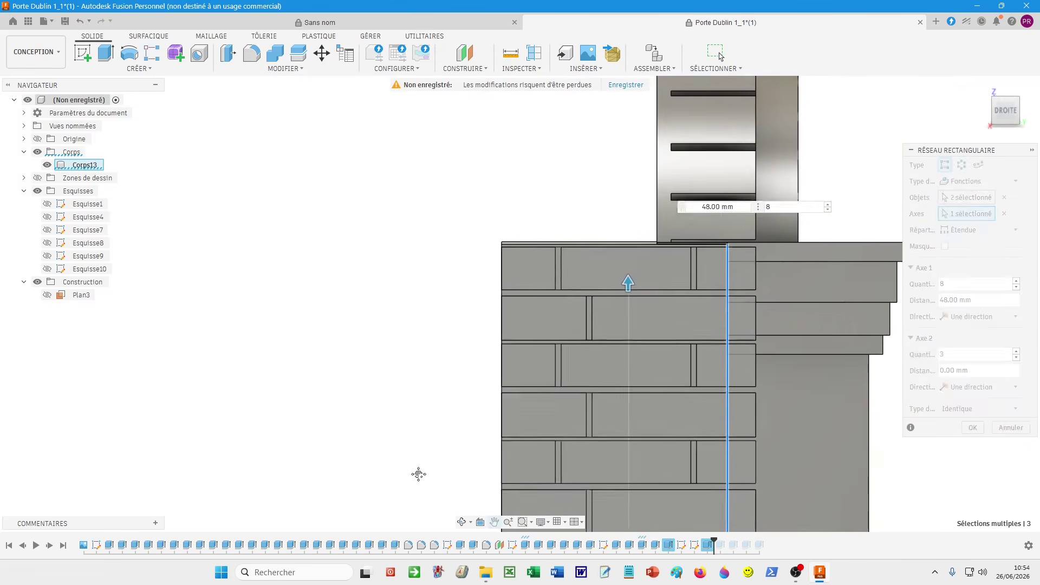
scroll(407, 423, up, 3)
scroll(407, 412, up, 2)
scroll(379, 466, down, 2)
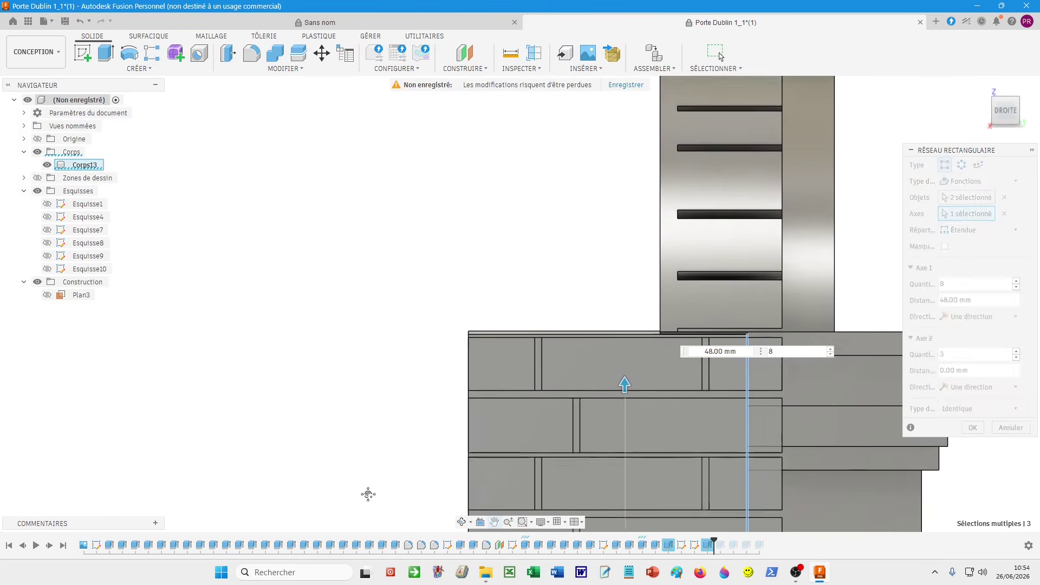
scroll(517, 415, up, 1)
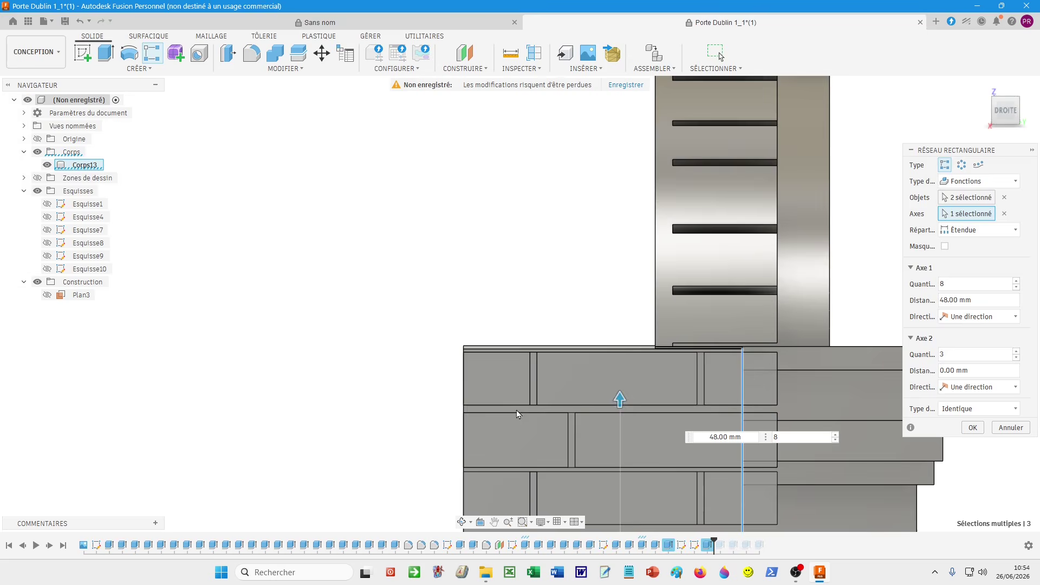
click(621, 399)
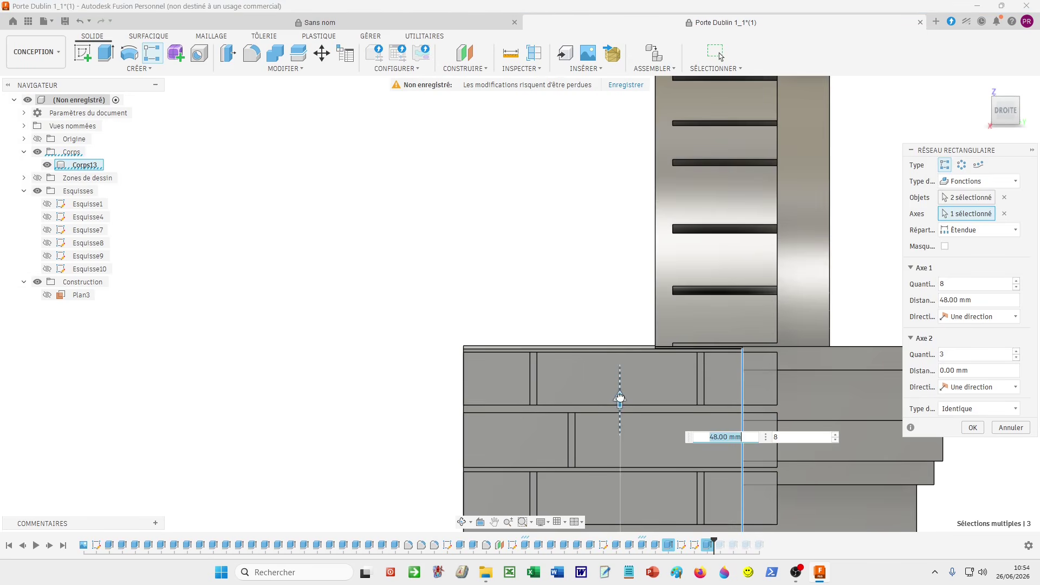
drag(621, 399, 621, 400)
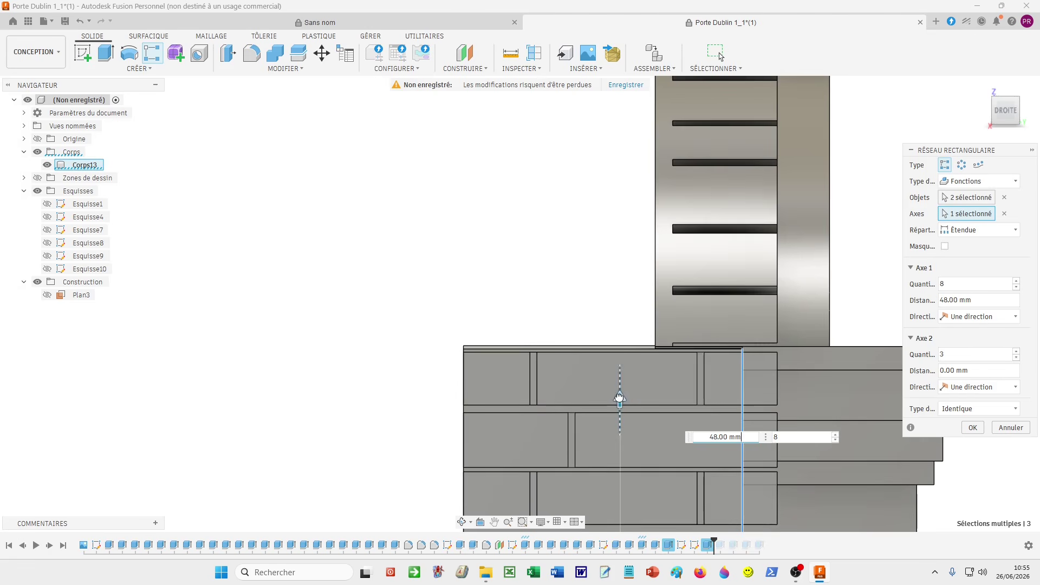
click(725, 437)
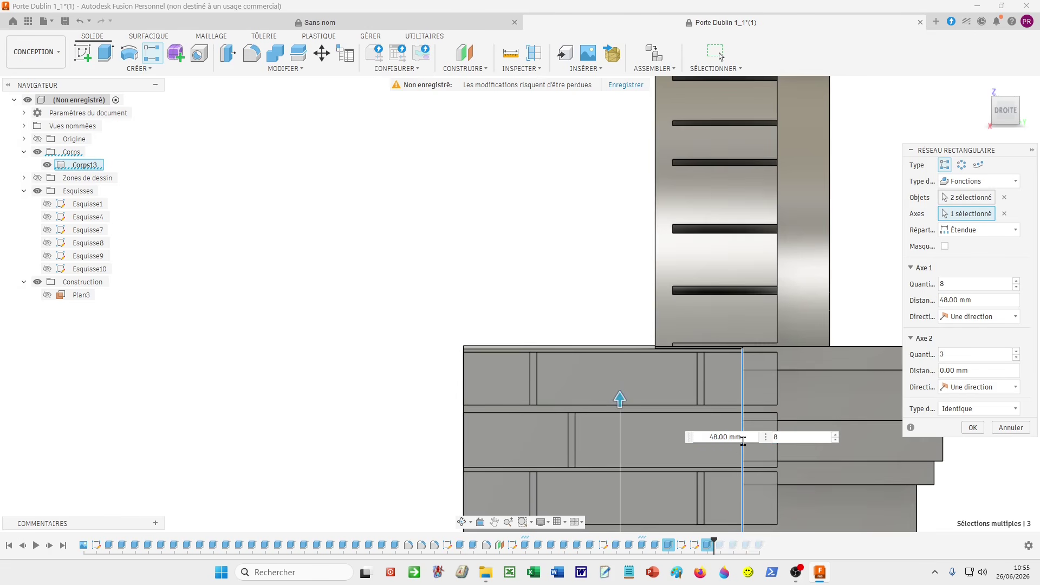
text(25)
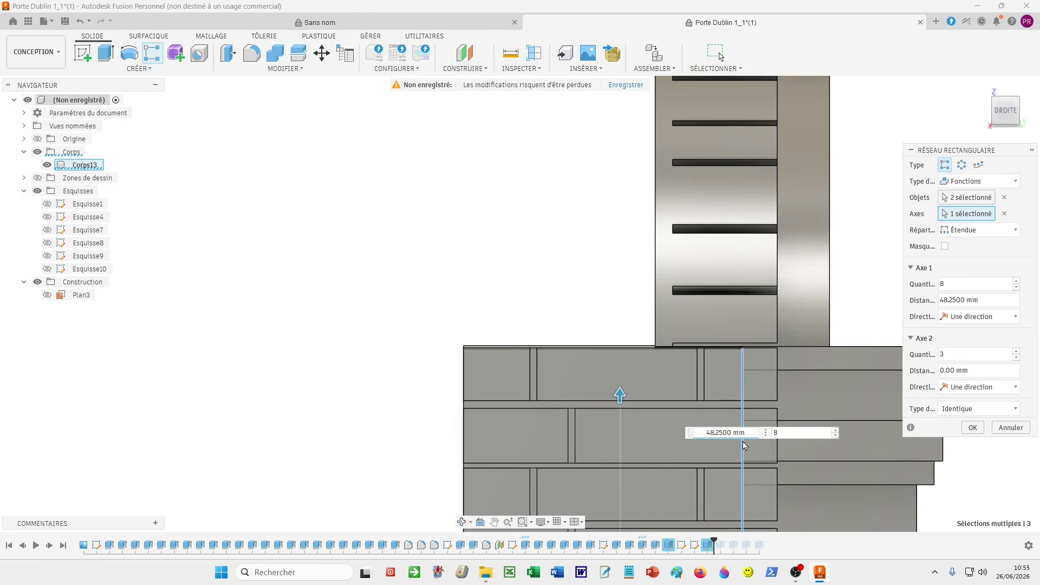
key(Delete)
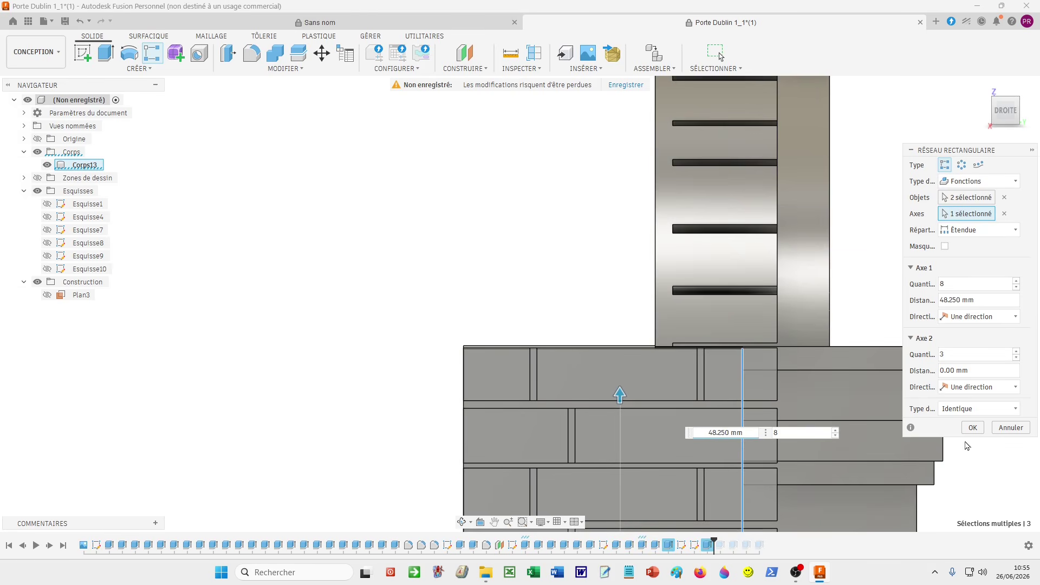
click(972, 428)
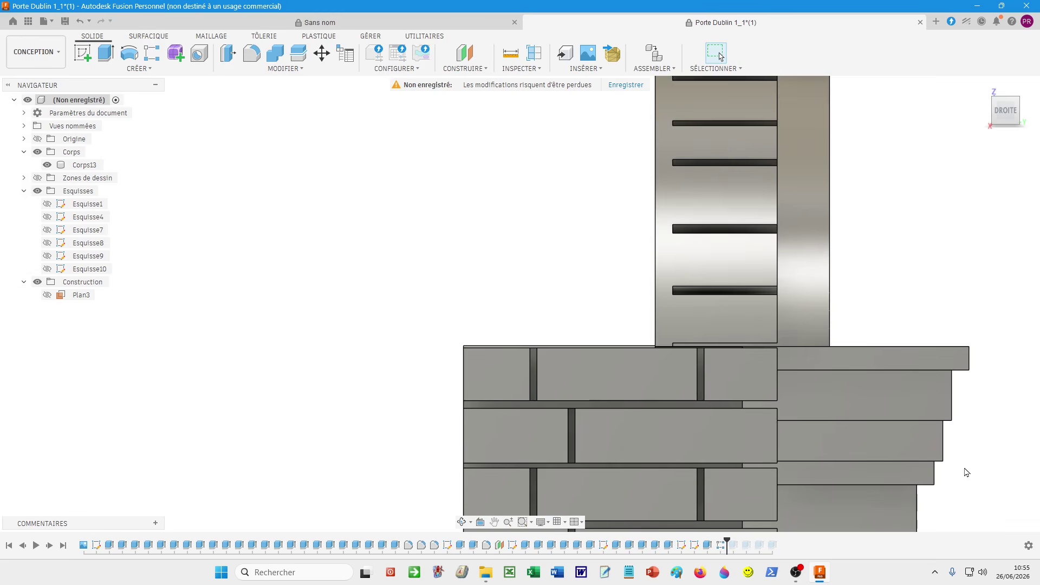
- Measure the distance from the plain pillar's outer vertical edge to the recessed core's outer corner in a mortar joint of the brick pillar
shift+middle_drag(968, 473, 894, 453)
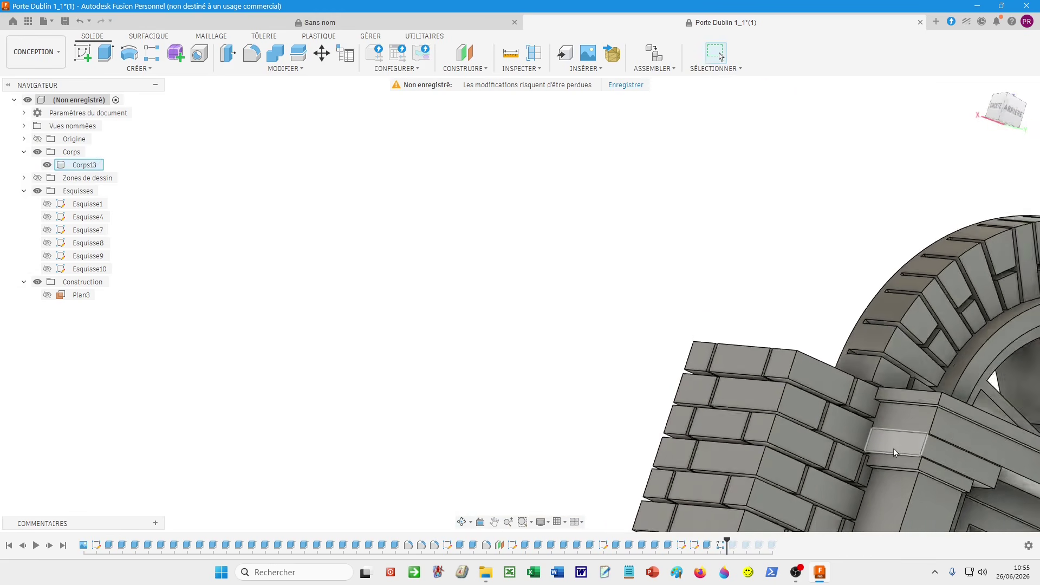
key(F6)
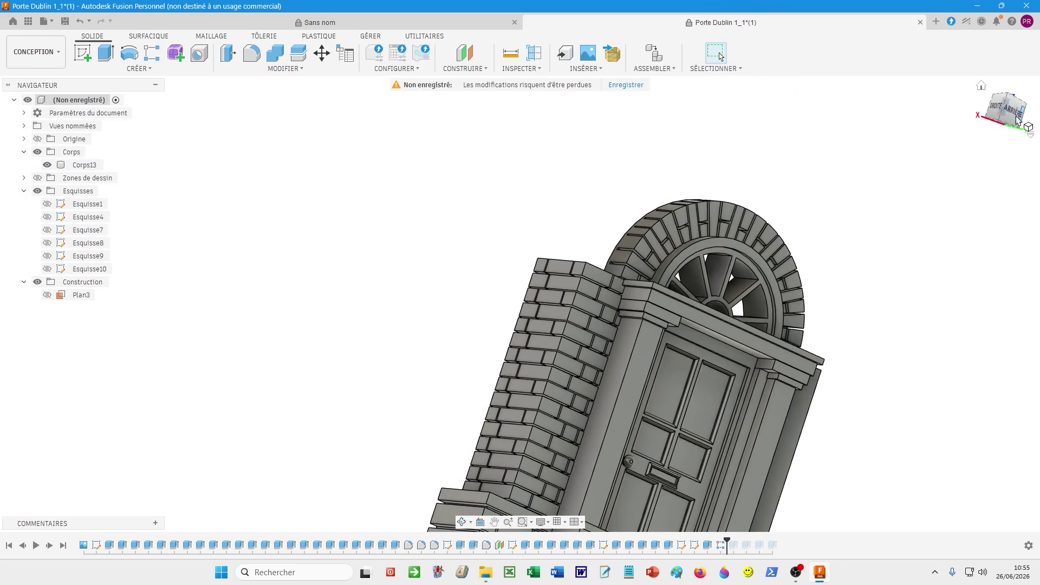
click(1018, 120)
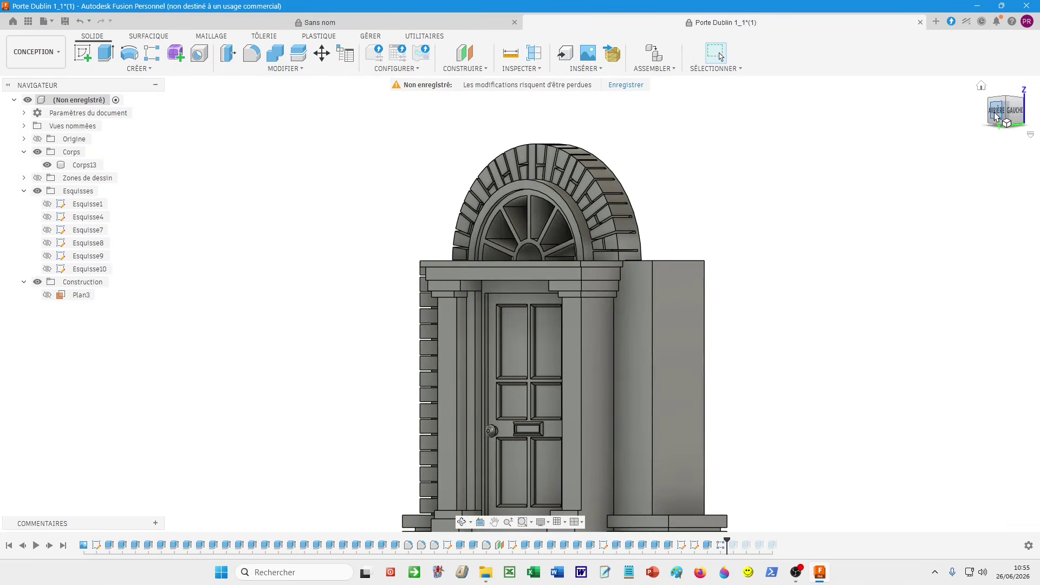
click(996, 115)
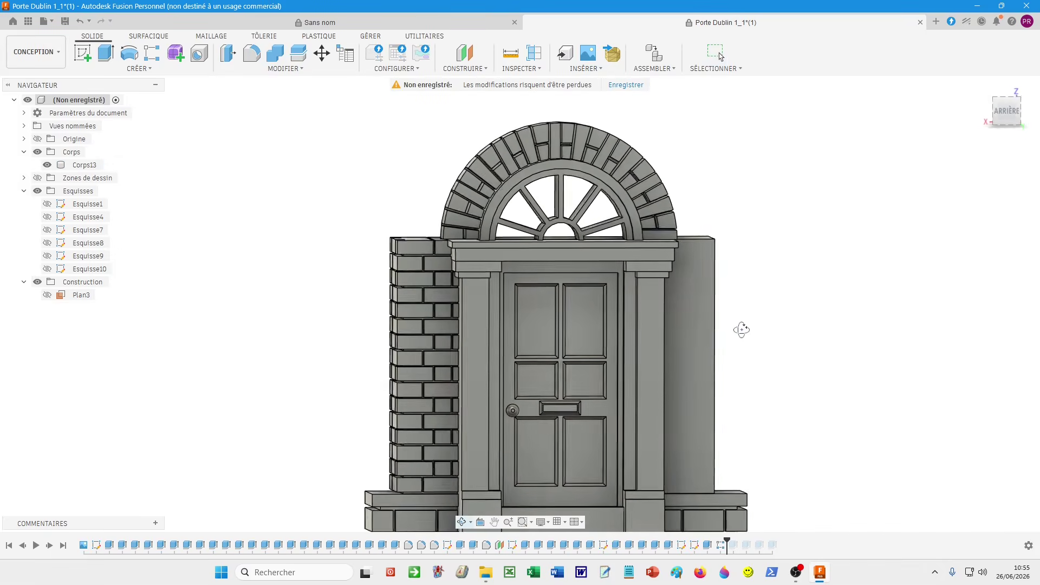
mouse_move(741, 330)
shift+middle_down()
mouse_move(762, 330)
mouse_move(731, 330)
shift+middle_up()
key(F6)
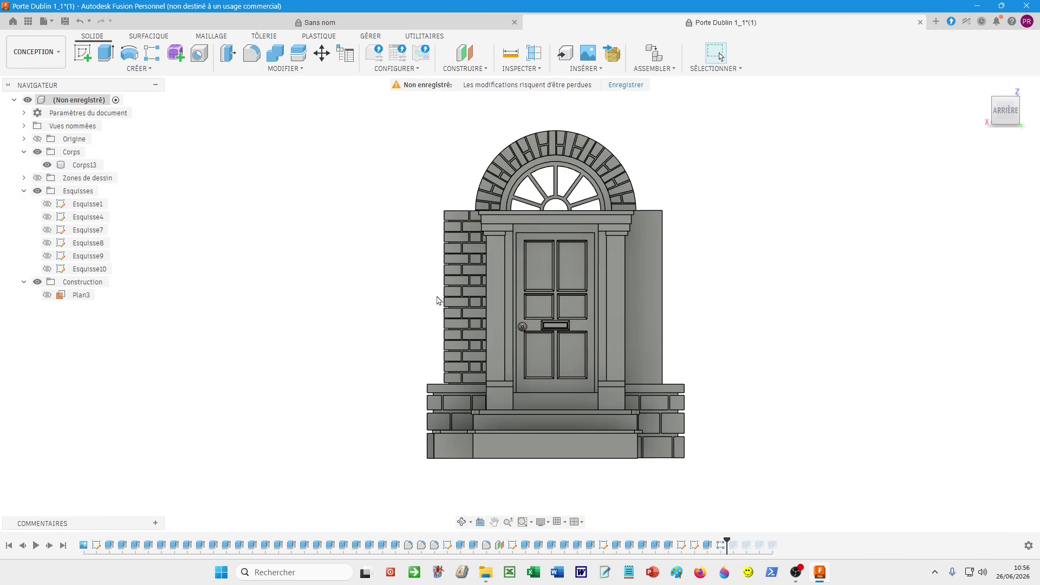
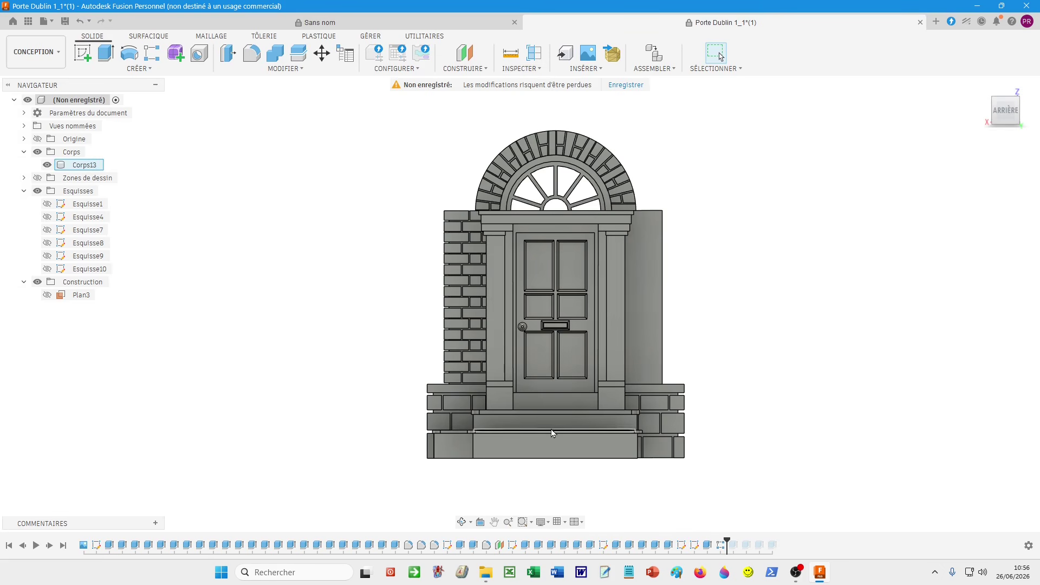
scroll(664, 198, up, 2)
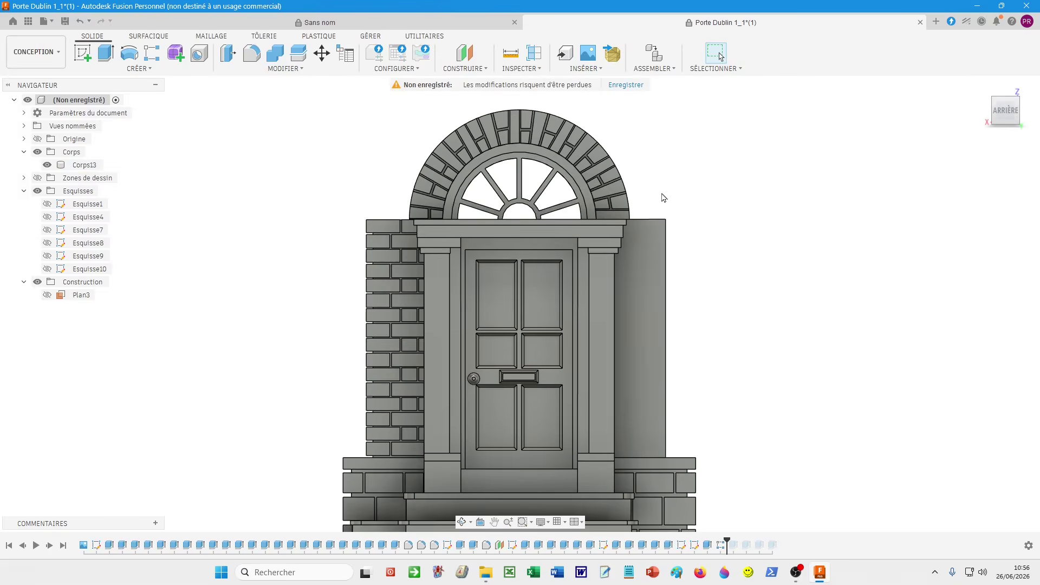
middle_drag(676, 195, 709, 183)
key(i)
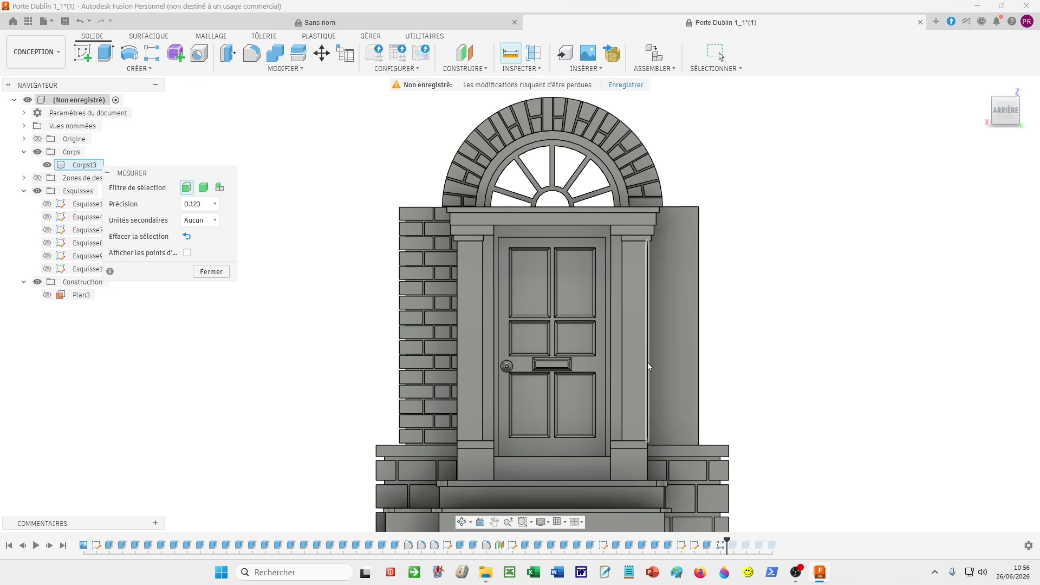
click(699, 339)
scroll(554, 355, up, 2)
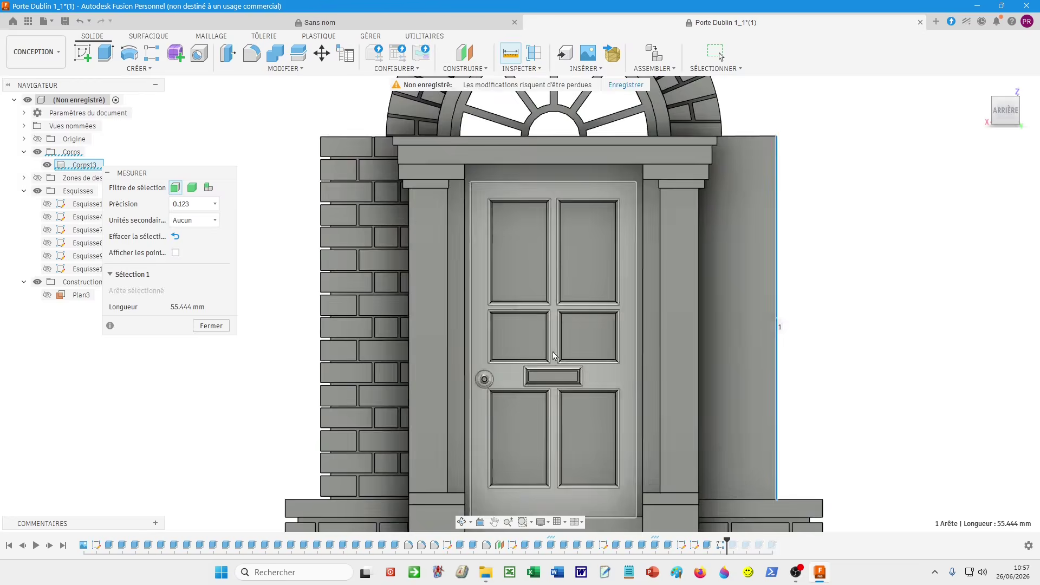
scroll(553, 356, up, 3)
scroll(276, 358, up, 4)
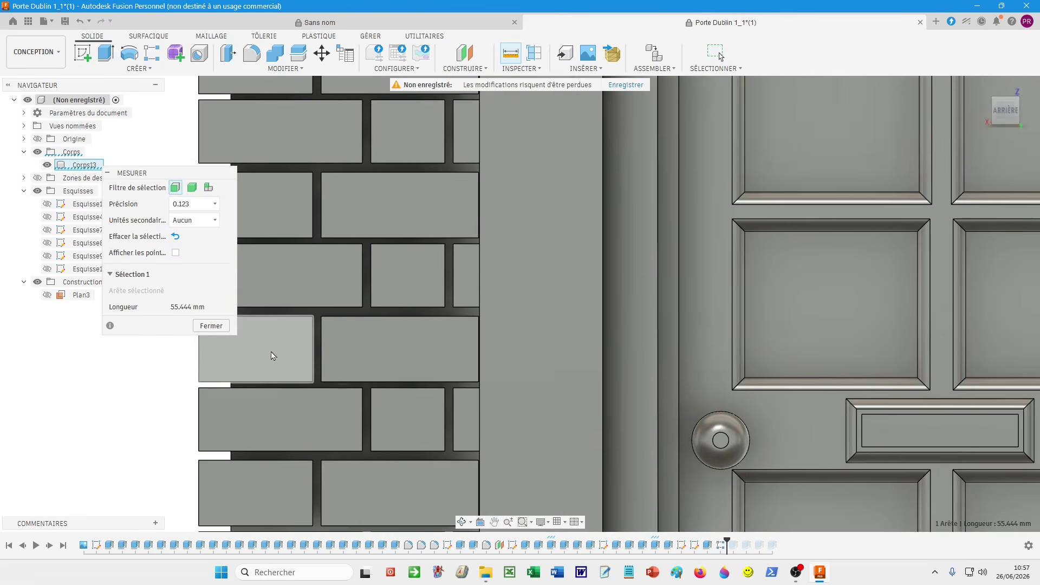
middle_drag(229, 316, 327, 327)
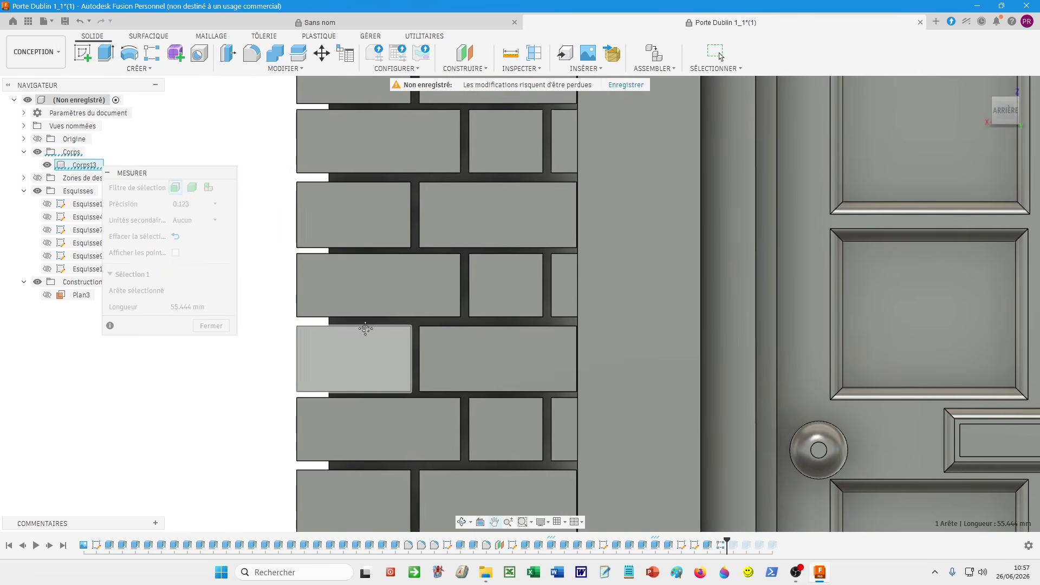
click(328, 326)
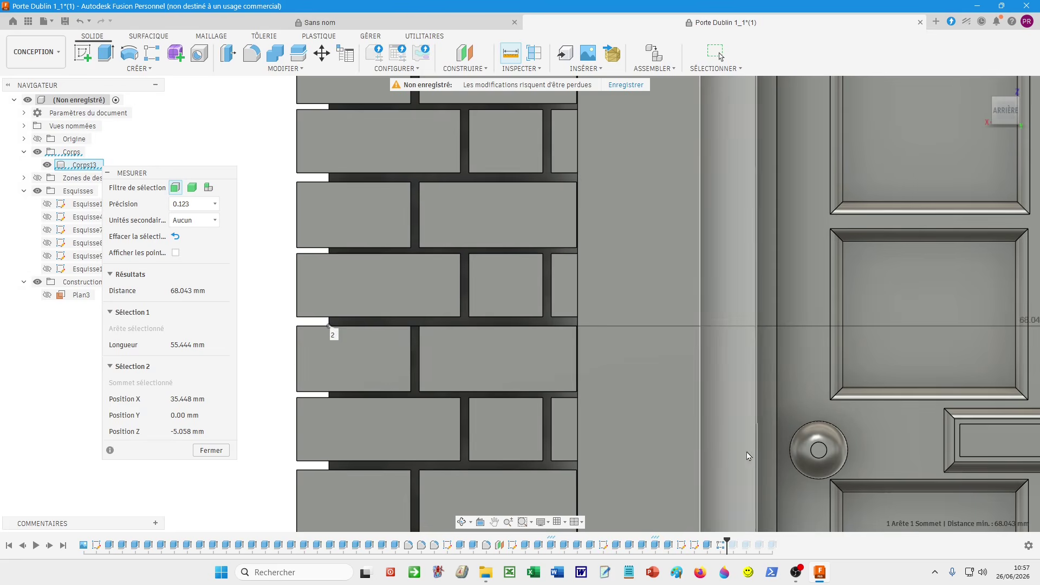
click(211, 450)
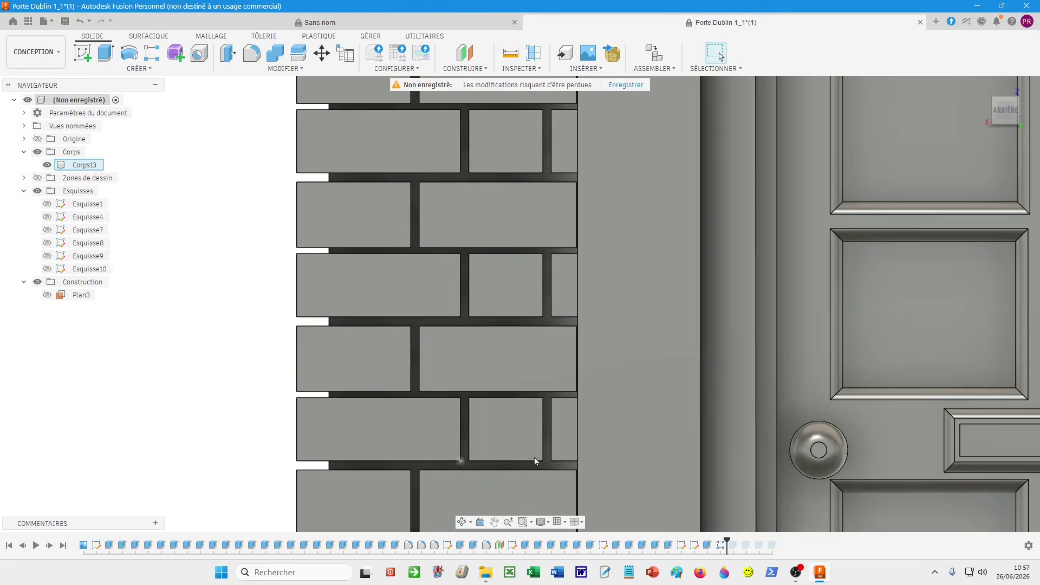
- Create a construction plane offset -34 mm from the plain pillar's outer side face, toward the middle of the door
scroll(885, 384, down, 4)
scroll(883, 387, down, 4)
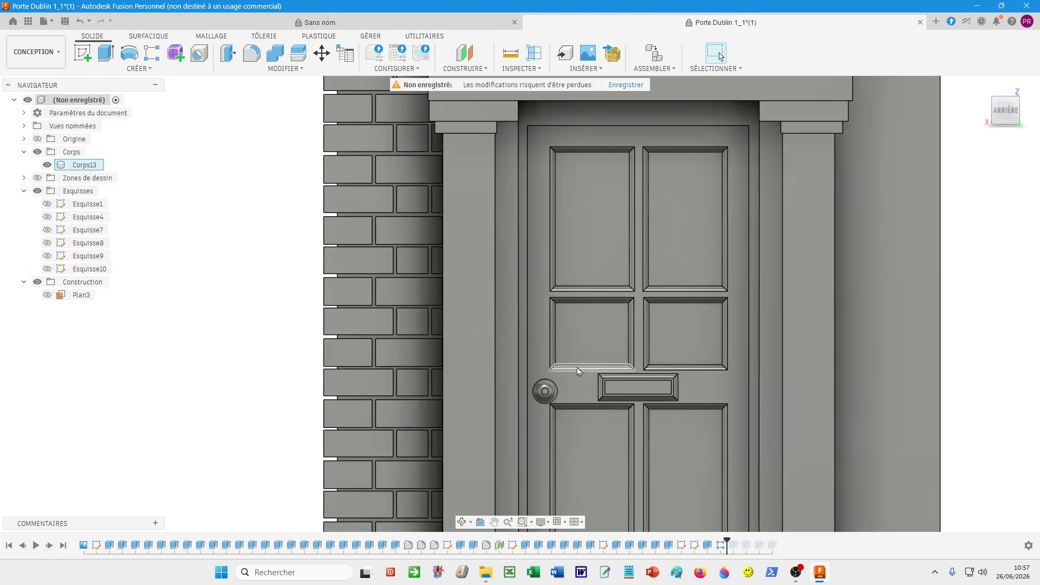
scroll(586, 282, down, 2)
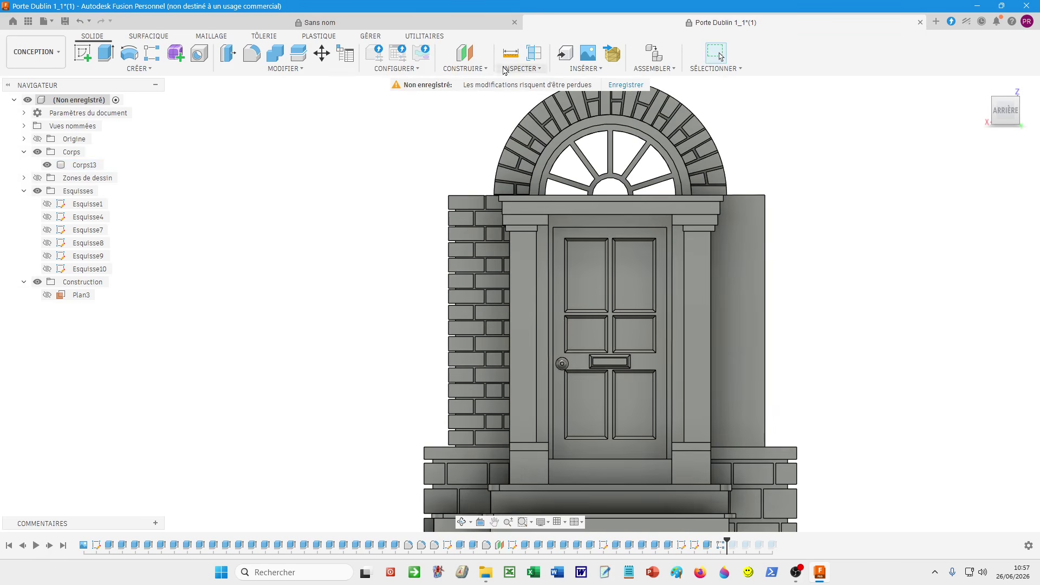
click(477, 69)
click(482, 93)
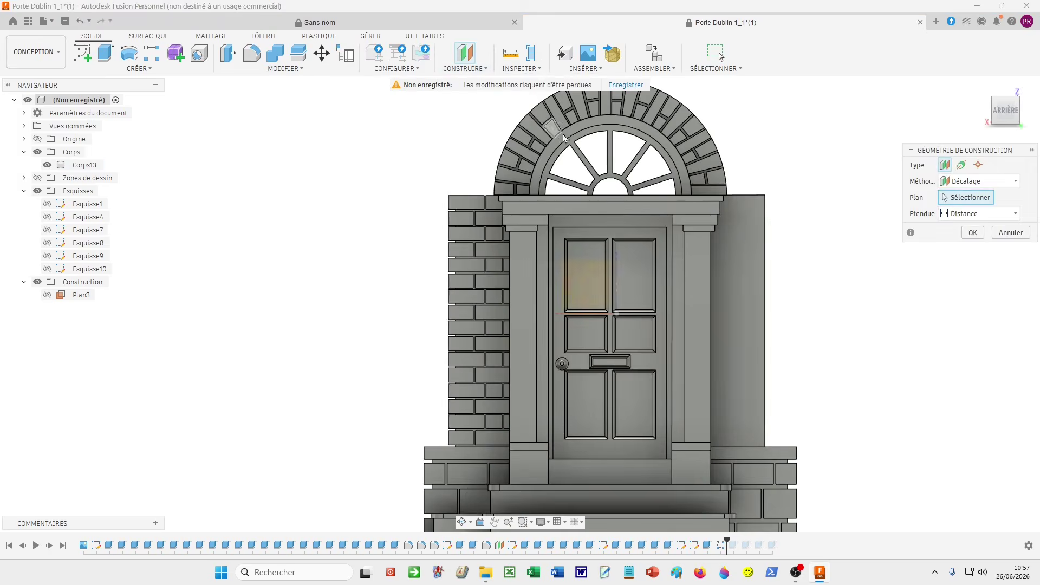
shift+middle_drag(802, 250, 777, 257)
click(778, 263)
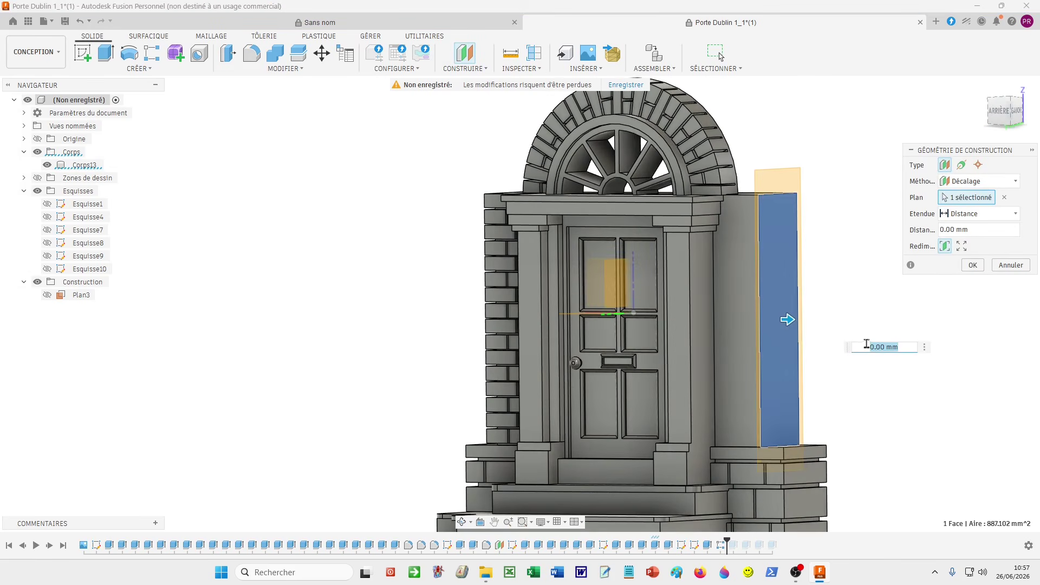
click(867, 347)
text(-34)
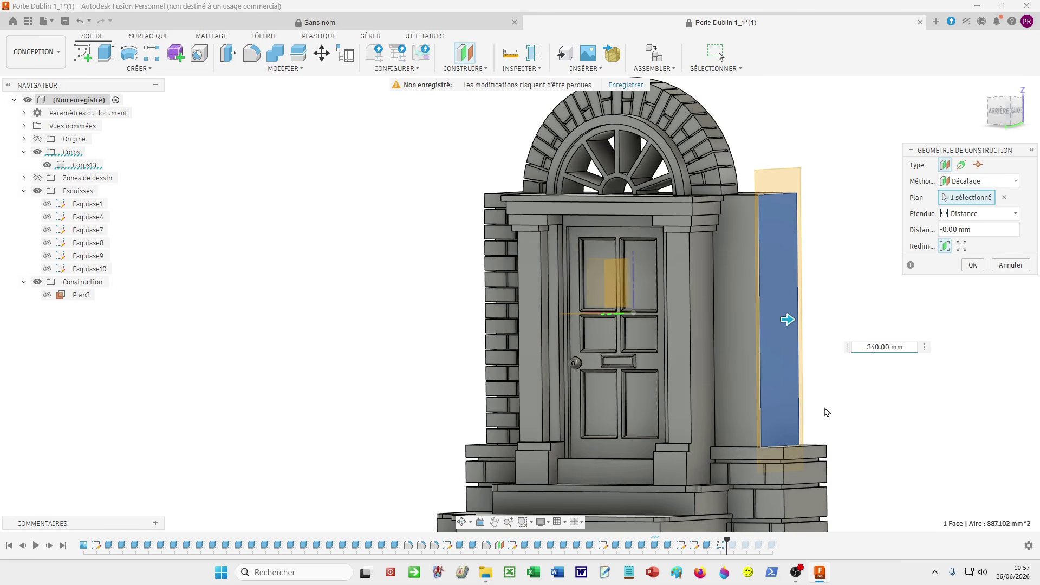
key(Return)
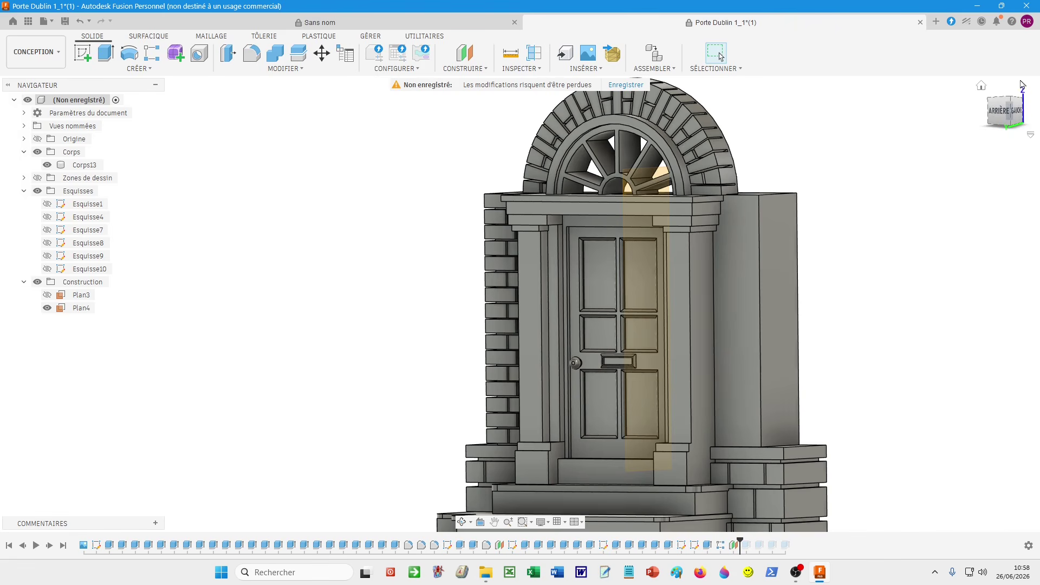
- Set up a feature mirror using the pillar's patterned brick courses and the feature forming its lowest courses as objects
click(1004, 102)
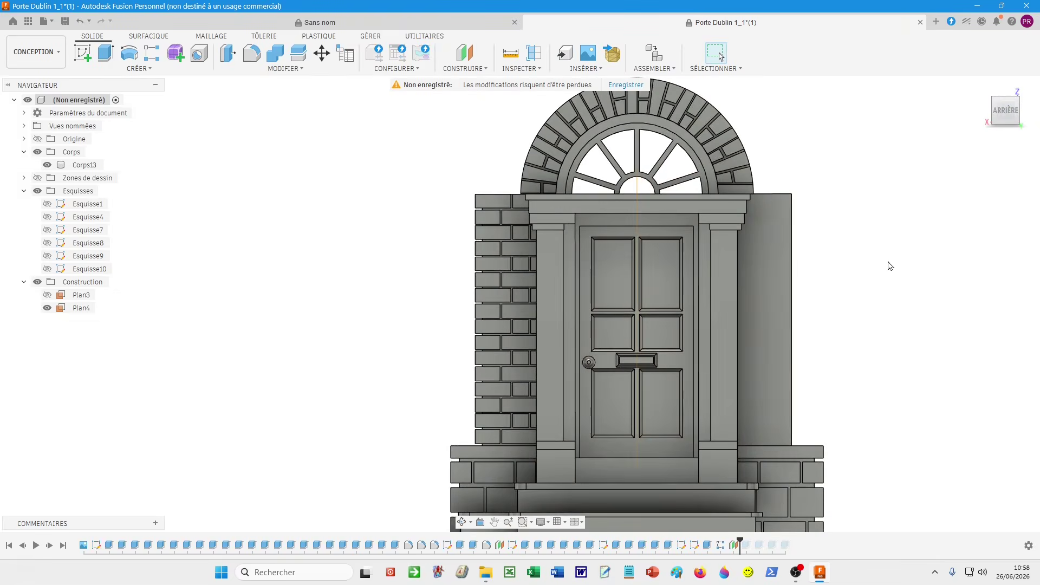
scroll(775, 250, up, 1)
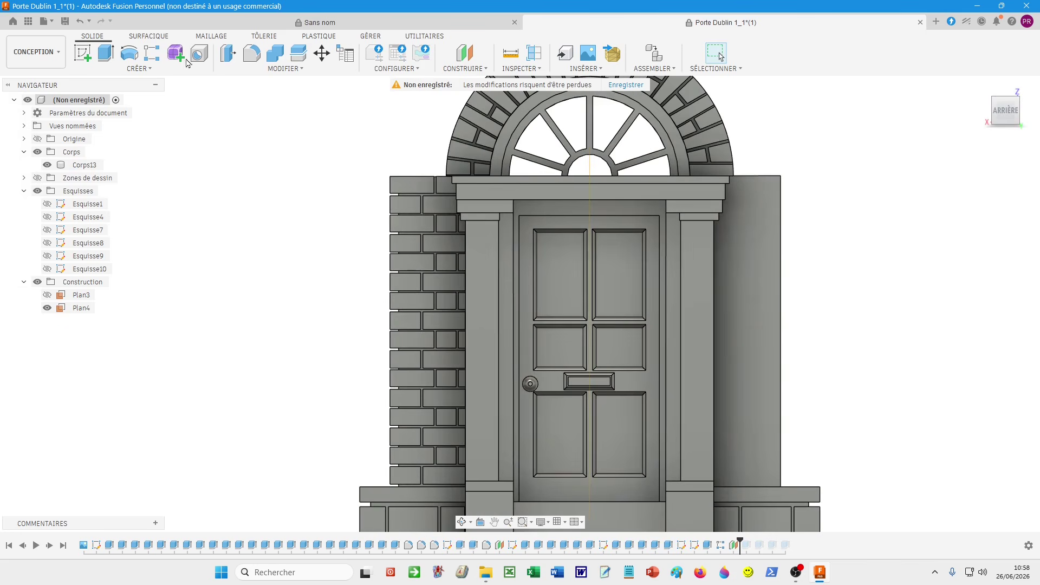
click(147, 69)
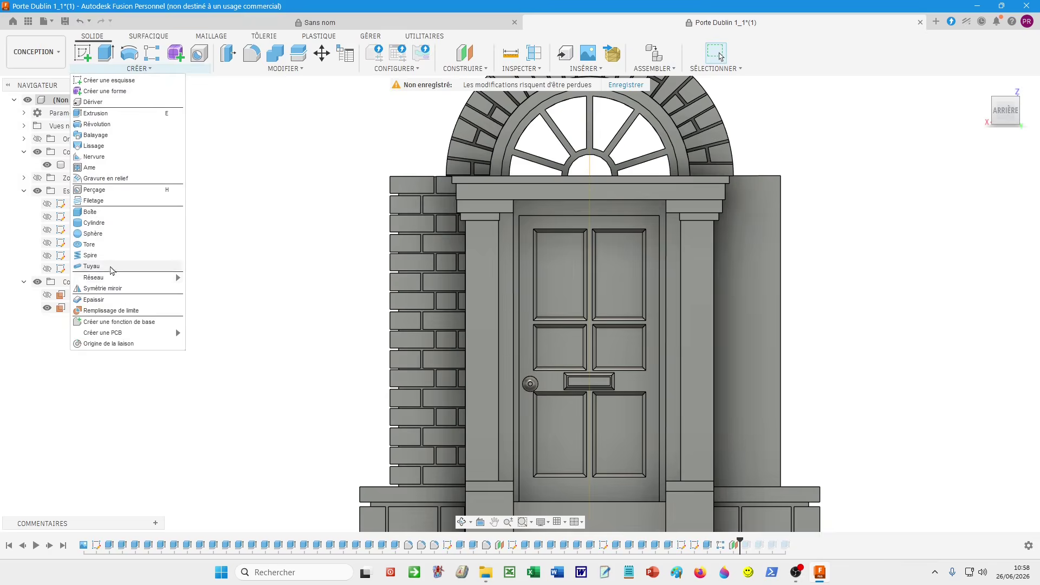
click(124, 292)
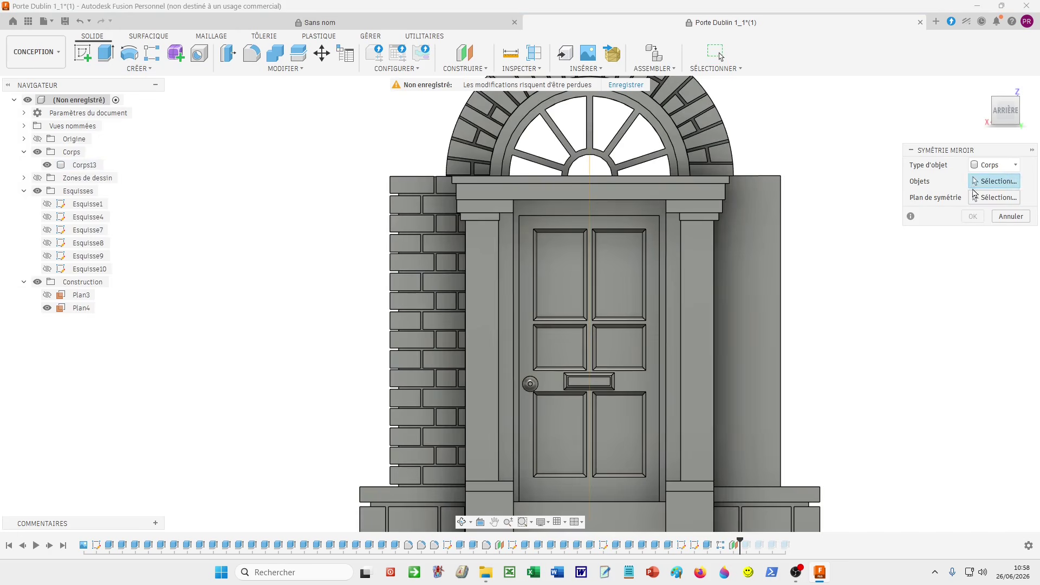
click(1015, 165)
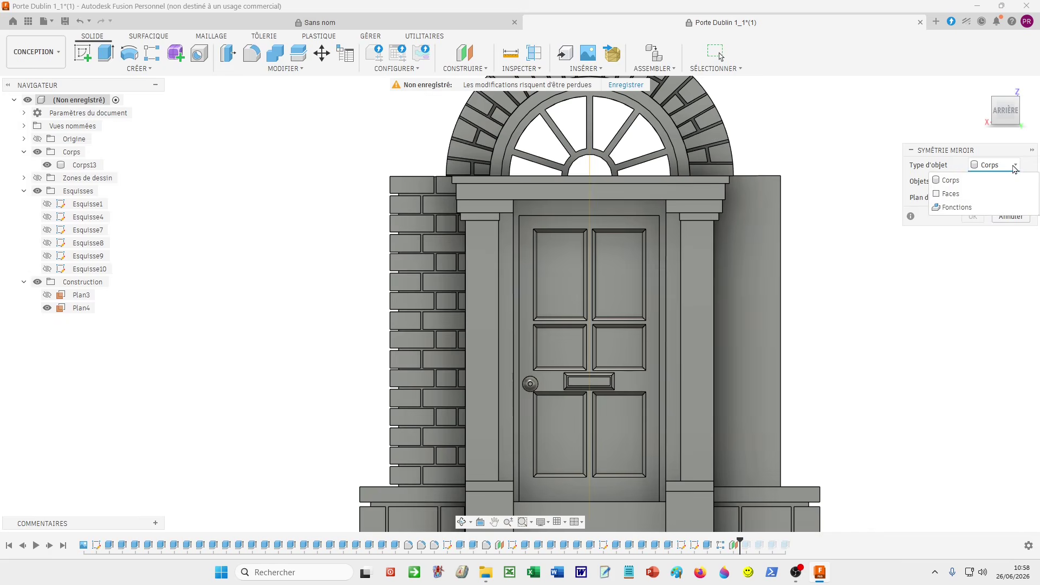
click(971, 195)
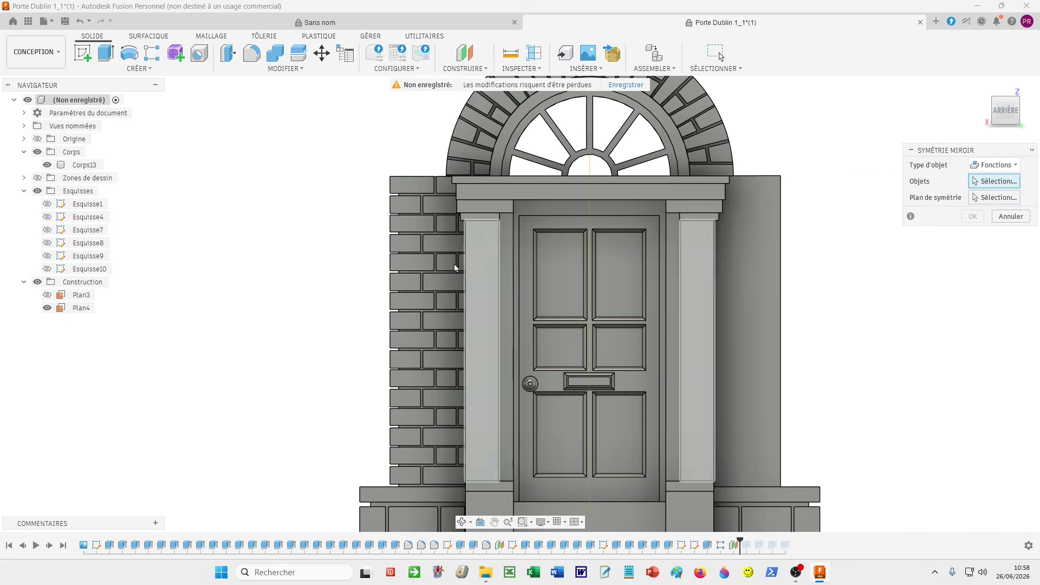
click(437, 266)
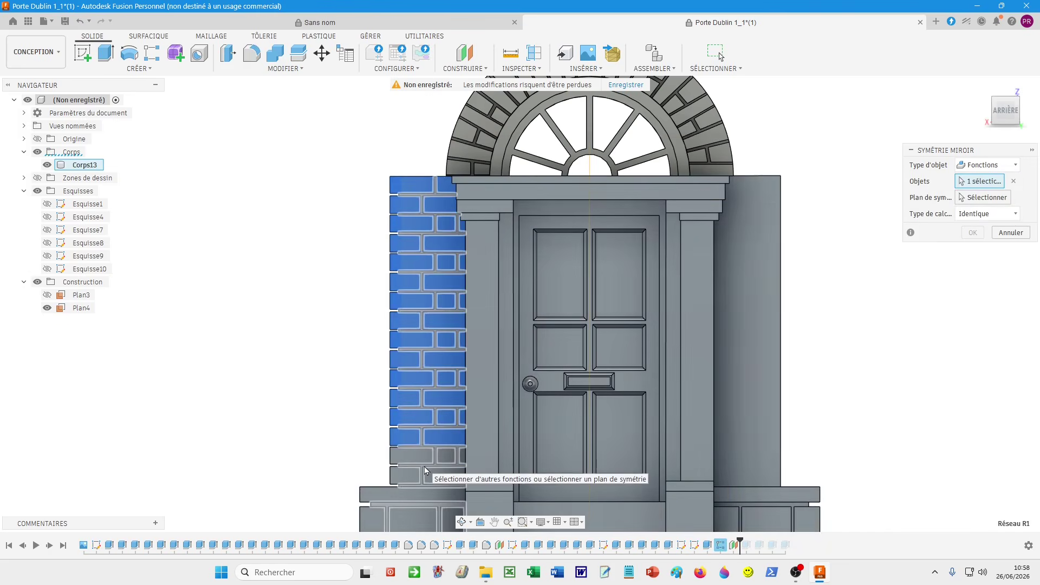
middle_drag(386, 427, 394, 324)
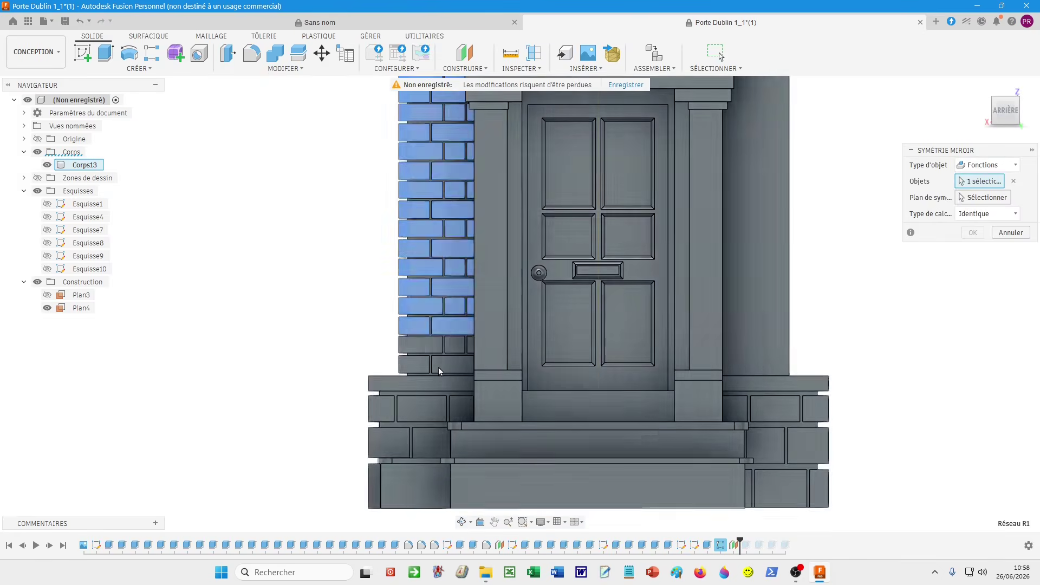
click(441, 366)
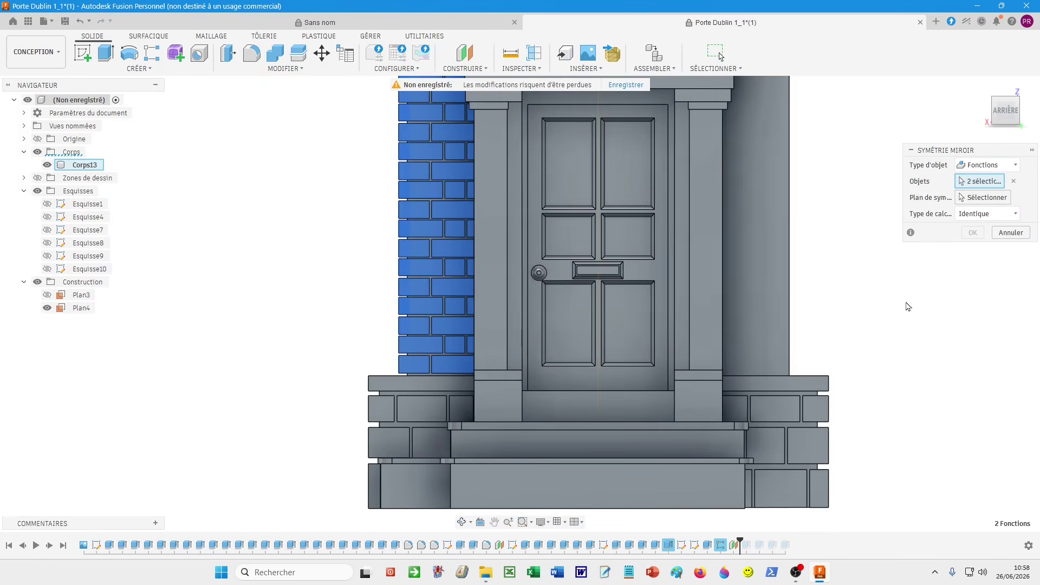
- Mirror the selected brick features onto the plain pillar about the construction plane through the middle of the door
click(982, 198)
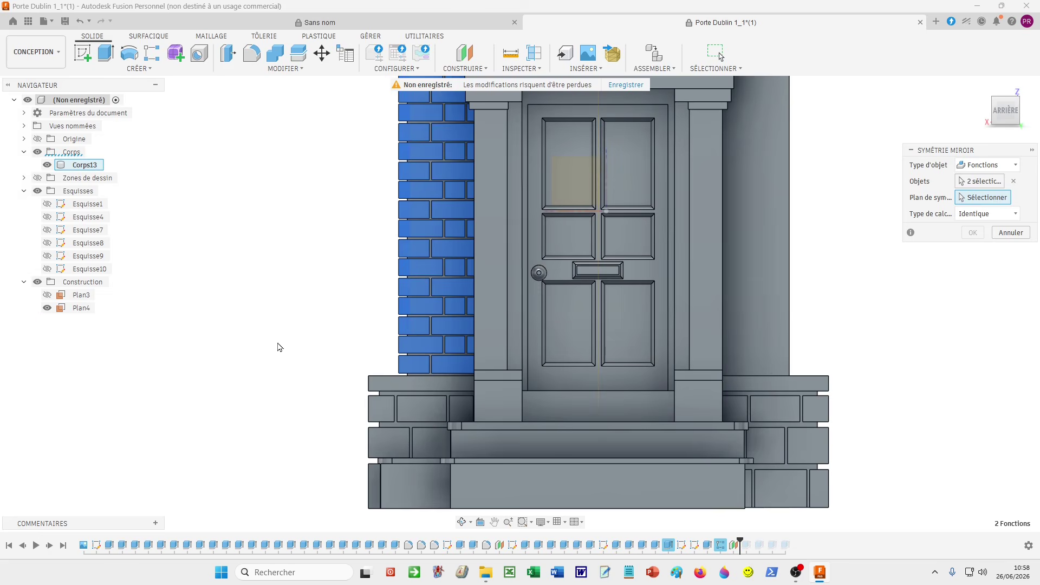
shift+middle_drag(279, 348, 464, 253)
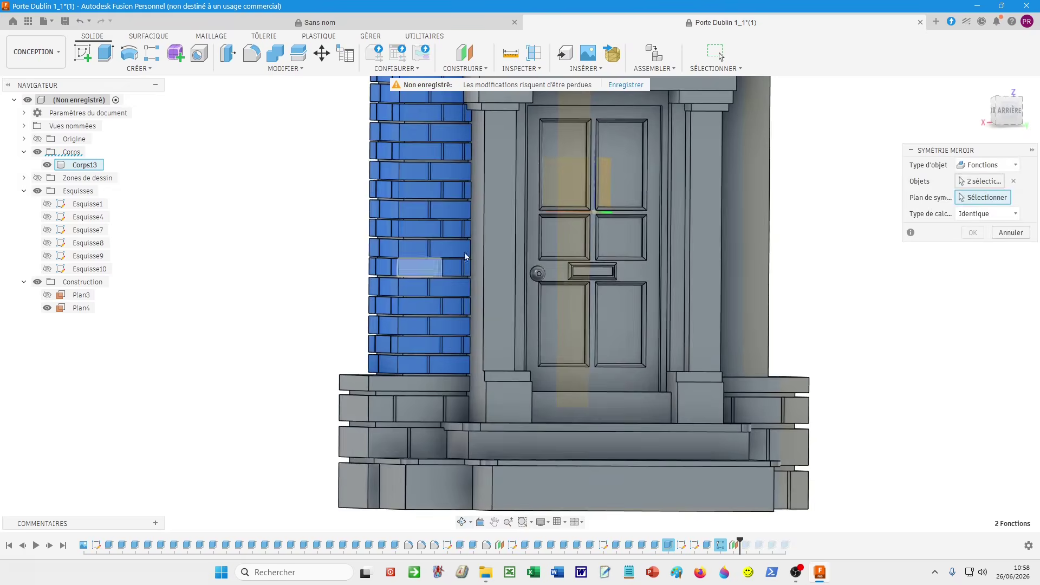
click(591, 188)
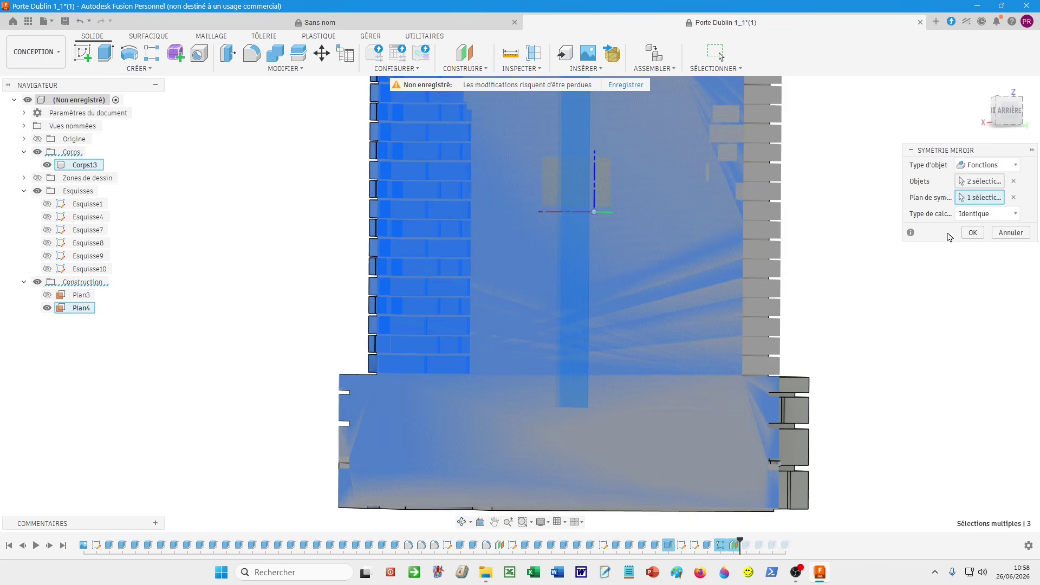
click(972, 233)
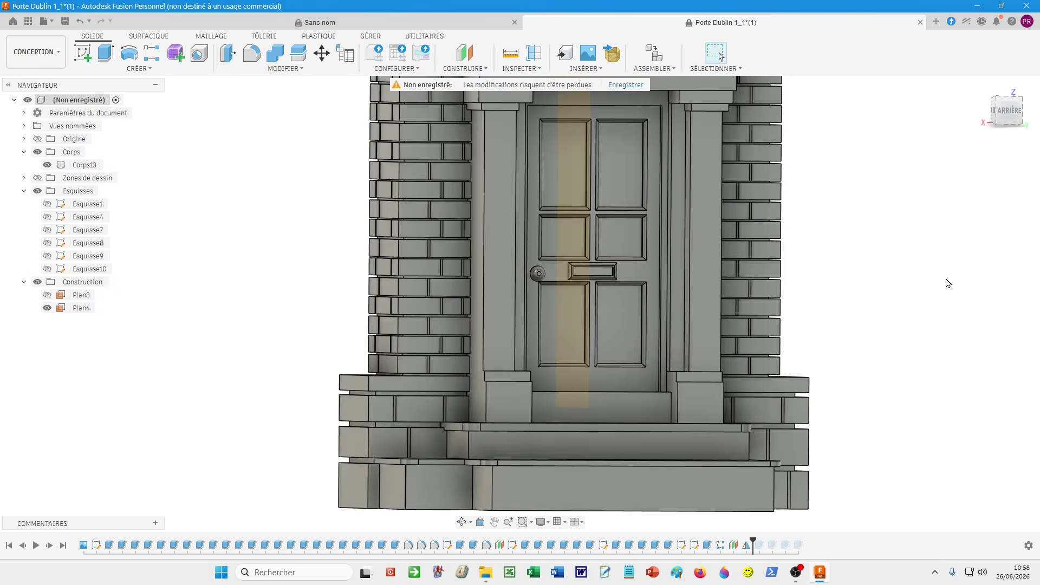
scroll(933, 284, down, 5)
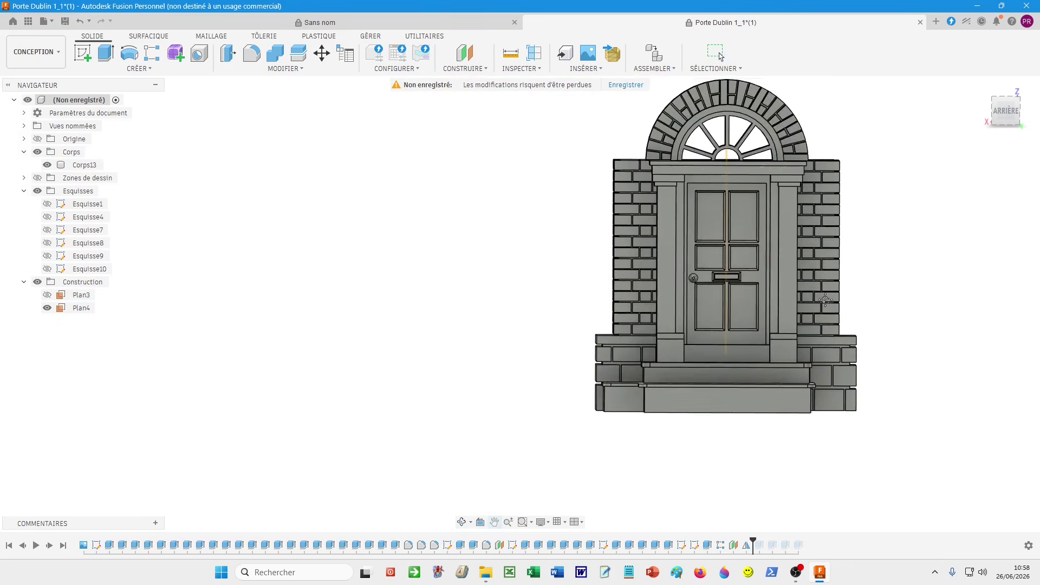
middle_drag(932, 282, 650, 356)
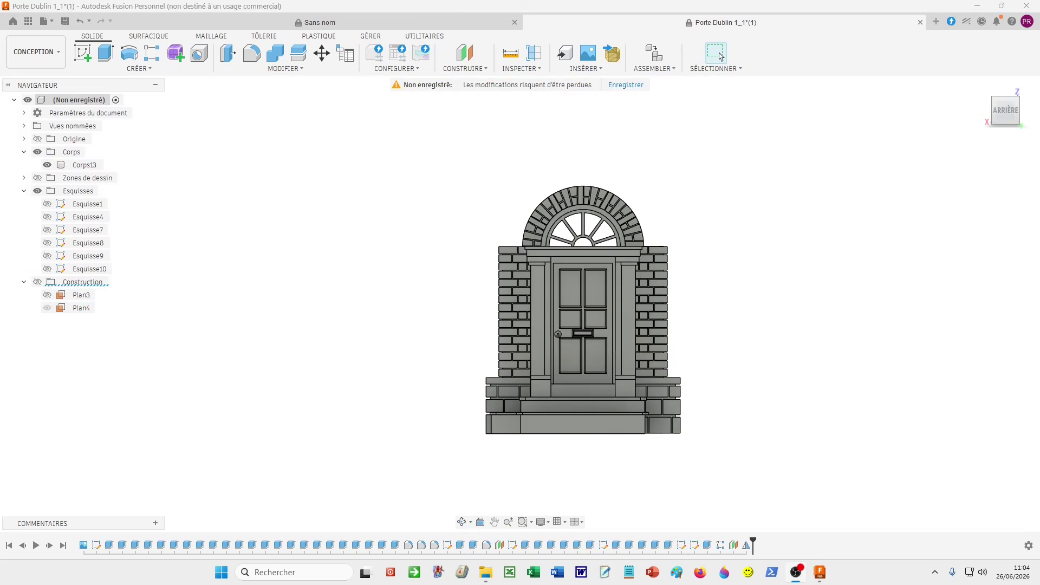
- Create a construction plane at 0 mm offset on the narrow strip face under the base and make the construction geometry visible
click(824, 347)
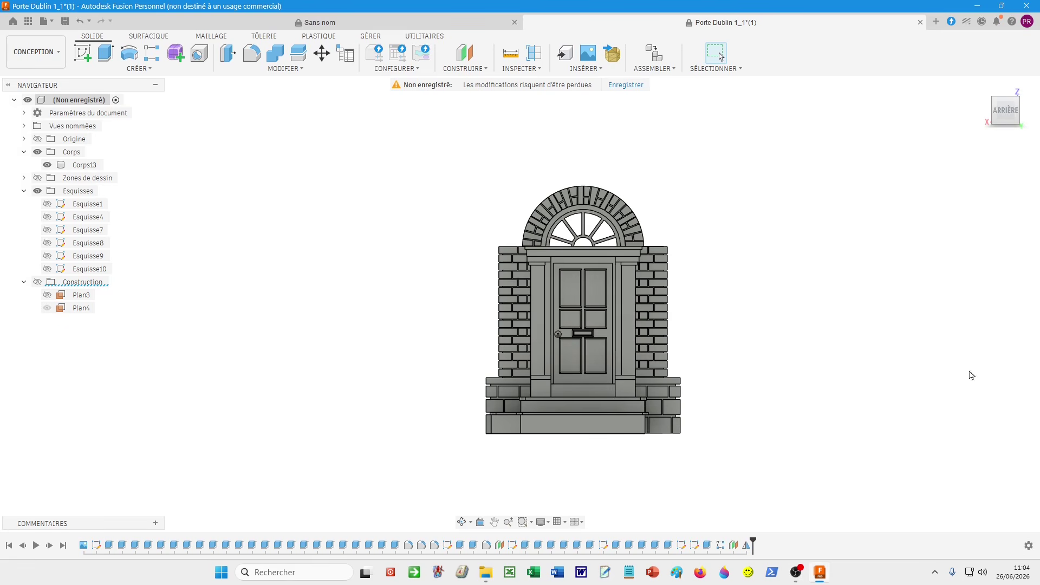
shift+middle_drag(868, 372, 869, 341)
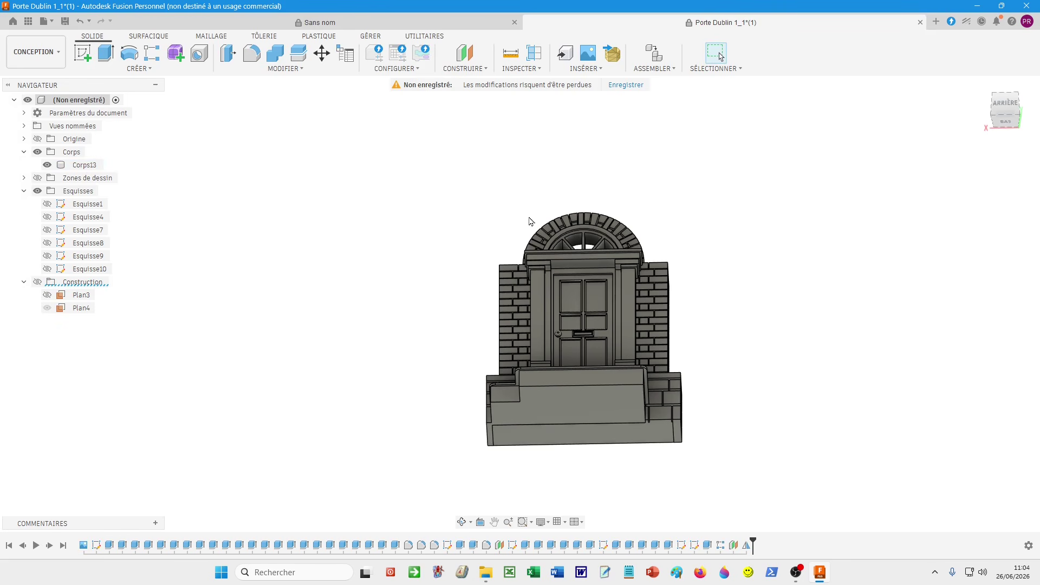
click(485, 69)
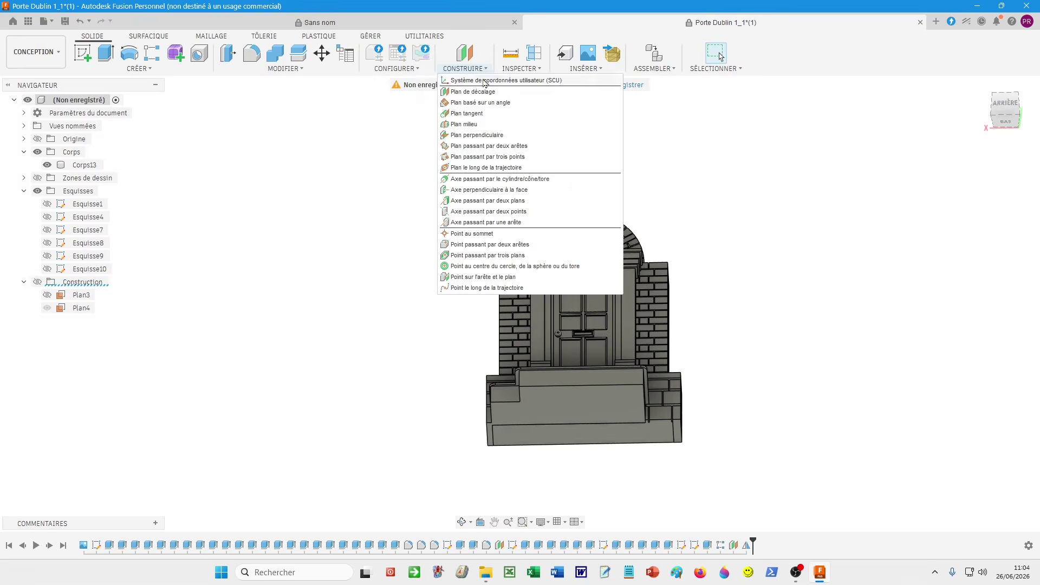
click(488, 82)
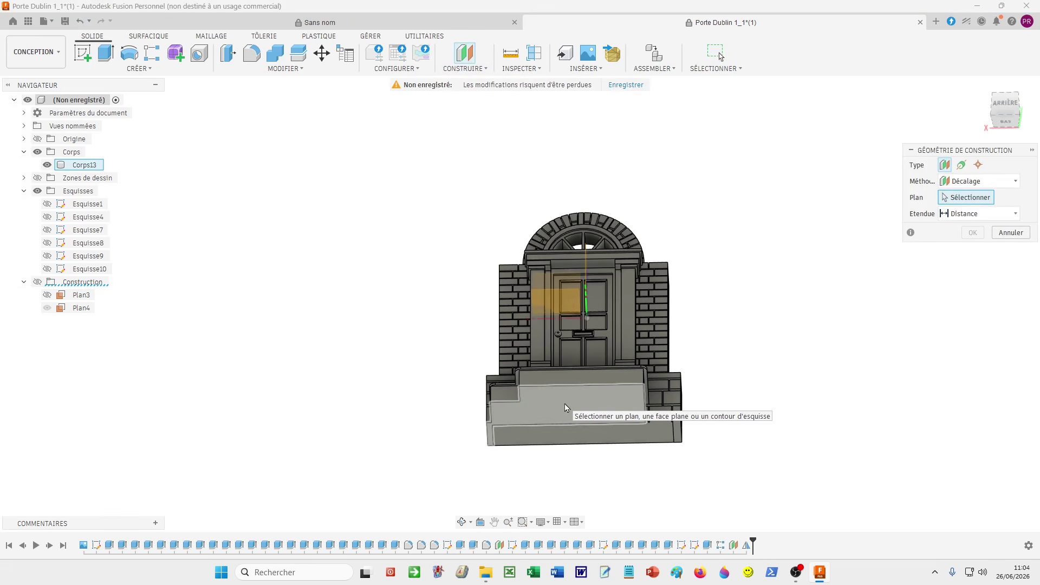
click(579, 435)
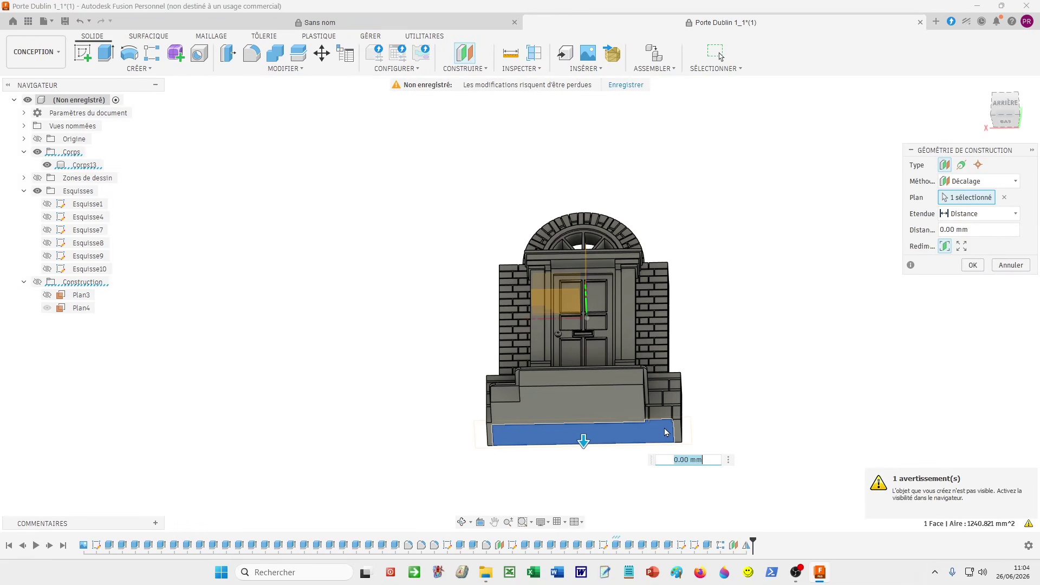
click(37, 282)
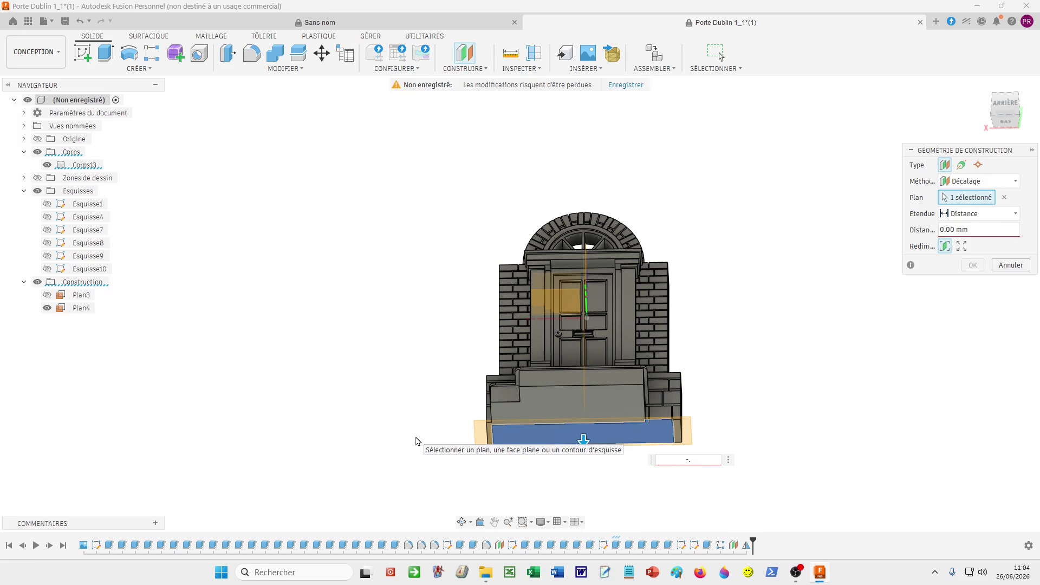
key(Return)
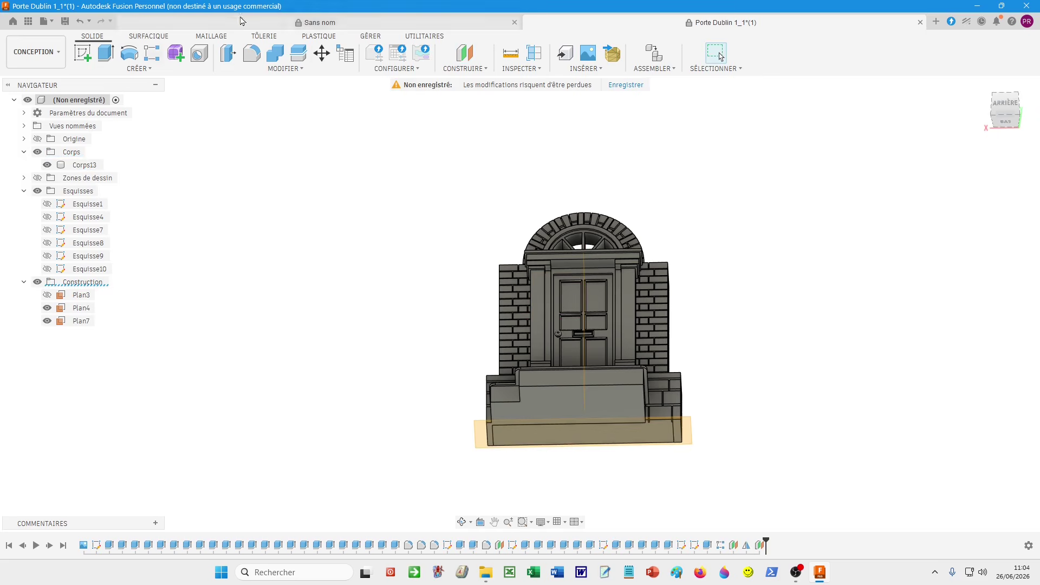
- Split the door body with the new construction plane under the base
click(299, 53)
click(540, 333)
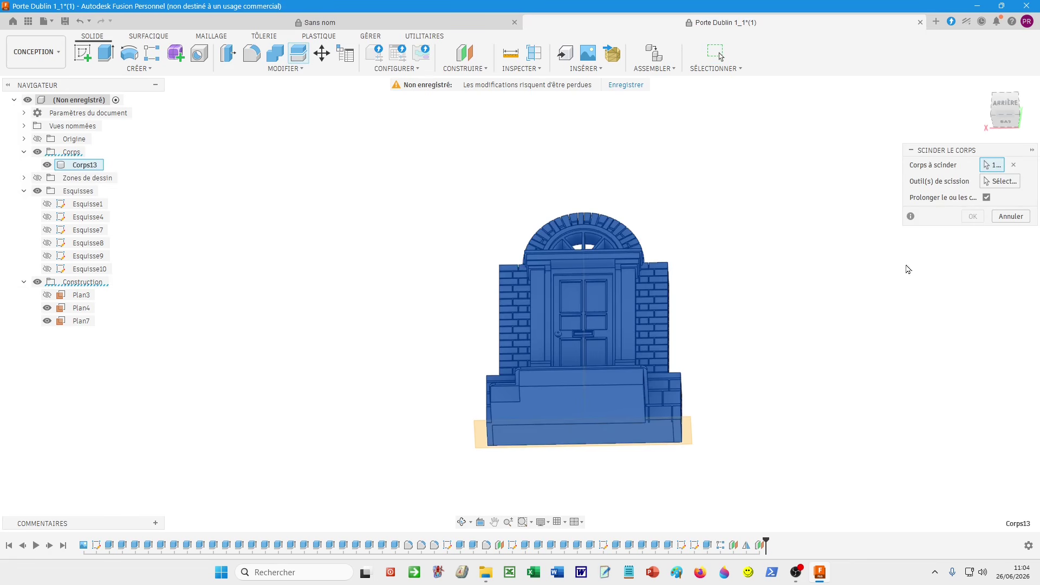
click(687, 428)
click(974, 202)
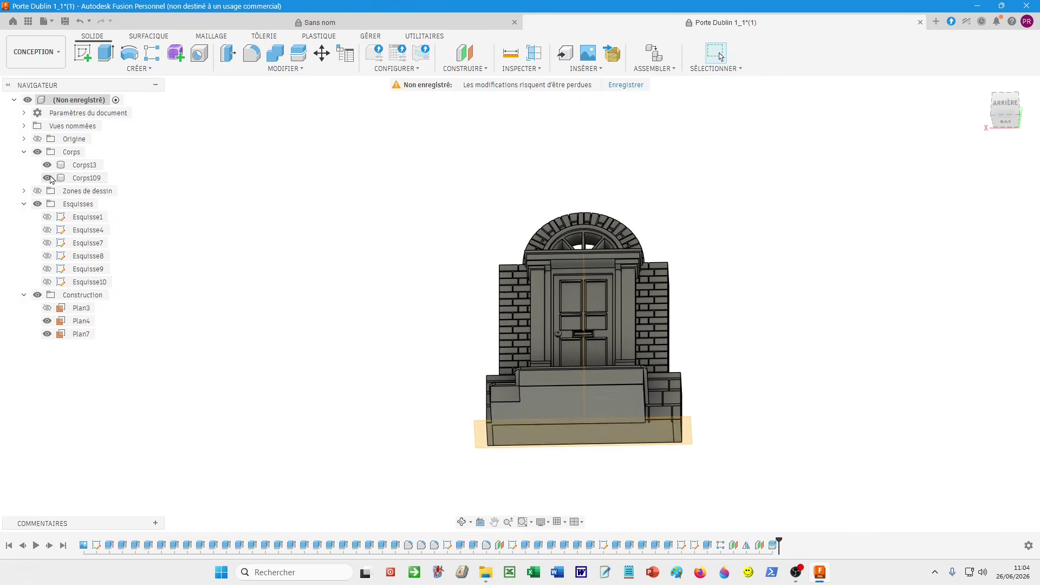
- Hide the split-off body and all construction planes, and inspect the underside of the base
click(315, 279)
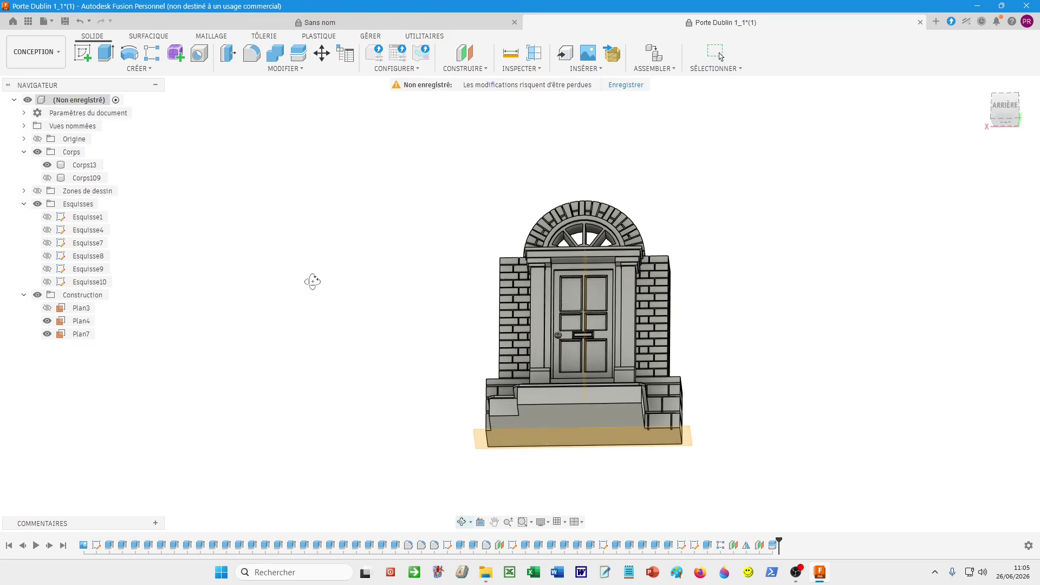
click(37, 295)
shift+middle_drag(428, 355, 467, 353)
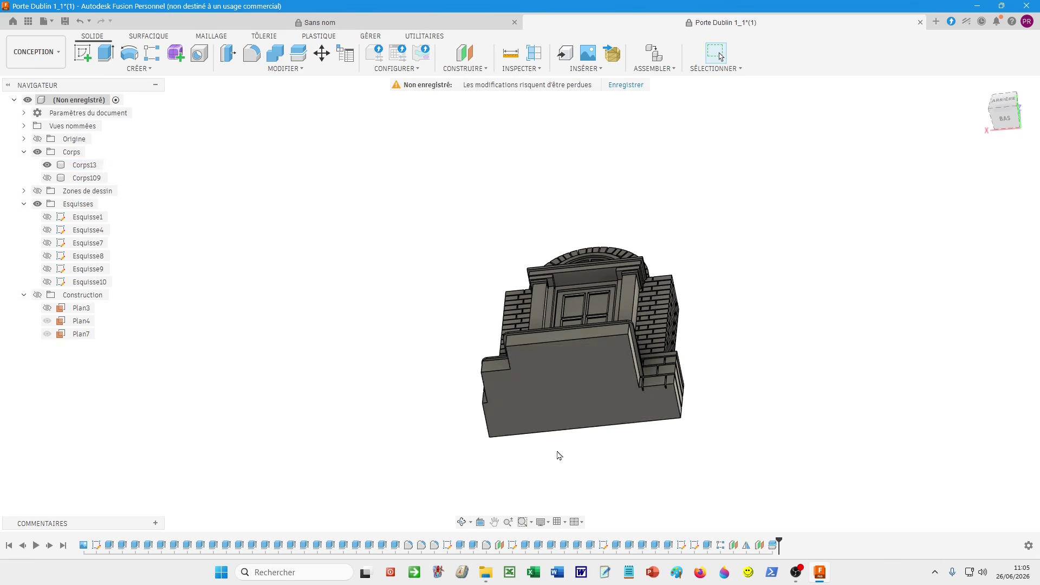
shift+middle_drag(613, 384, 504, 438)
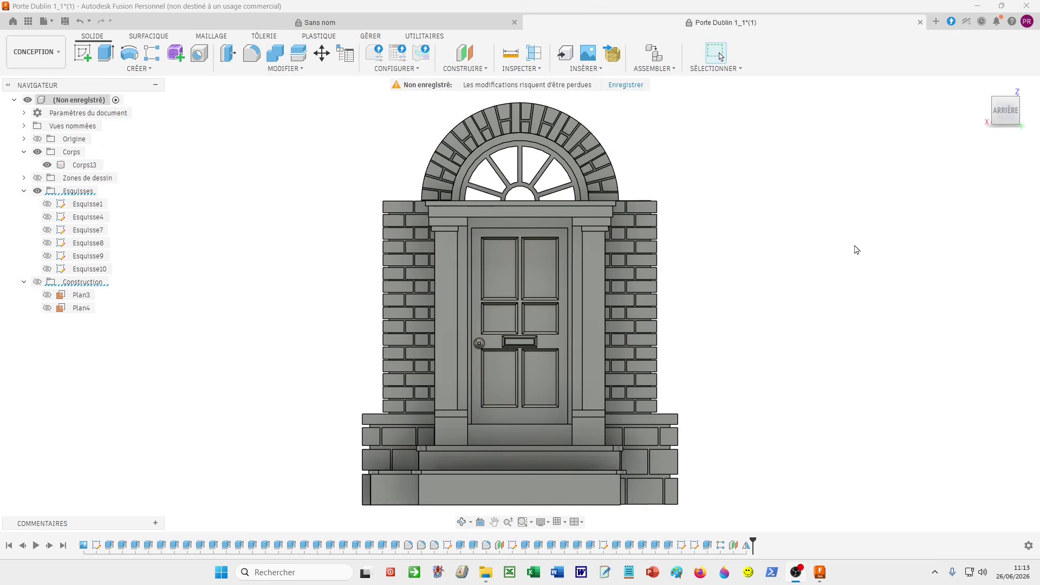
- Create a construction plane at 0 mm offset on the pillar's top face beside the arch and make the construction geometry visible
shift+middle_drag(856, 250, 854, 285)
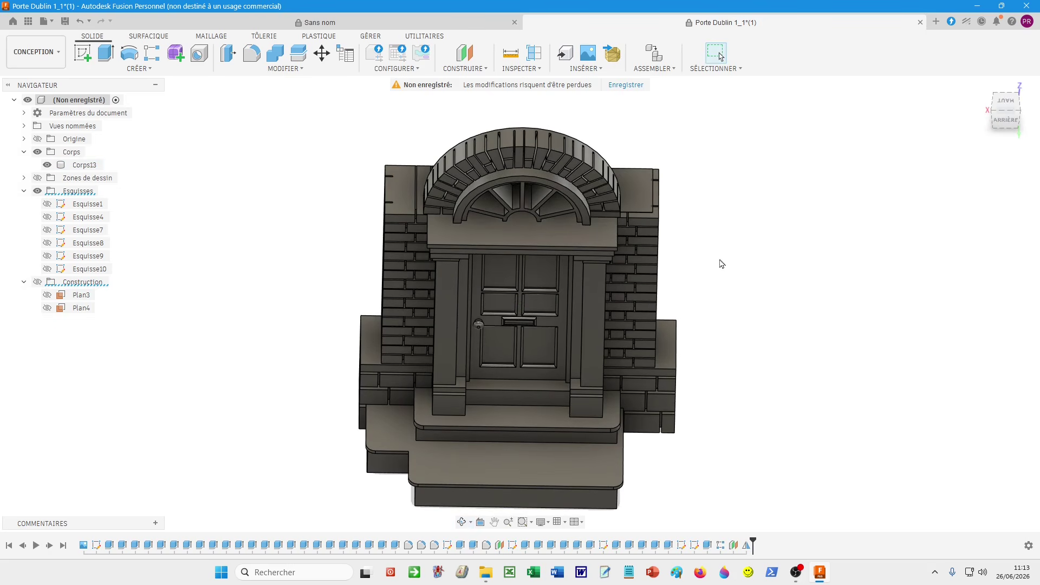
click(482, 73)
click(484, 96)
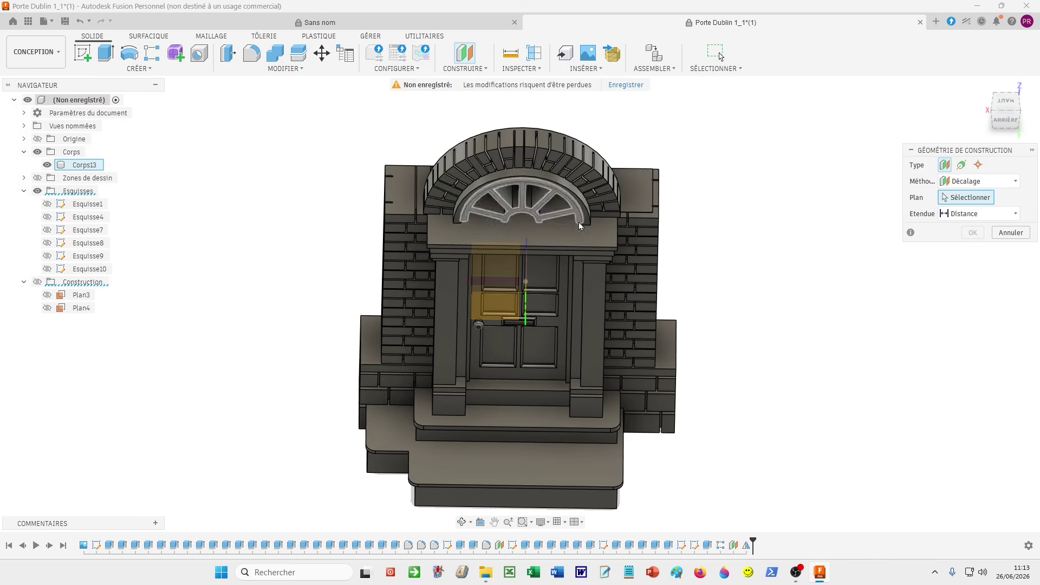
click(636, 210)
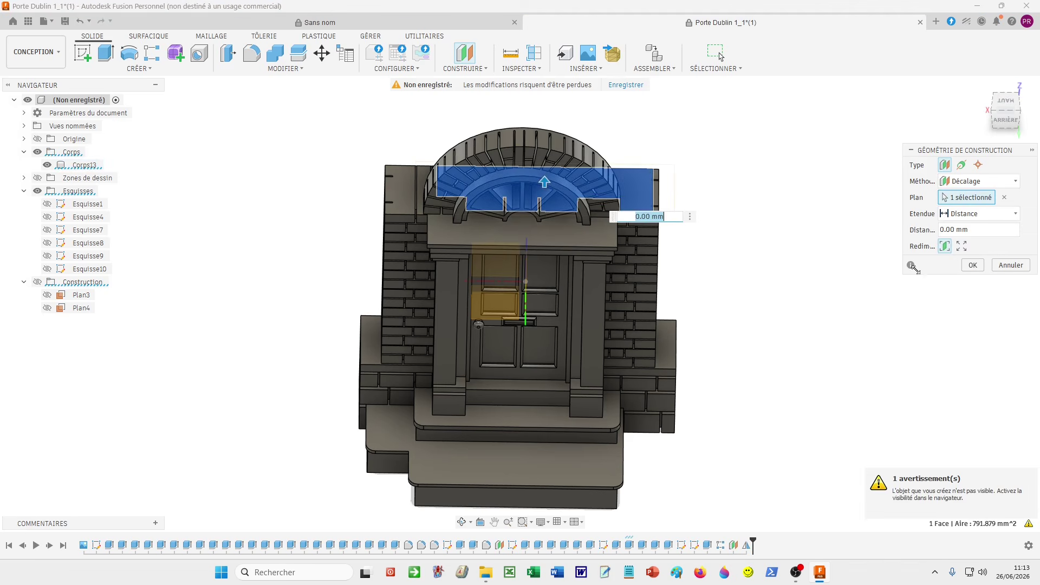
click(968, 267)
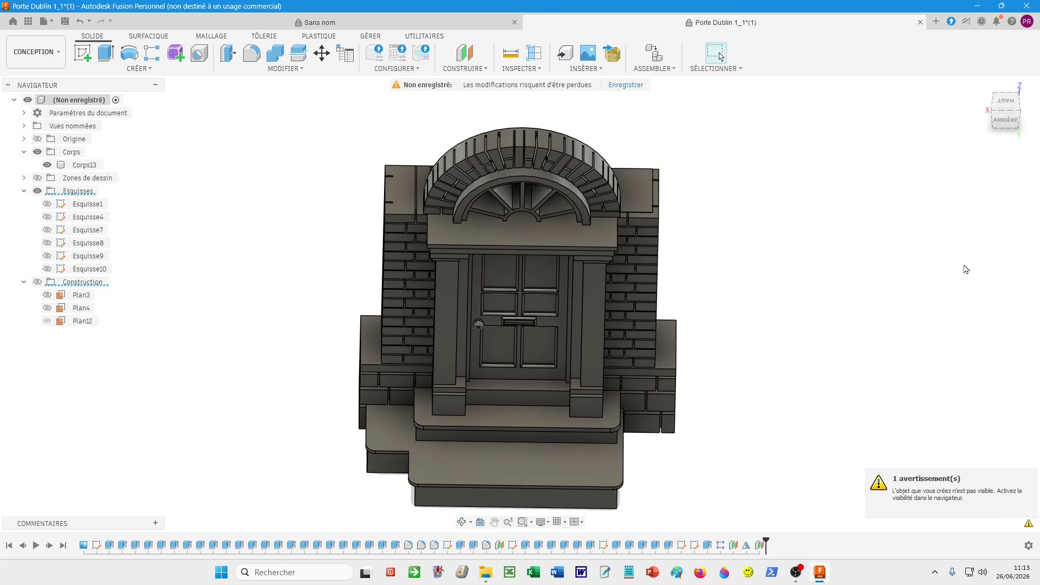
click(37, 282)
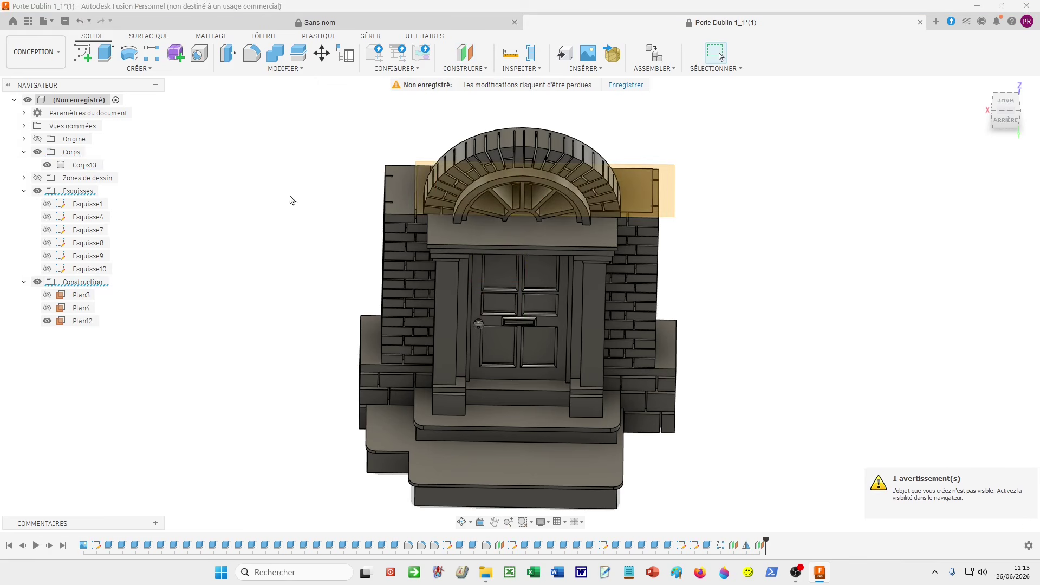
- Split the door body with the new construction plane at the top of the pillars
click(299, 52)
click(398, 195)
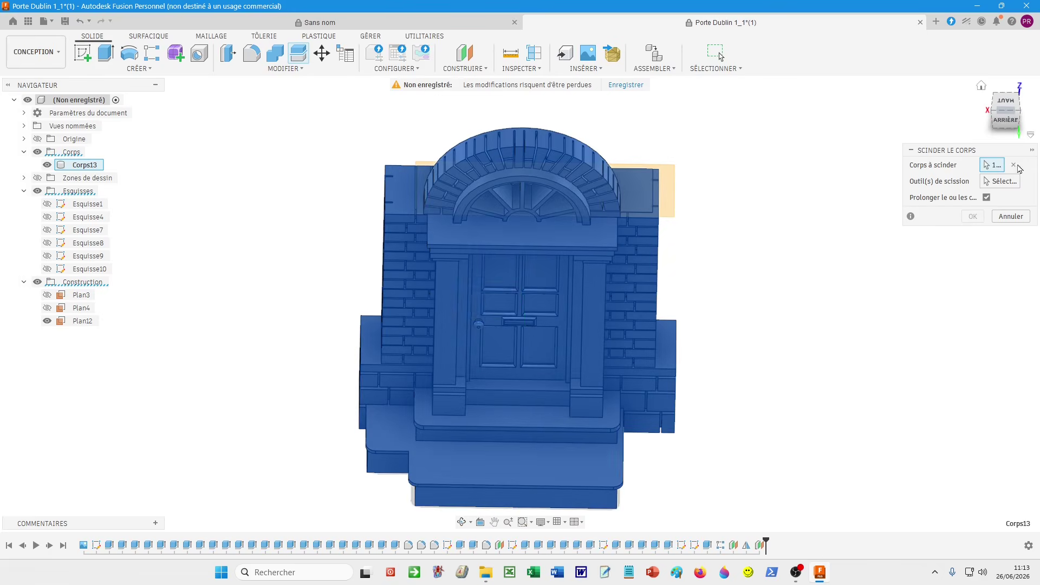
click(671, 202)
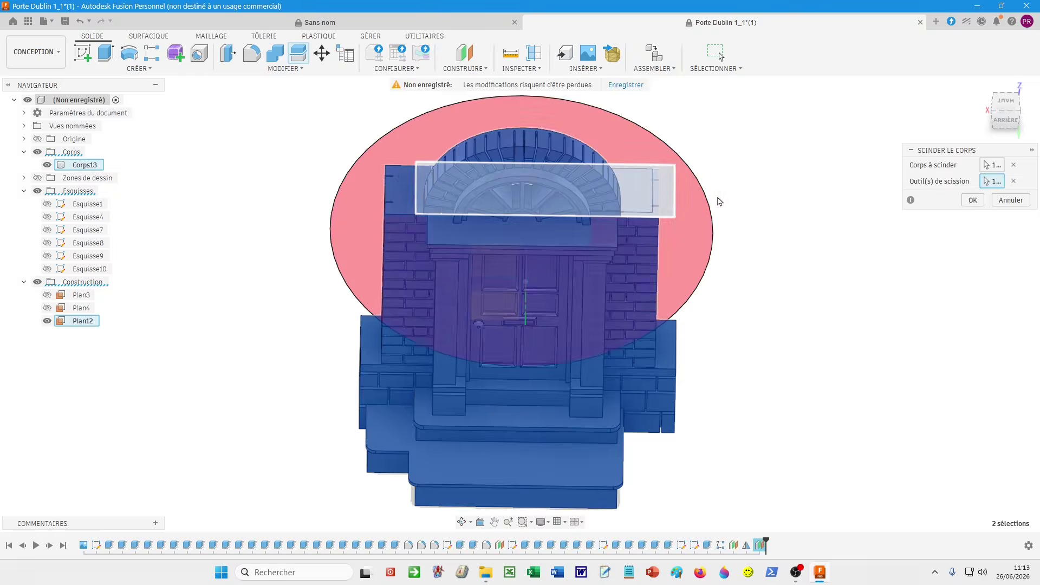
click(973, 200)
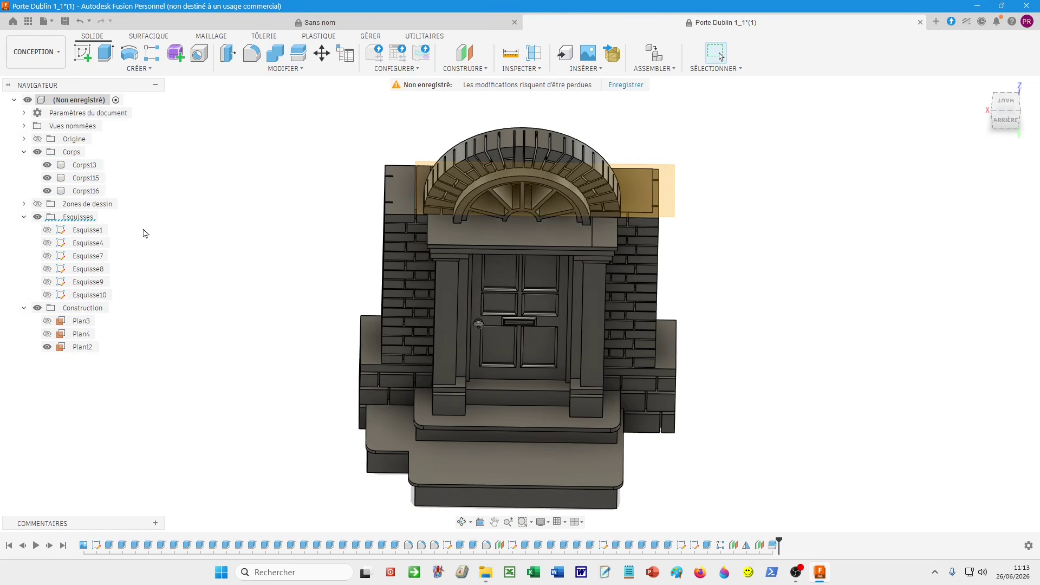
- Hide the arch body and create a construction plane offset -0.2 mm from the top face of the door body
click(46, 190)
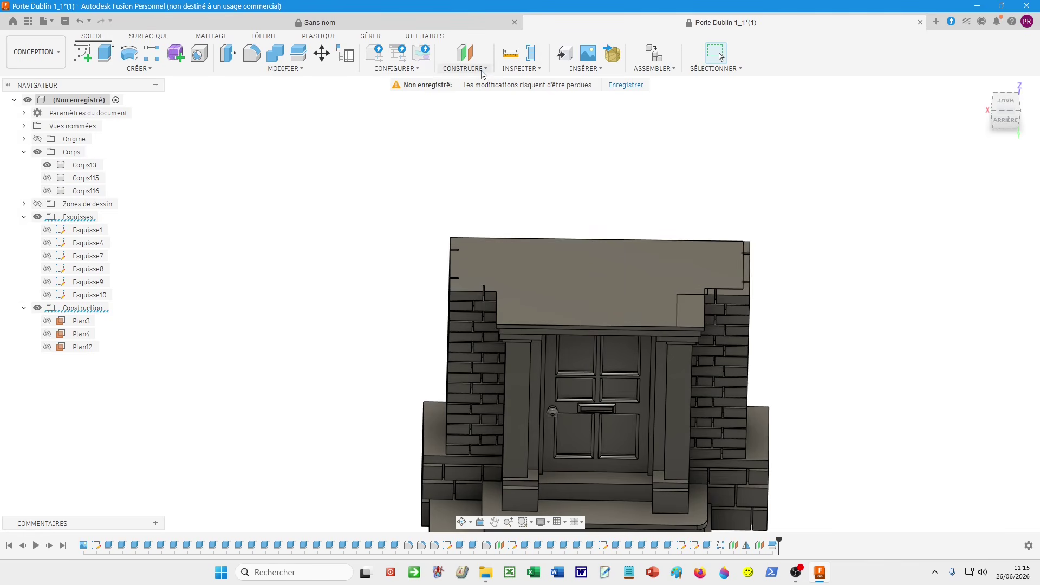
click(485, 69)
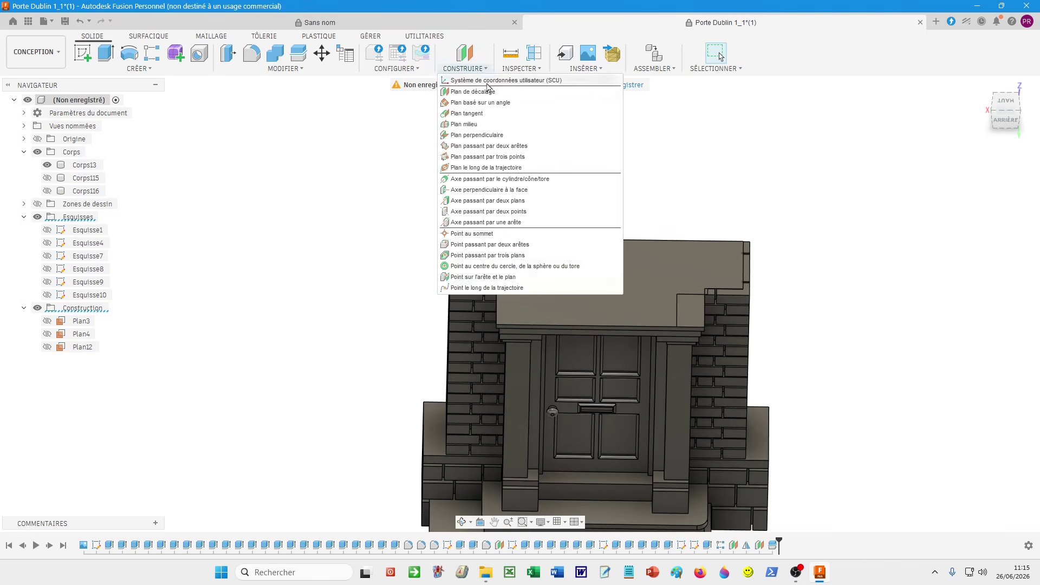
click(473, 92)
click(606, 266)
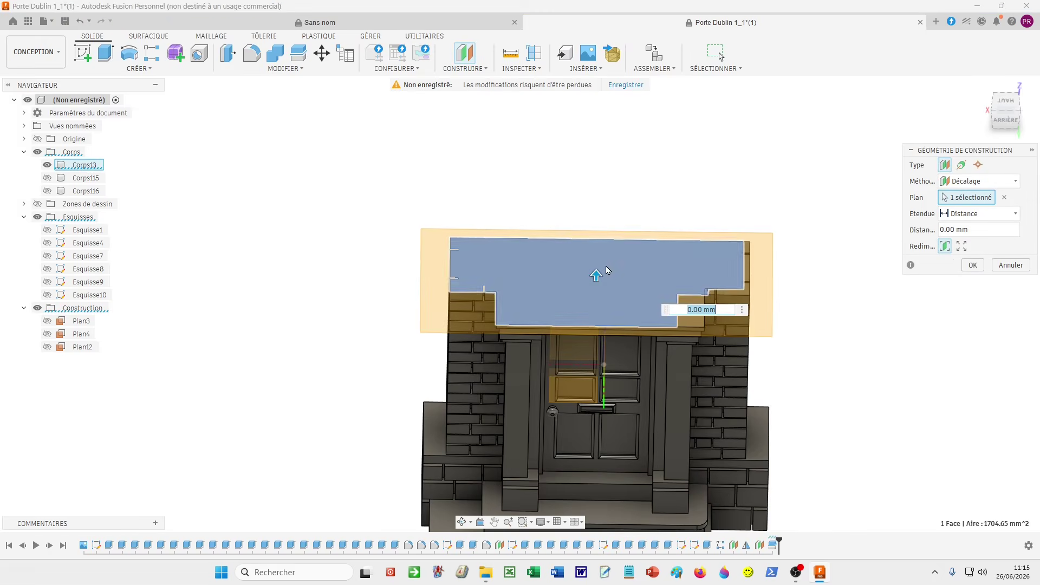
key(BackSpace)
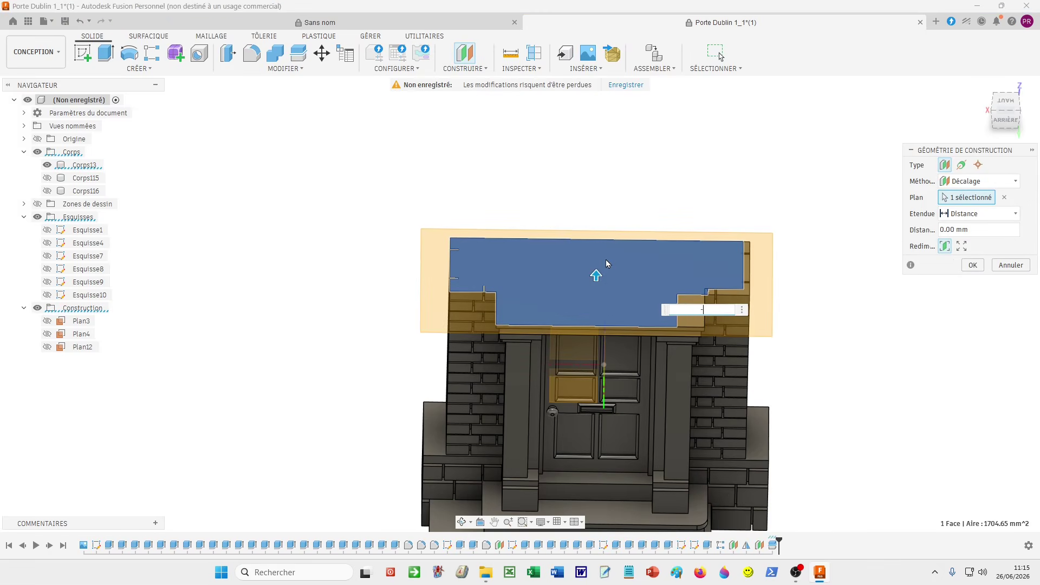
text(-)
text(5)
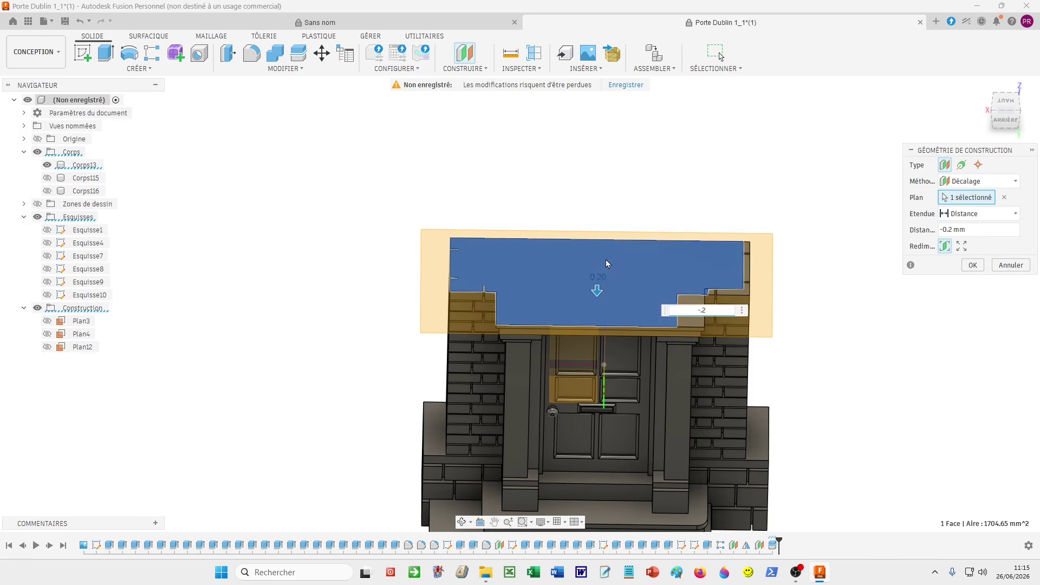
key(Return)
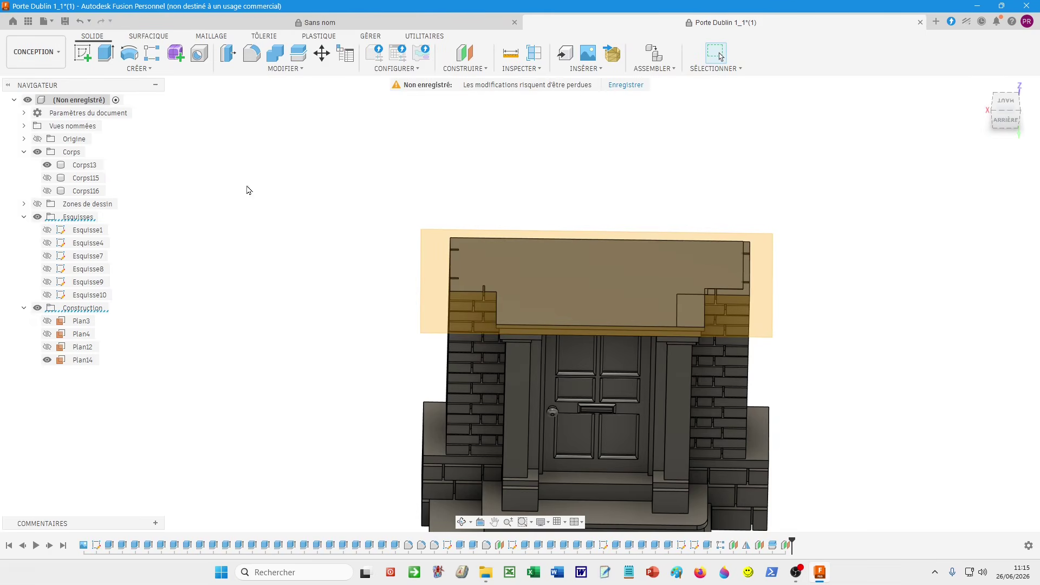
- Split the door body with the new construction plane just below its top face
click(299, 53)
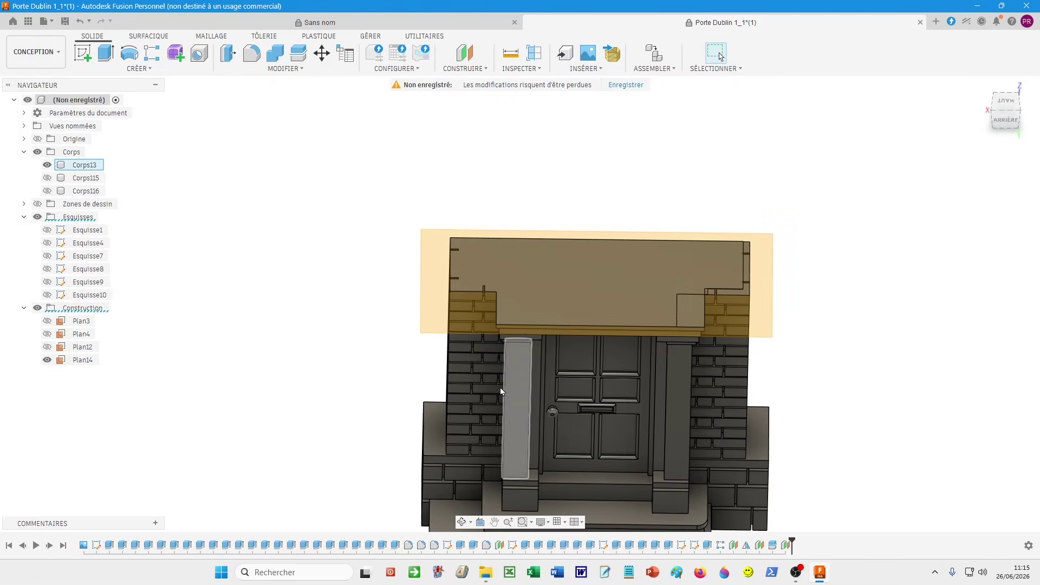
click(467, 401)
click(982, 181)
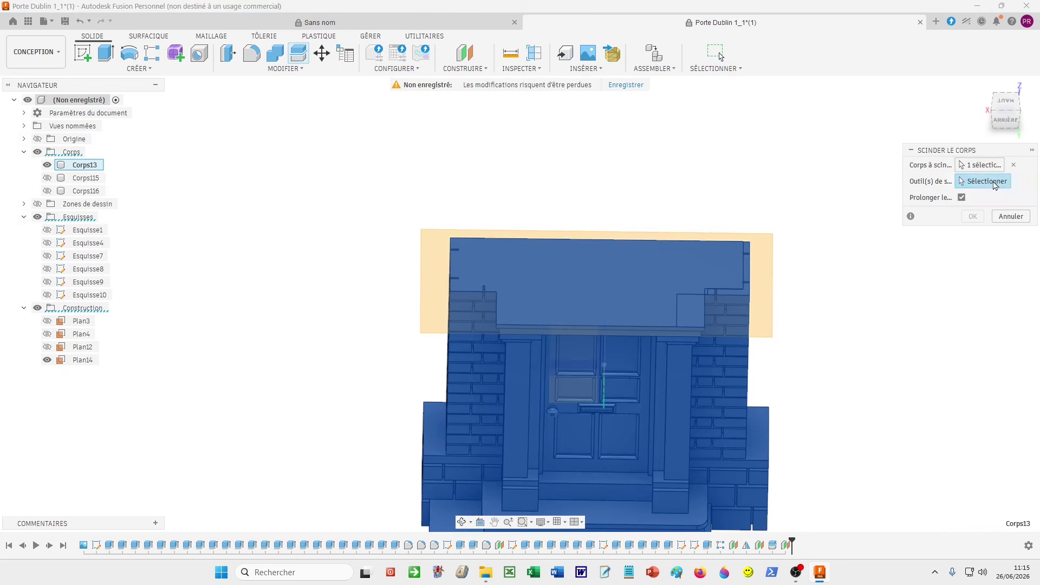
click(786, 280)
click(973, 200)
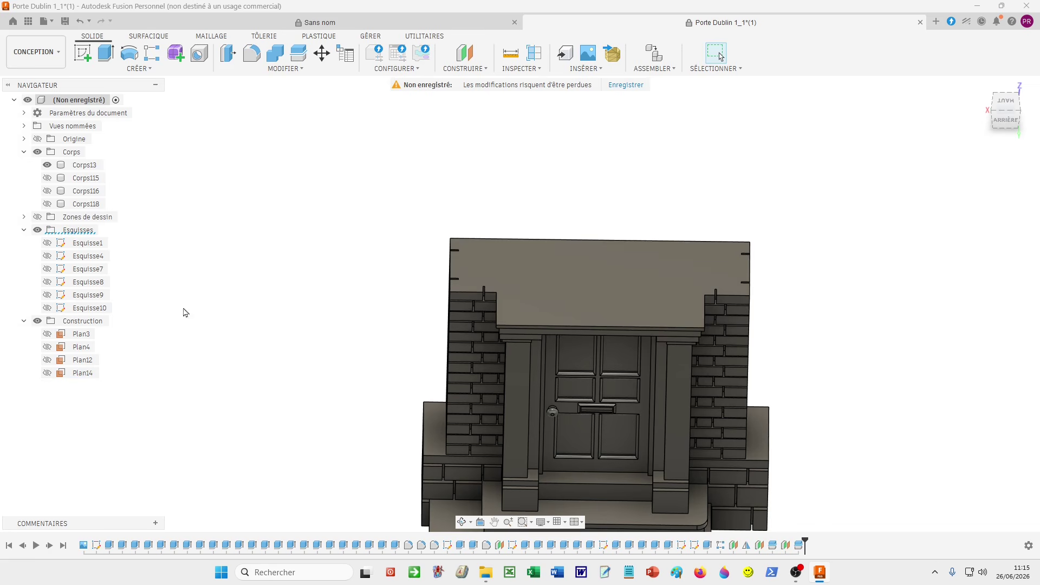
- Show the arch body again and move it -0.4 mm along Z, down onto the trimmed door body
click(48, 191)
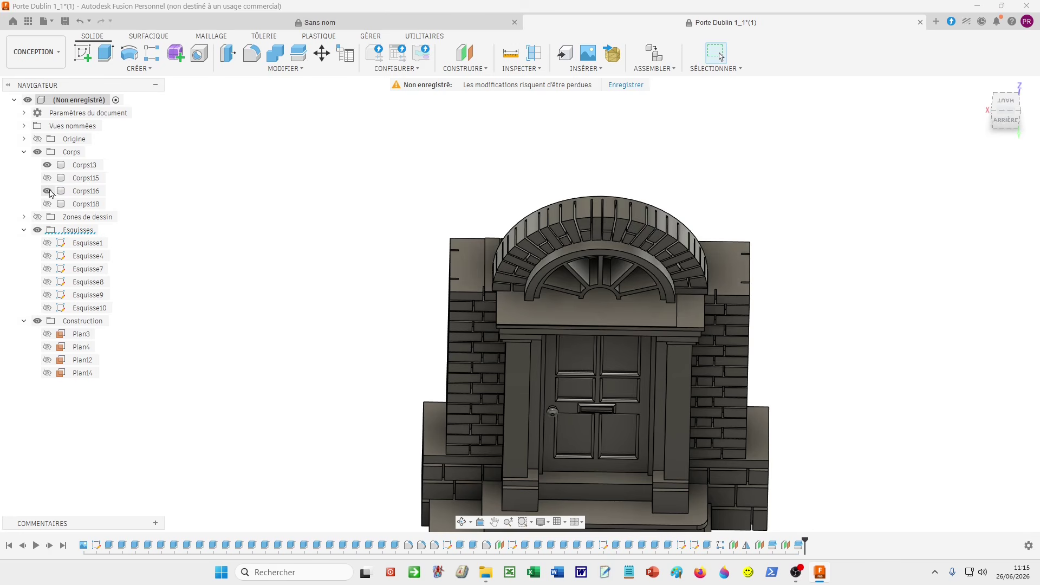
click(82, 191)
right_click(82, 190)
click(97, 198)
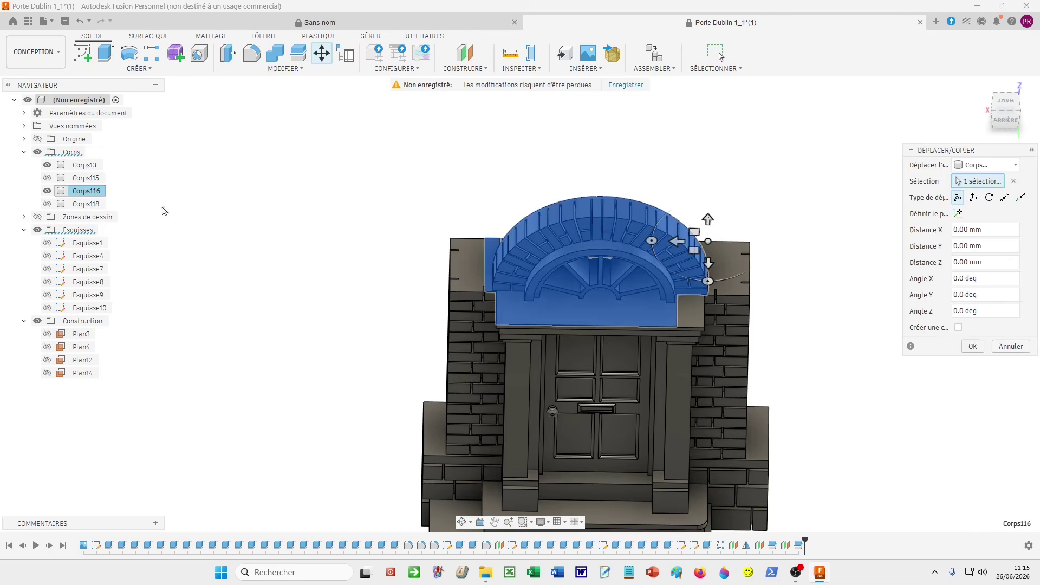
shift+middle_drag(748, 230, 774, 237)
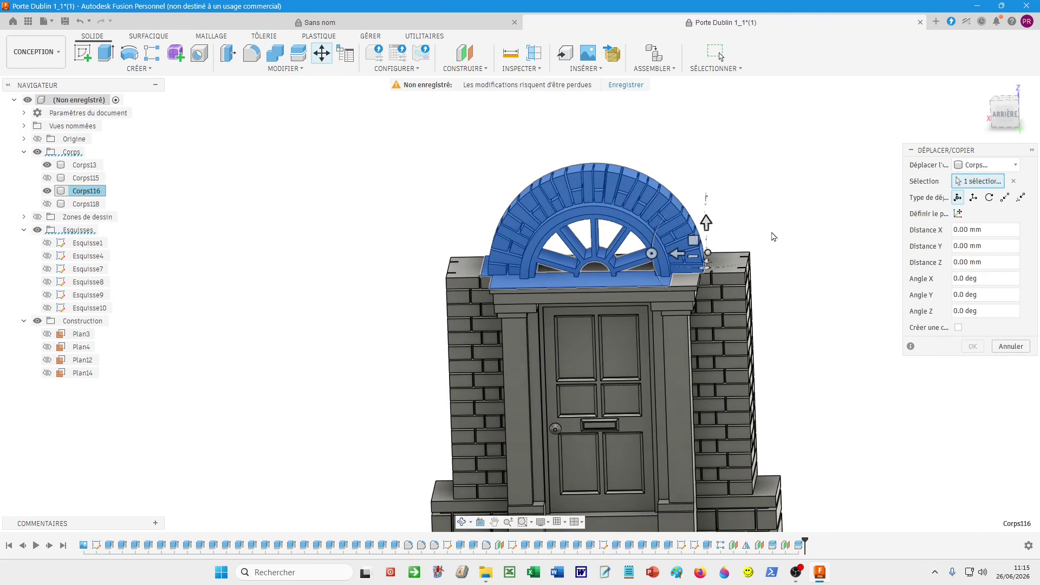
click(707, 223)
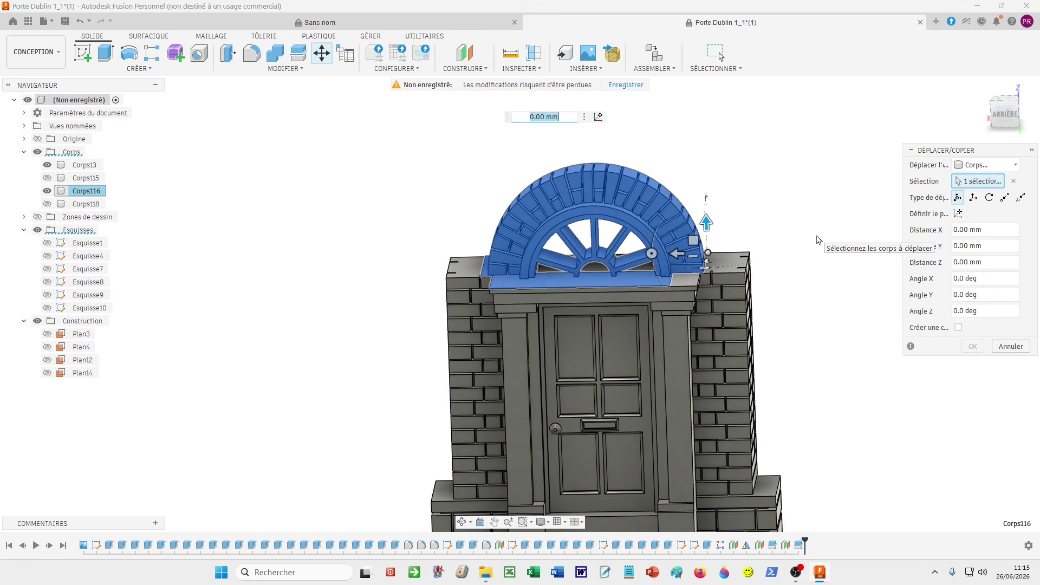
text(-)
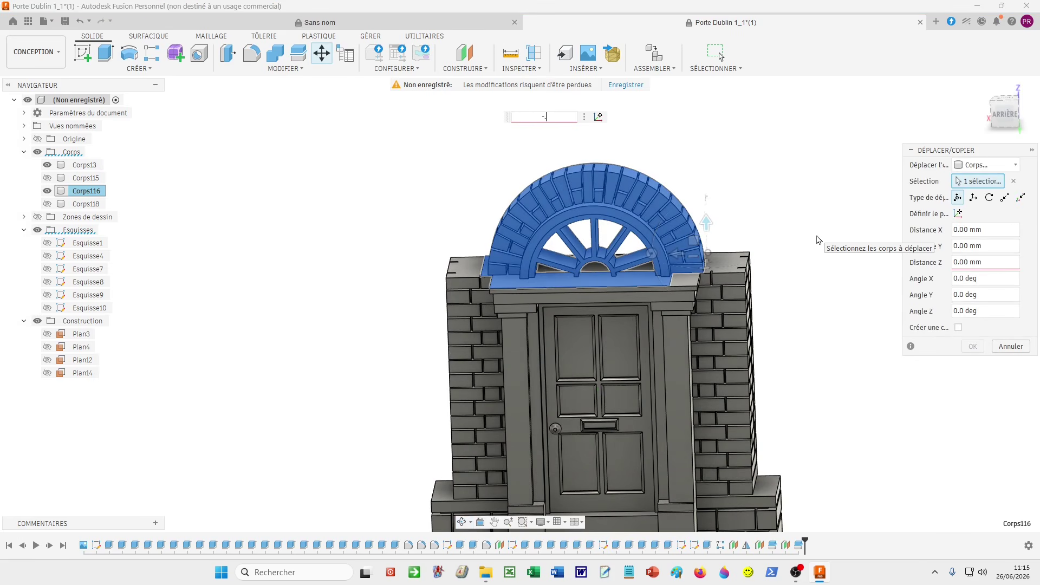
text(.3)
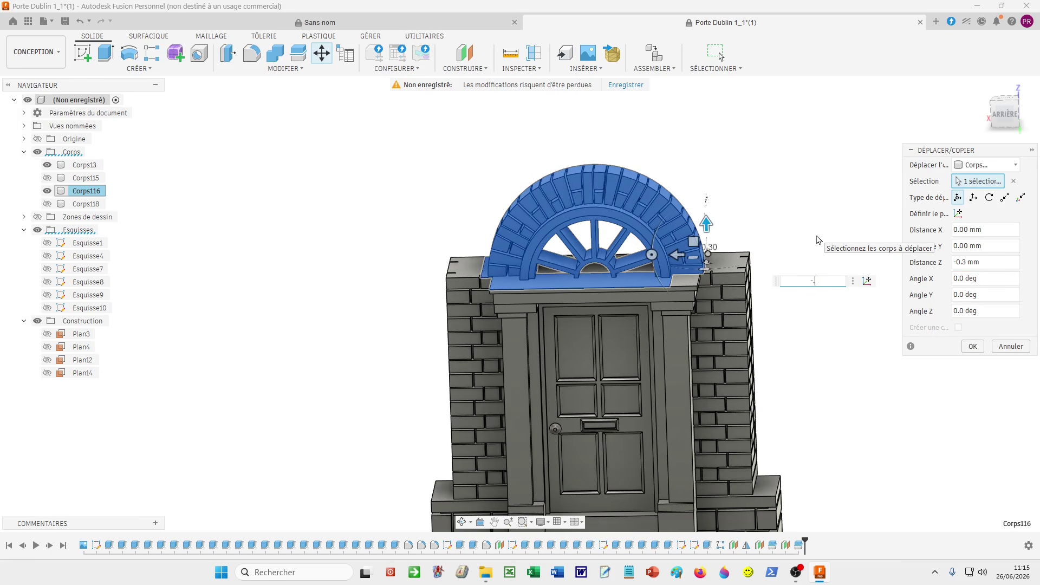
text(.4)
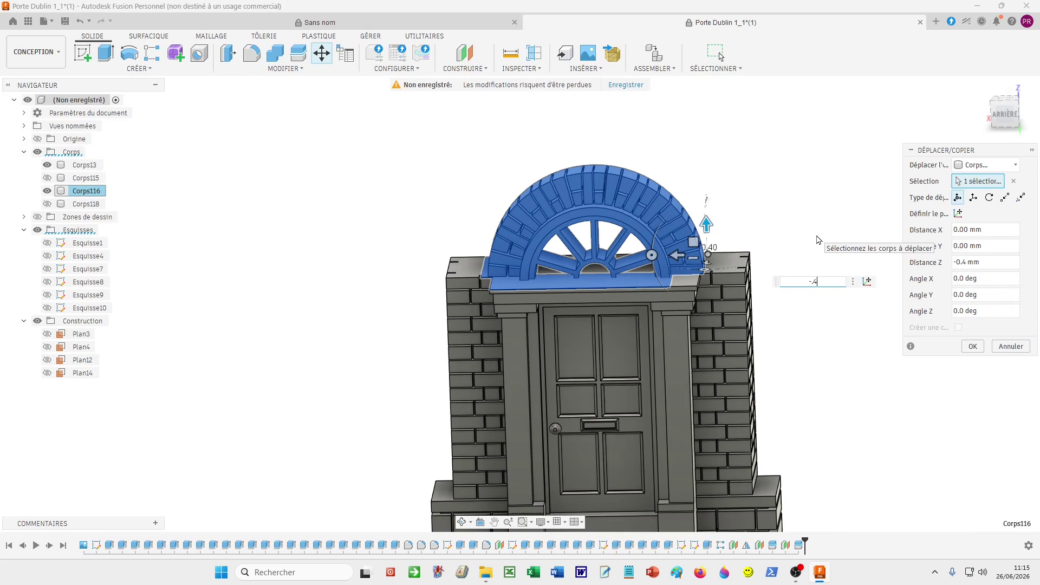
key(Return)
- Remove the two hidden leftover bodies, Corps118 and Corps115, from the model
shift+middle_drag(866, 235, 891, 298)
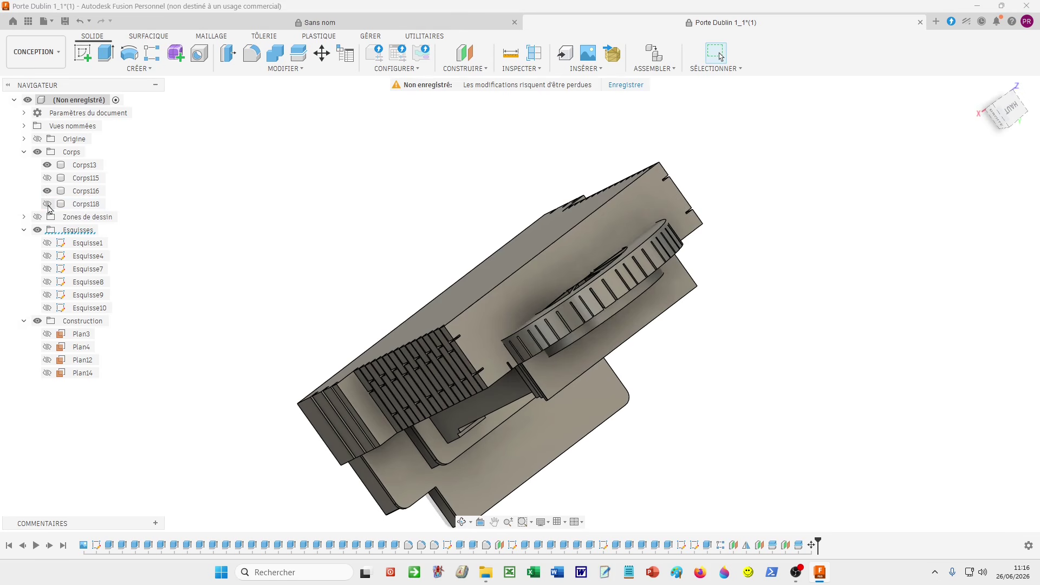
right_click(84, 206)
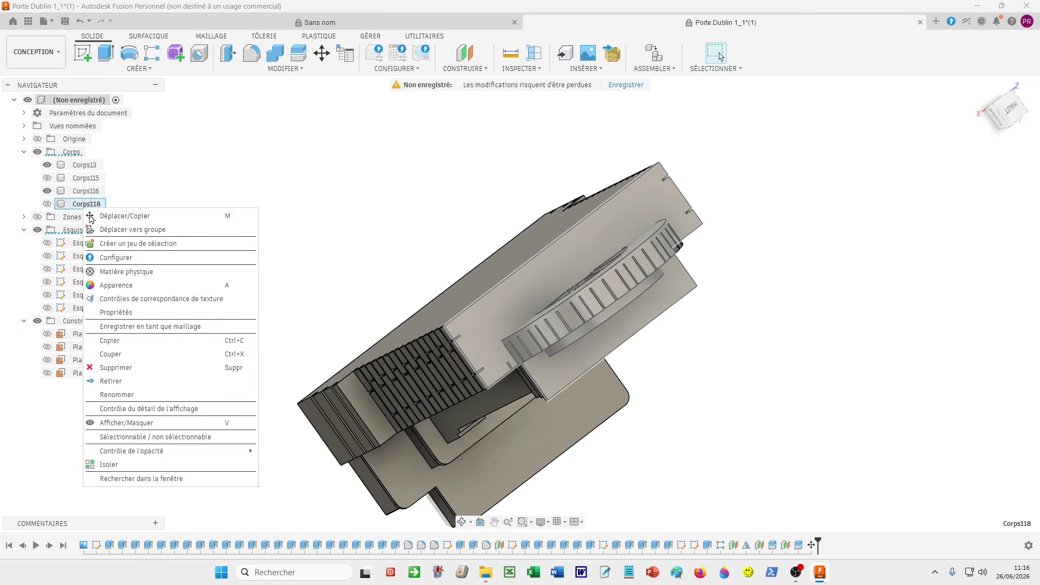
click(111, 381)
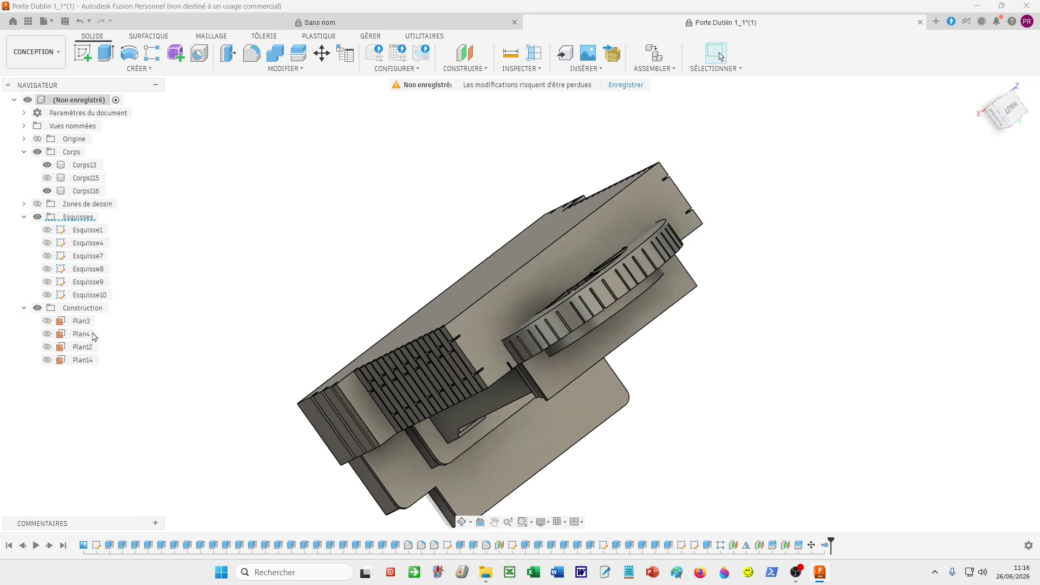
right_click(75, 181)
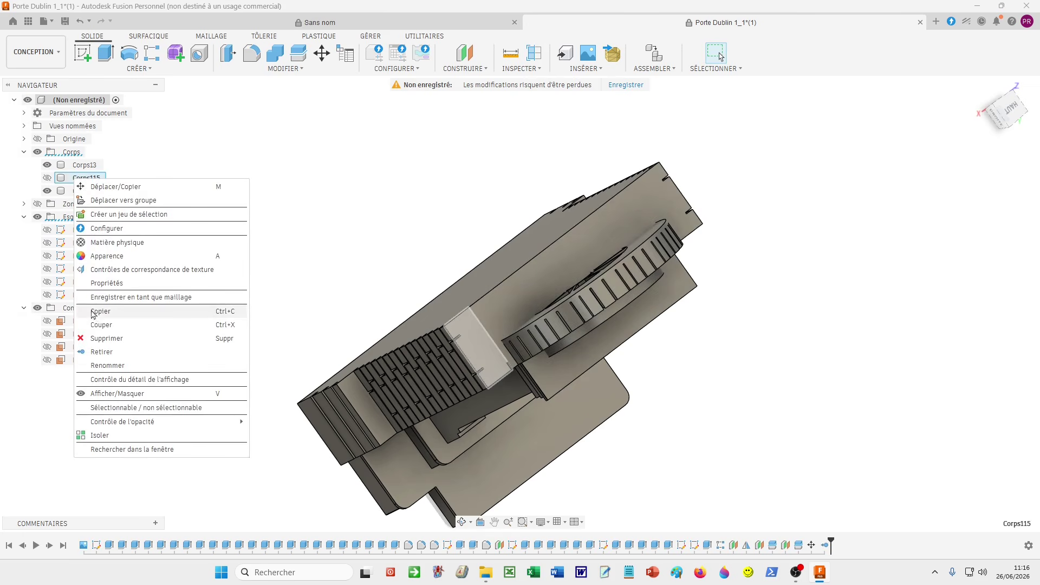
click(101, 353)
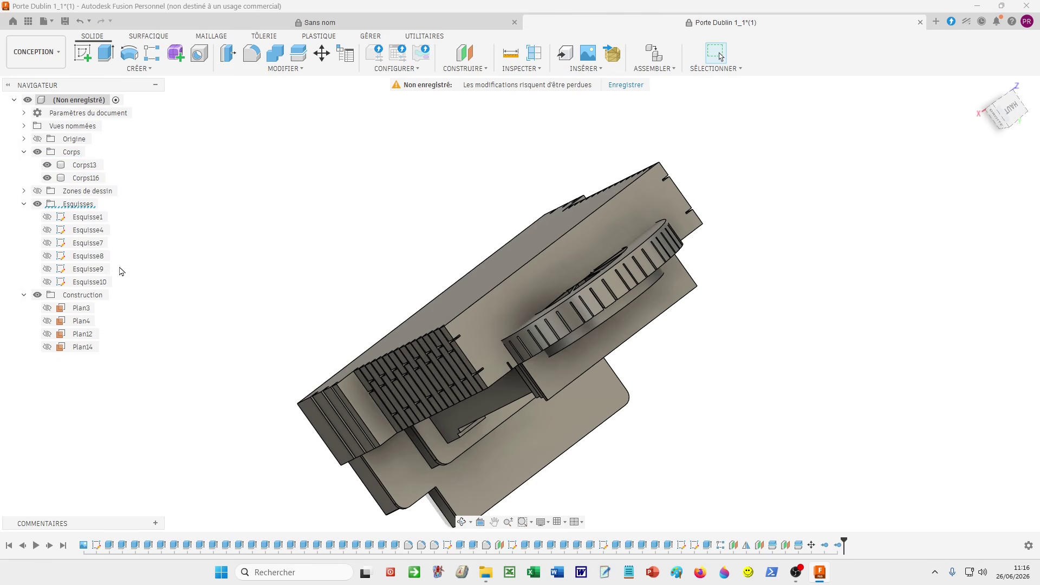
- Combine the arch body with the door body by joining them, without keeping the tools
click(48, 179)
click(47, 178)
click(275, 54)
click(85, 178)
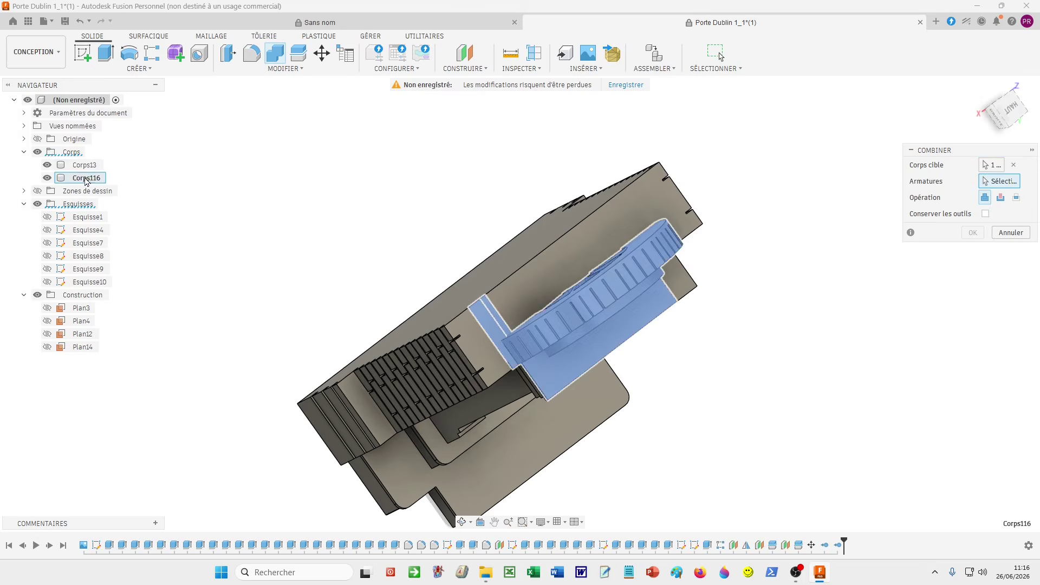
click(125, 170)
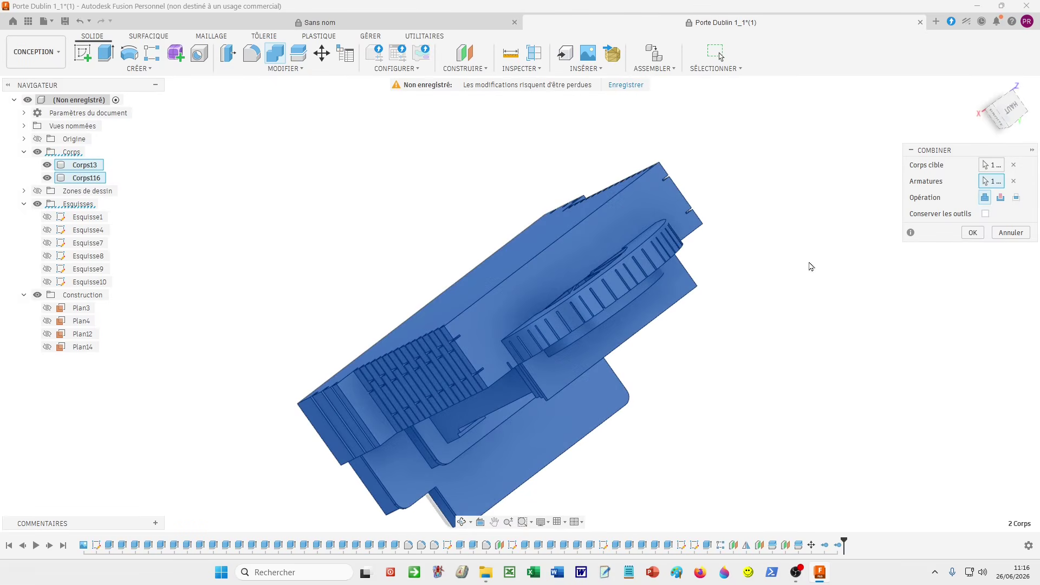
click(973, 233)
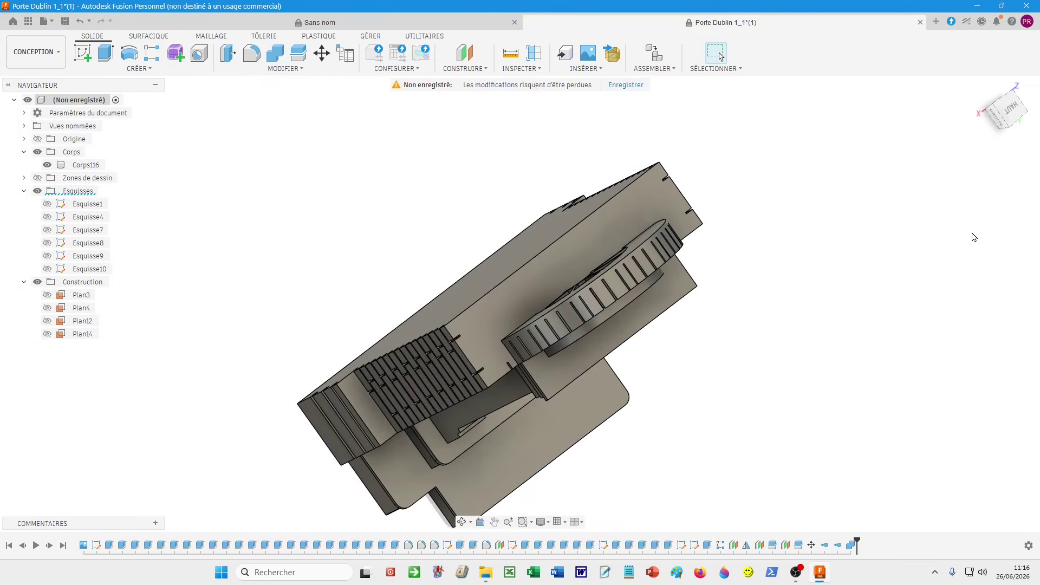
- Examine the joined door model in the back view and at an angle, checking the arch and brick pillars
shift+middle_drag(912, 247, 970, 158)
click(1009, 128)
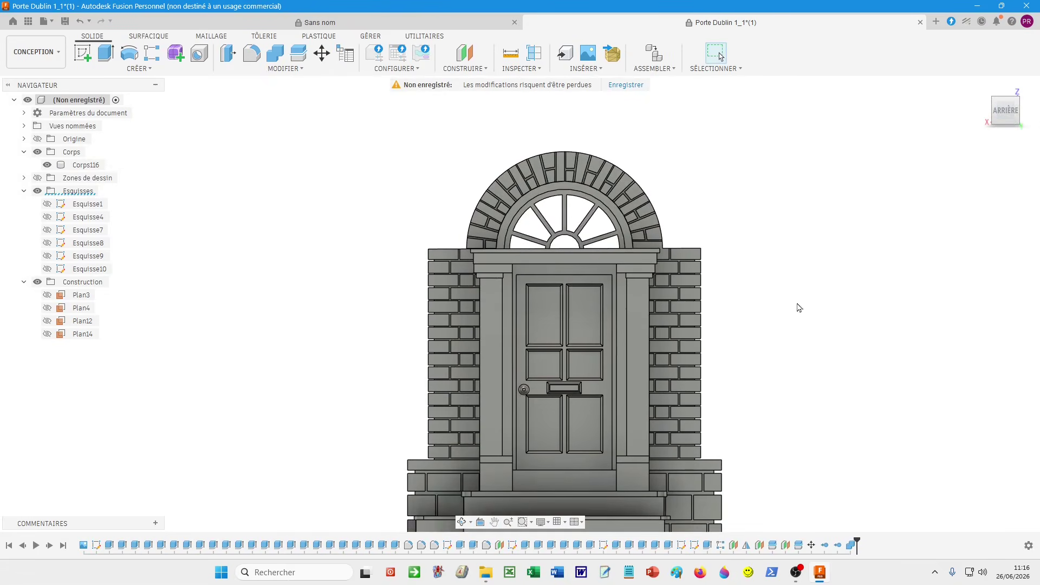
middle_drag(796, 268, 794, 256)
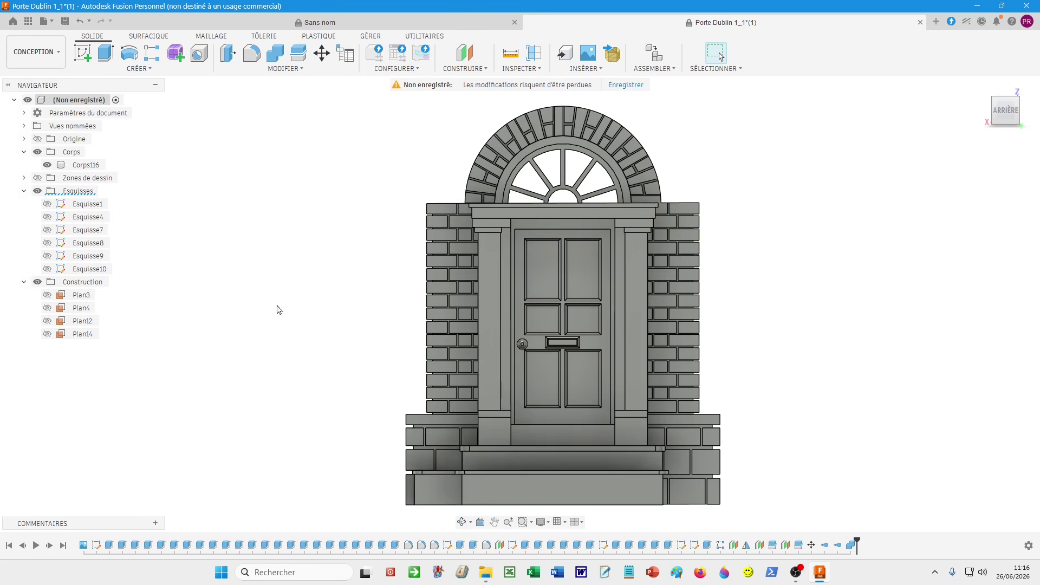
shift+middle_drag(277, 306, 286, 307)
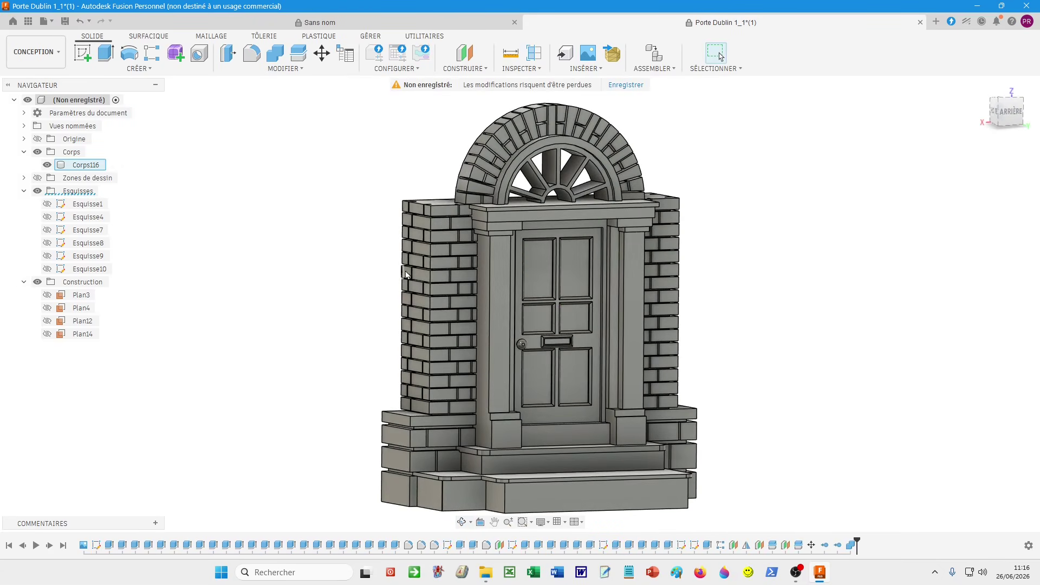
shift+middle_drag(339, 276, 344, 270)
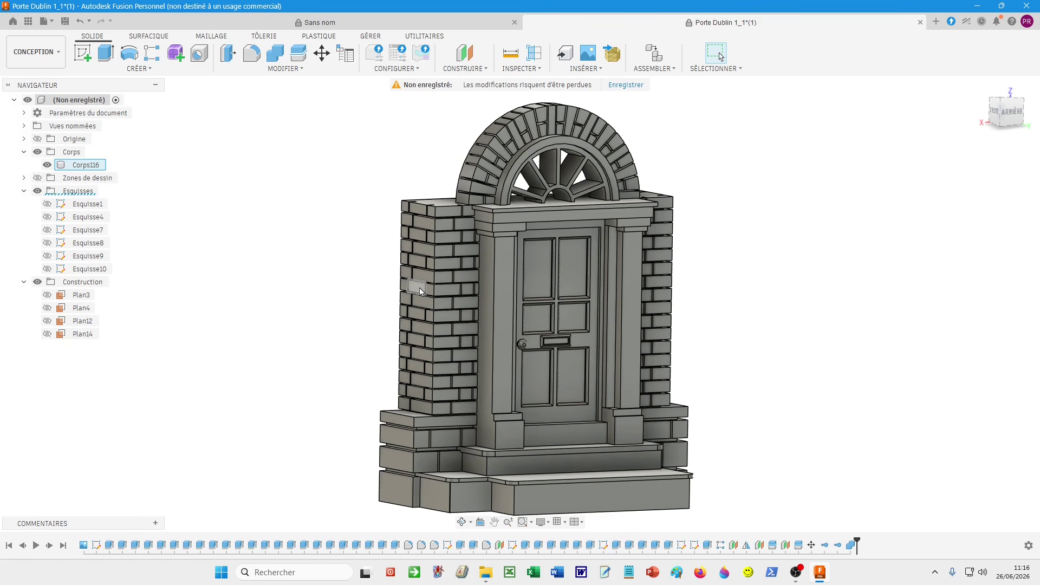
click(1008, 112)
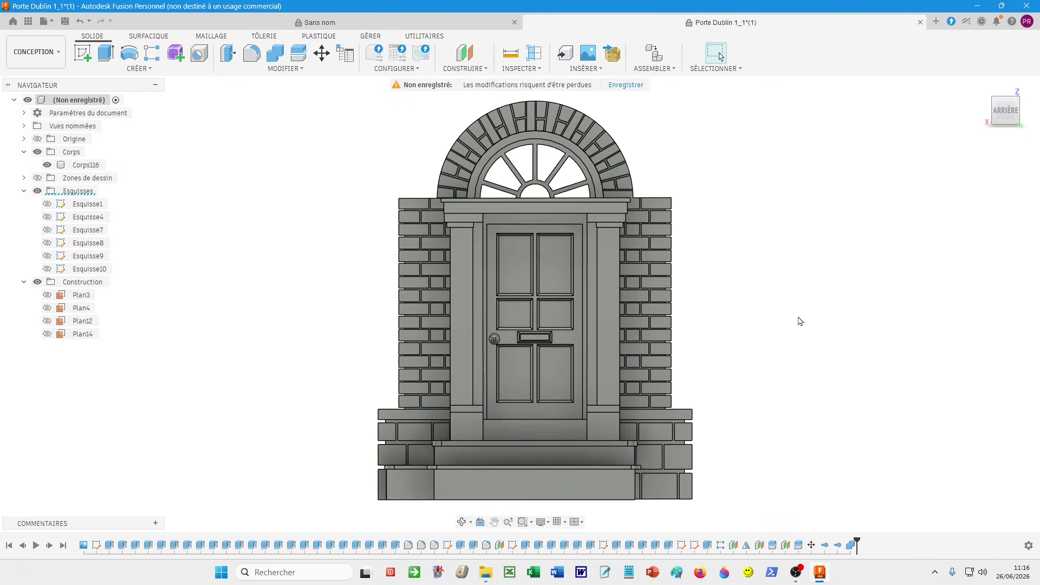
mouse_move(767, 352)
shift+middle_down()
mouse_move(759, 369)
mouse_move(766, 347)
shift+middle_up()
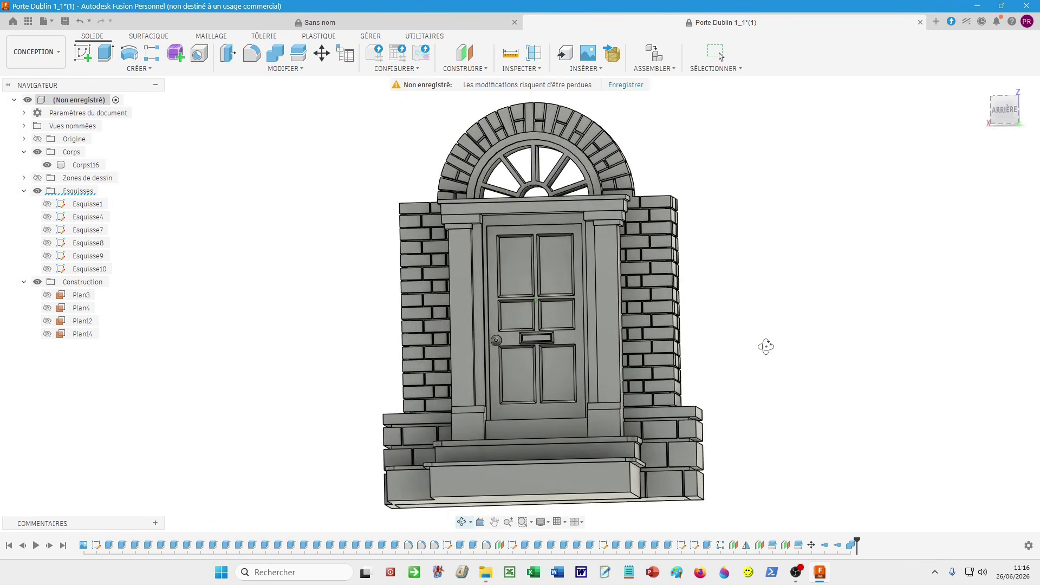